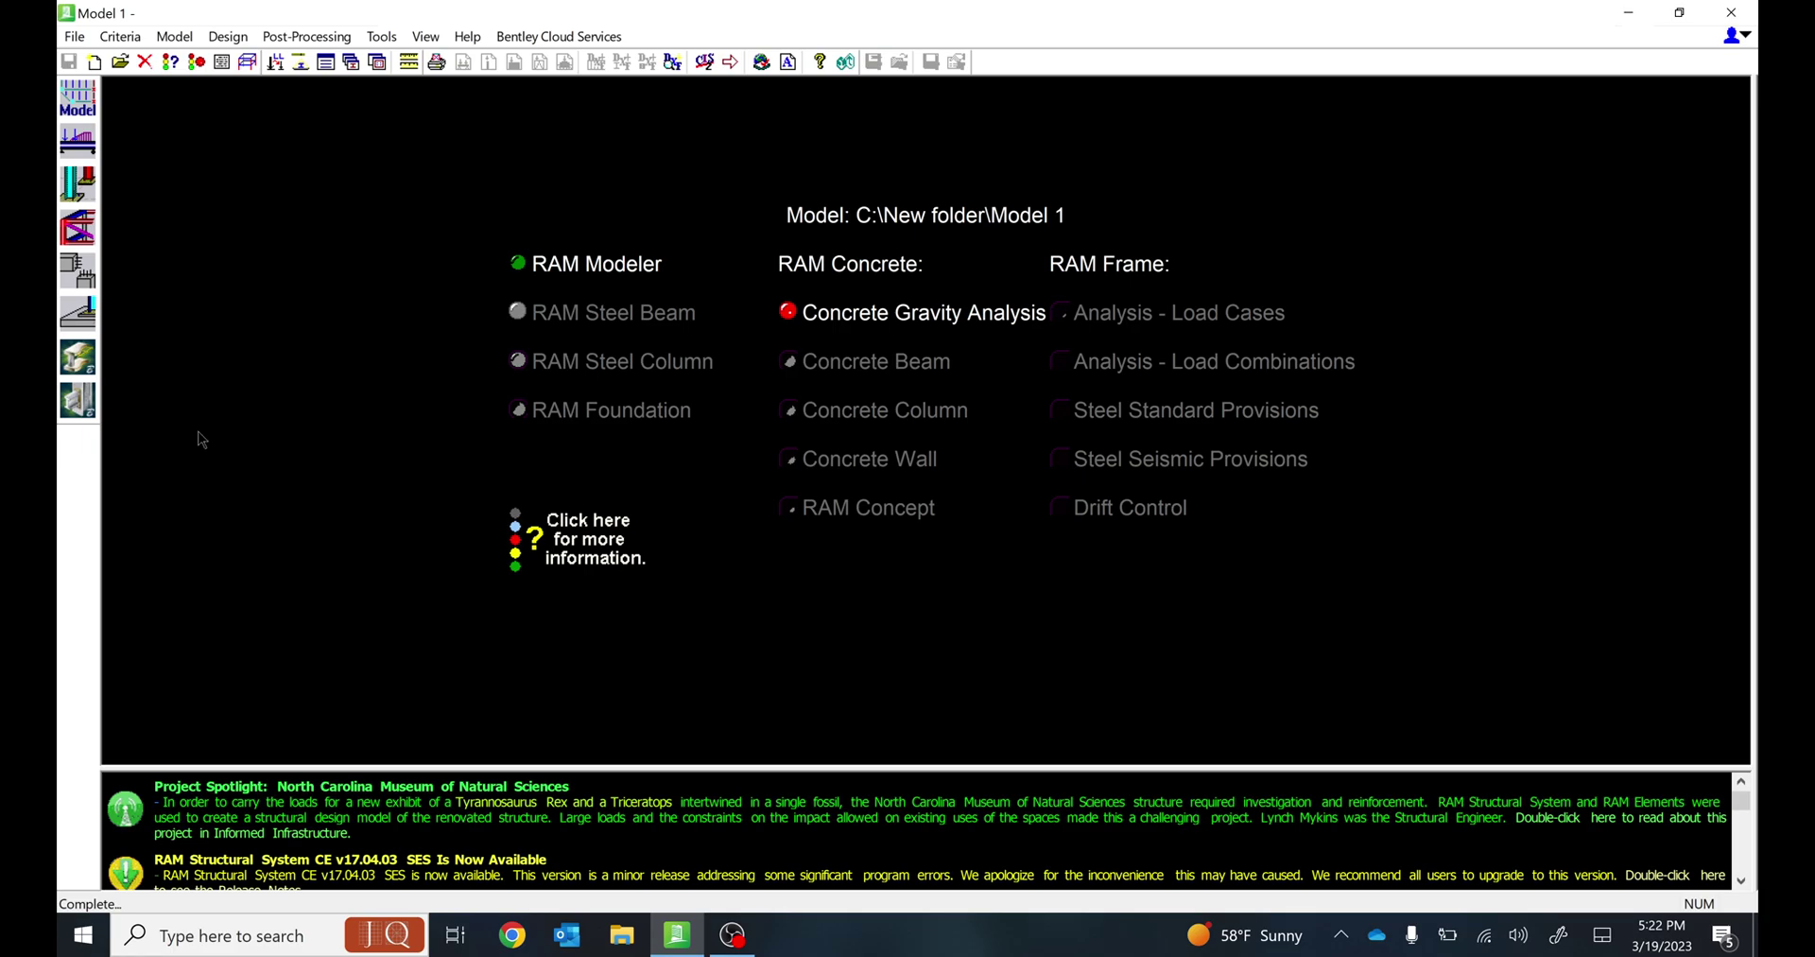
Open Model 1 in RAM Modeler and check which floor types it already has.
{"action": "left_click", "coordinate": [81, 98]}
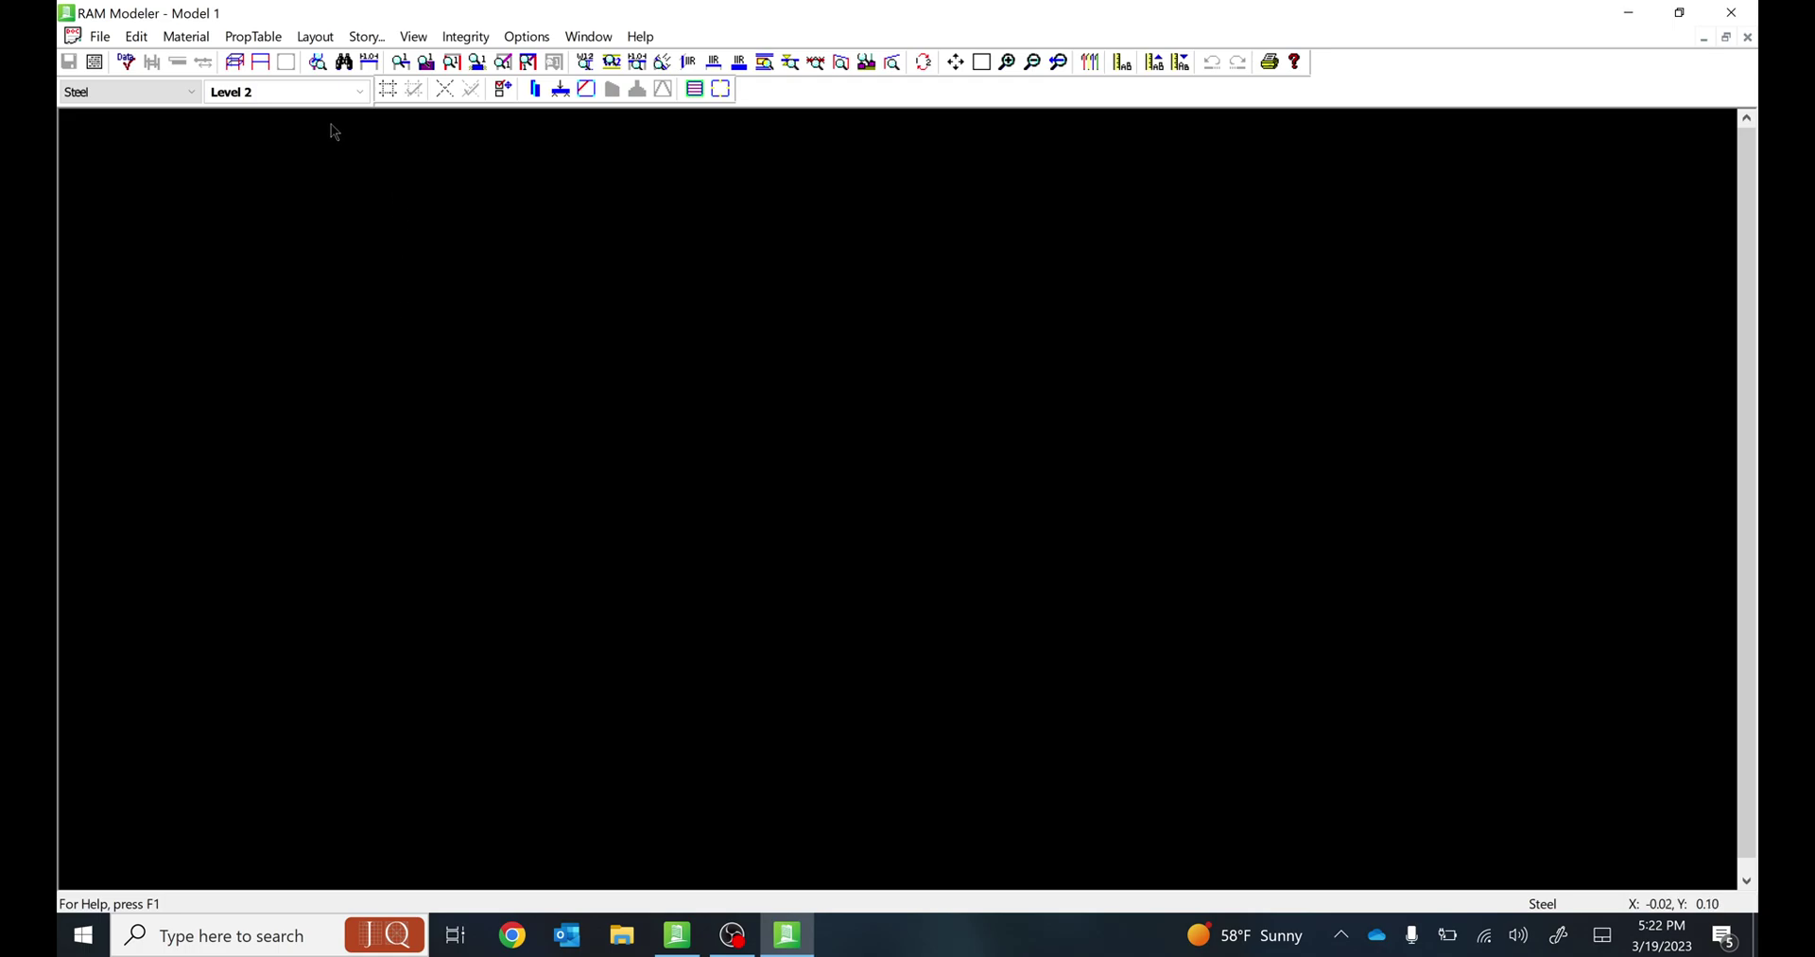
{"action": "left_click", "coordinate": [263, 95]}
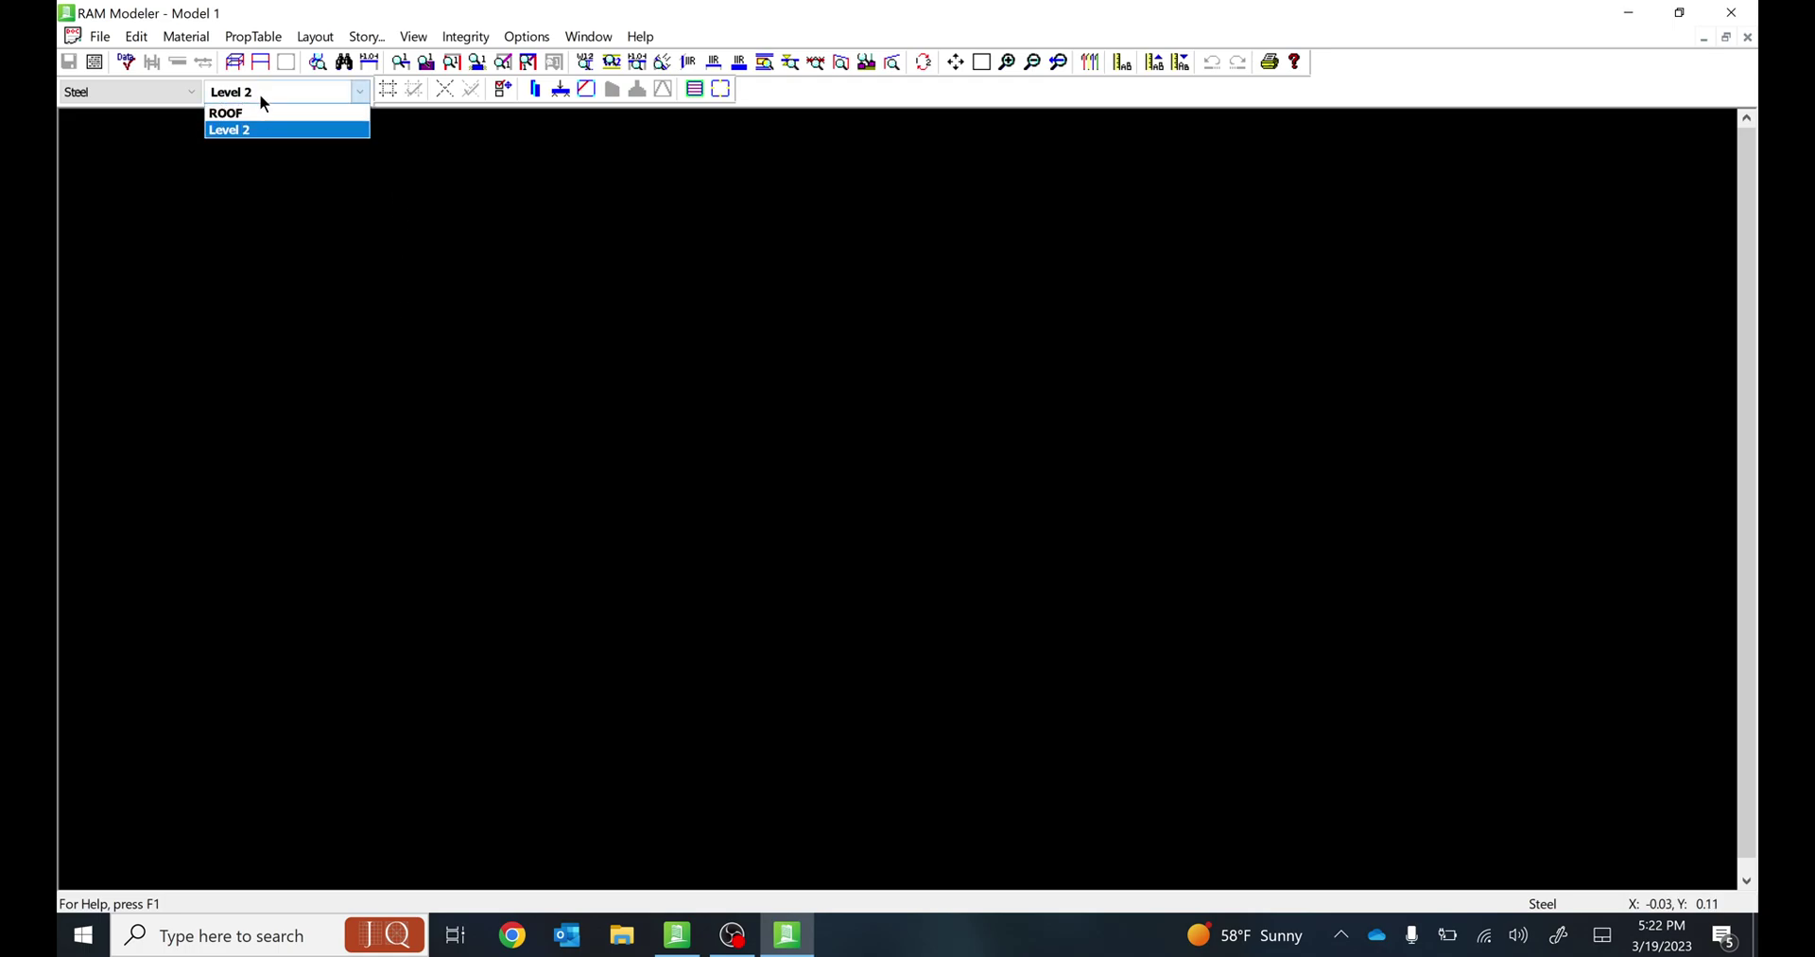
{"action": "key", "text": "Up"}
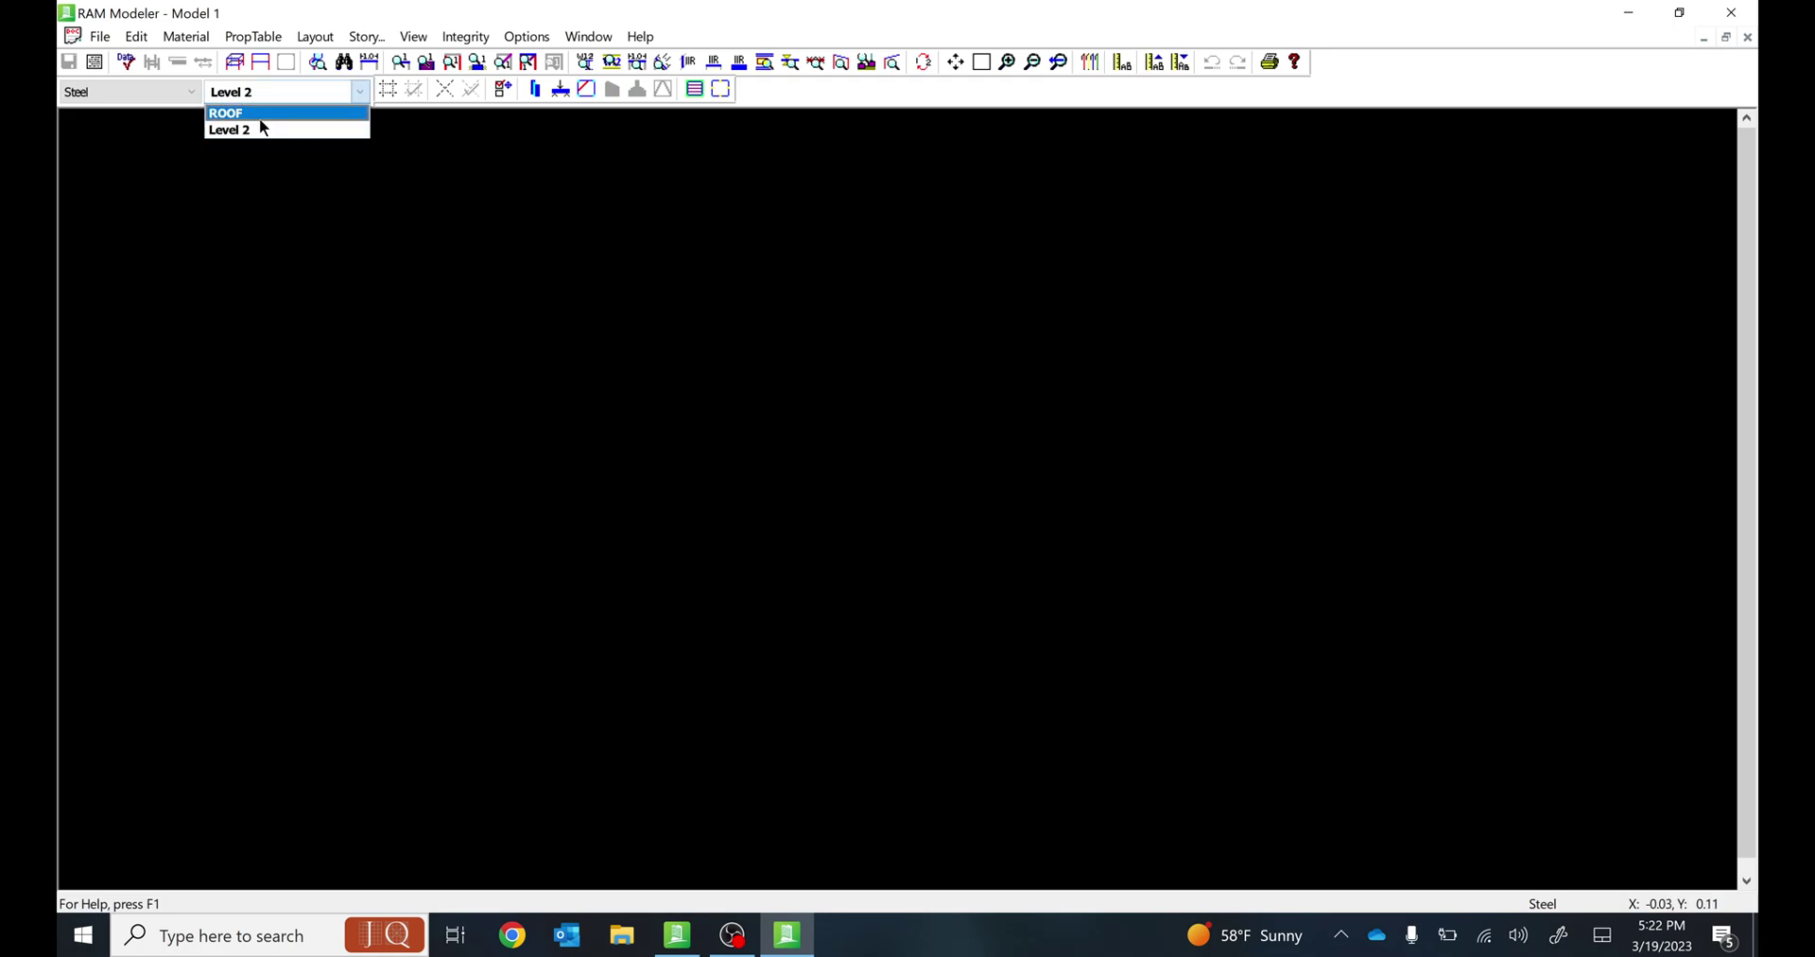
{"action": "left_click", "coordinate": [315, 213]}
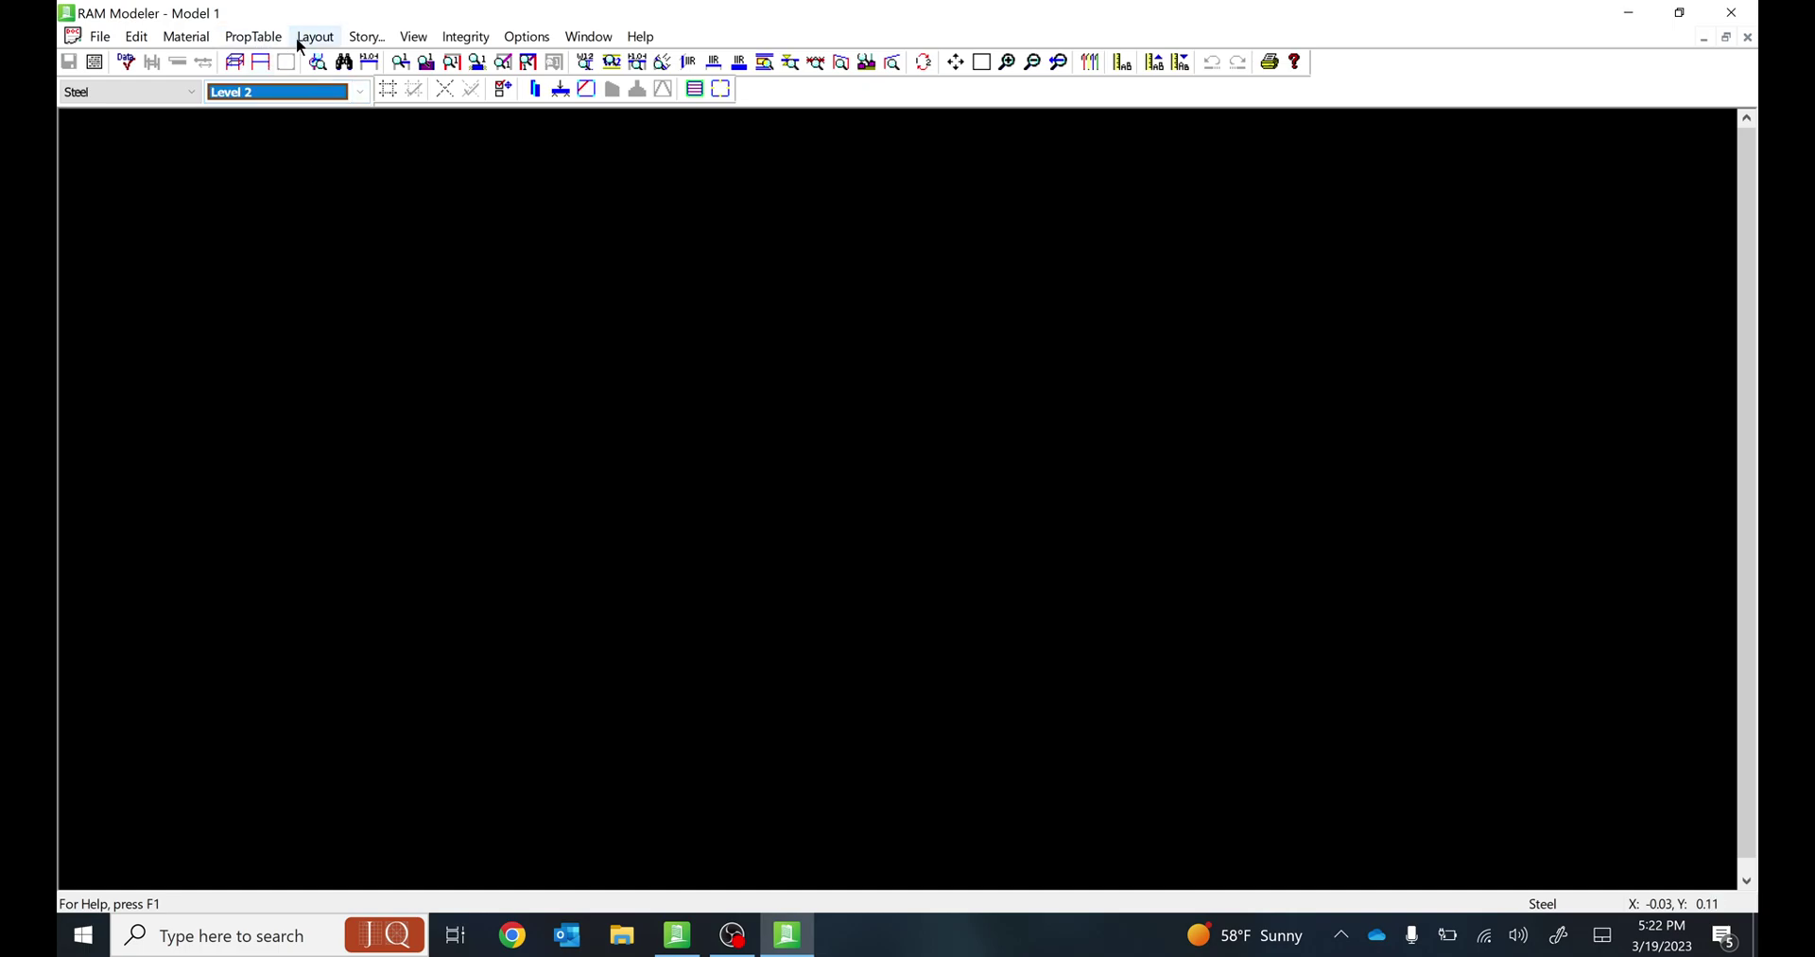
{"action": "left_click", "coordinate": [373, 42]}
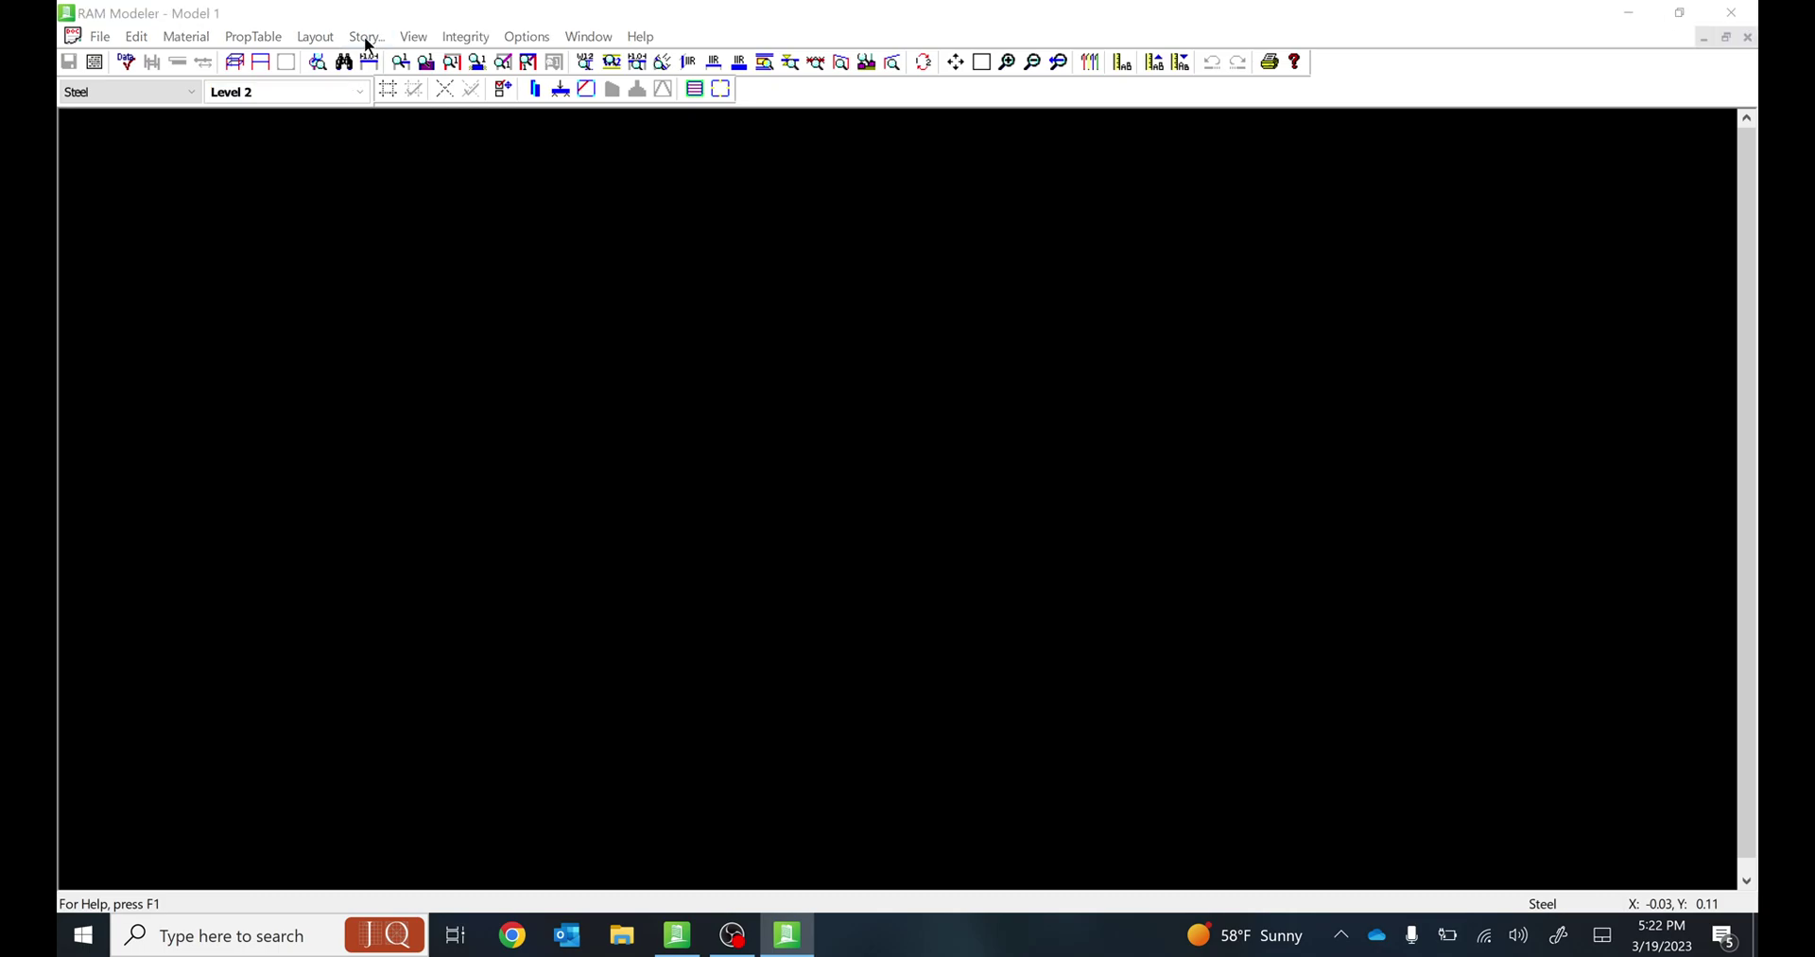
{"action": "key", "text": "Escape"}
Add a floor layout type named Ground Level and select it as the current layout.
{"action": "left_click", "coordinate": [318, 38]}
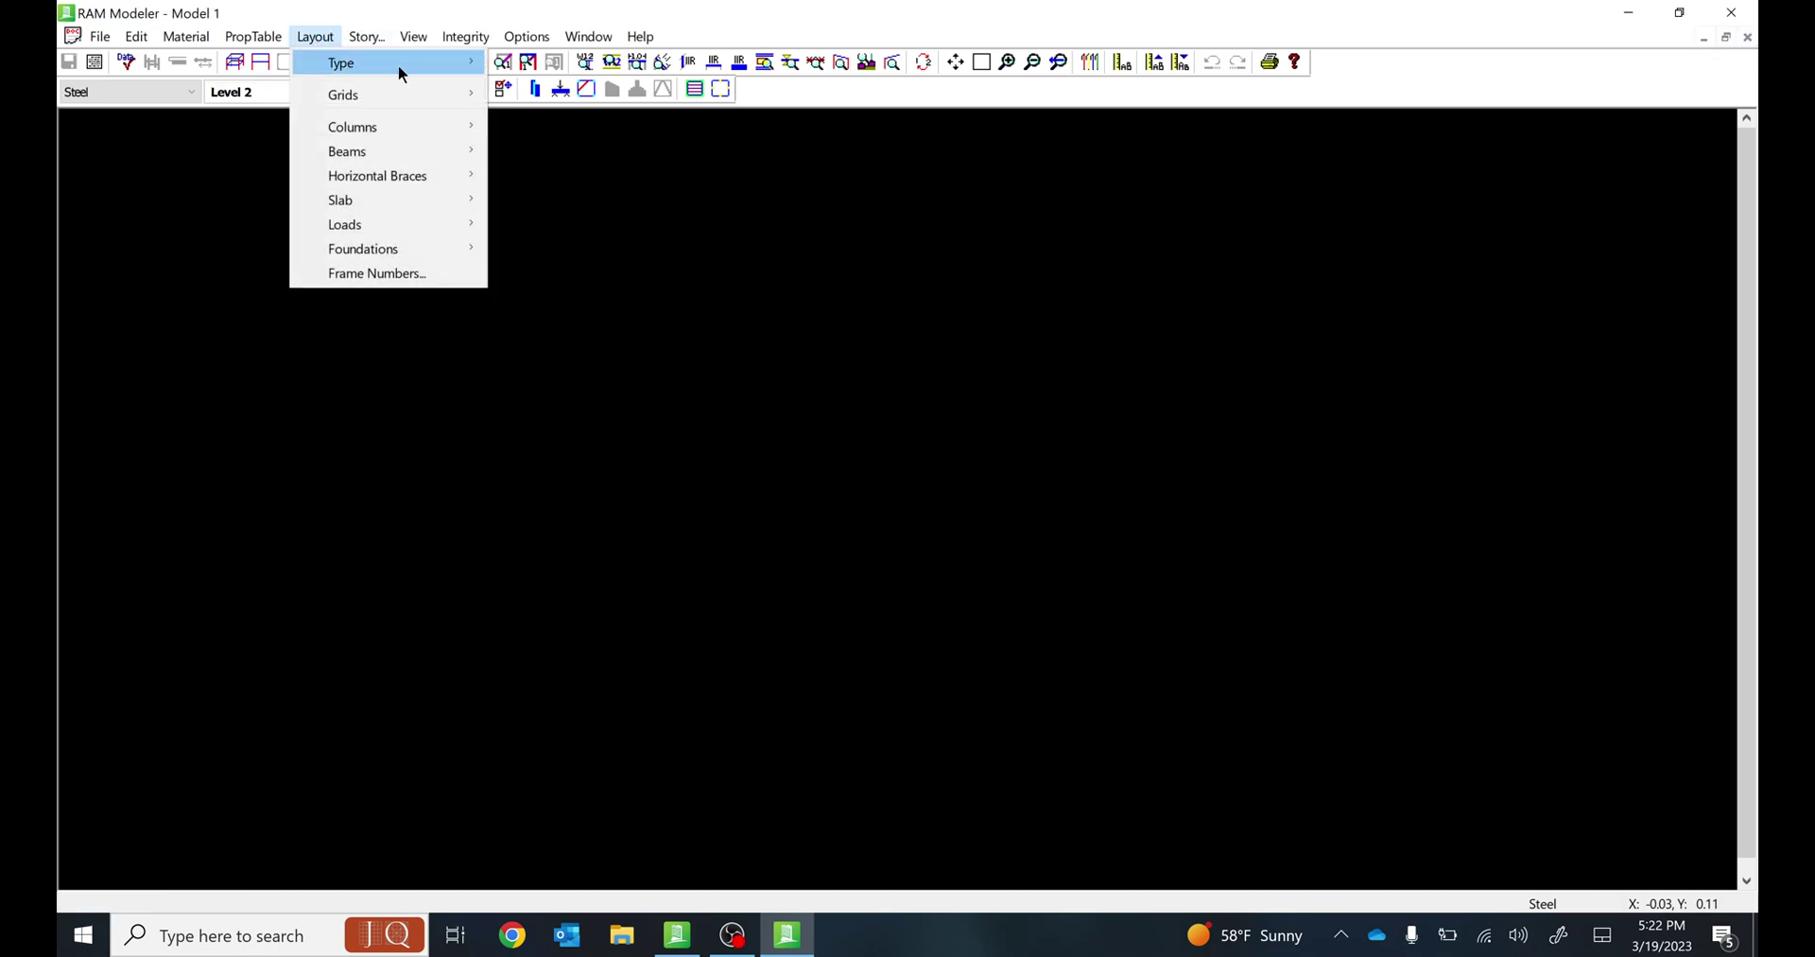
{"action": "mouse_move", "coordinate": [454, 69]}
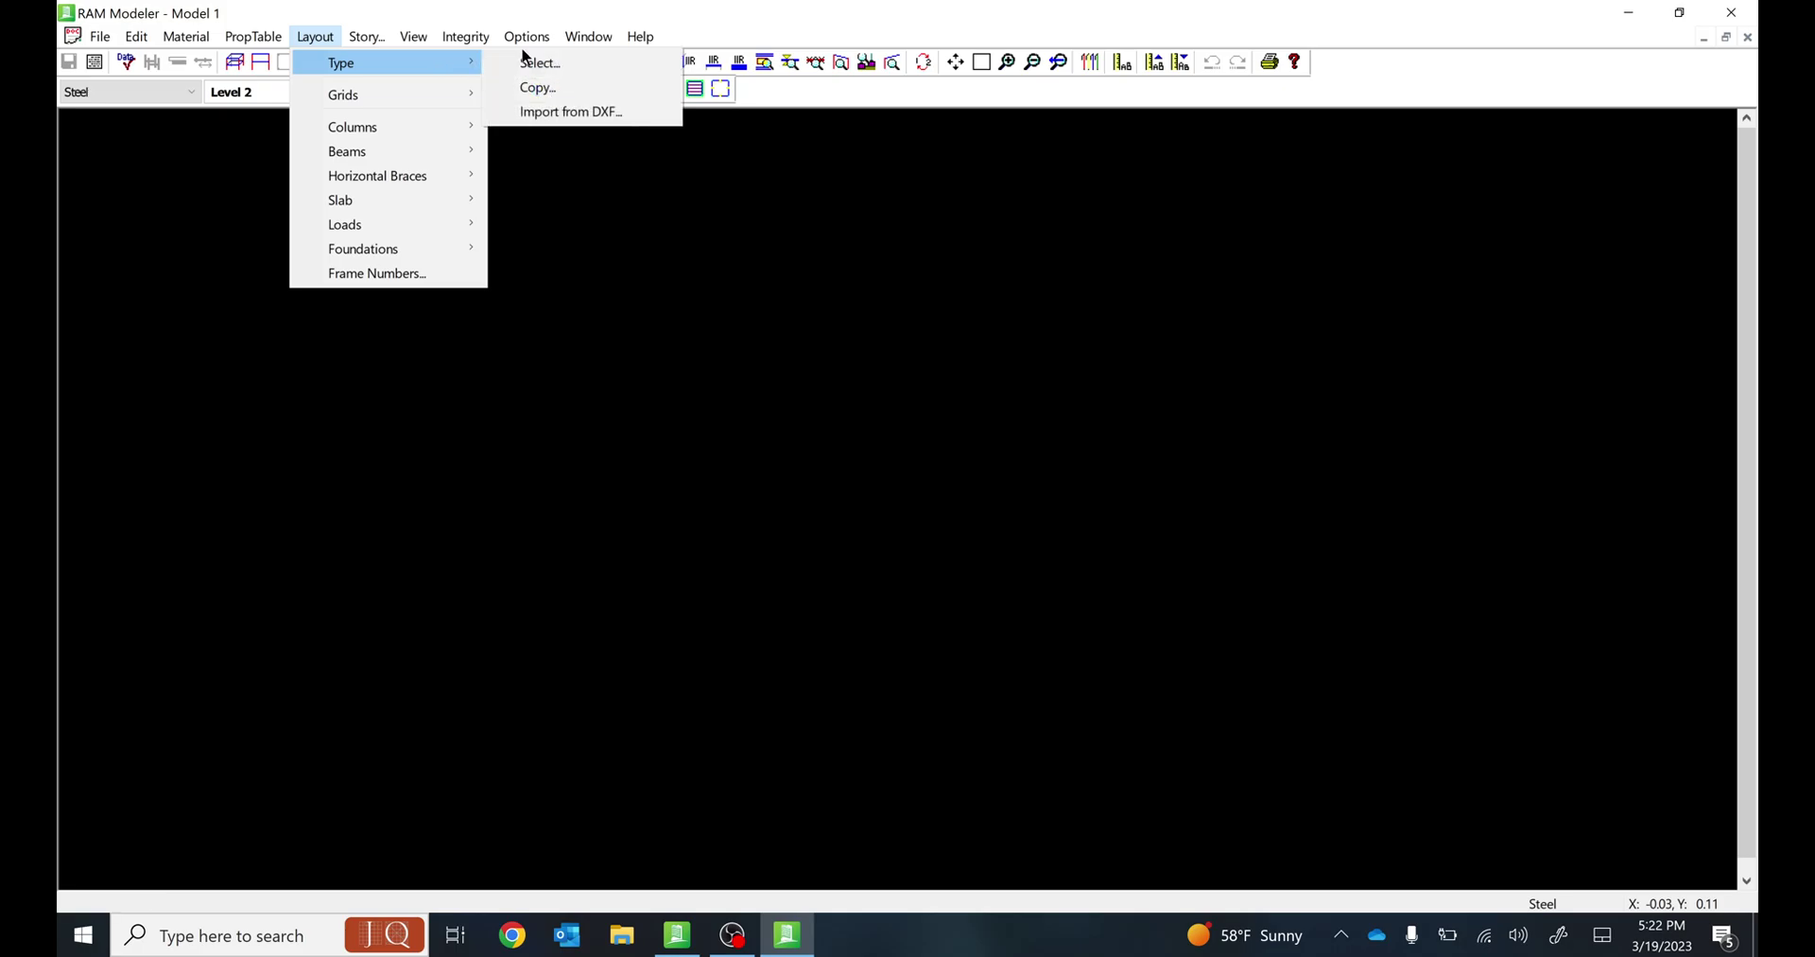
{"action": "left_click", "coordinate": [562, 64]}
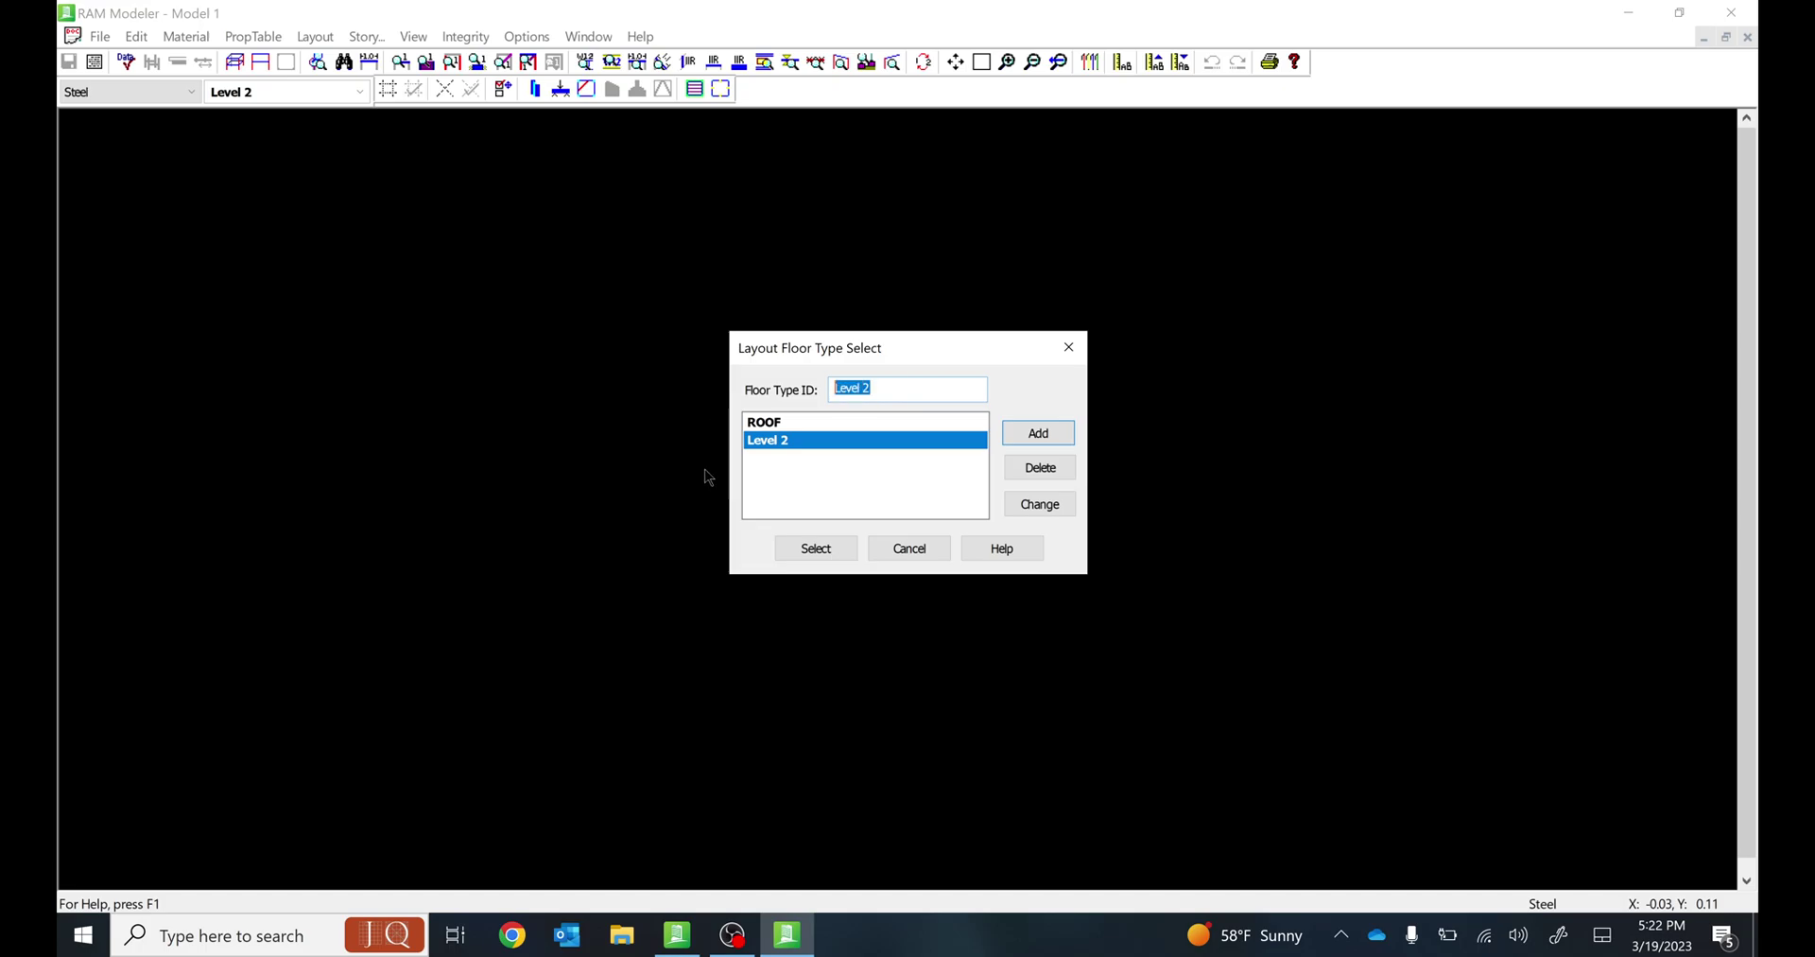
{"action": "key", "text": "Caps_Lock"}
{"action": "type", "text": "G"}
{"action": "key", "text": "Caps_Lock"}
{"action": "type", "text": "roubd"}
{"action": "key", "text": "BackSpace"}
{"action": "key", "text": "BackSpace"}
{"action": "type", "text": "nd"}
{"action": "key", "text": "Caps_Lock"}
{"action": "type", "text": "L"}
{"action": "key", "text": "Caps_Lock"}
{"action": "type", "text": "eve"}
{"action": "left_click", "coordinate": [1046, 431]}
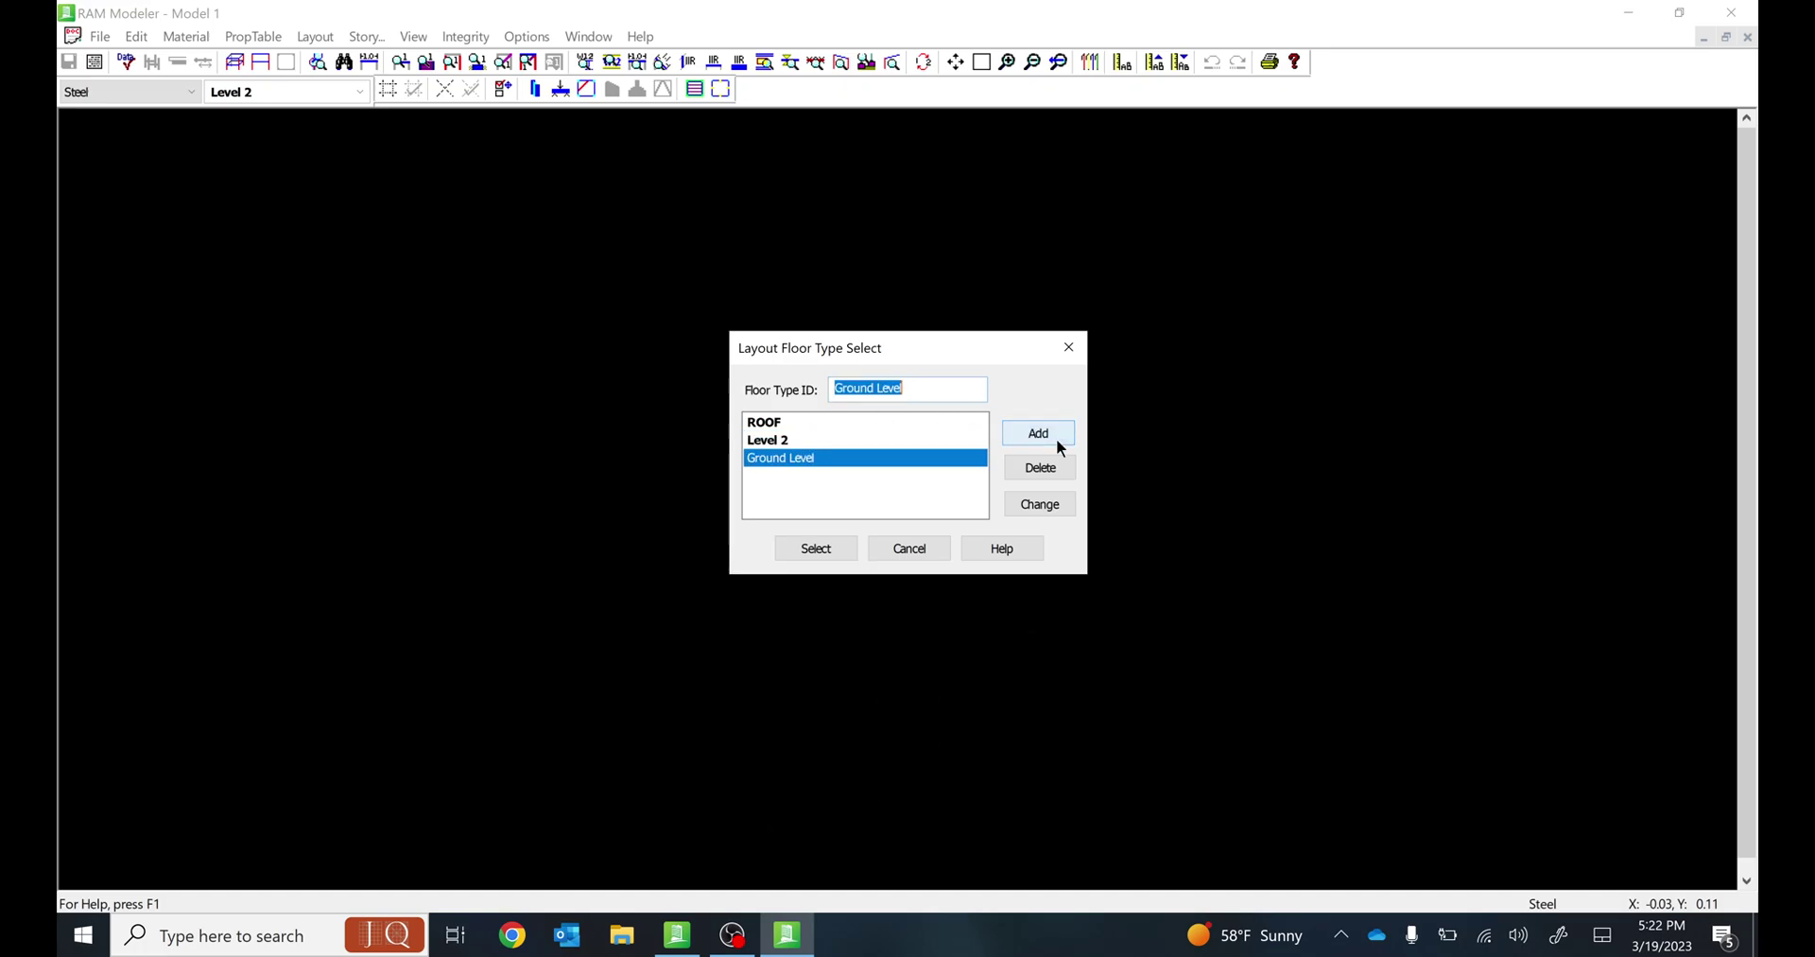
{"action": "left_click", "coordinate": [816, 549]}
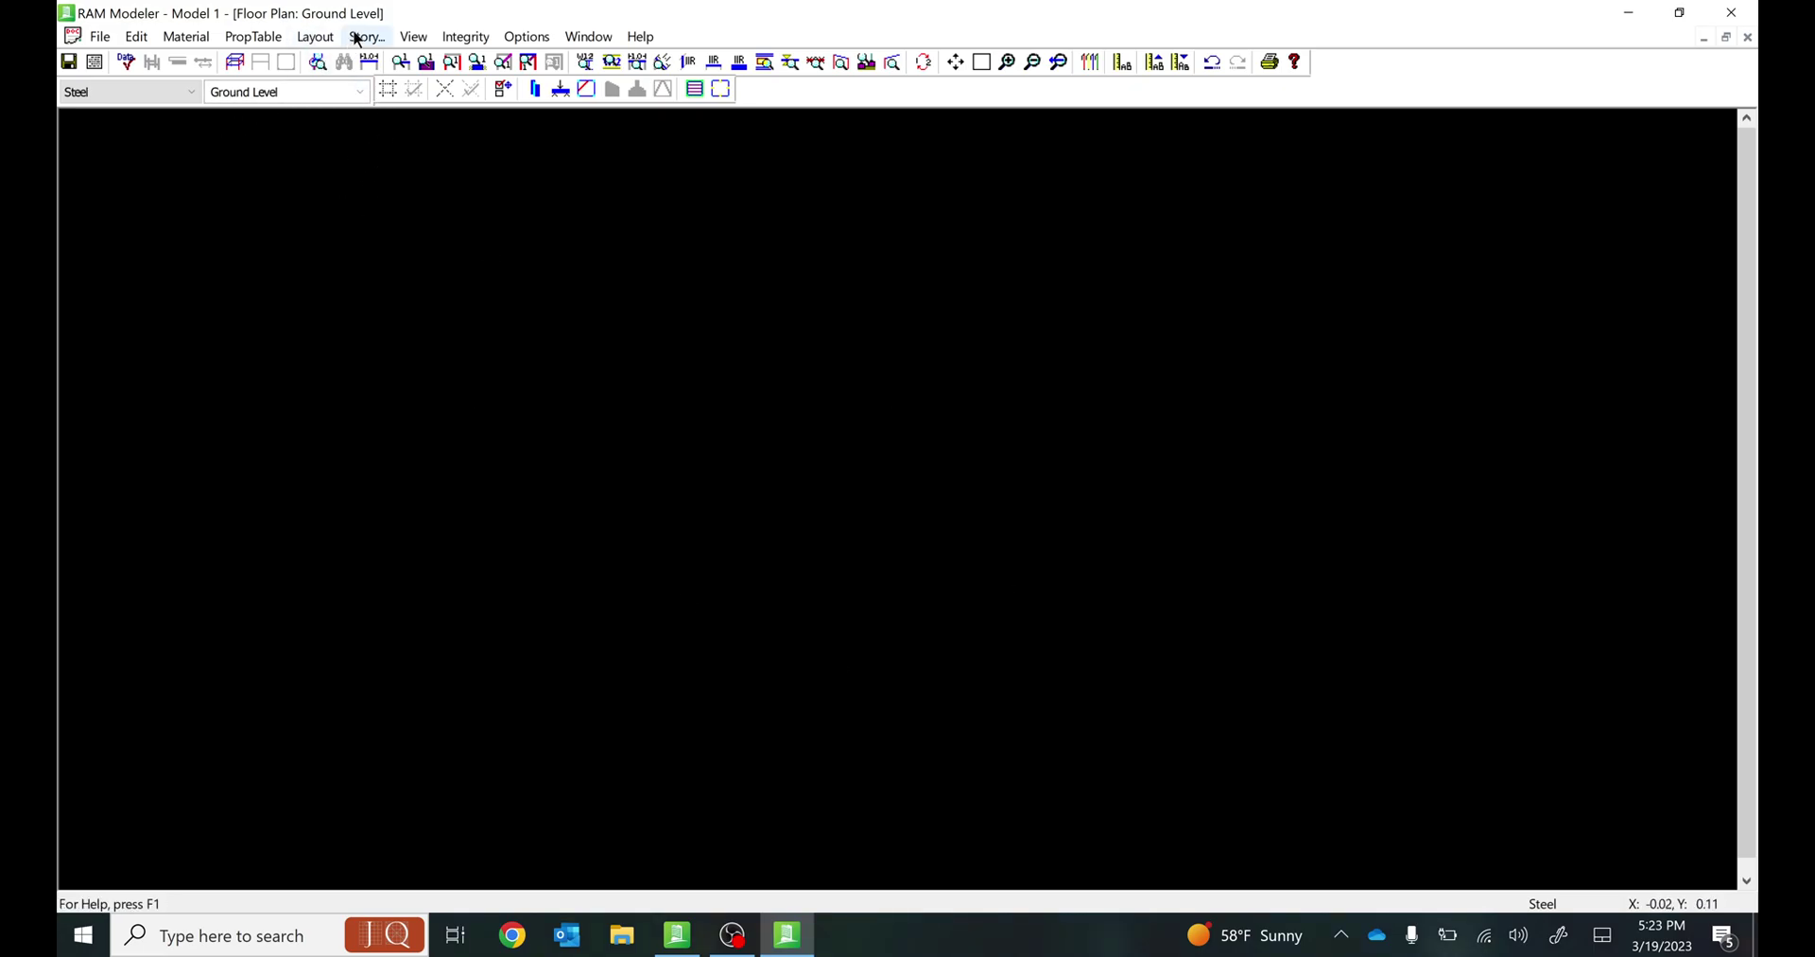
In the story data, set up level 1 with the Ground Level floor type and a floor-to-floor height of 2 ft.
{"action": "left_click", "coordinate": [264, 93]}
{"action": "left_click", "coordinate": [375, 38]}
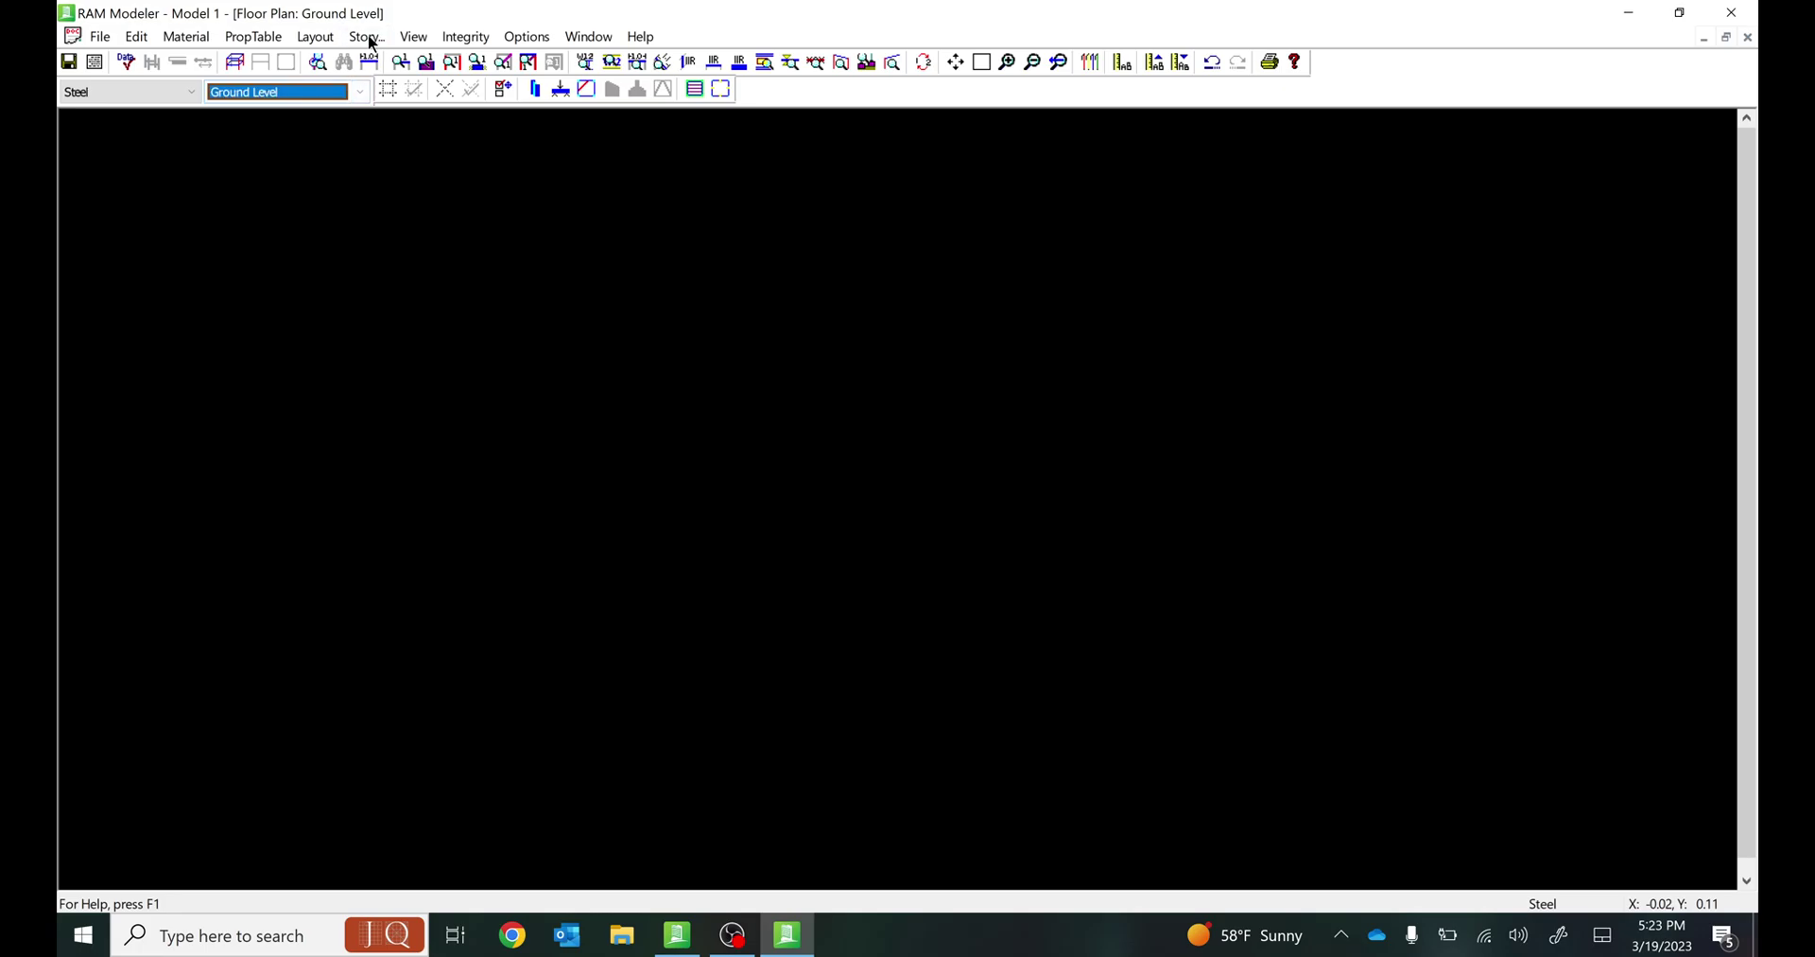
{"action": "left_click", "coordinate": [368, 38]}
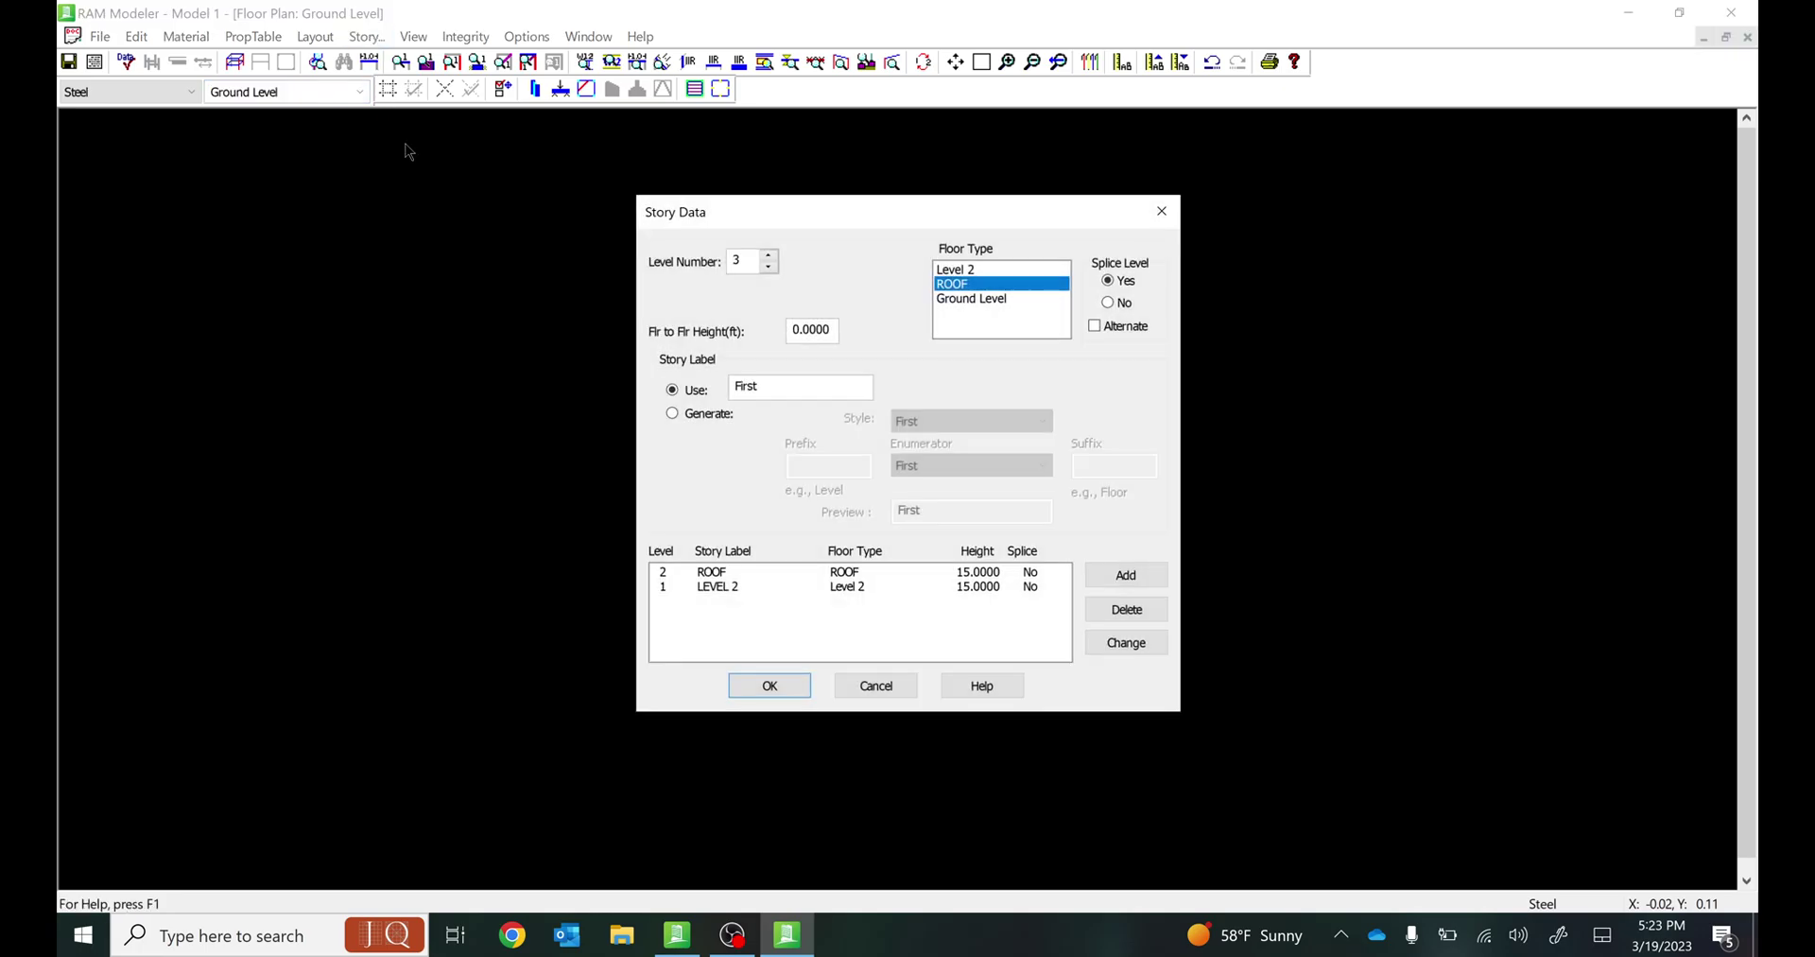
{"action": "double_click", "coordinate": [735, 262]}
{"action": "left_click", "coordinate": [941, 300]}
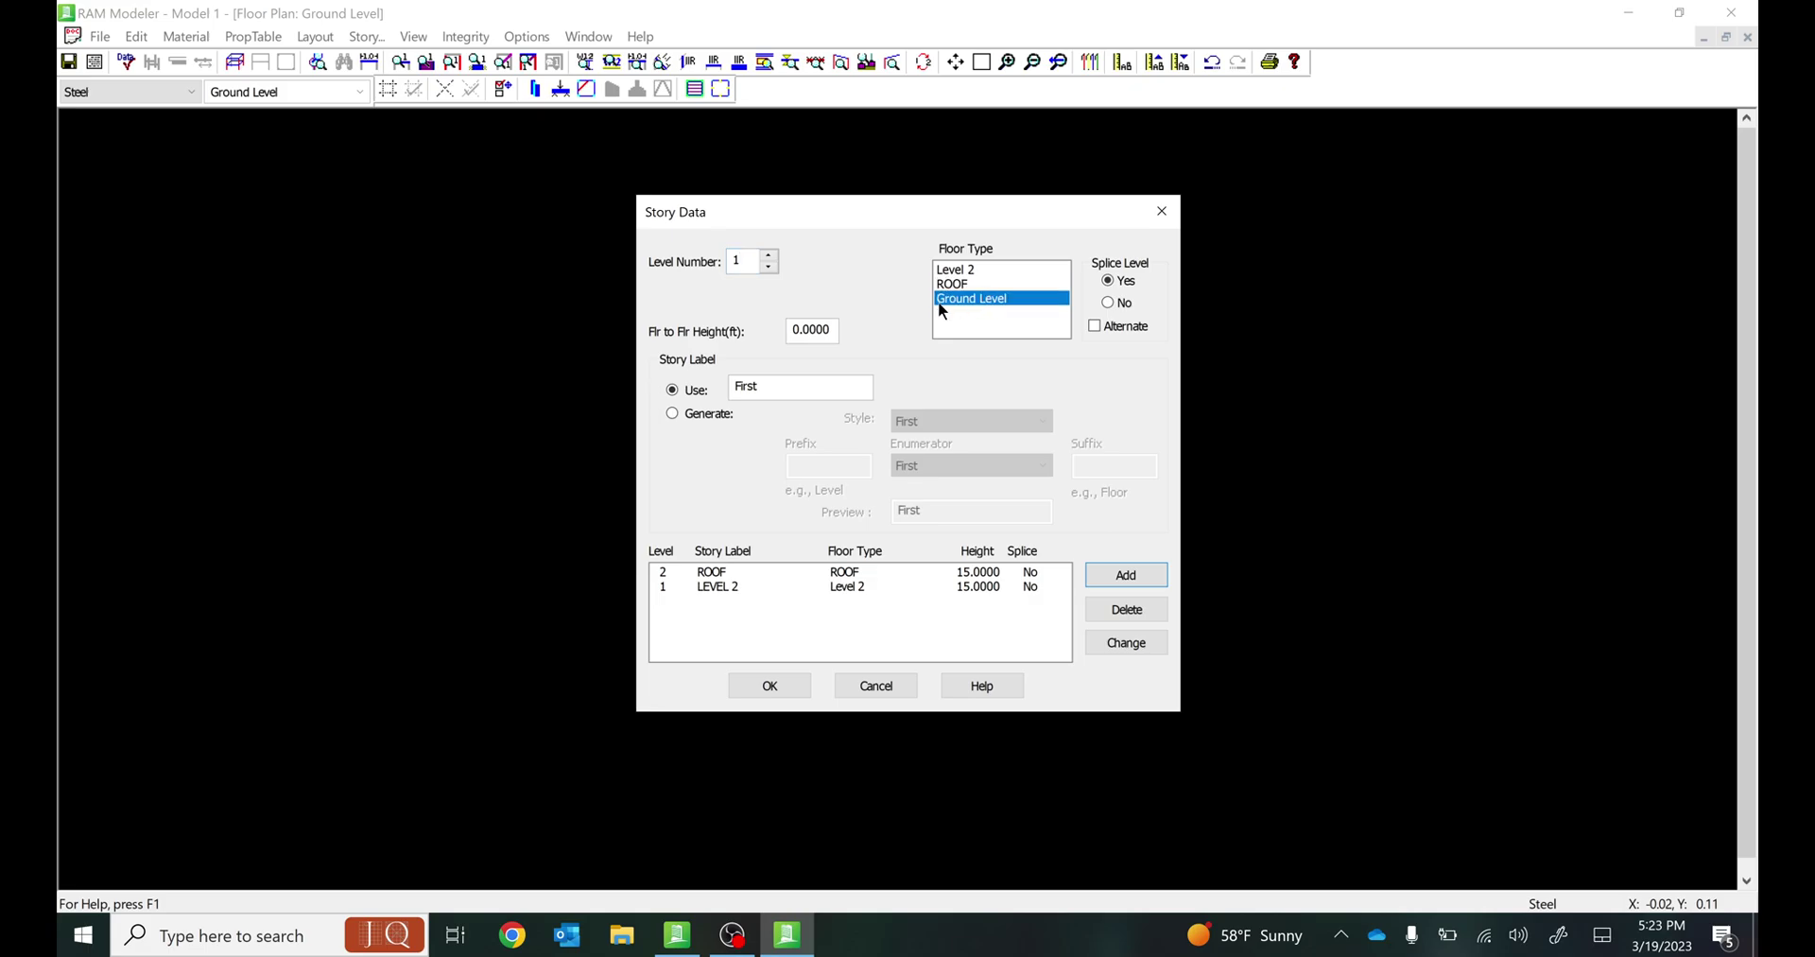
{"action": "double_click", "coordinate": [803, 334]}
{"action": "type", "text": "15"}
{"action": "key", "text": "BackSpace"}
{"action": "type", "text": "2"}
{"action": "key", "text": "Tab"}
Label the level 1 story Ground Floor, add it to the story list and accept the story data.
{"action": "key", "text": "Caps_Lock"}
{"action": "type", "text": "G"}
{"action": "key", "text": "Caps_Lock"}
{"action": "type", "text": "round"}
{"action": "key", "text": "Caps_Lock"}
{"action": "type", "text": "F"}
{"action": "key", "text": "Caps_Lock"}
{"action": "type", "text": "loor"}
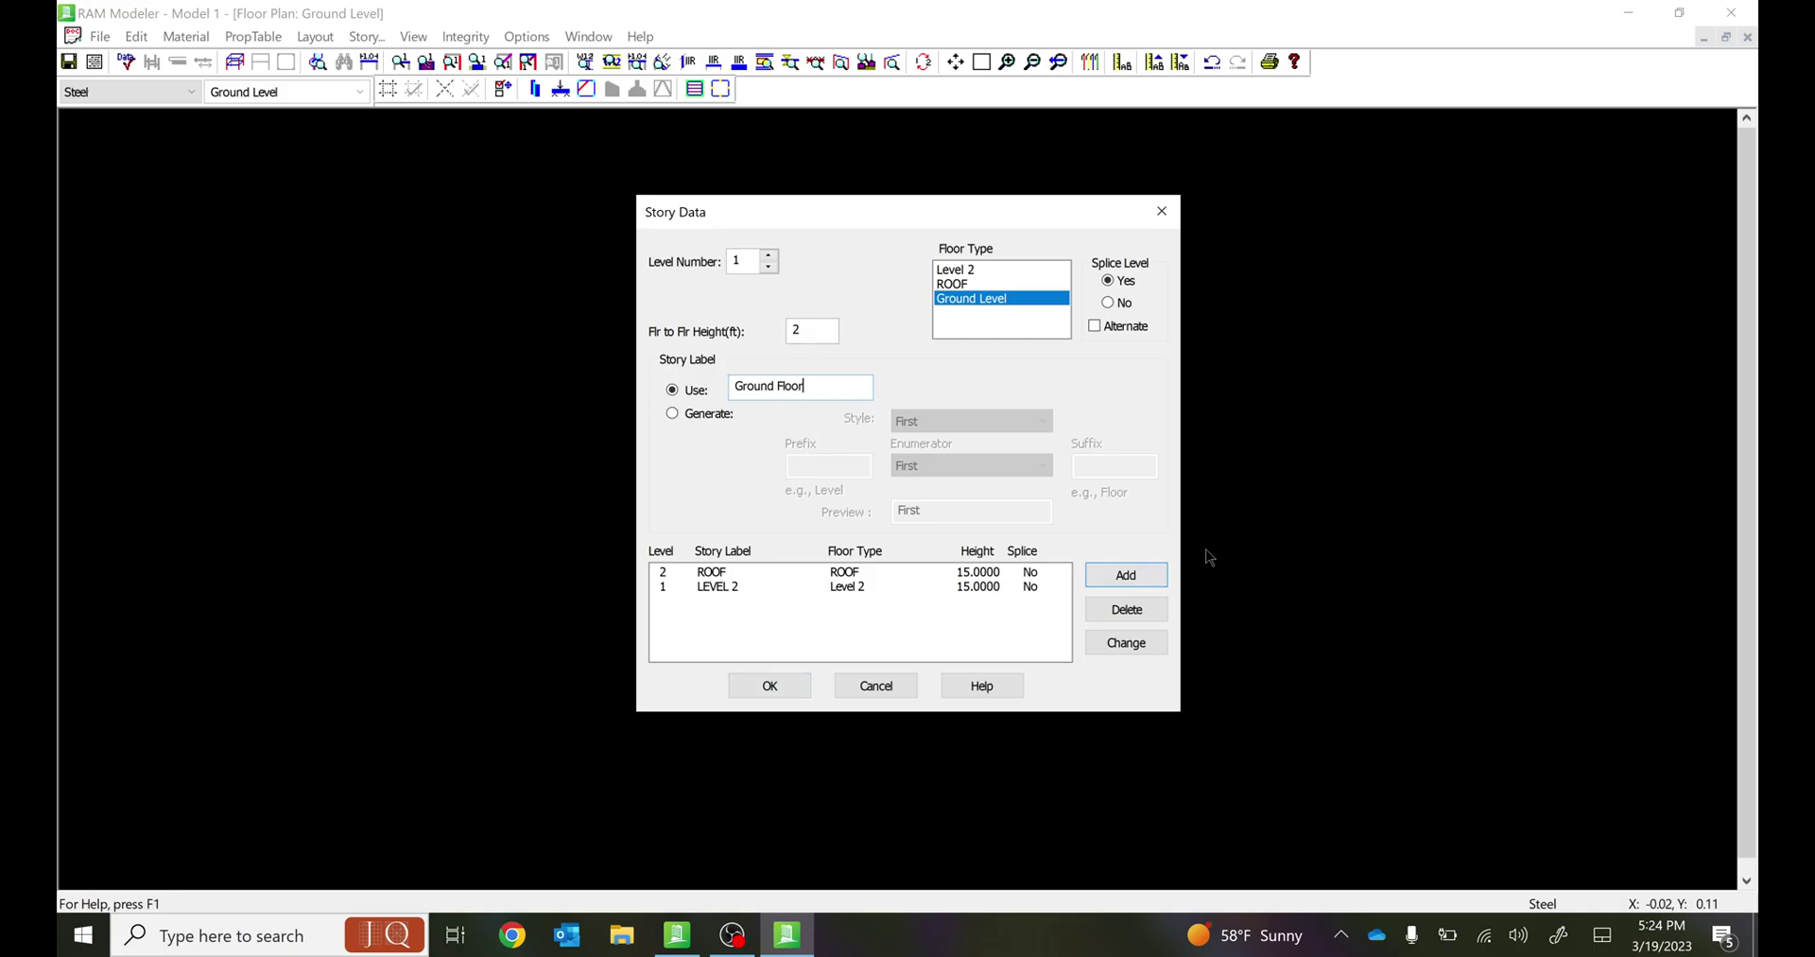
{"action": "left_click", "coordinate": [1143, 576]}
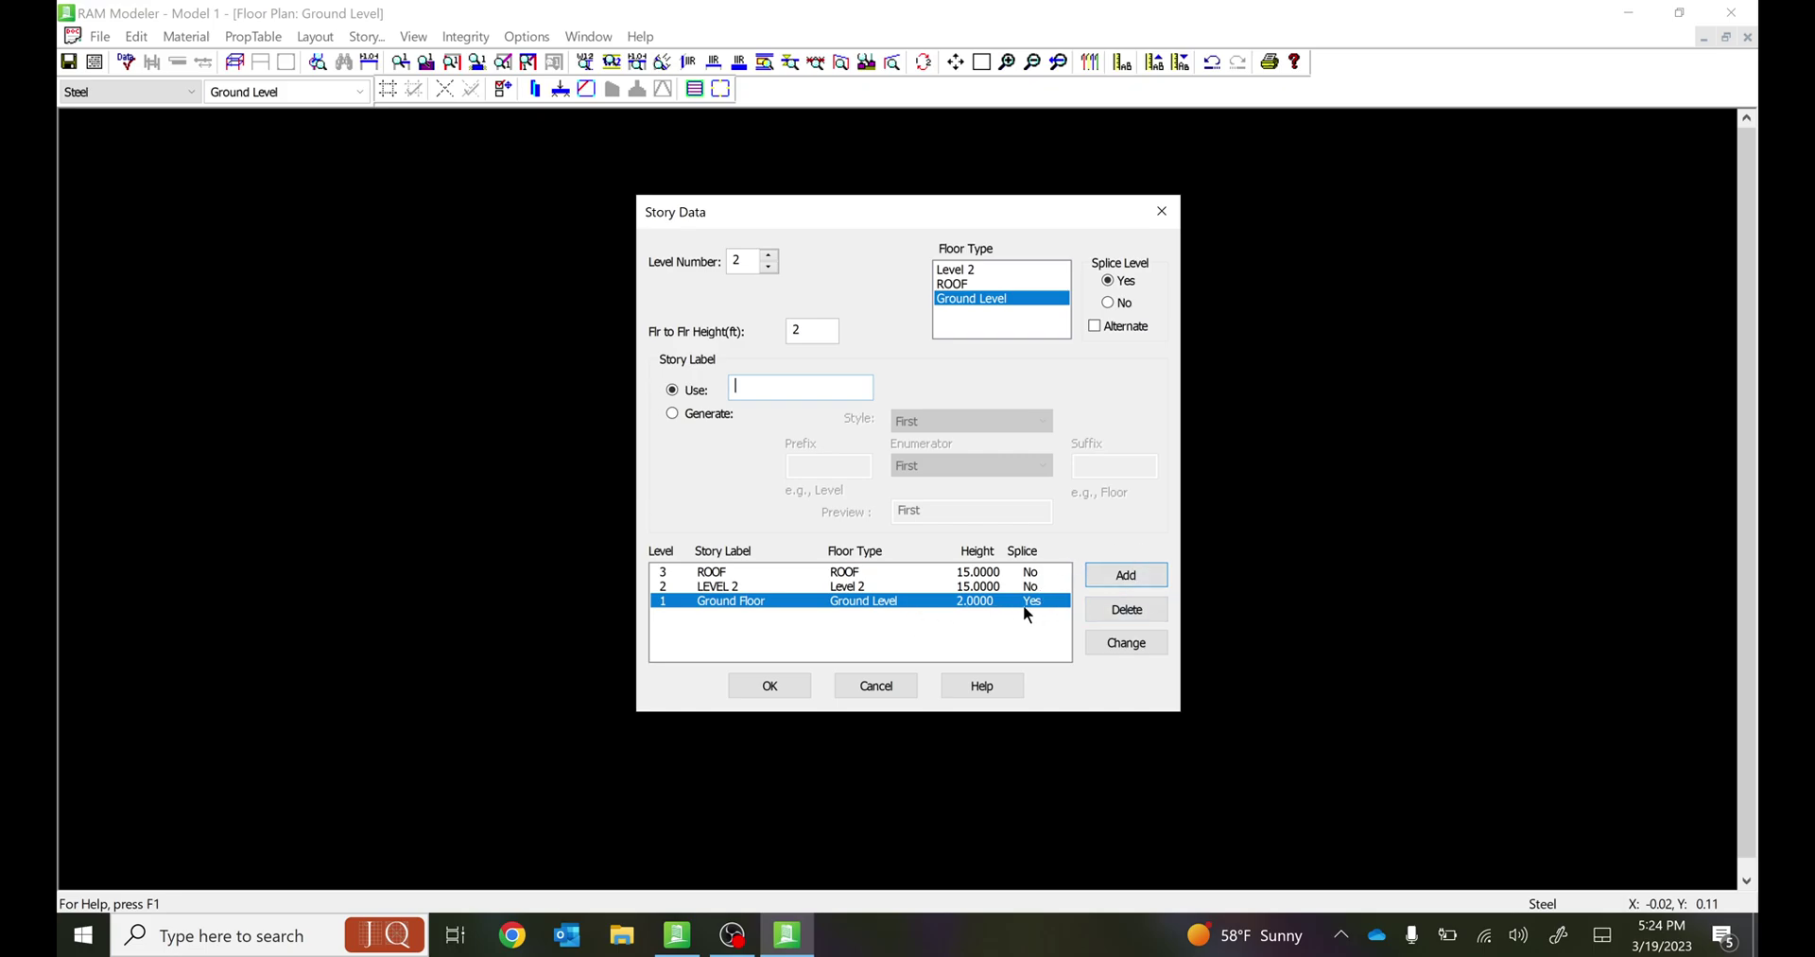
{"action": "left_click", "coordinate": [772, 686]}
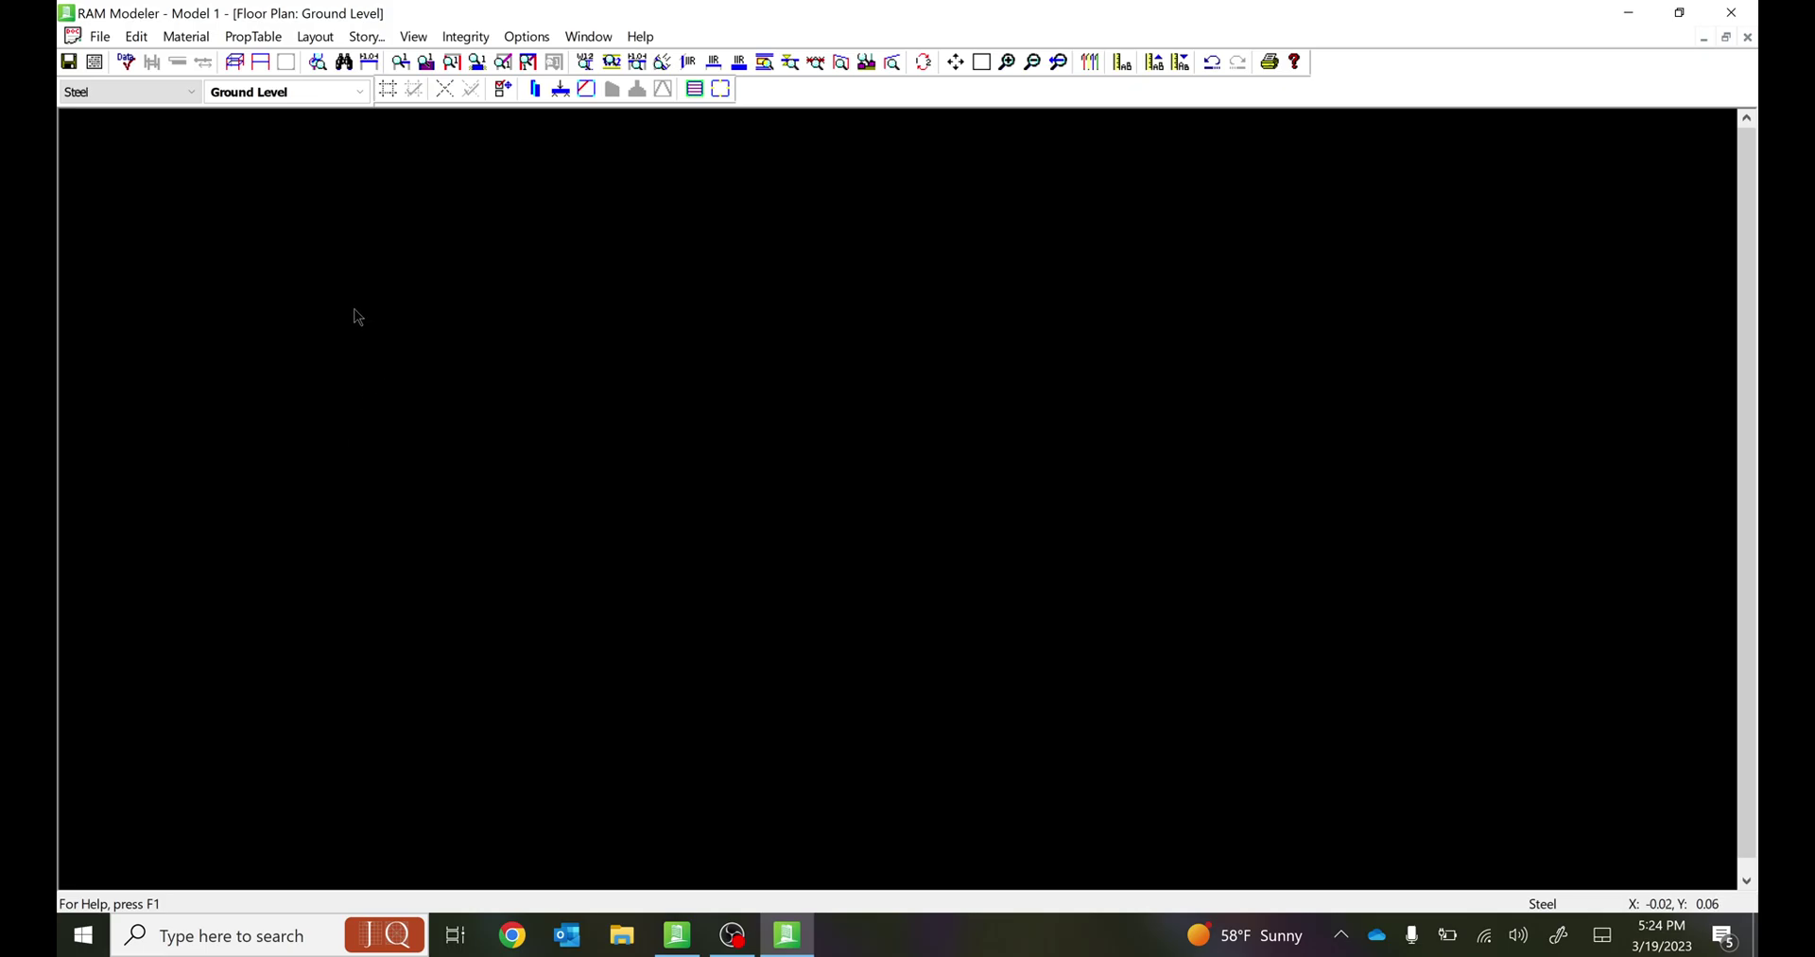
Create an orthogonal grid system labelled Grid System 1 with zero offsets and rotation.
{"action": "left_click", "coordinate": [322, 38]}
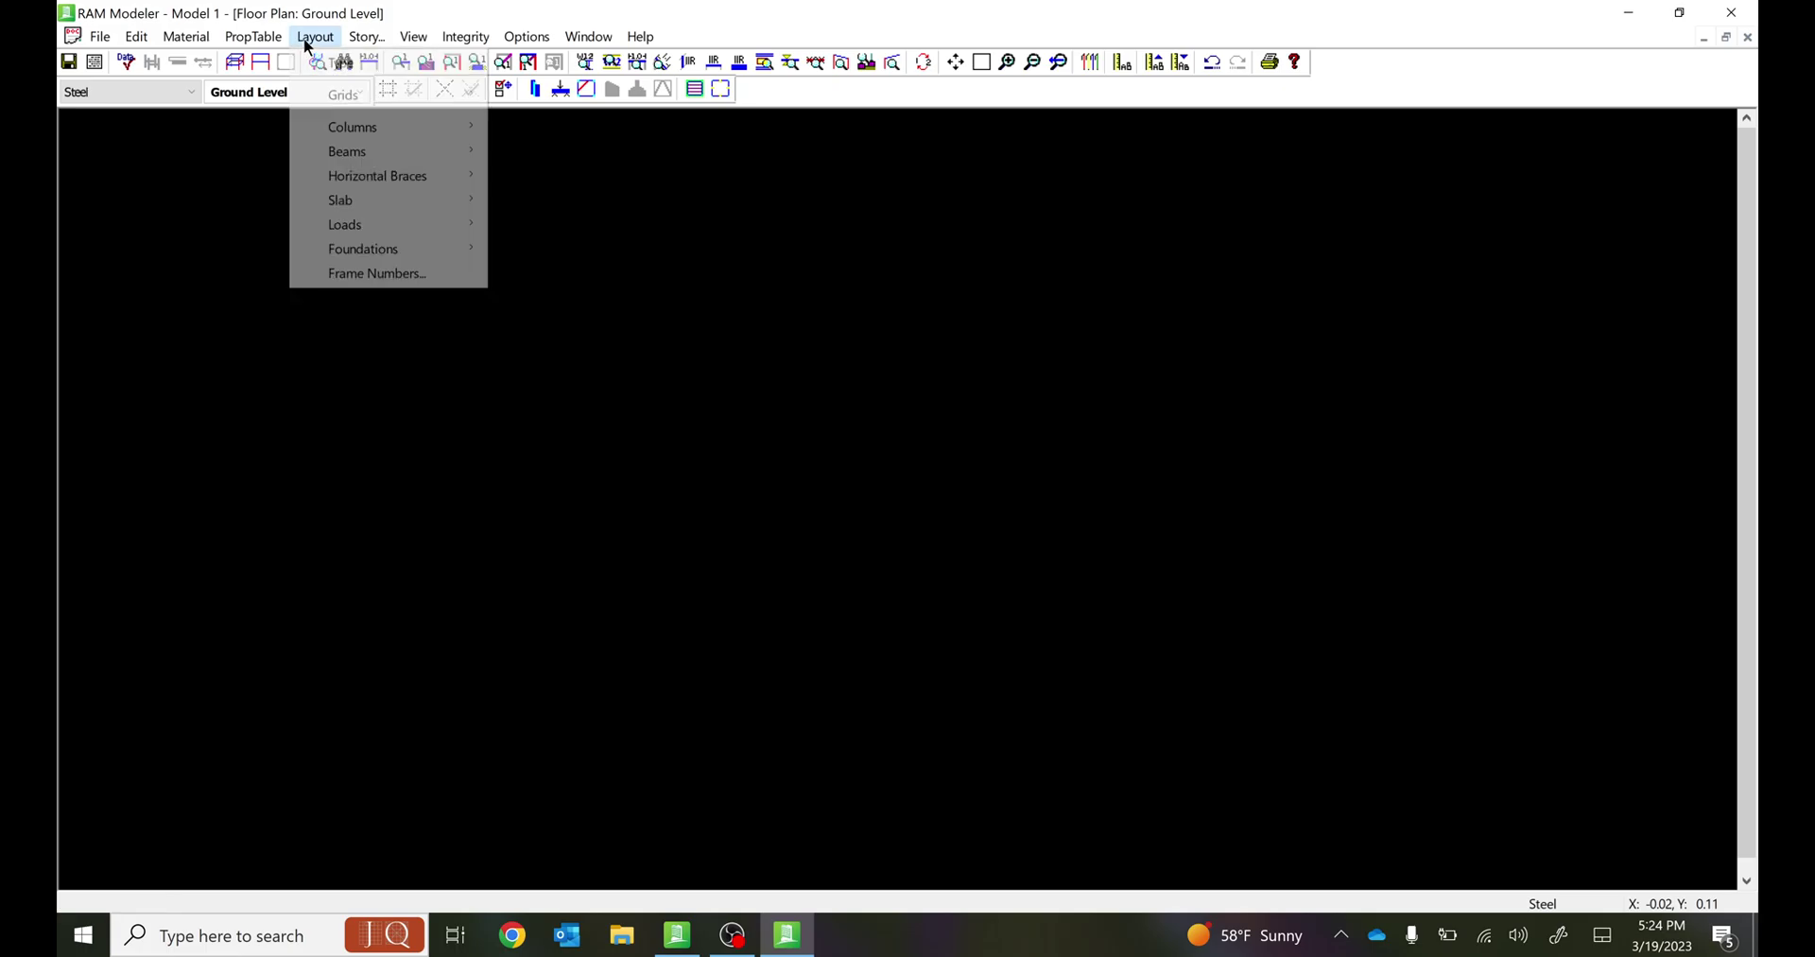
{"action": "mouse_move", "coordinate": [365, 94]}
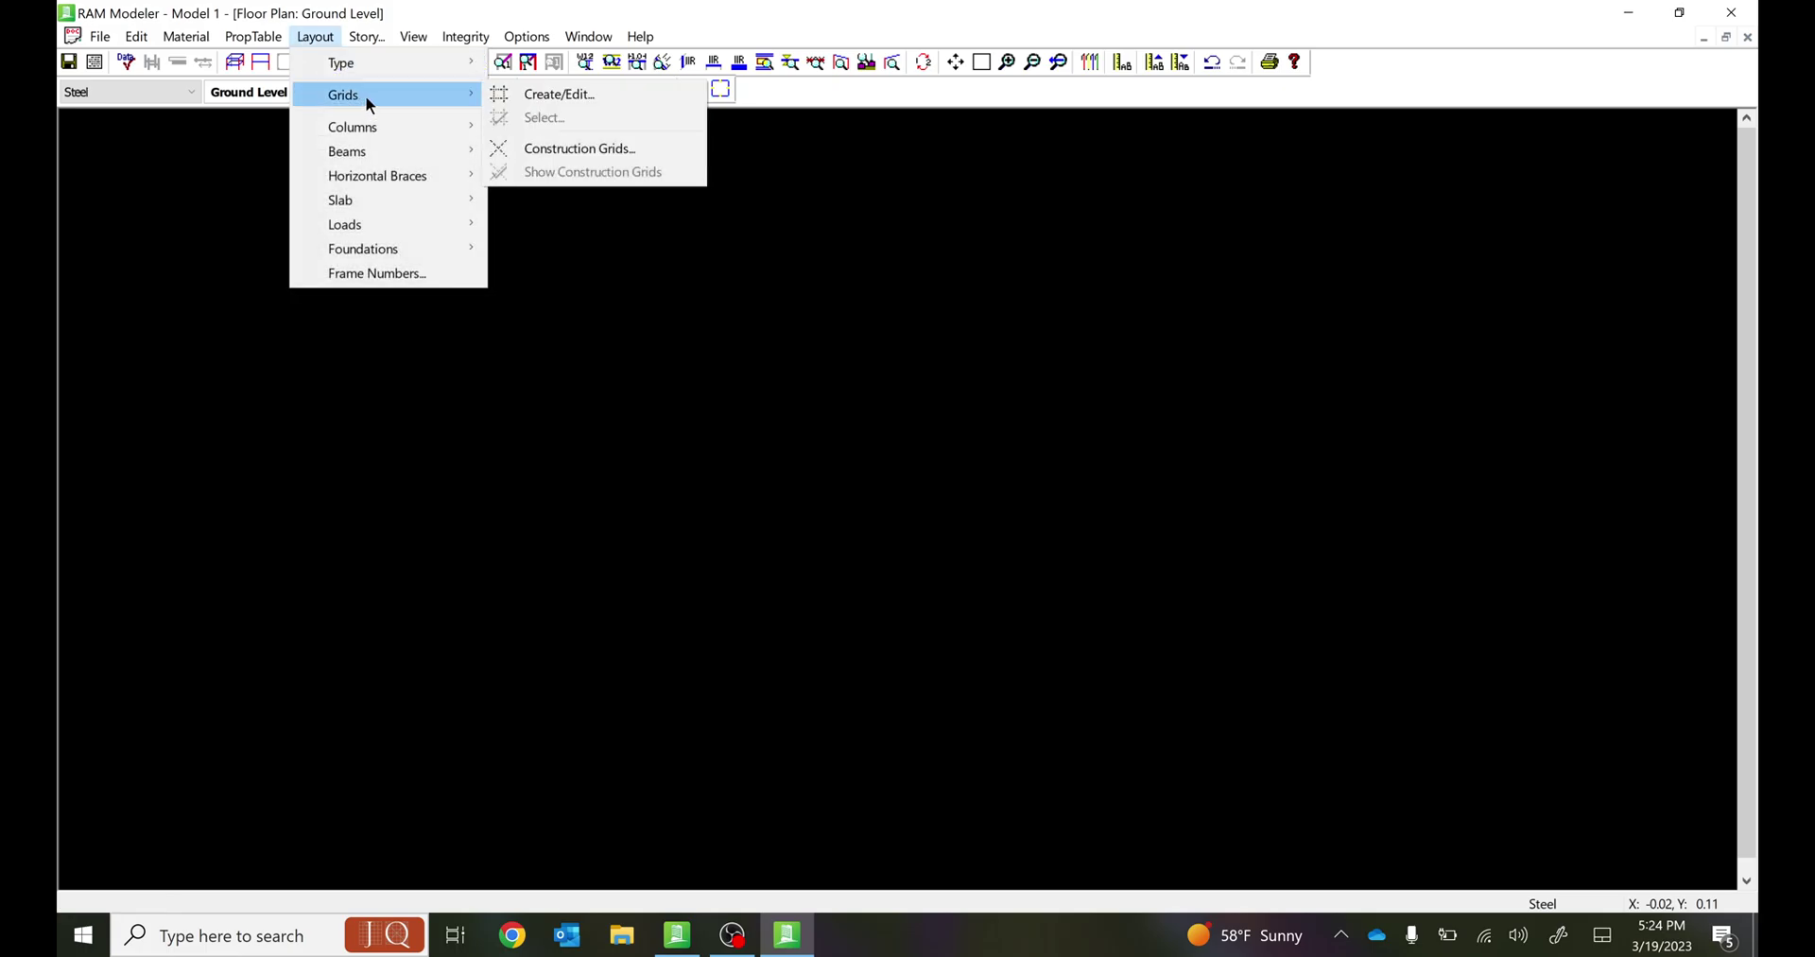
{"action": "left_click", "coordinate": [595, 98]}
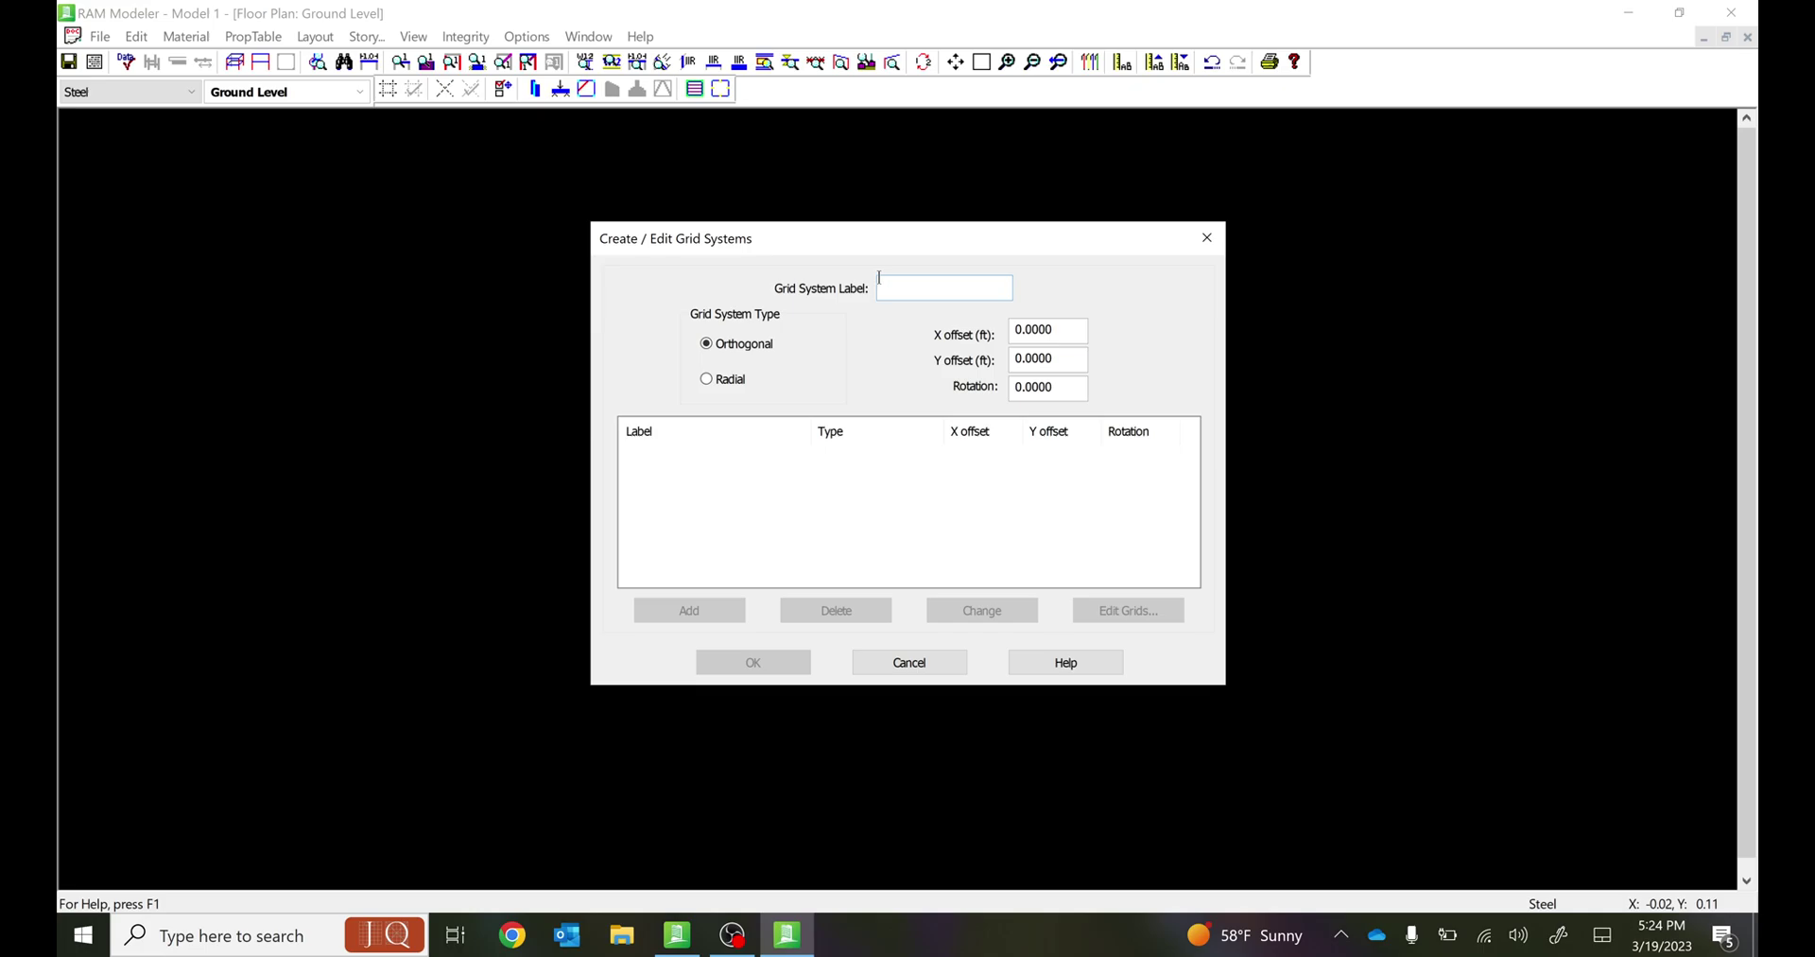
{"action": "key", "text": "Caps_Lock"}
{"action": "key", "text": "Caps_Lock"}
{"action": "type", "text": "Grid System"}
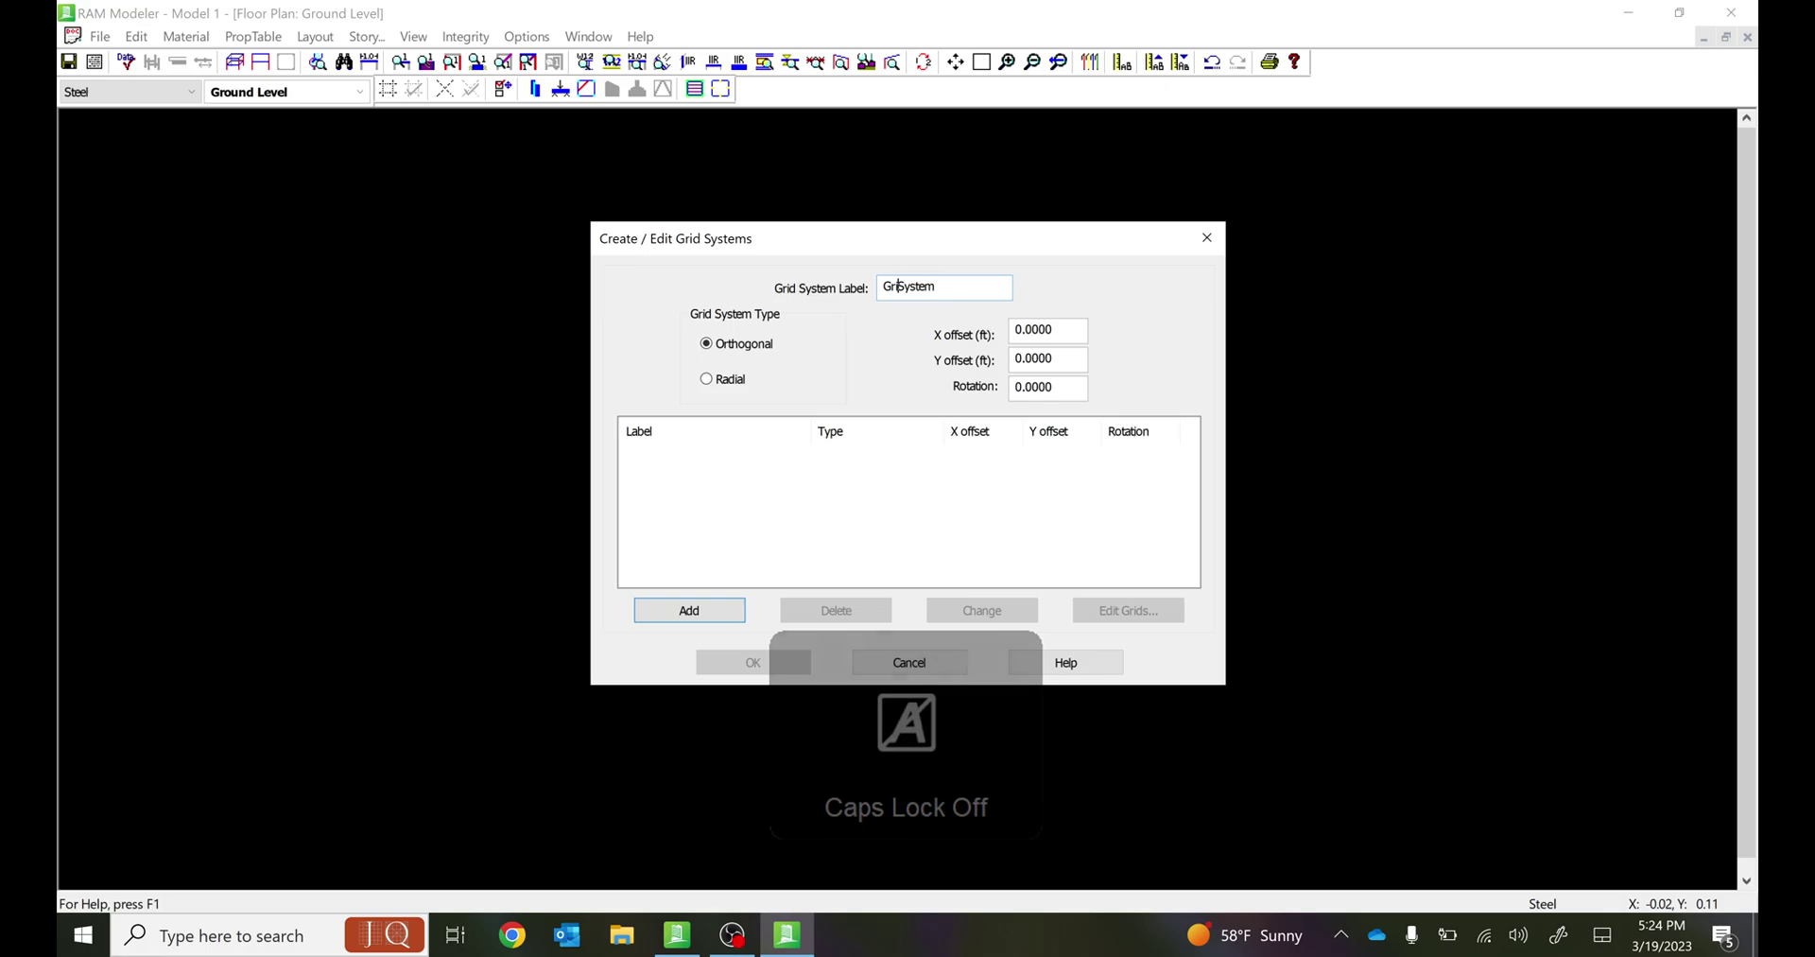
{"action": "type", "text": " 1"}
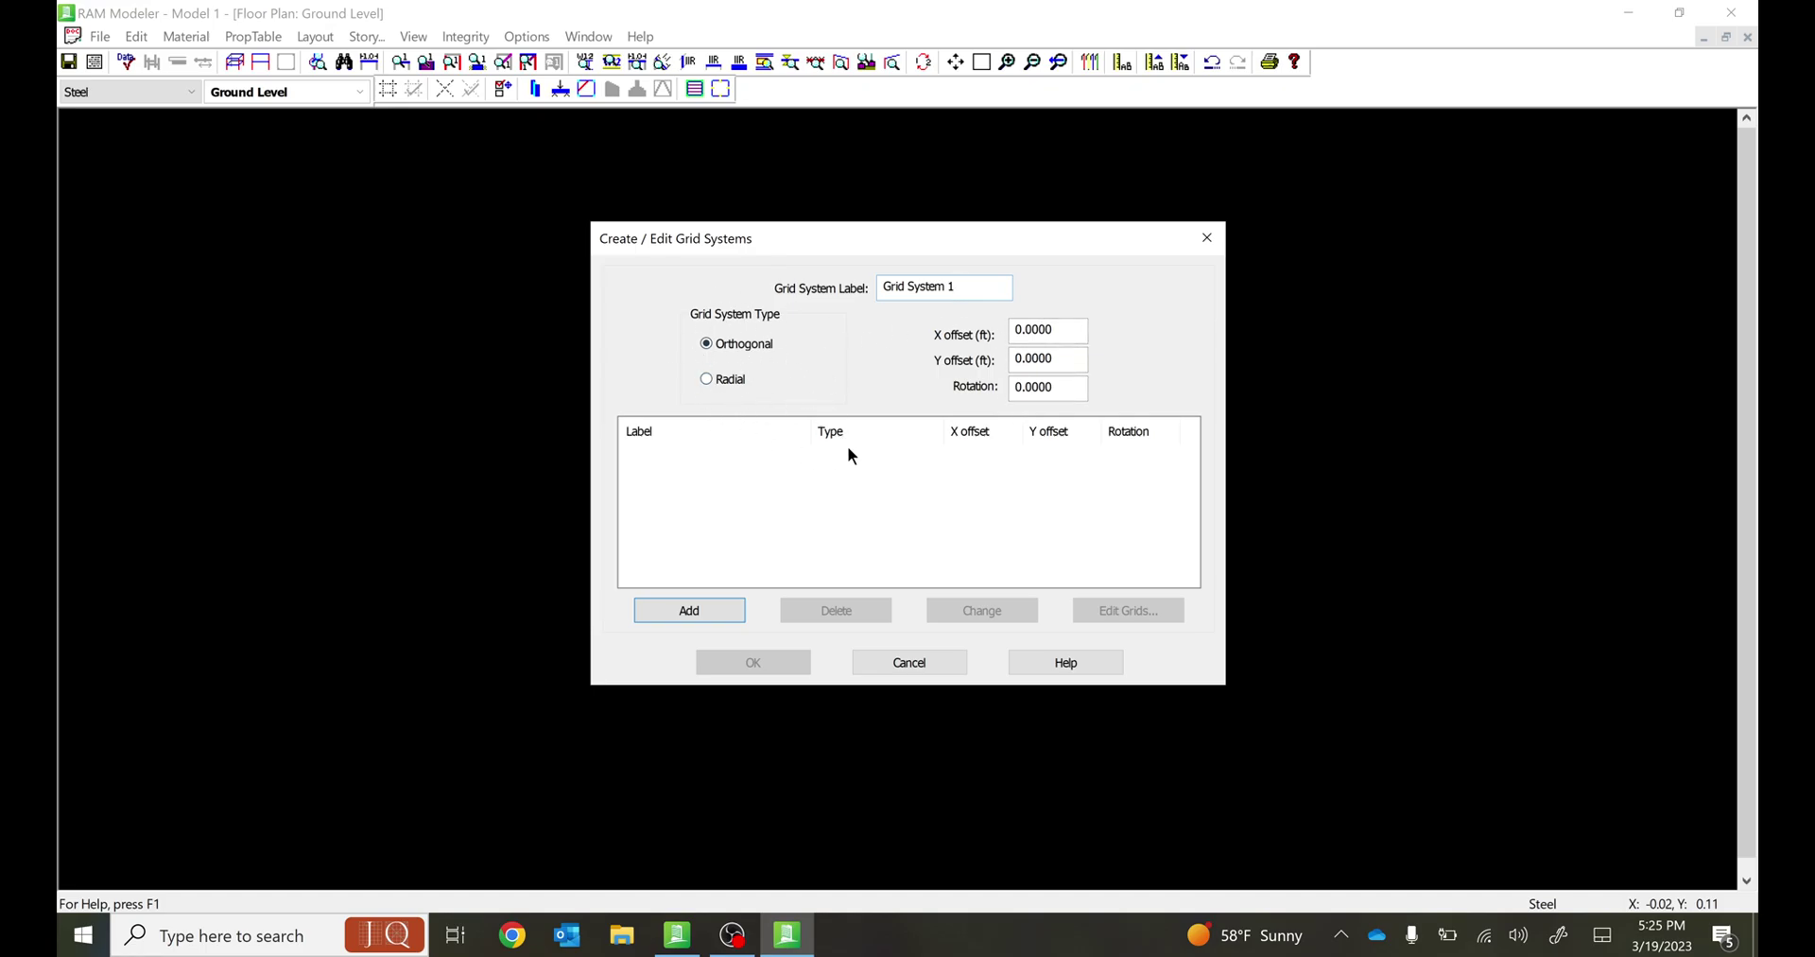
{"action": "left_click", "coordinate": [700, 612]}
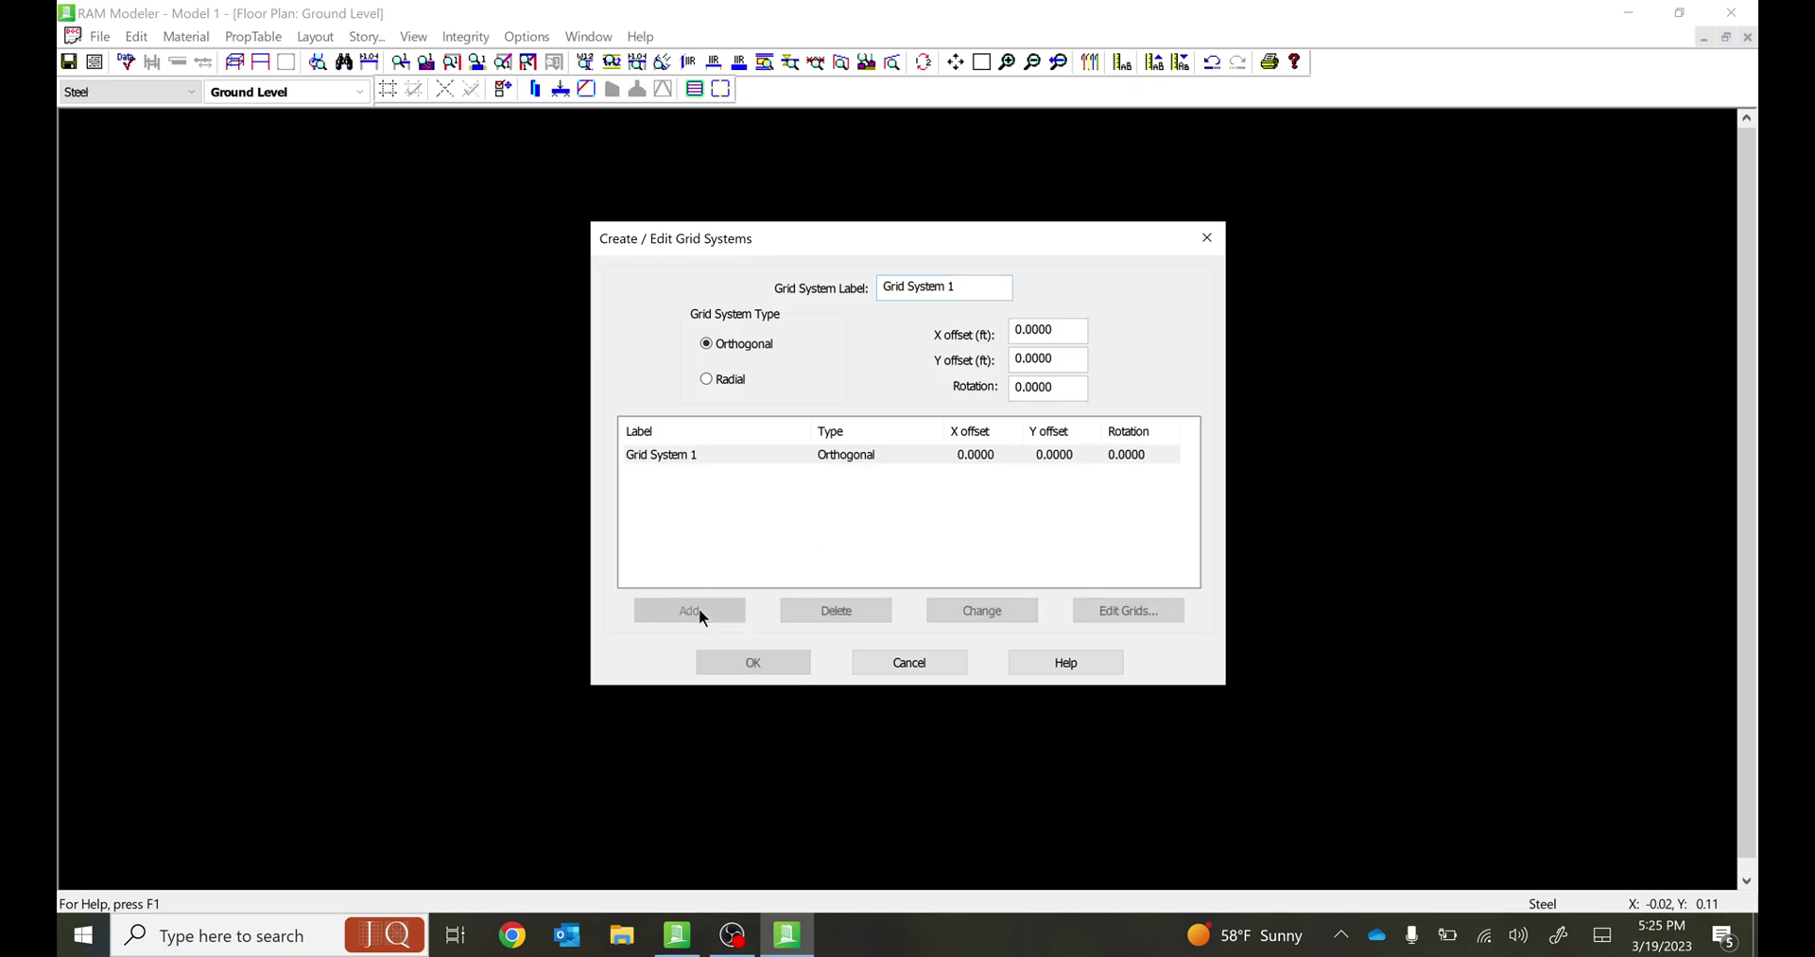
Generate the X grids of Grid System 1 starting at label A, with 20 ft spacing and 10 additional grids.
{"action": "left_click", "coordinate": [688, 455]}
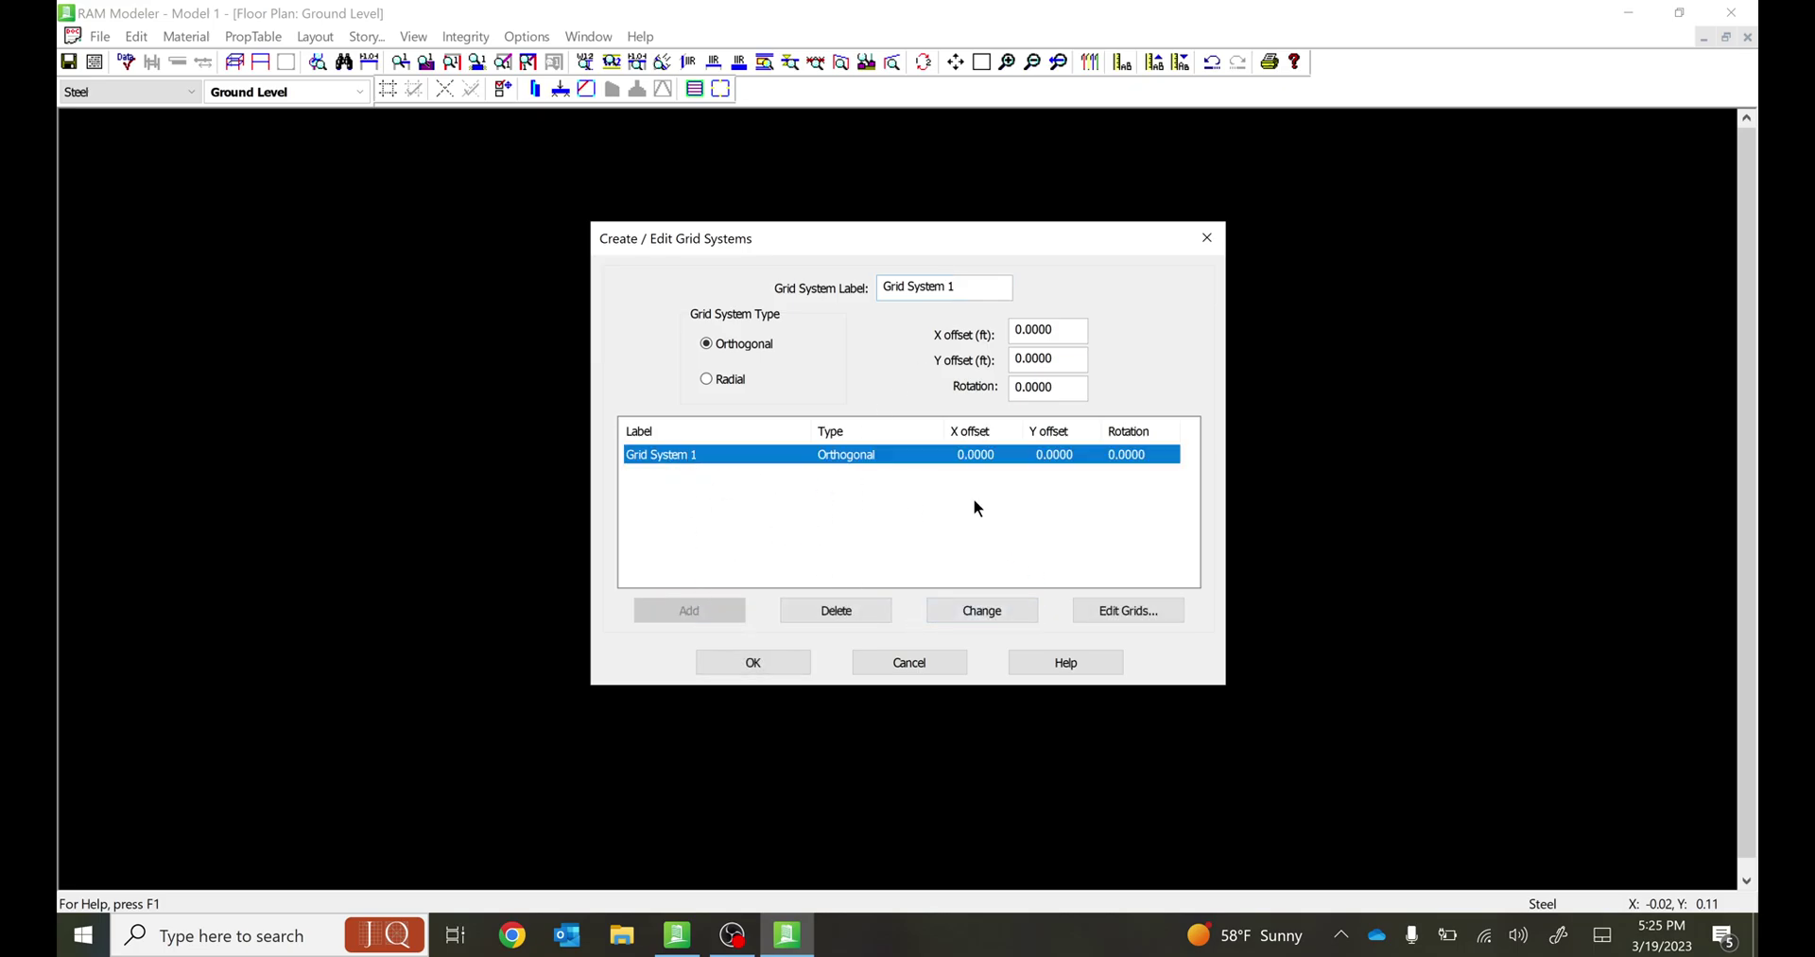
{"action": "left_click", "coordinate": [1142, 616]}
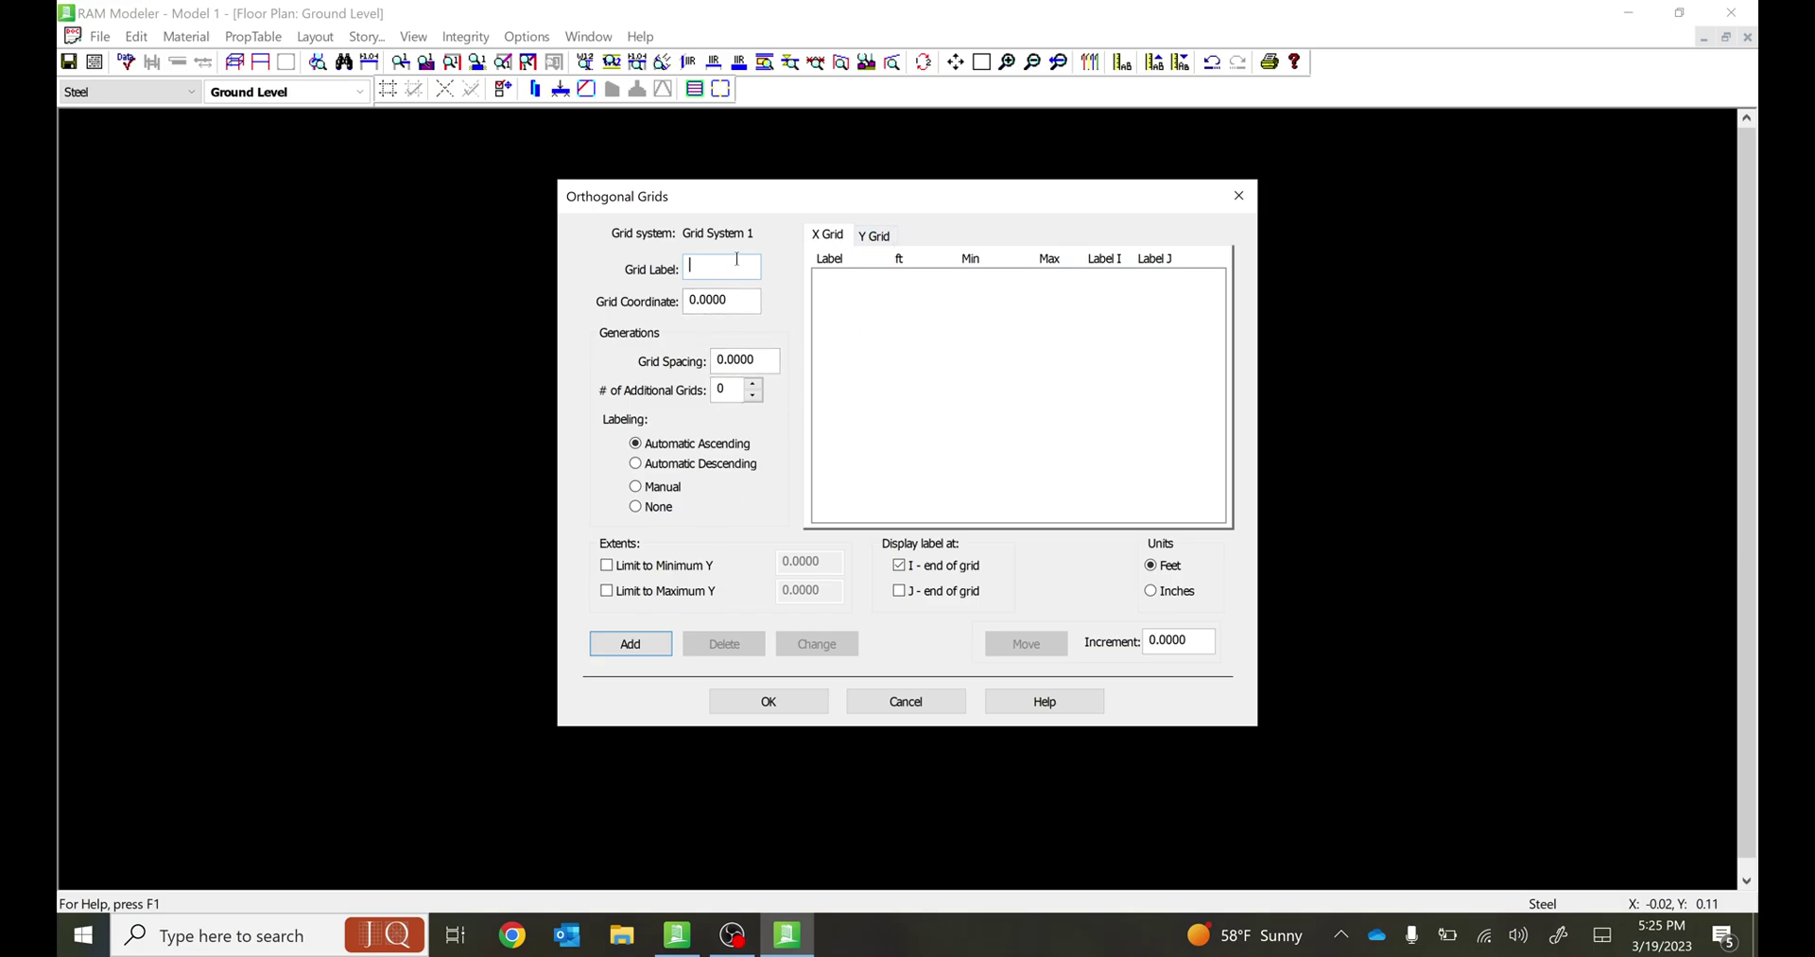
{"action": "key", "text": "Caps_Lock"}
{"action": "type", "text": "A"}
{"action": "left_click_drag", "start_coordinate": [758, 360], "coordinate": [684, 356]}
{"action": "type", "text": "20"}
{"action": "left_click", "coordinate": [755, 383]}
{"action": "left_click", "coordinate": [754, 383]}
{"action": "left_click", "coordinate": [756, 383]}
{"action": "left_click", "coordinate": [628, 642]}
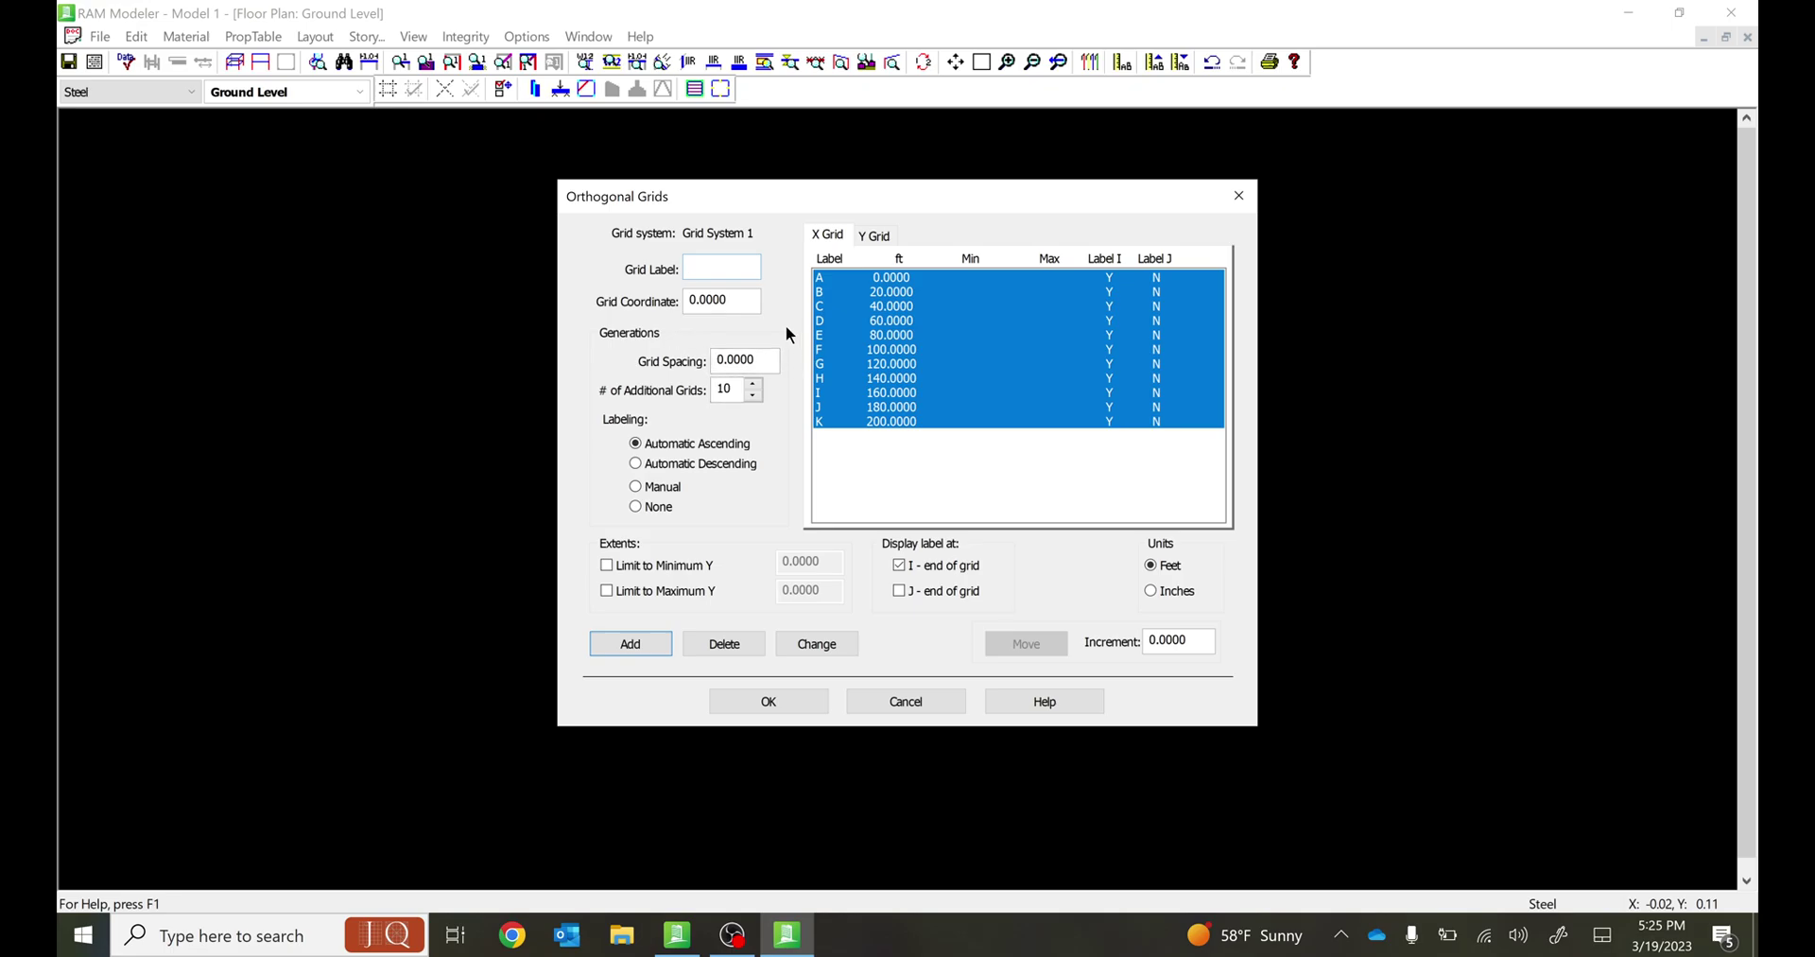
Generate the Y grids starting at label 1, with 25 ft spacing and 10 additional grids.
{"action": "left_click", "coordinate": [874, 236]}
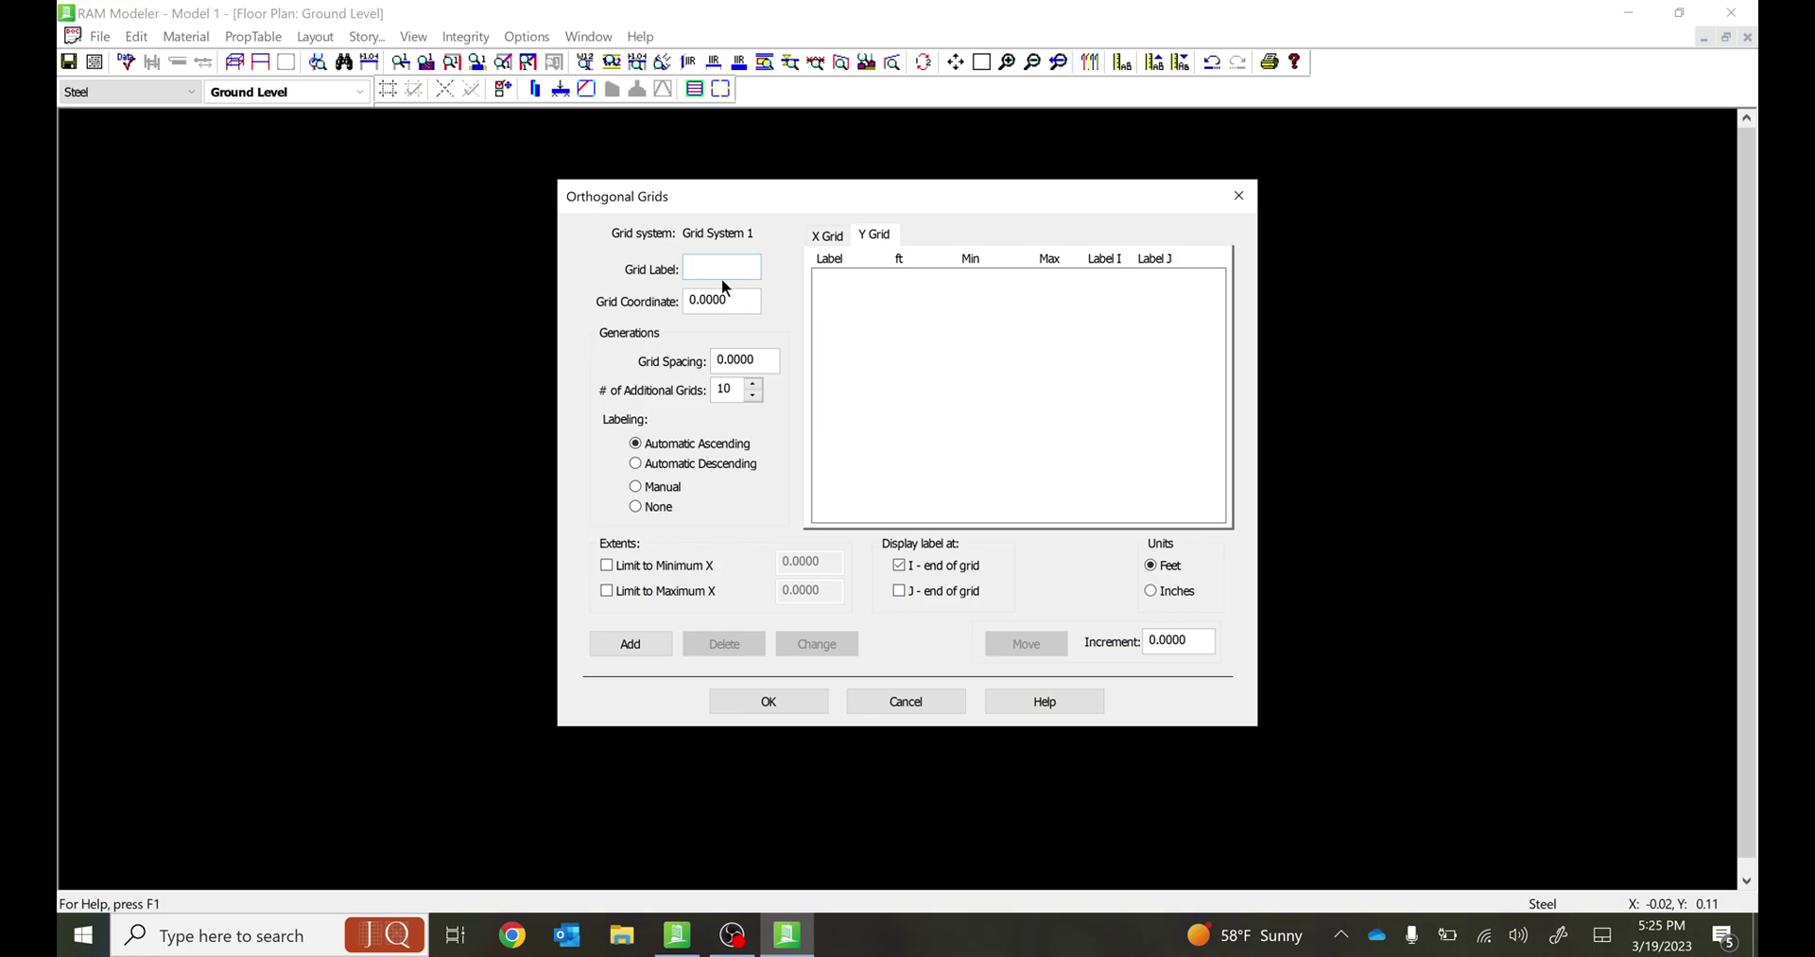
{"action": "type", "text": "1"}
{"action": "left_click_drag", "start_coordinate": [771, 362], "coordinate": [663, 369]}
{"action": "type", "text": "25"}
{"action": "left_click", "coordinate": [636, 649]}
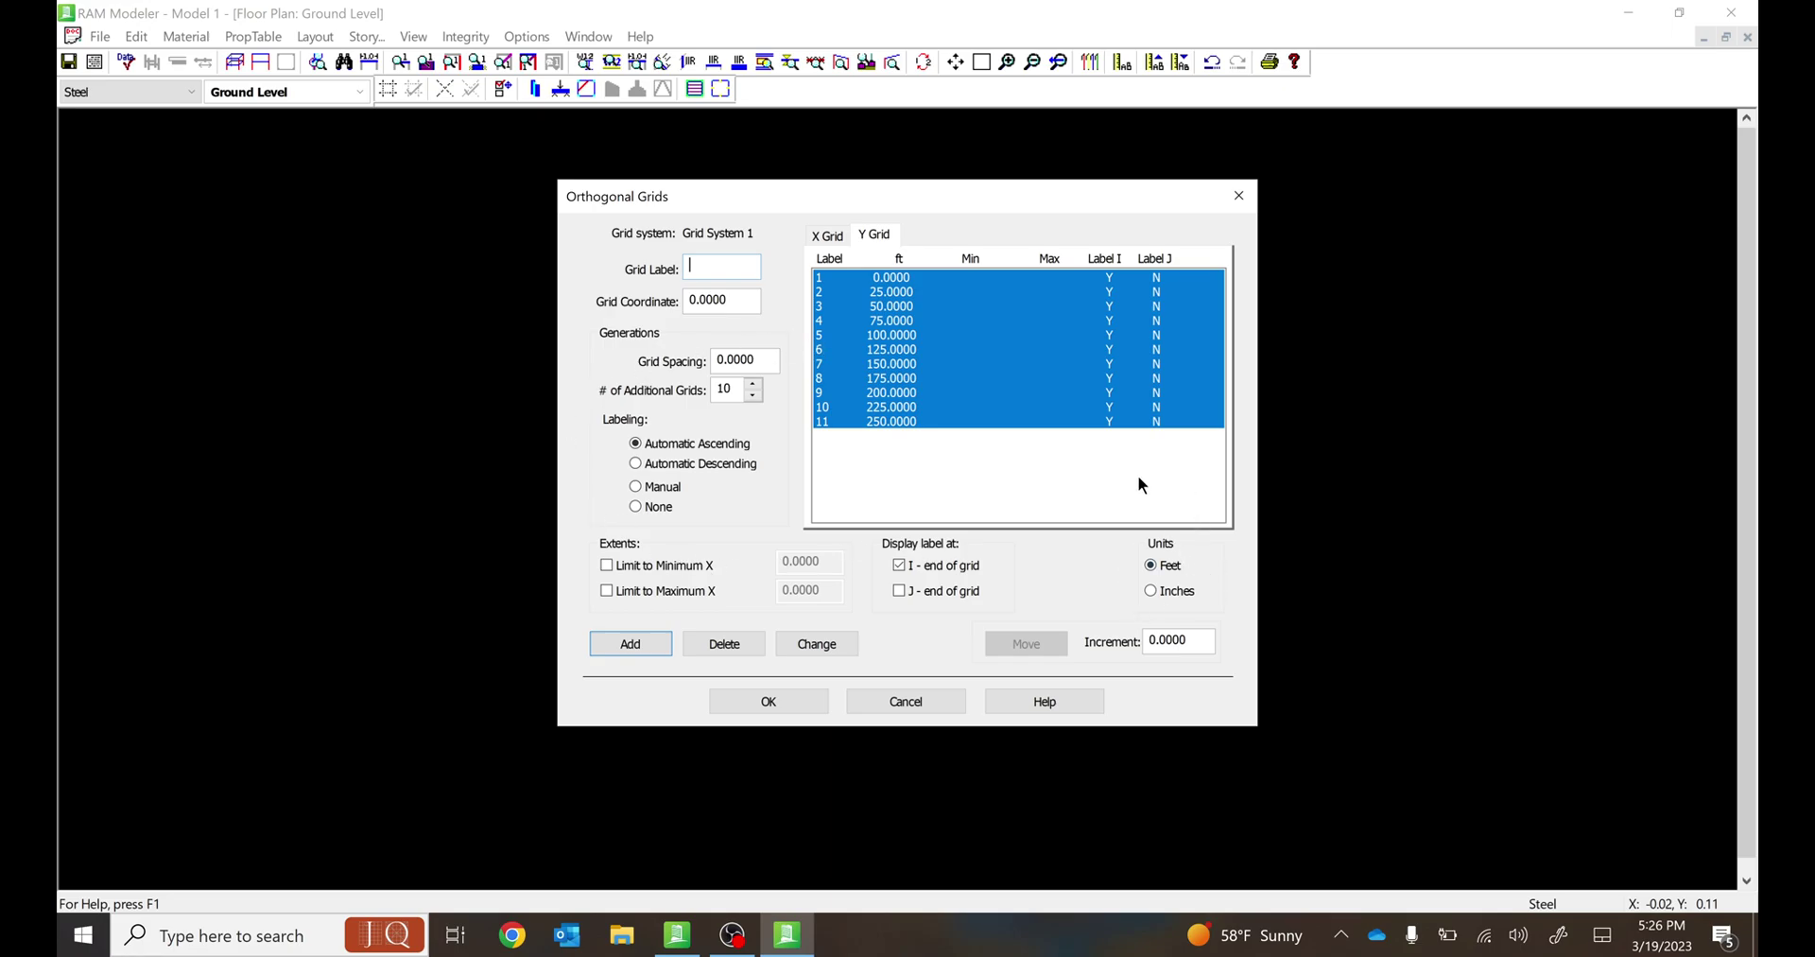
Move Y grid 11 by an increment of 10 ft.
{"action": "left_click", "coordinate": [861, 480]}
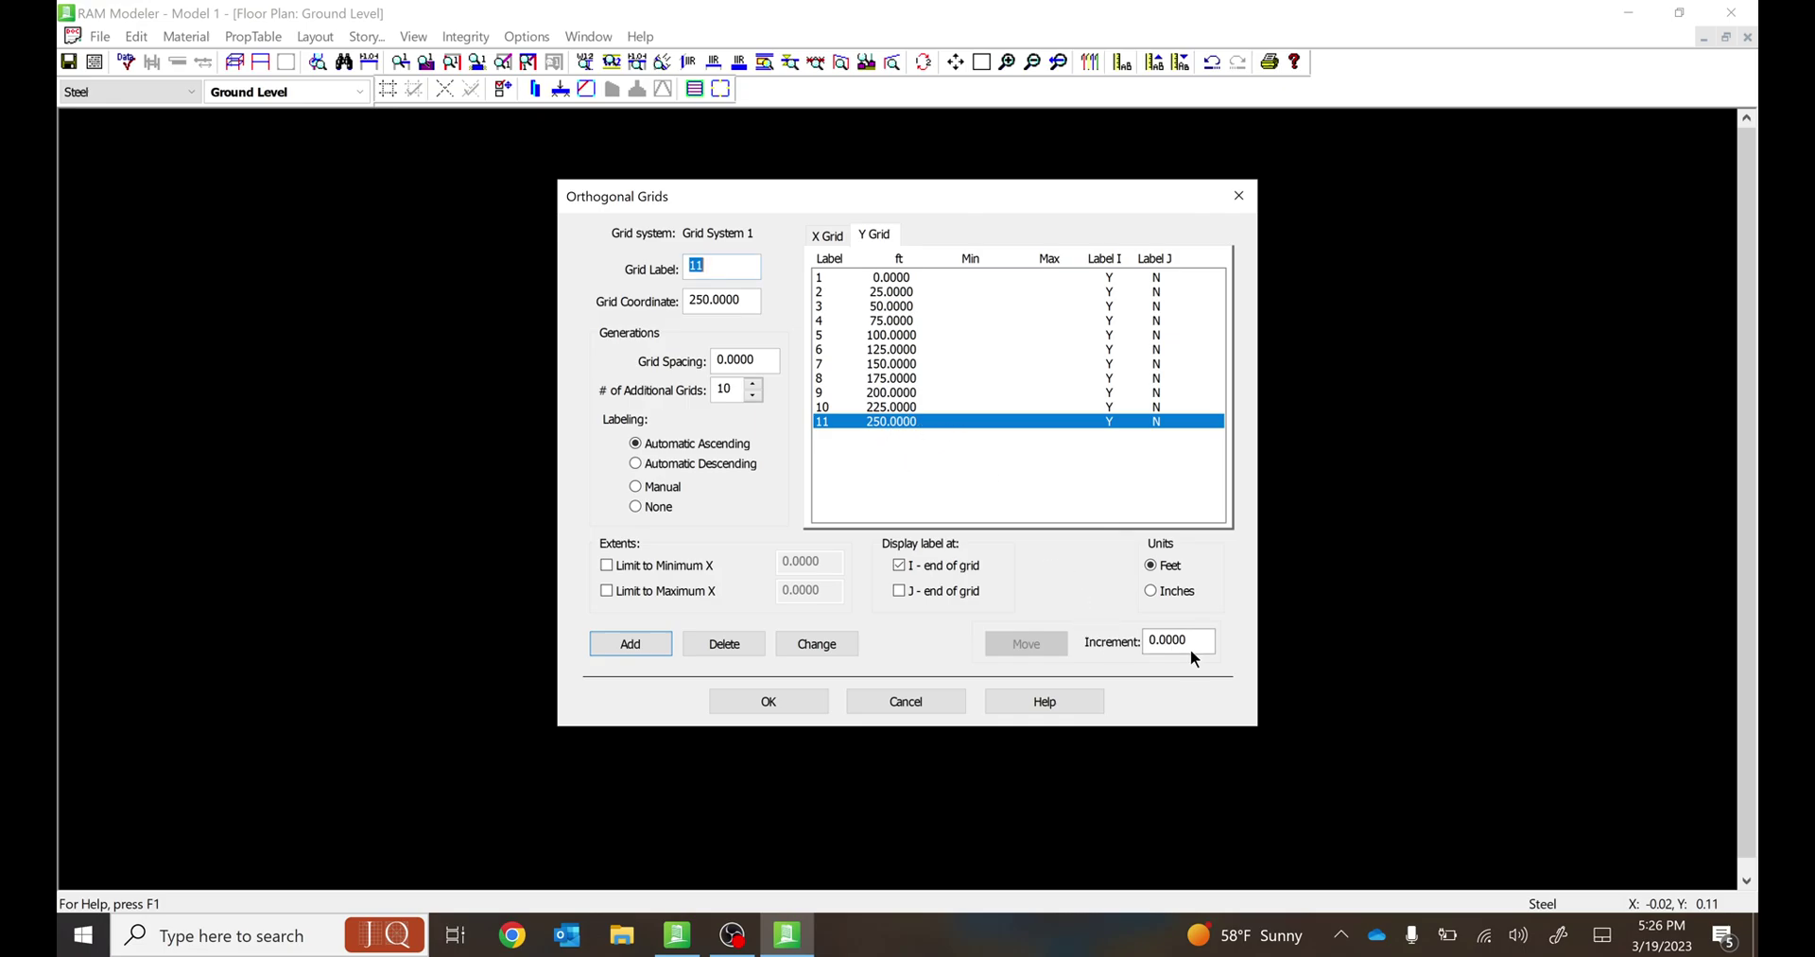
{"action": "left_click_drag", "start_coordinate": [1202, 638], "coordinate": [1055, 627]}
{"action": "type", "text": "10"}
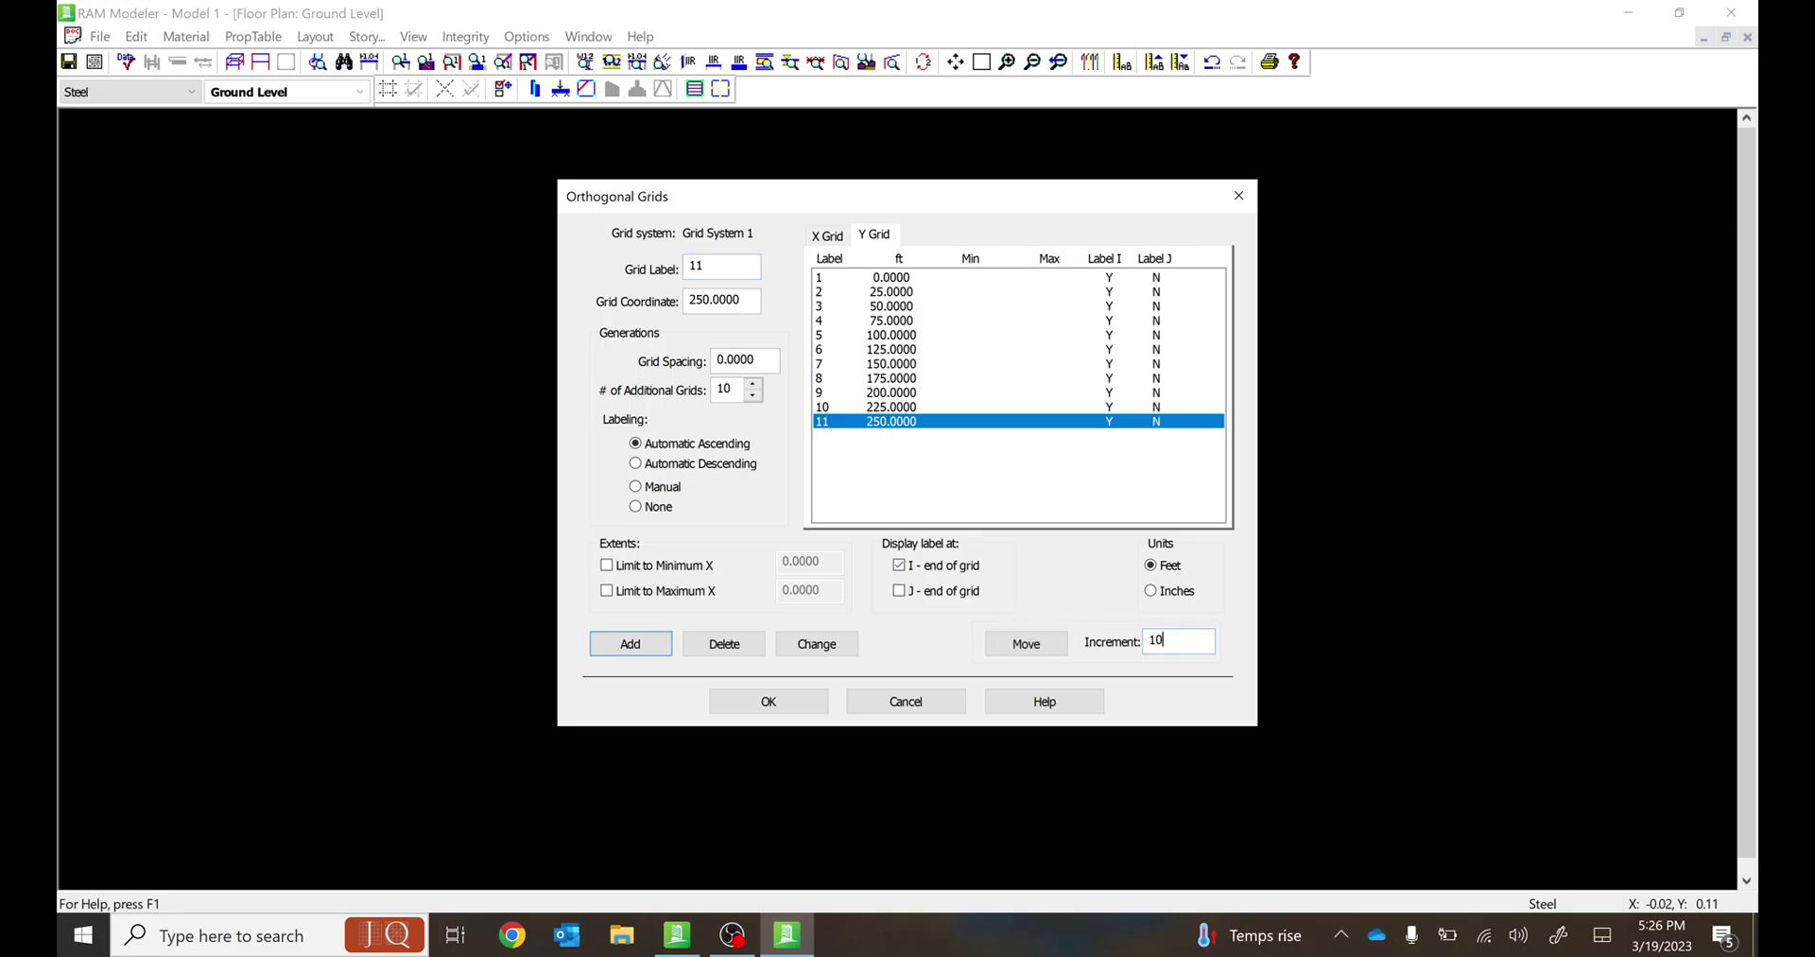
{"action": "left_click", "coordinate": [1049, 649]}
Change the coordinate of Y grid 10 to 230 ft and accept the grid and grid system edits.
{"action": "left_click", "coordinate": [895, 407]}
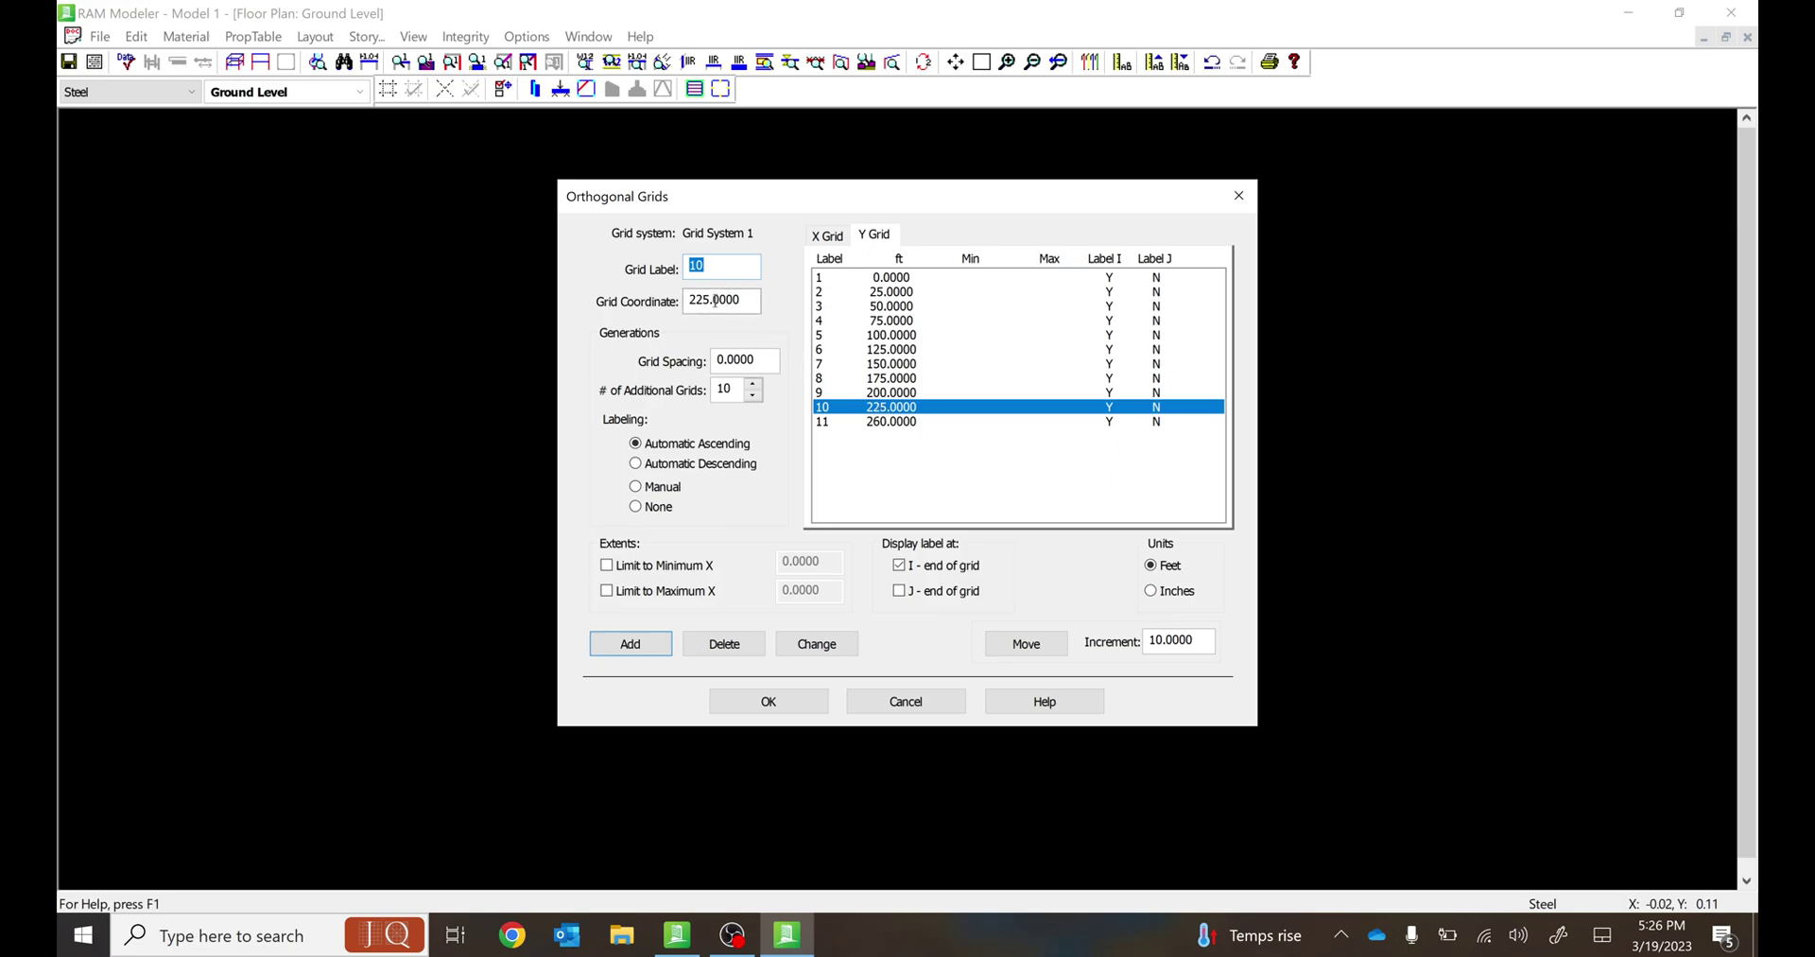
{"action": "left_click_drag", "start_coordinate": [695, 305], "coordinate": [804, 304]}
{"action": "type", "text": "230"}
{"action": "left_click", "coordinate": [842, 645]}
{"action": "left_click", "coordinate": [777, 700]}
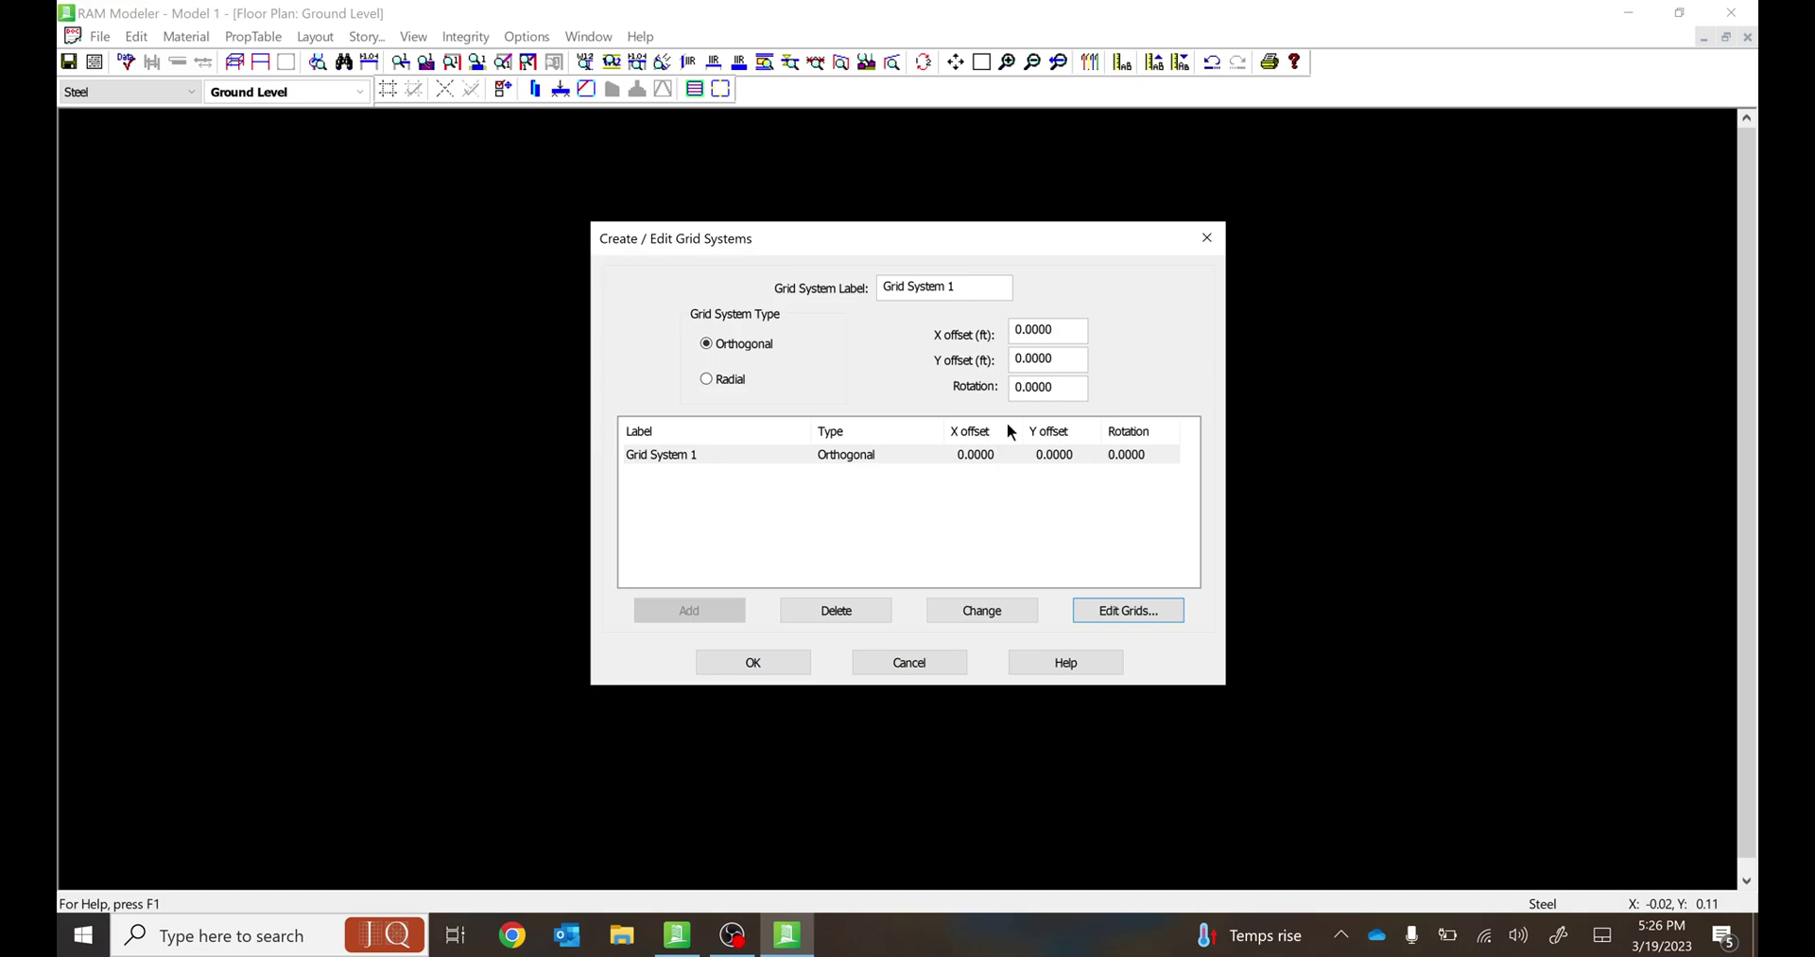
{"action": "left_click", "coordinate": [792, 664]}
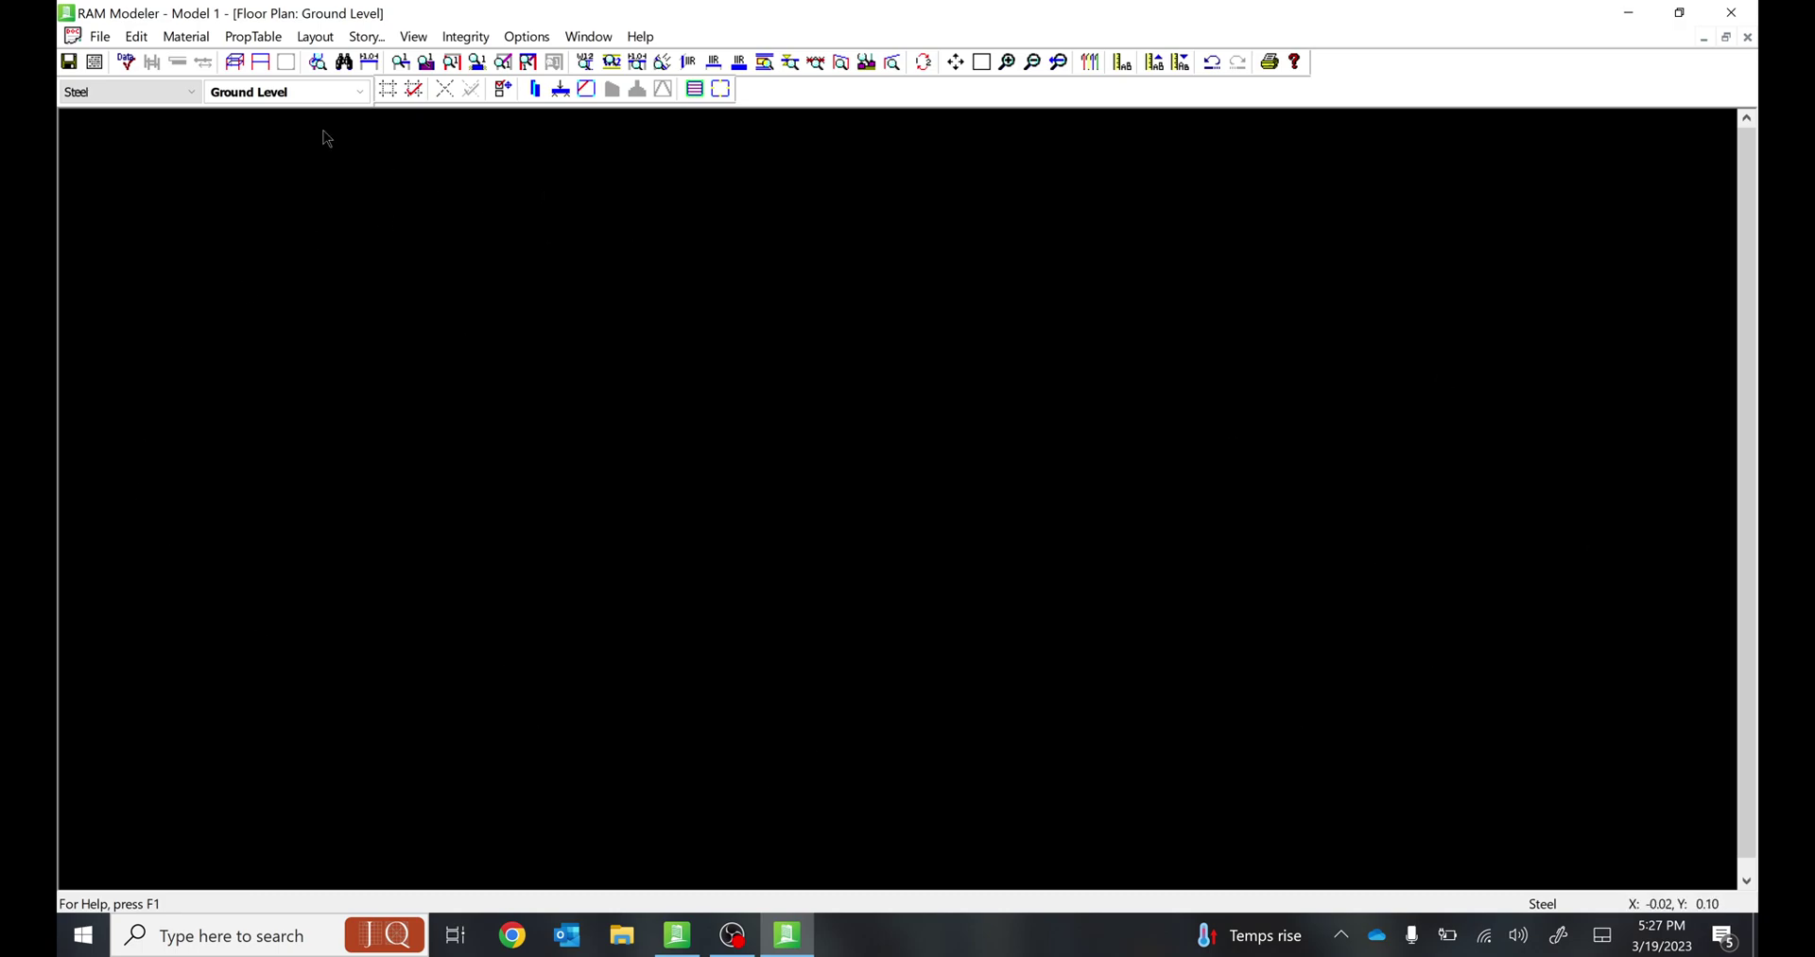
Assign Grid System 1 to the Ground Level floor layout type.
{"action": "left_click", "coordinate": [316, 40]}
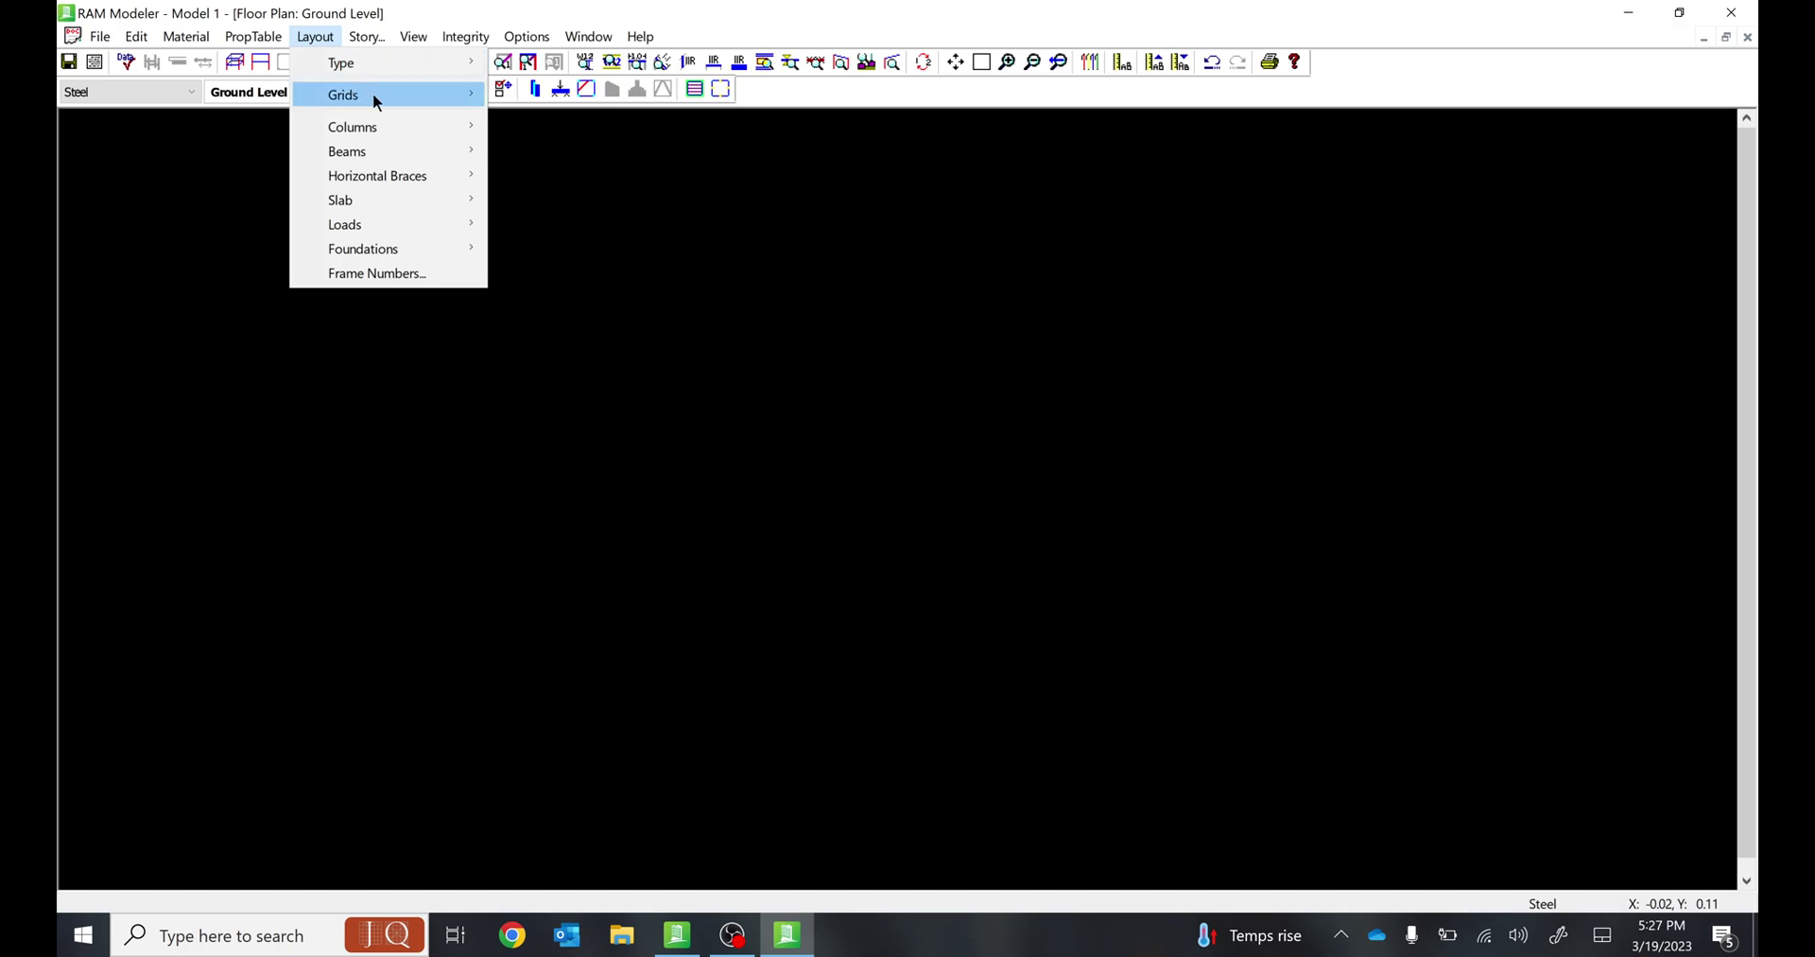
{"action": "mouse_move", "coordinate": [442, 105]}
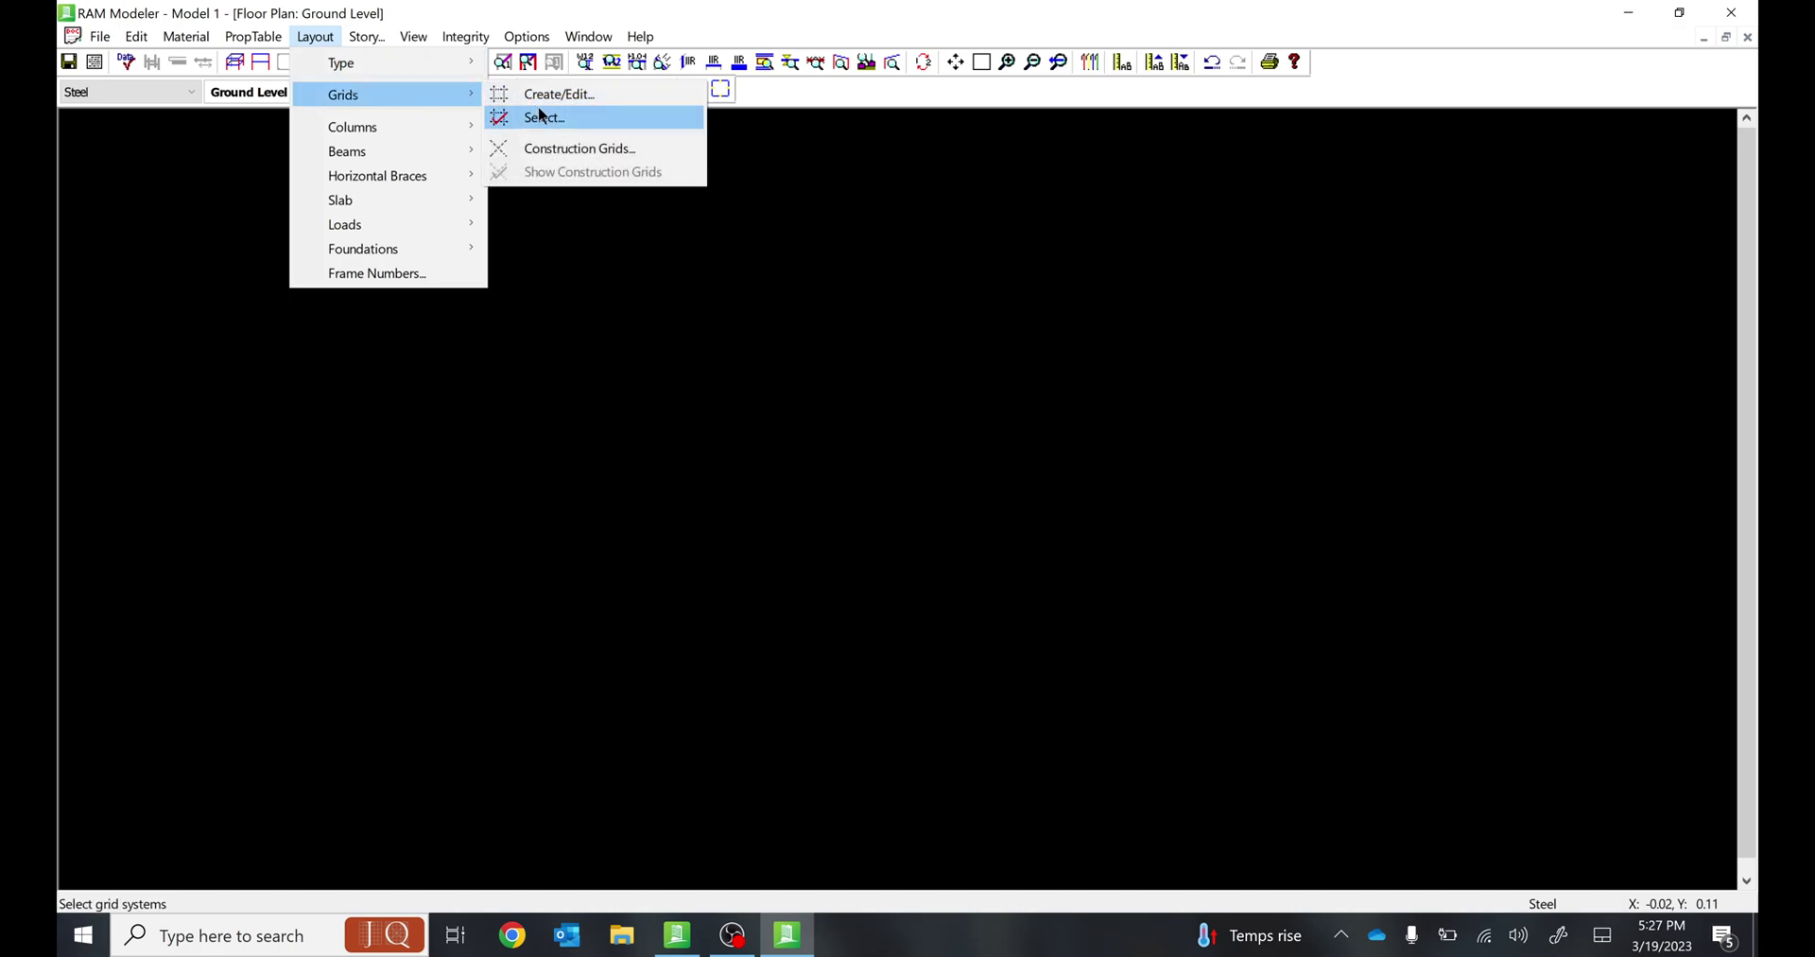
{"action": "left_click", "coordinate": [560, 129]}
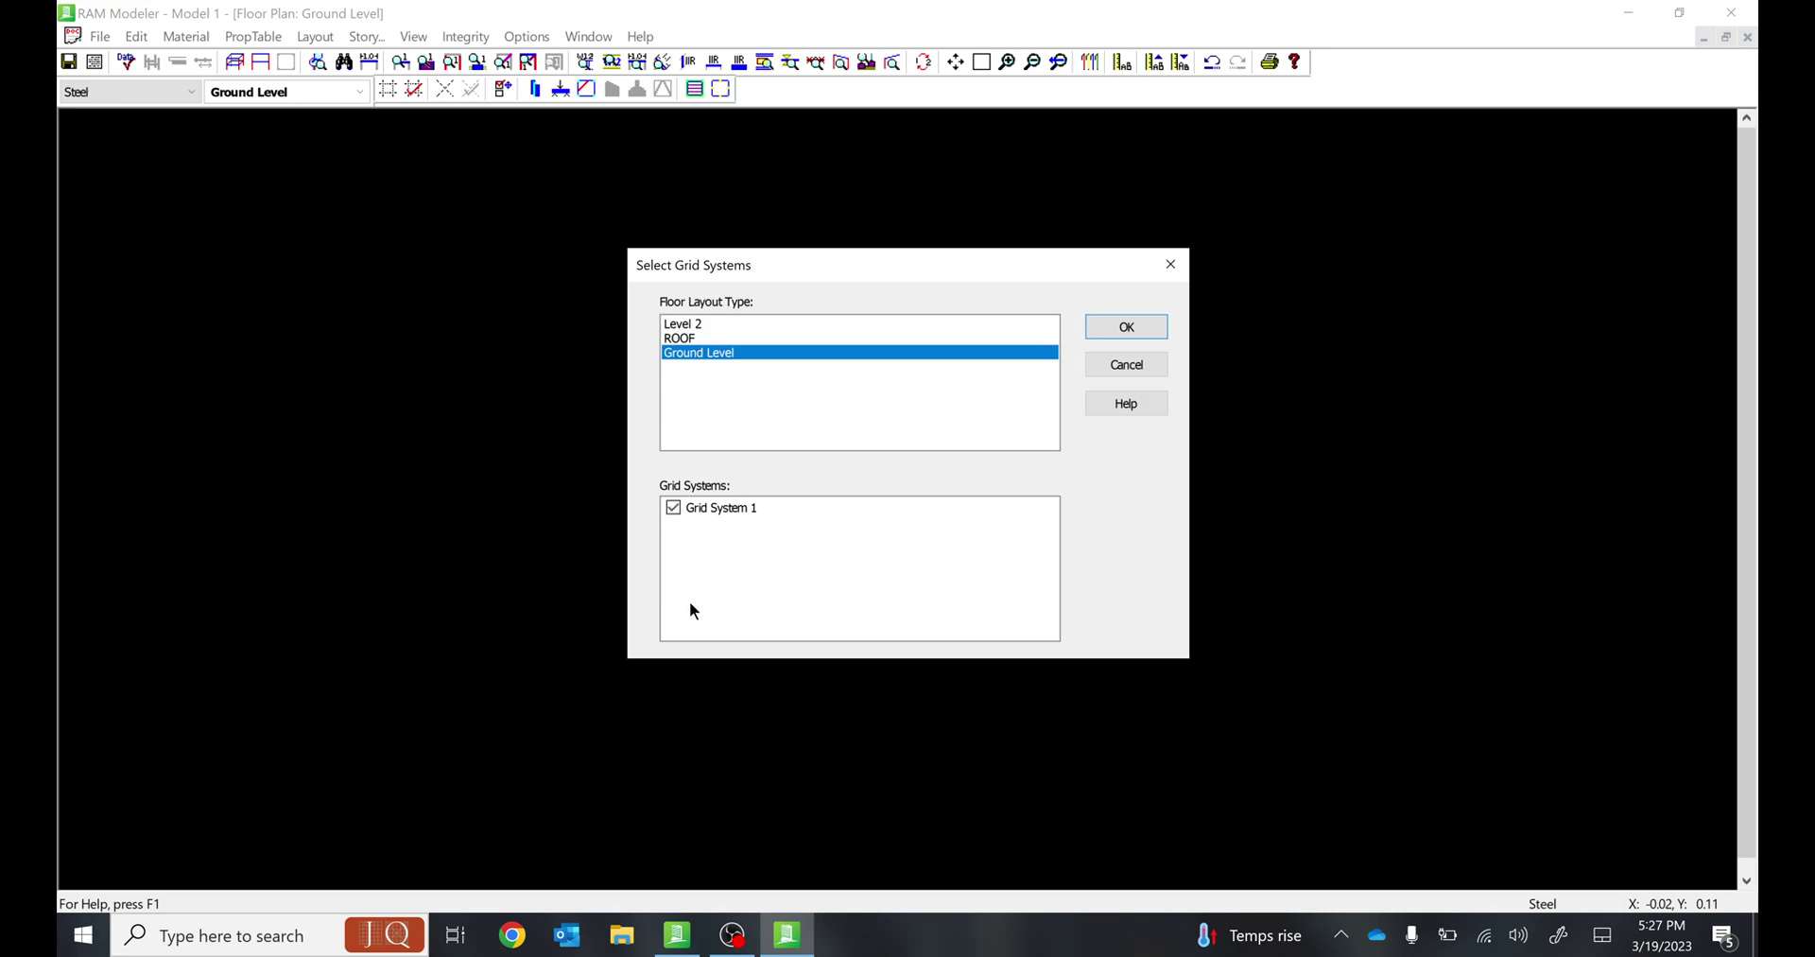
{"action": "left_click", "coordinate": [1129, 330]}
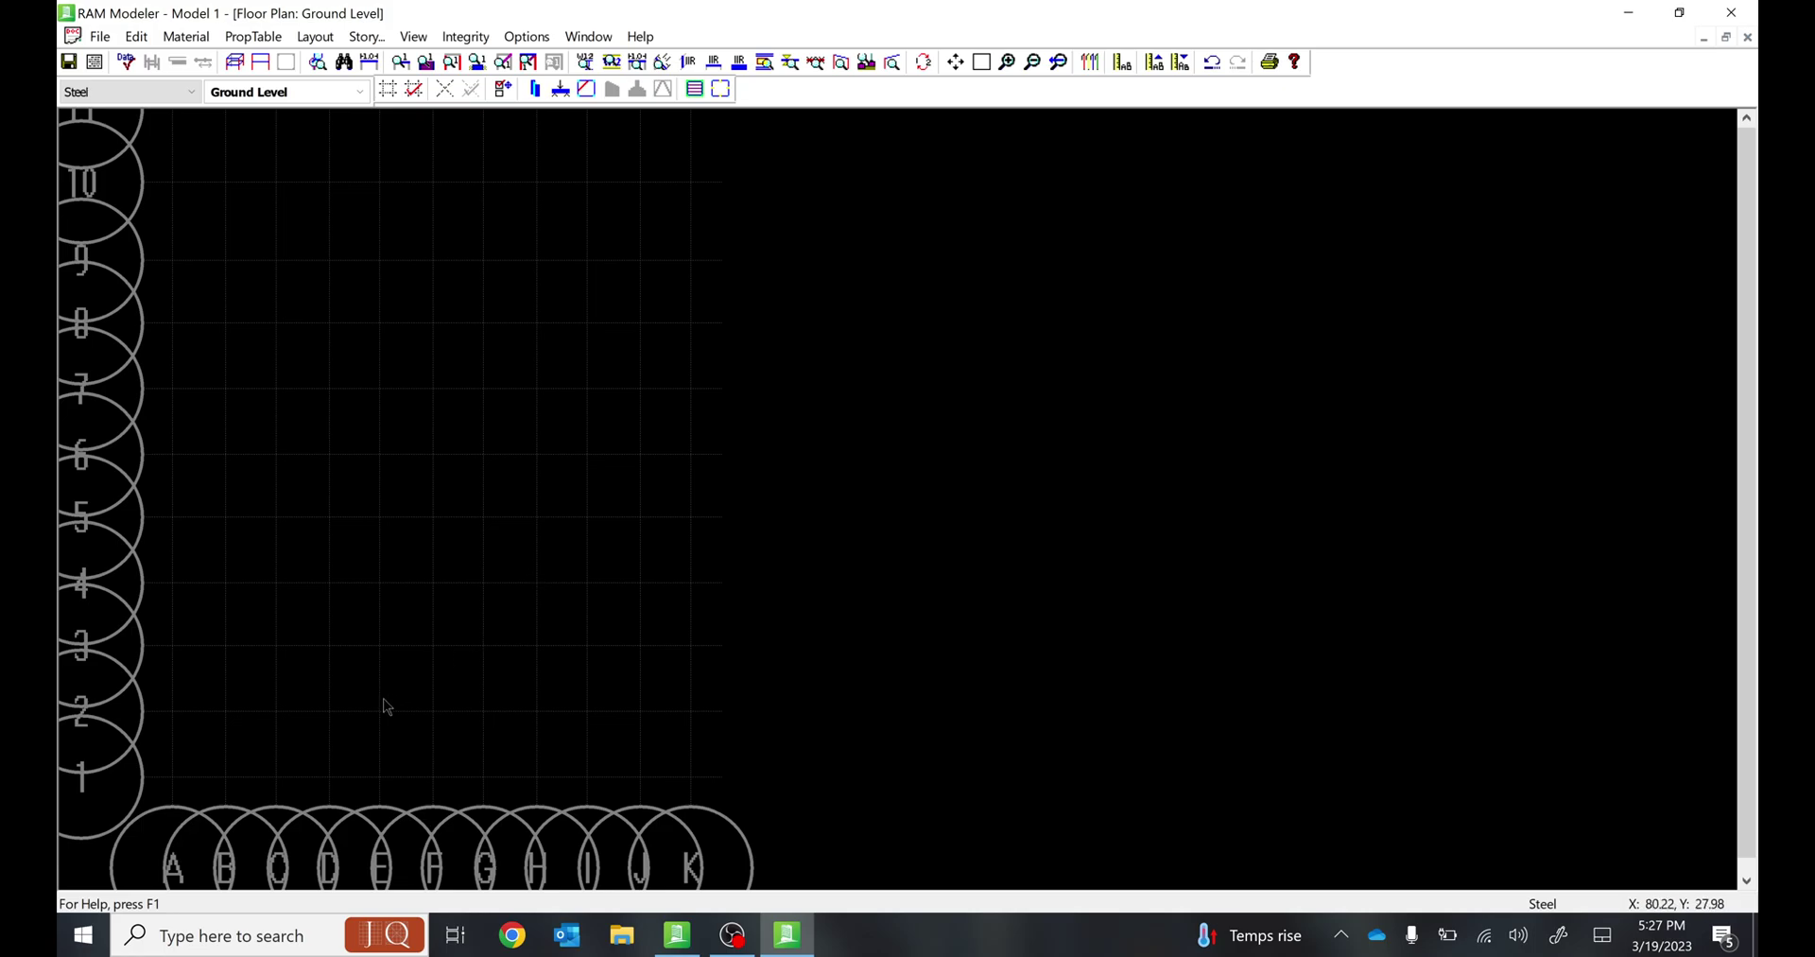
{"action": "scroll", "coordinate": [425, 757], "scroll_direction": "up", "scroll_amount": 1}
{"action": "scroll", "coordinate": [478, 747], "scroll_direction": "up", "scroll_amount": 1}
{"action": "scroll", "coordinate": [824, 677], "scroll_direction": "down", "scroll_amount": 2}
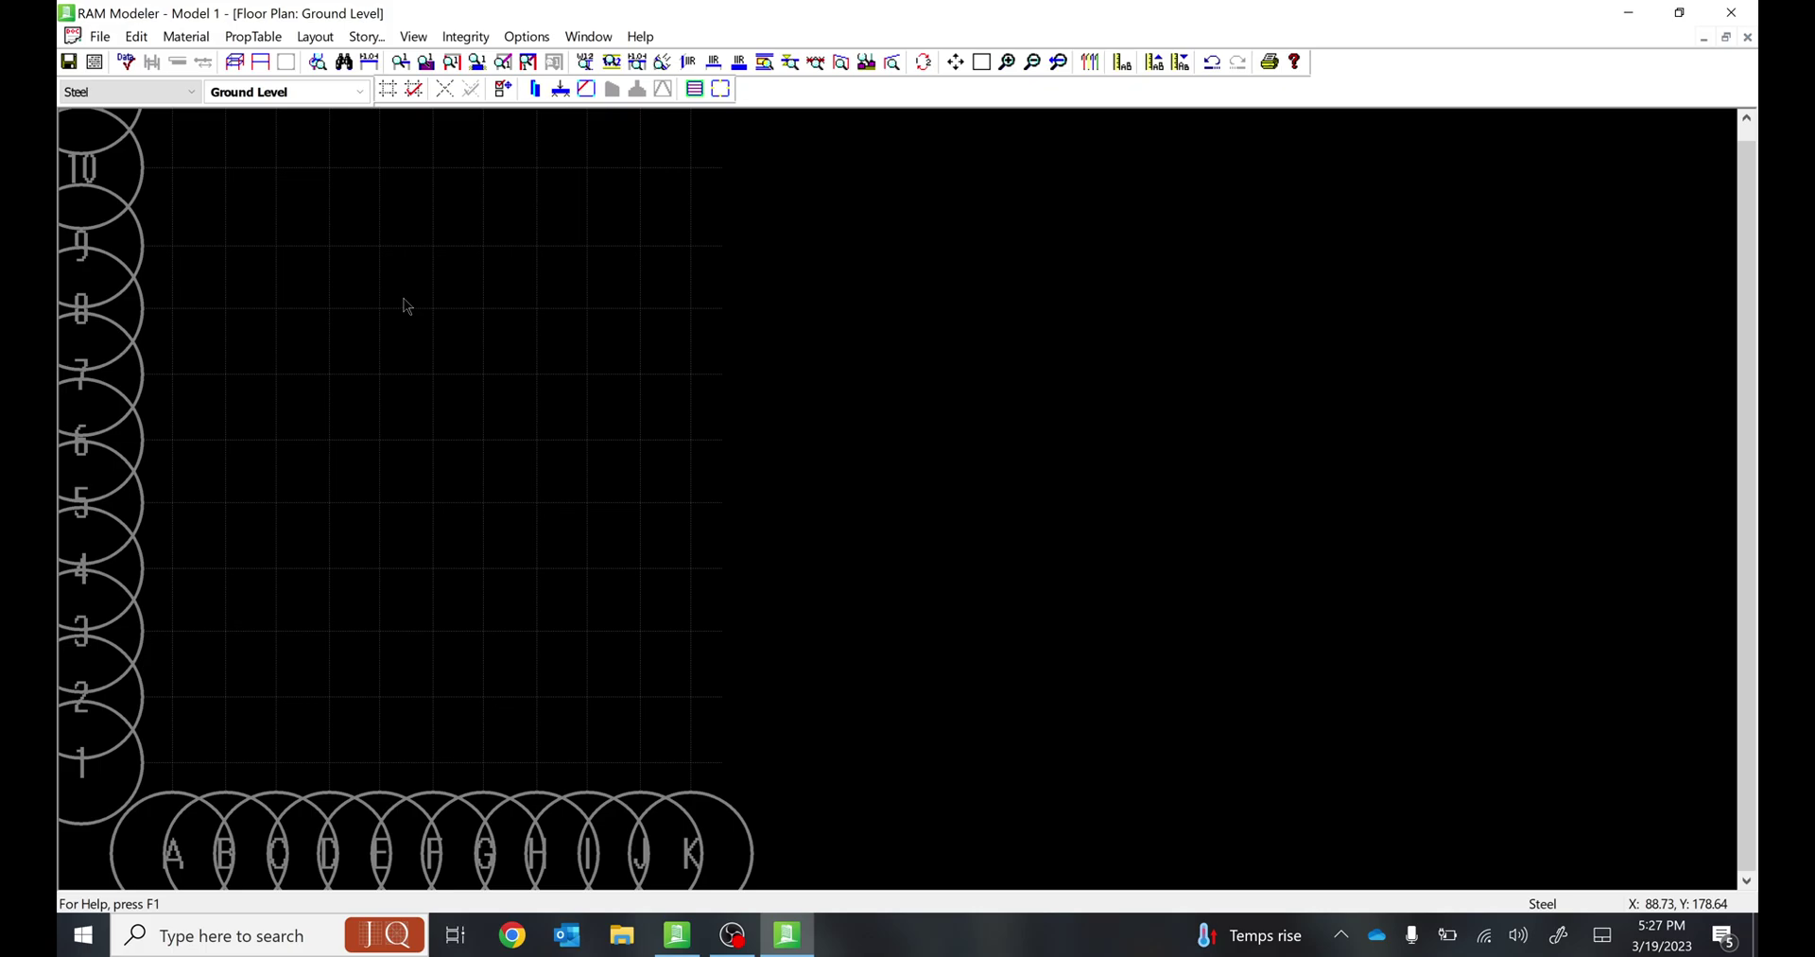
Add an orthogonal grid system labelled Grid System 2 with X offset 25 ft, Y offset 50 ft and rotation 45.
{"action": "left_click", "coordinate": [325, 42]}
{"action": "mouse_move", "coordinate": [401, 94]}
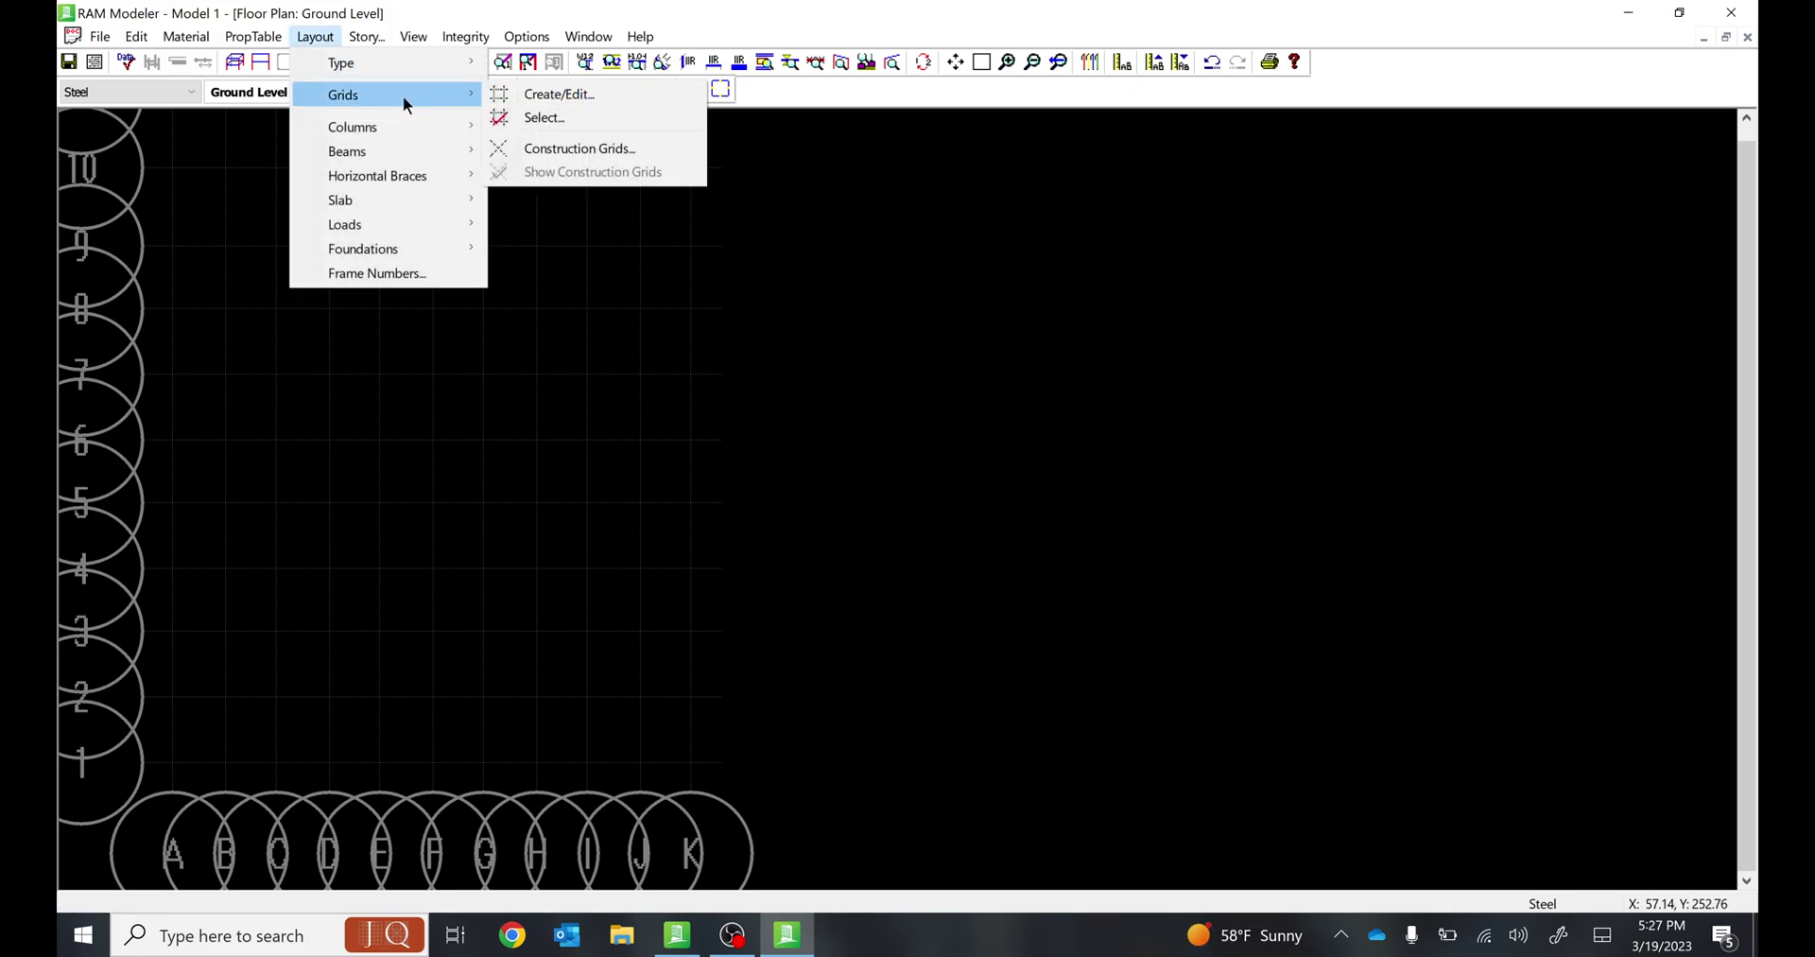
{"action": "left_click", "coordinate": [558, 97]}
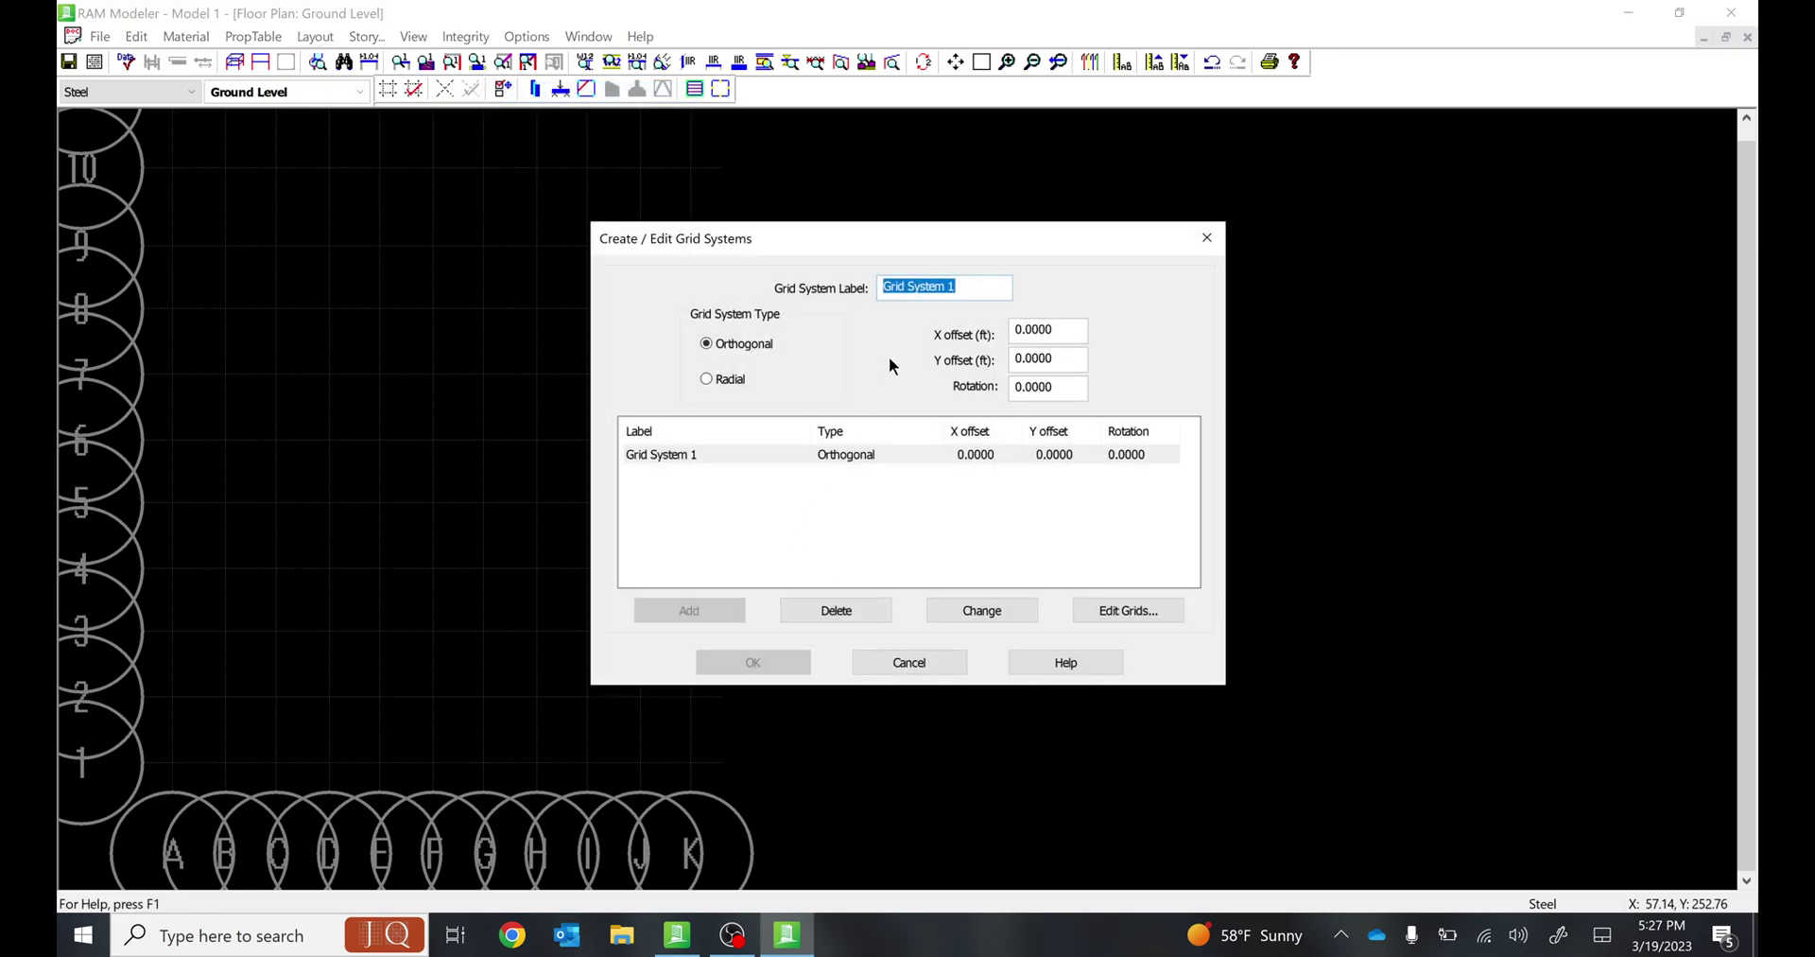
{"action": "left_click", "coordinate": [971, 286]}
{"action": "key", "text": "BackSpace"}
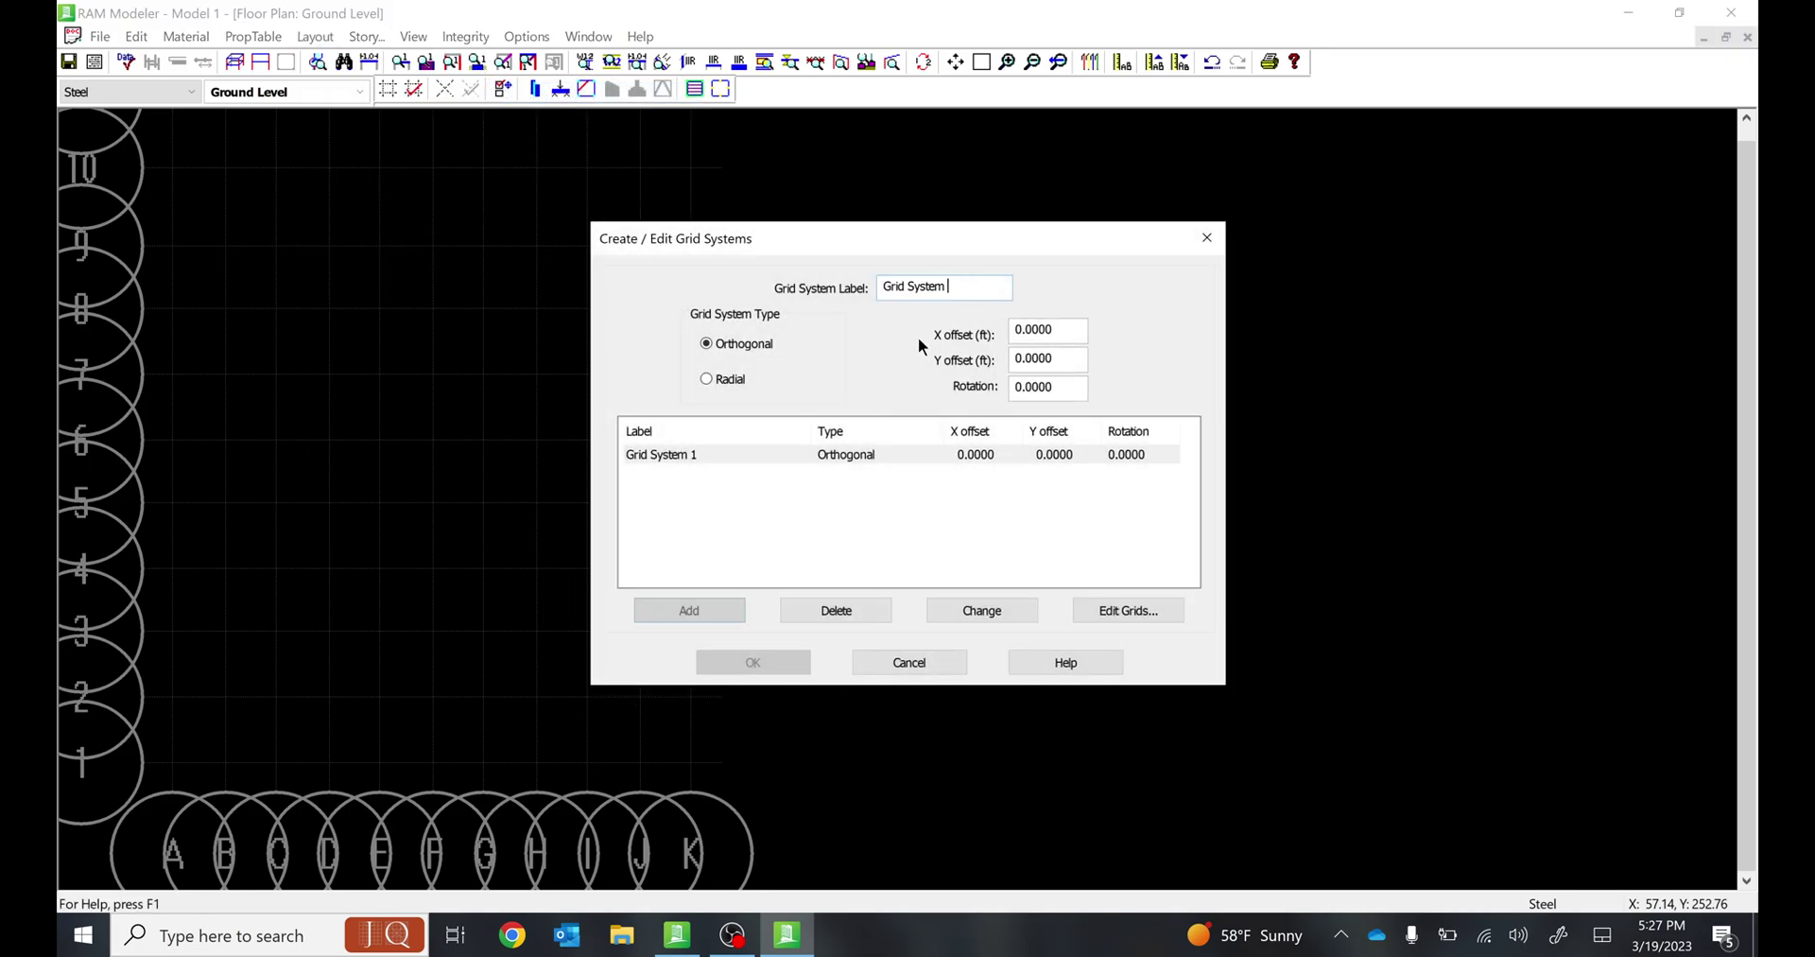
{"action": "type", "text": "2"}
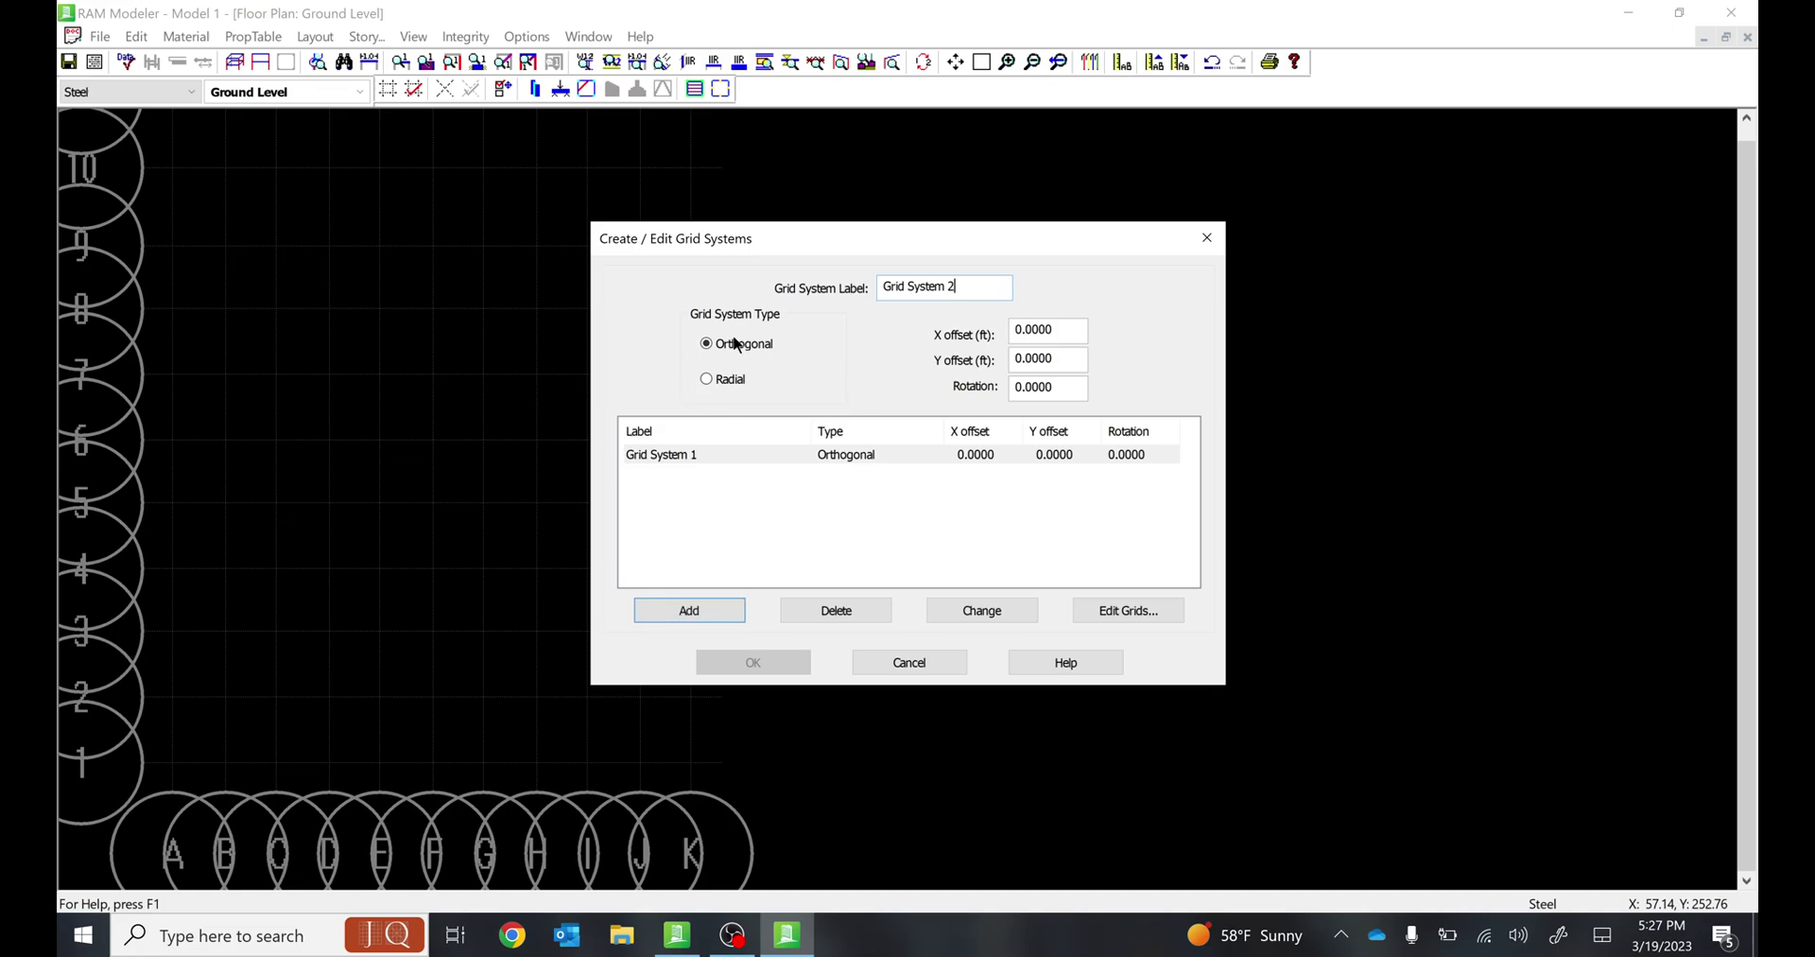
{"action": "double_click", "coordinate": [1061, 331]}
{"action": "type", "text": "25"}
{"action": "double_click", "coordinate": [1069, 362]}
{"action": "type", "text": "50"}
{"action": "left_click_drag", "start_coordinate": [1067, 384], "coordinate": [1002, 387]}
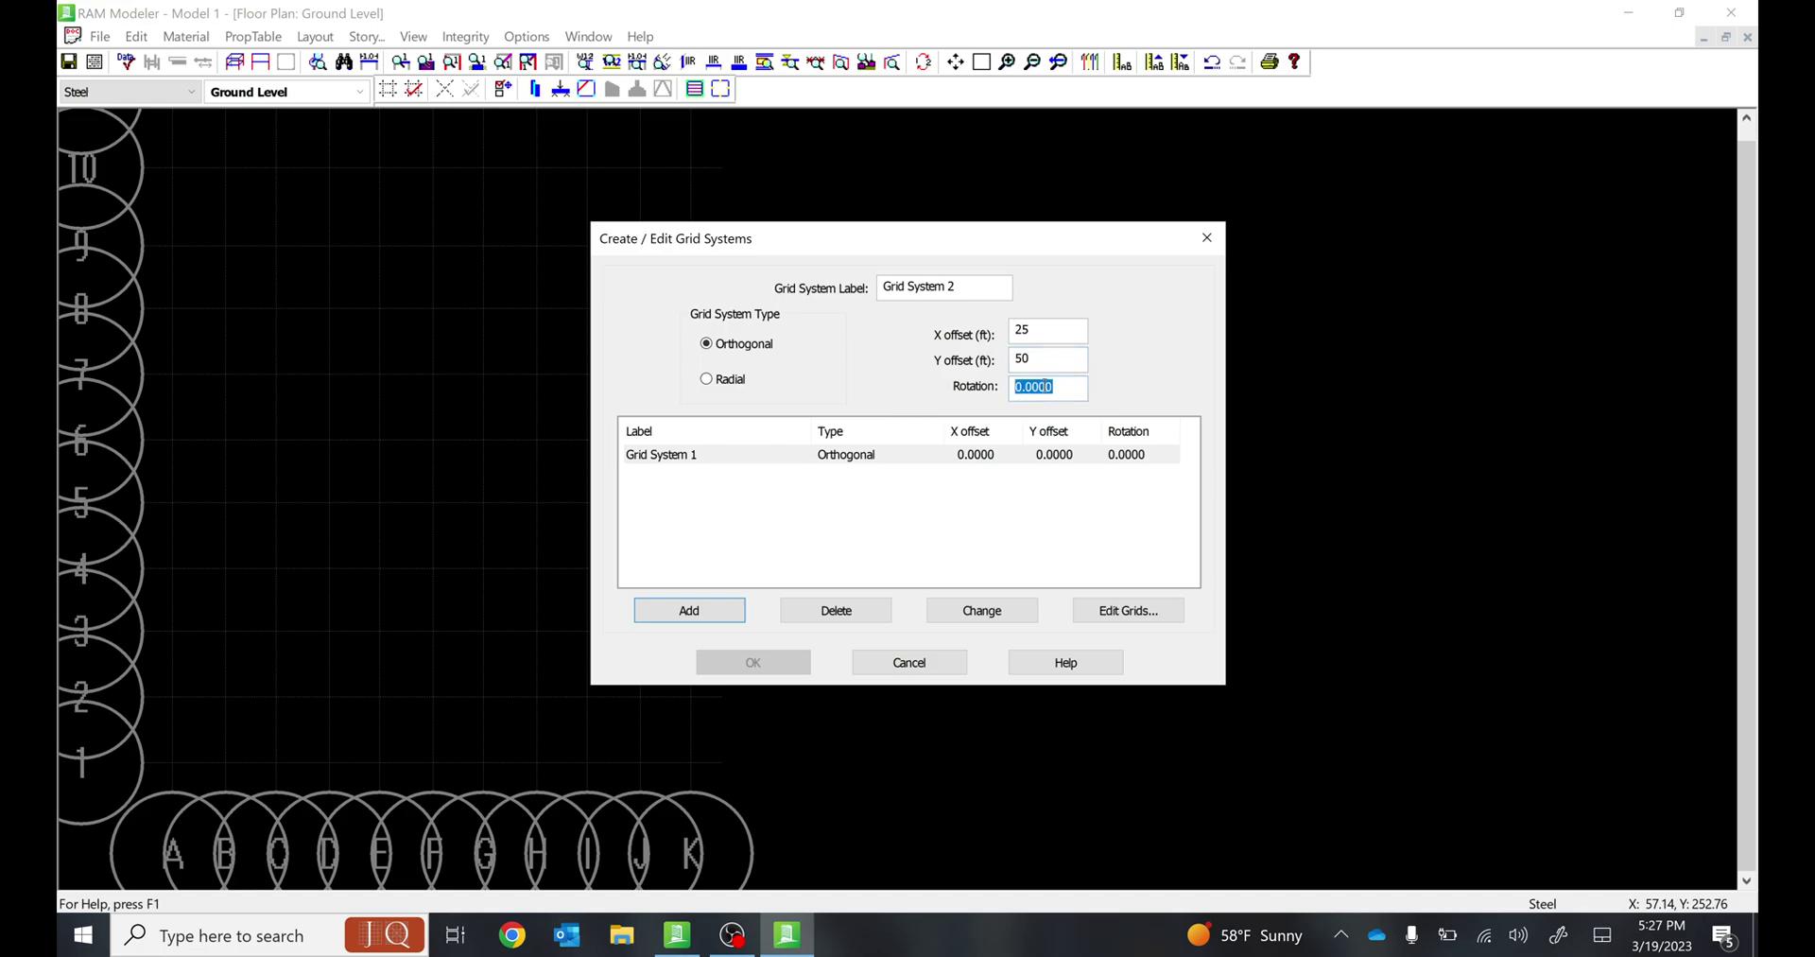
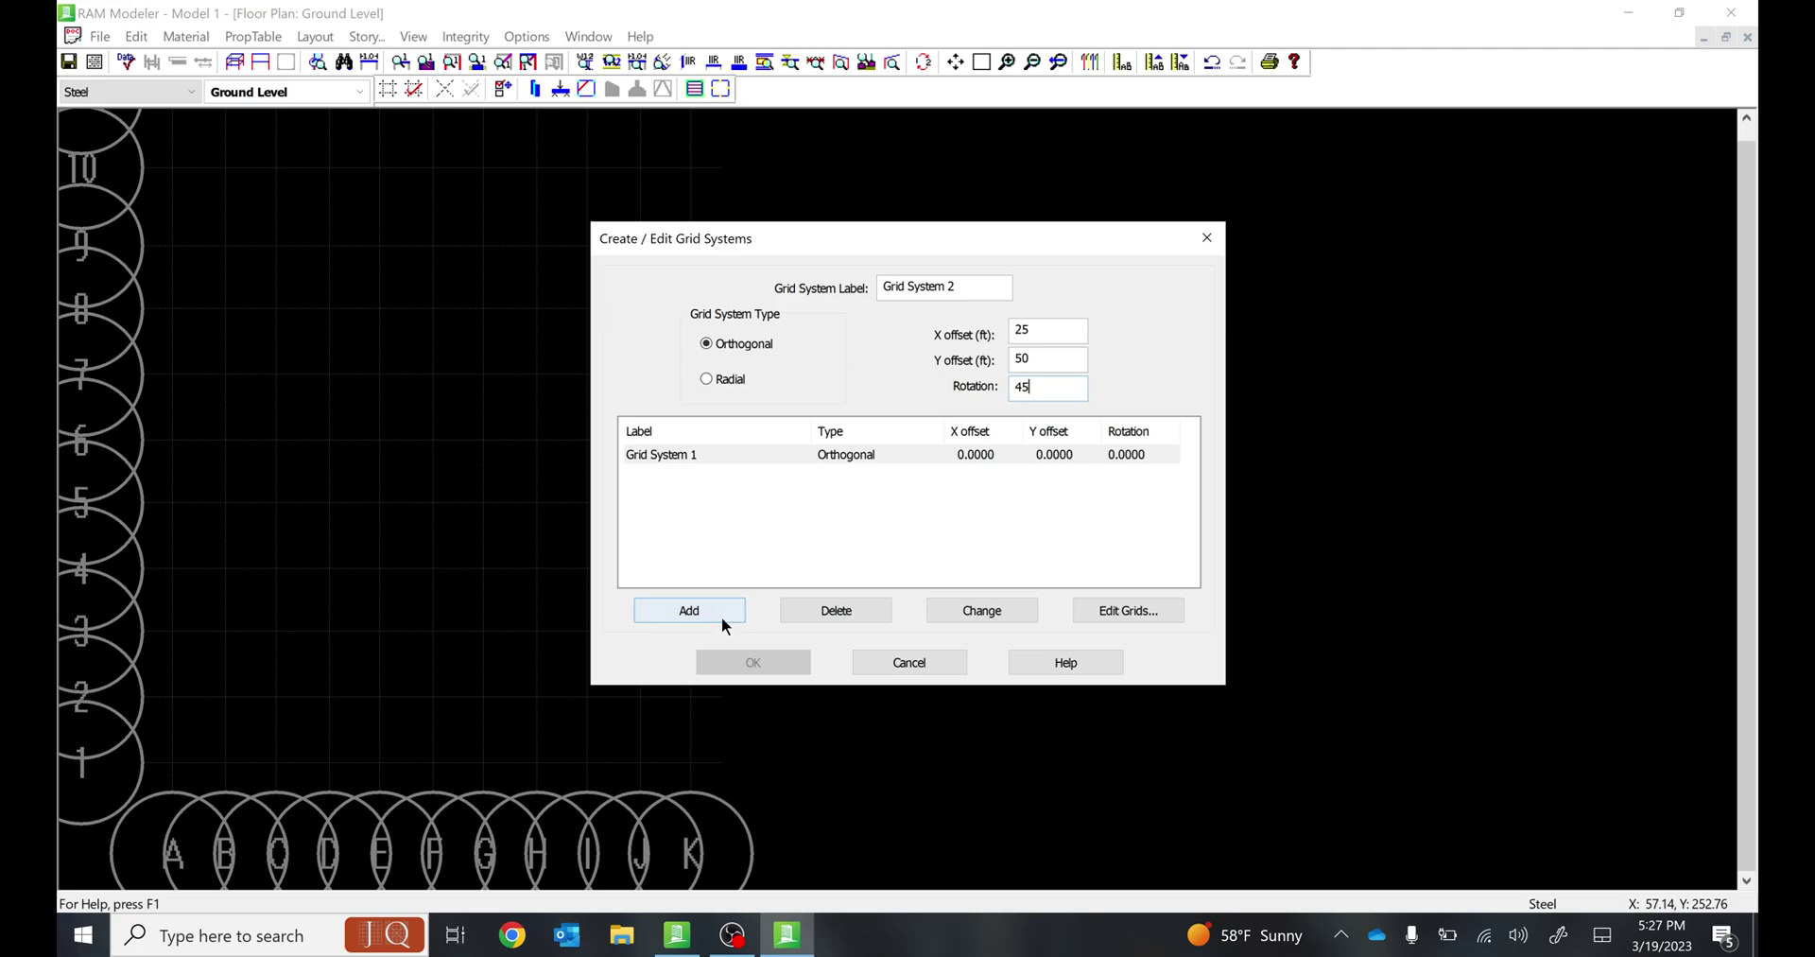
{"action": "left_click", "coordinate": [710, 610]}
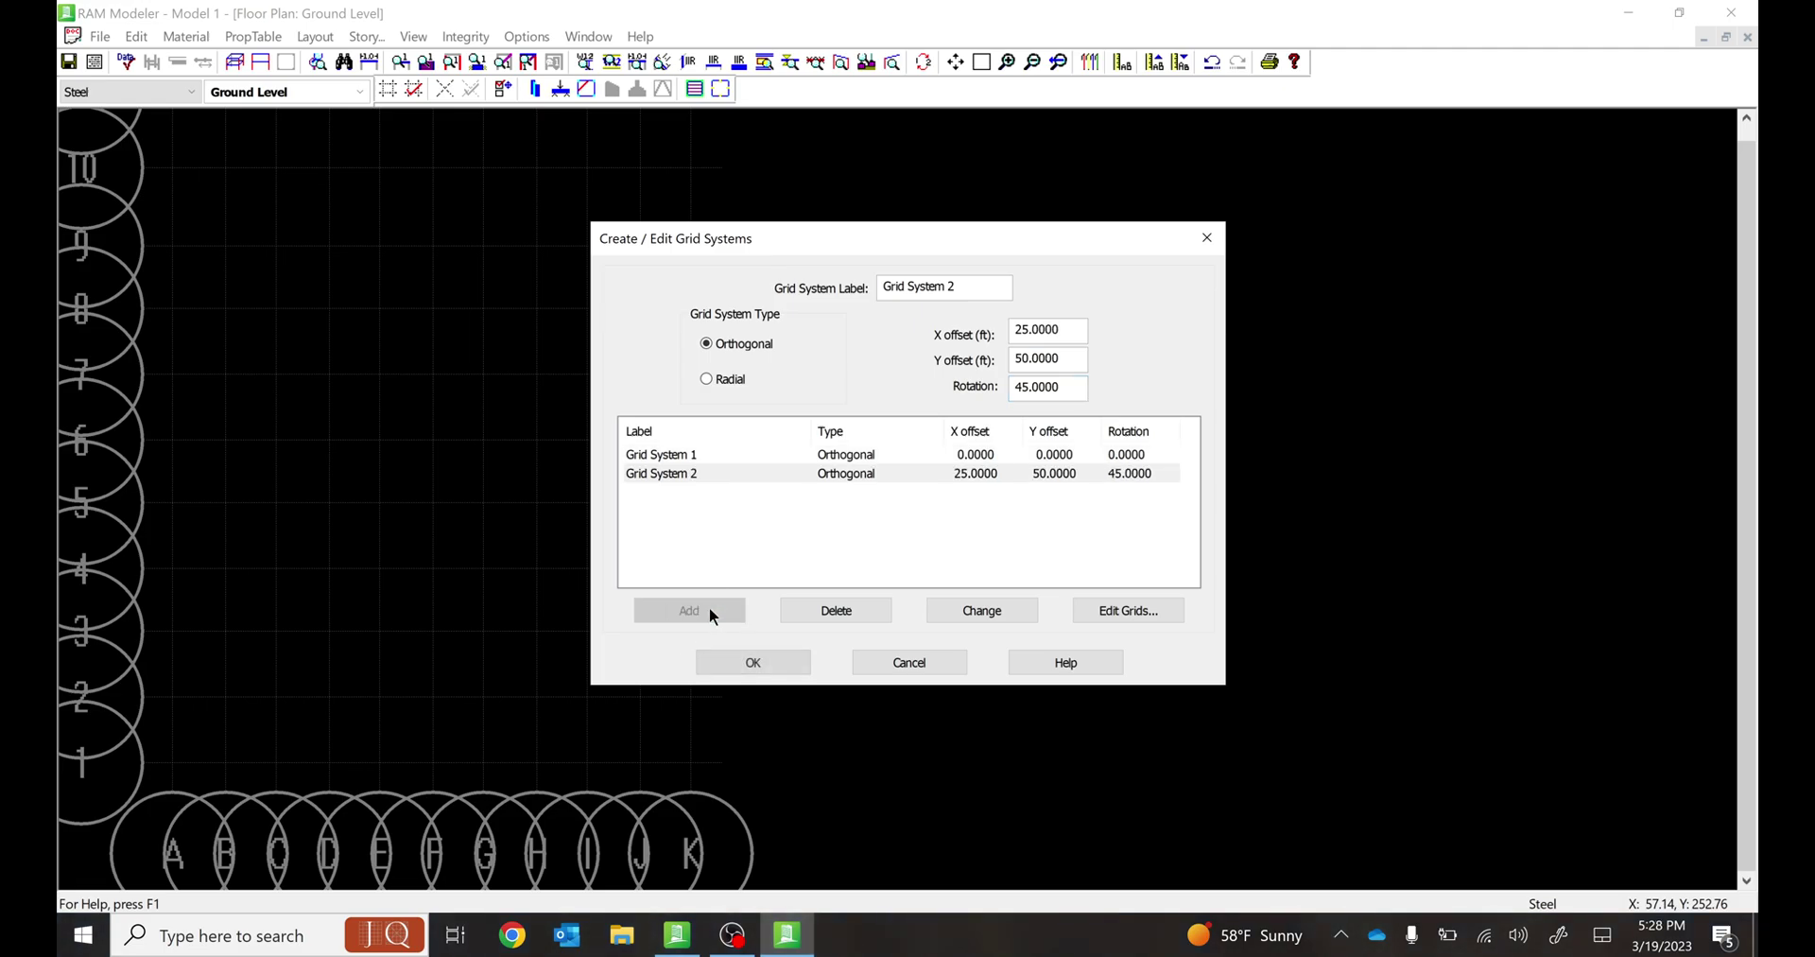
Generate the X grids of Grid System 2 starting at label AA, with 15 ft spacing and 5 additional grids.
{"action": "left_click", "coordinate": [1126, 611]}
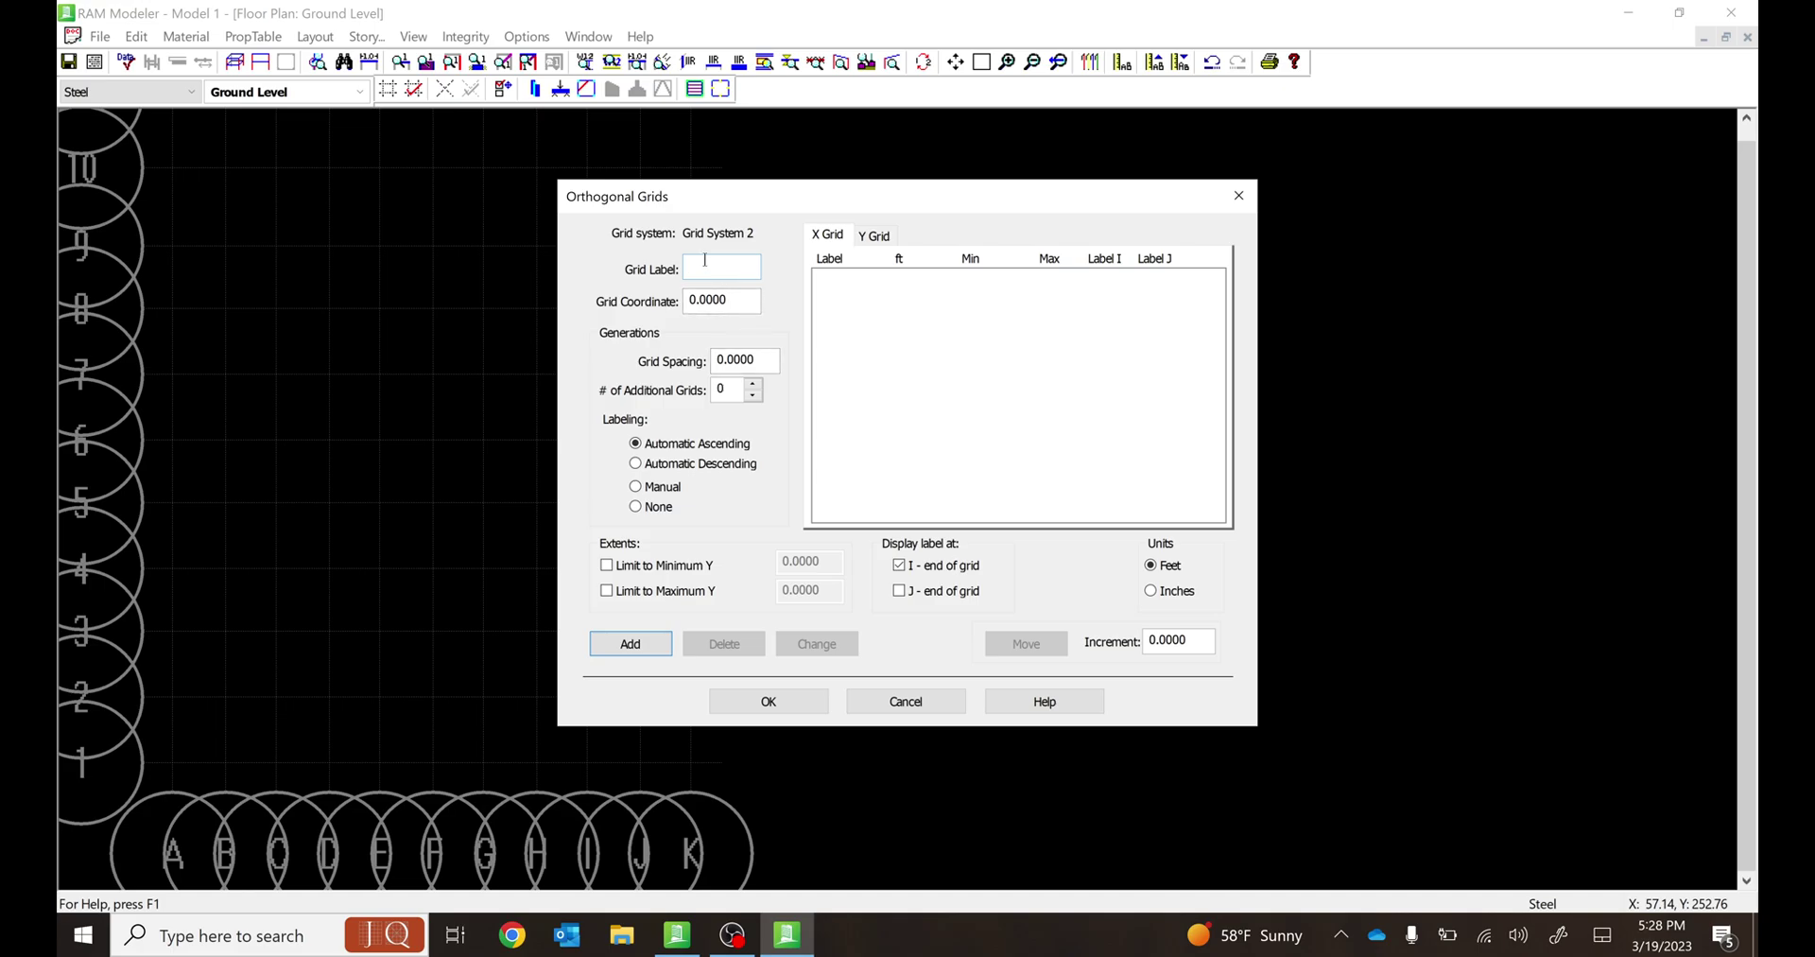
{"action": "type", "text": "AA"}
{"action": "double_click", "coordinate": [747, 361]}
{"action": "type", "text": "15"}
{"action": "left_click", "coordinate": [753, 381]}
{"action": "left_click", "coordinate": [752, 382]}
{"action": "left_click", "coordinate": [752, 381]}
{"action": "left_click", "coordinate": [752, 382]}
{"action": "left_click", "coordinate": [754, 383]}
{"action": "left_click", "coordinate": [630, 643]}
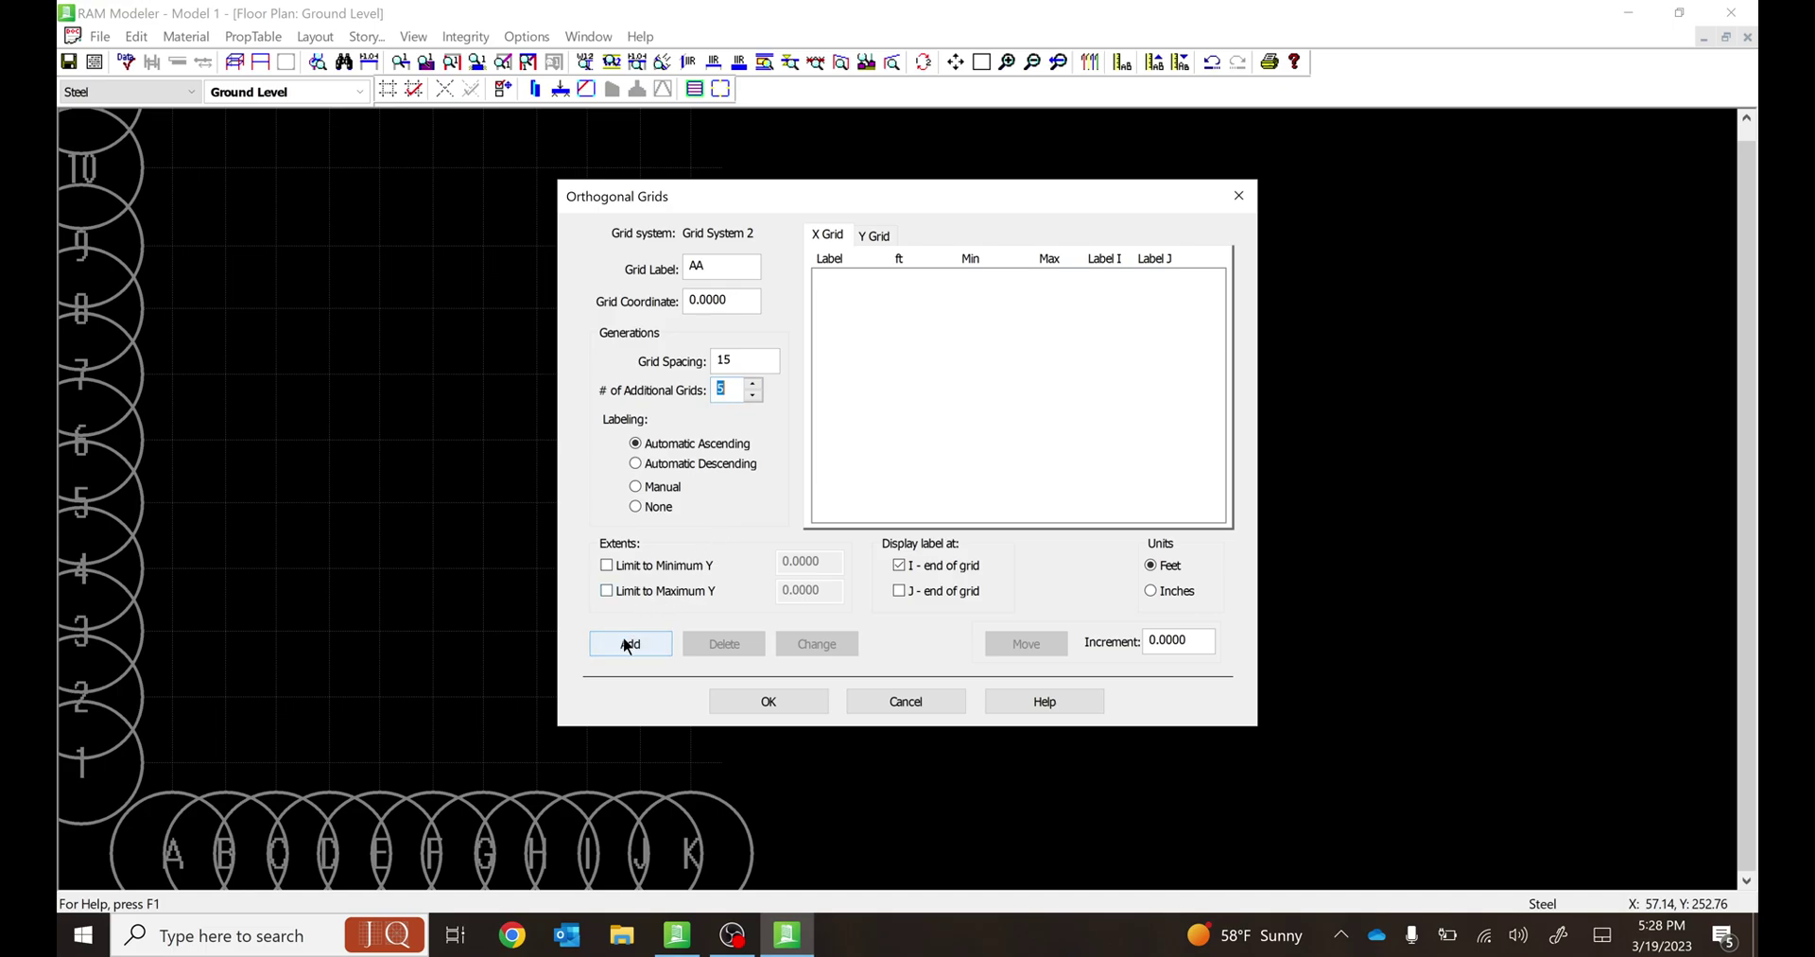
Generate the Y grids of Grid System 2 from label 11, with 15 ft spacing and 5 additional grids, and accept the edits.
{"action": "left_click", "coordinate": [873, 235]}
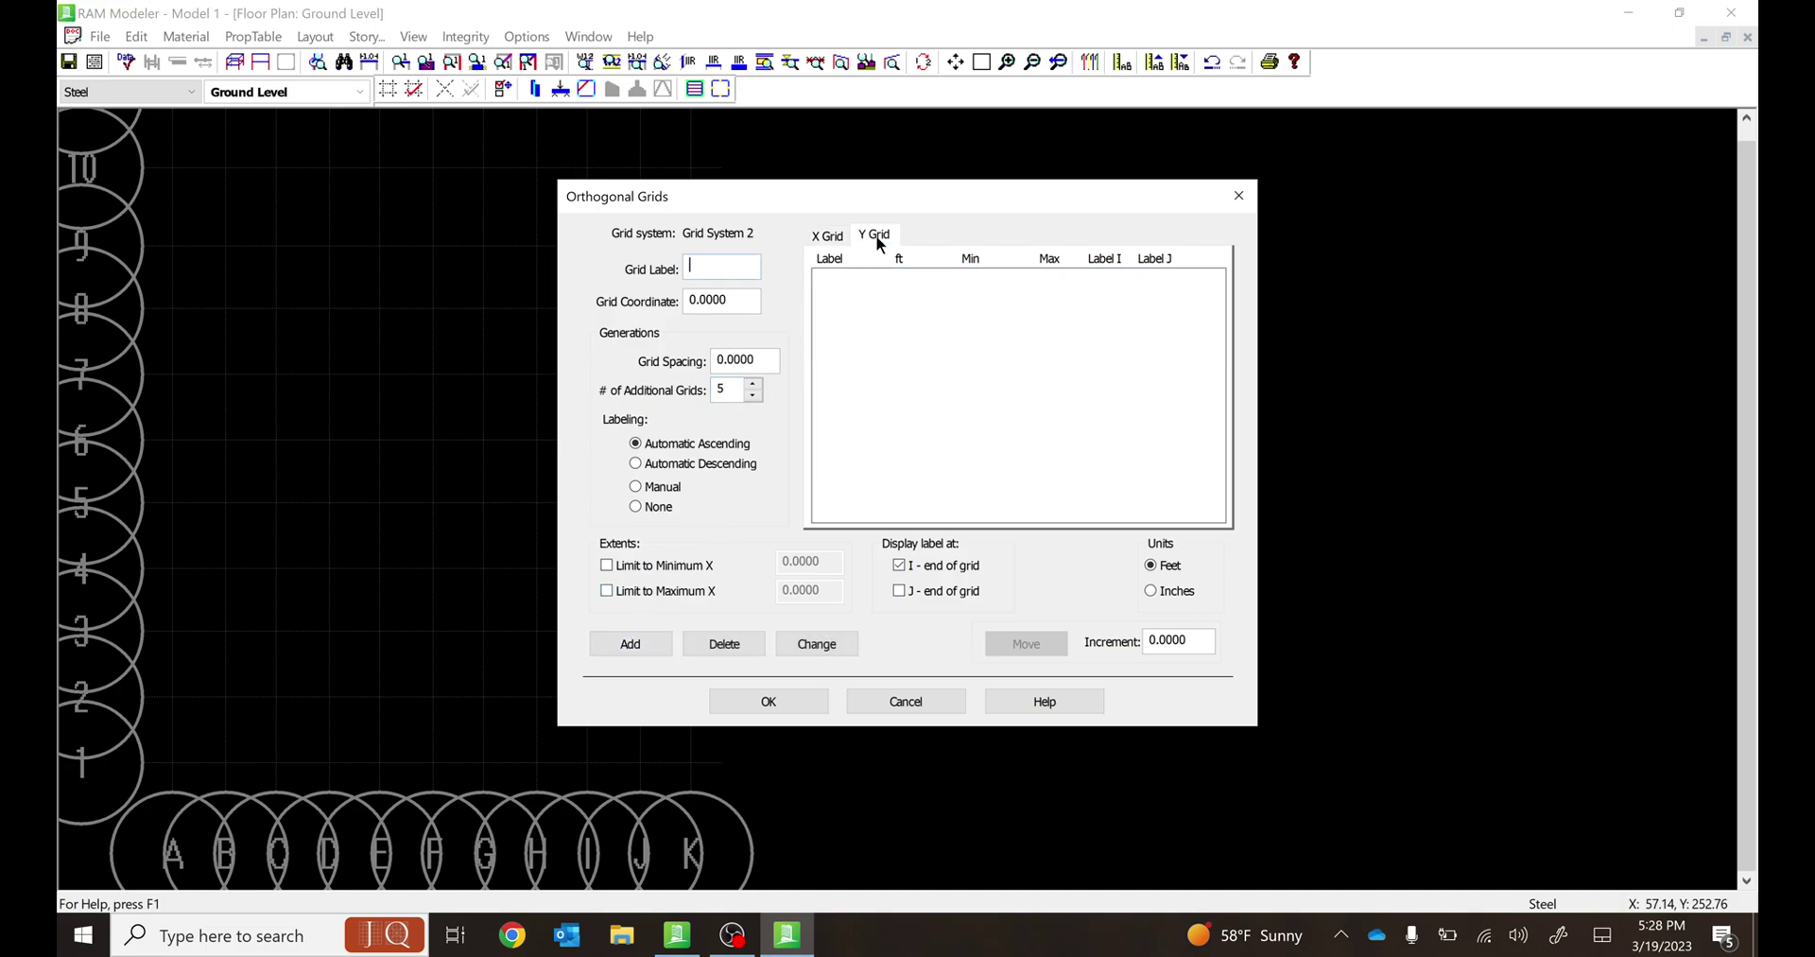
{"action": "type", "text": "11"}
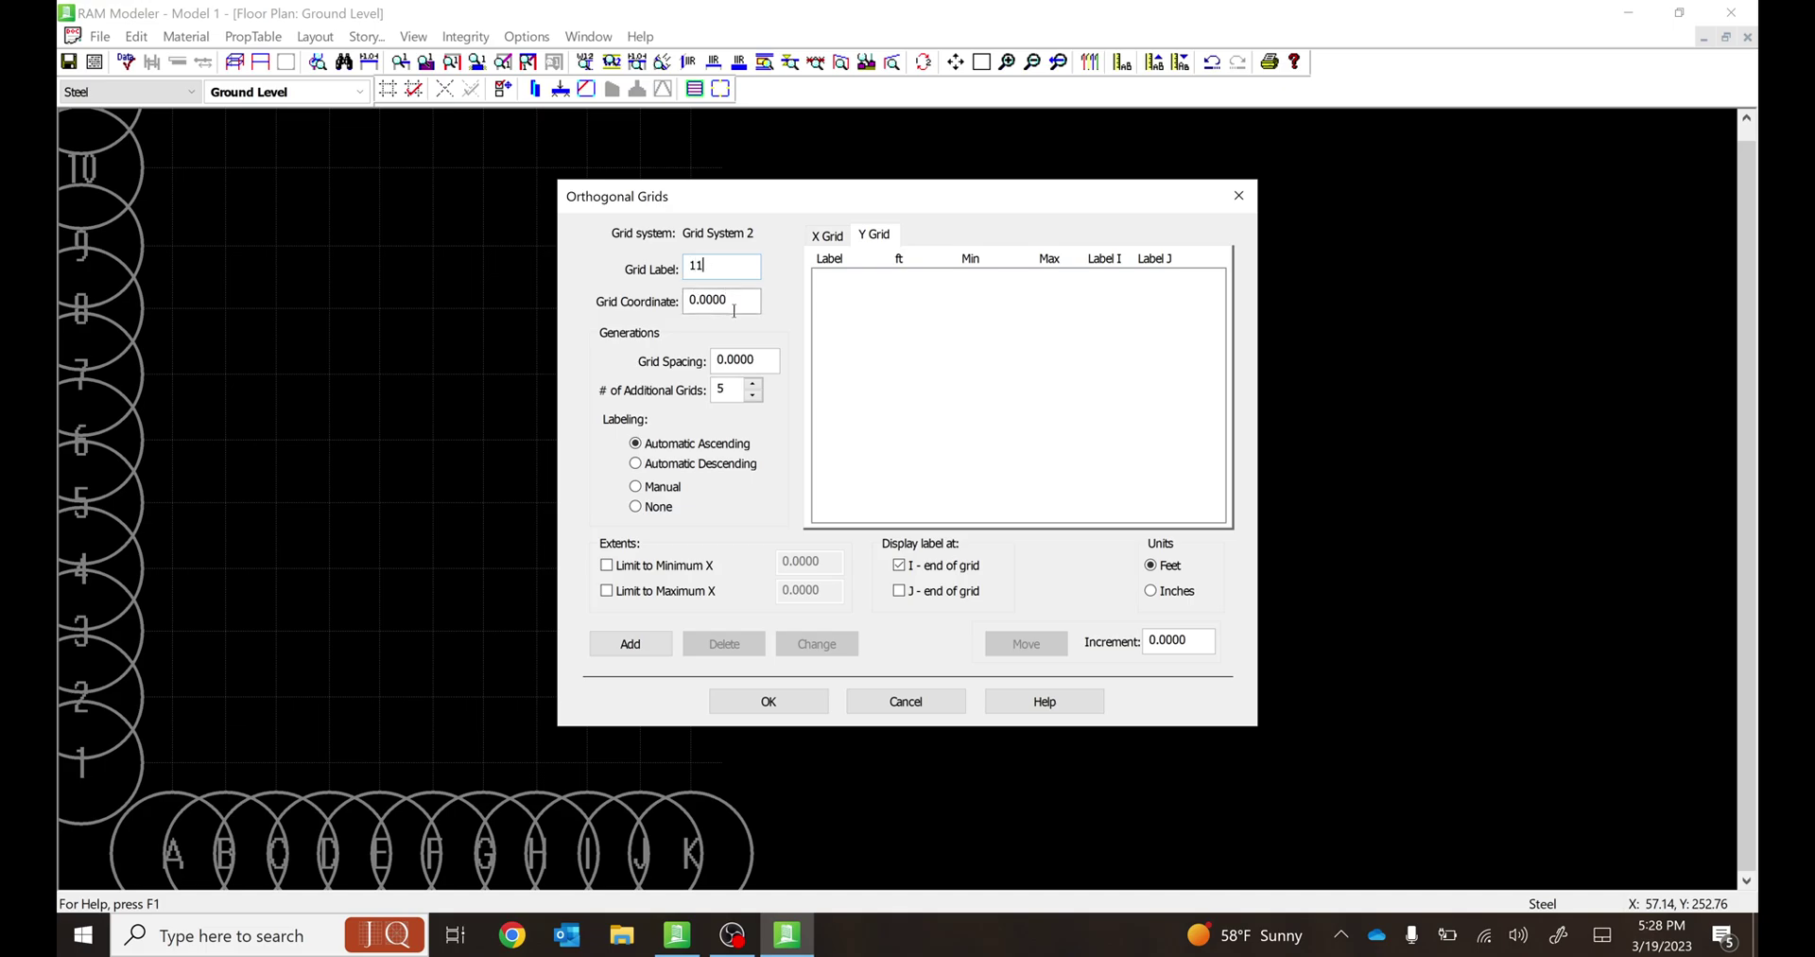
{"action": "left_click_drag", "start_coordinate": [757, 359], "coordinate": [625, 364]}
{"action": "type", "text": "15"}
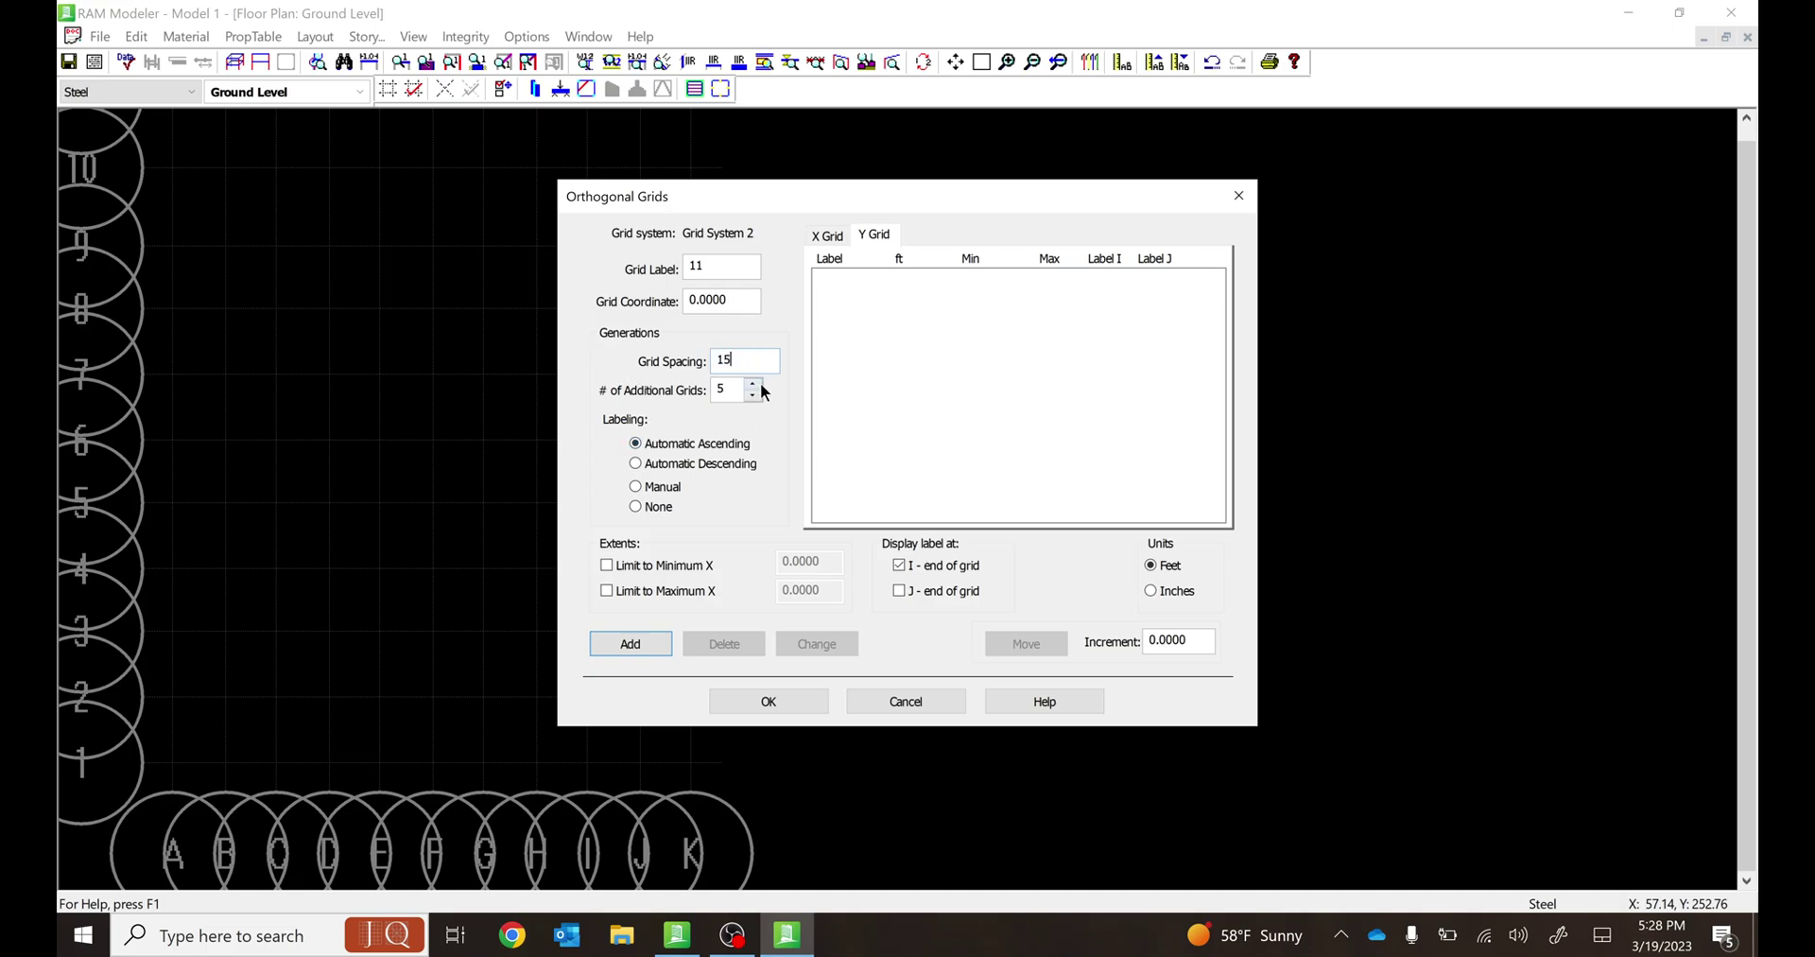
{"action": "left_click", "coordinate": [632, 641]}
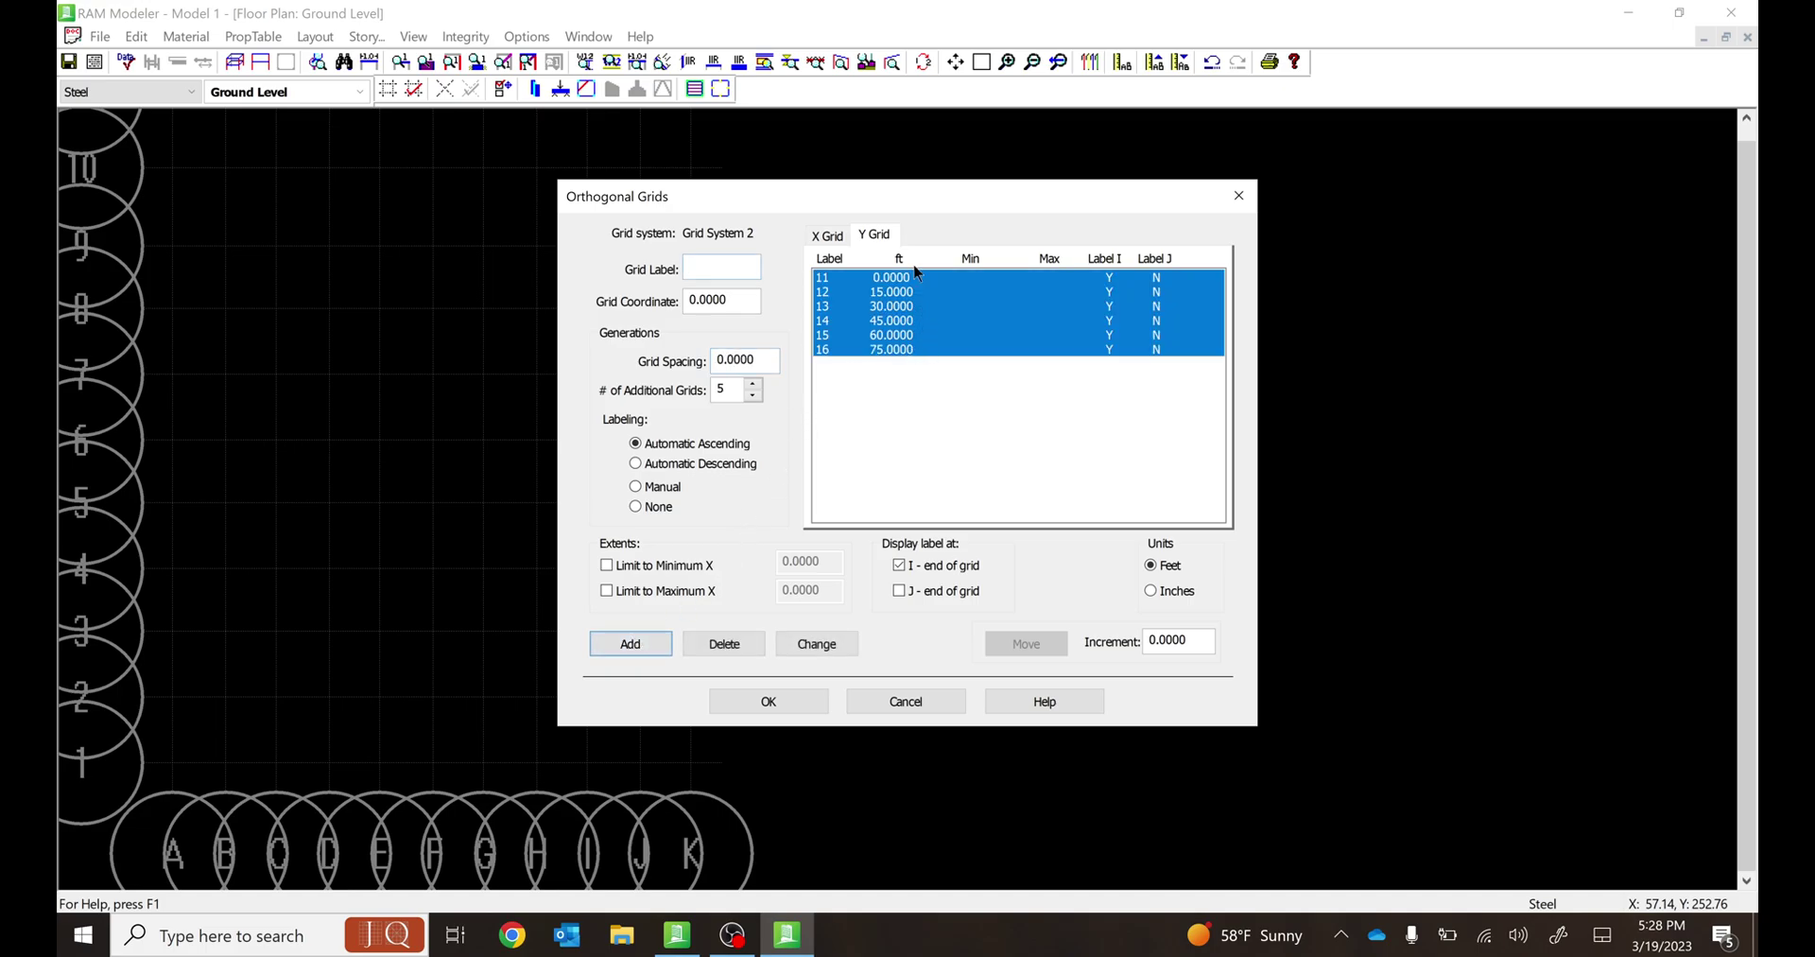
{"action": "left_click", "coordinate": [766, 704]}
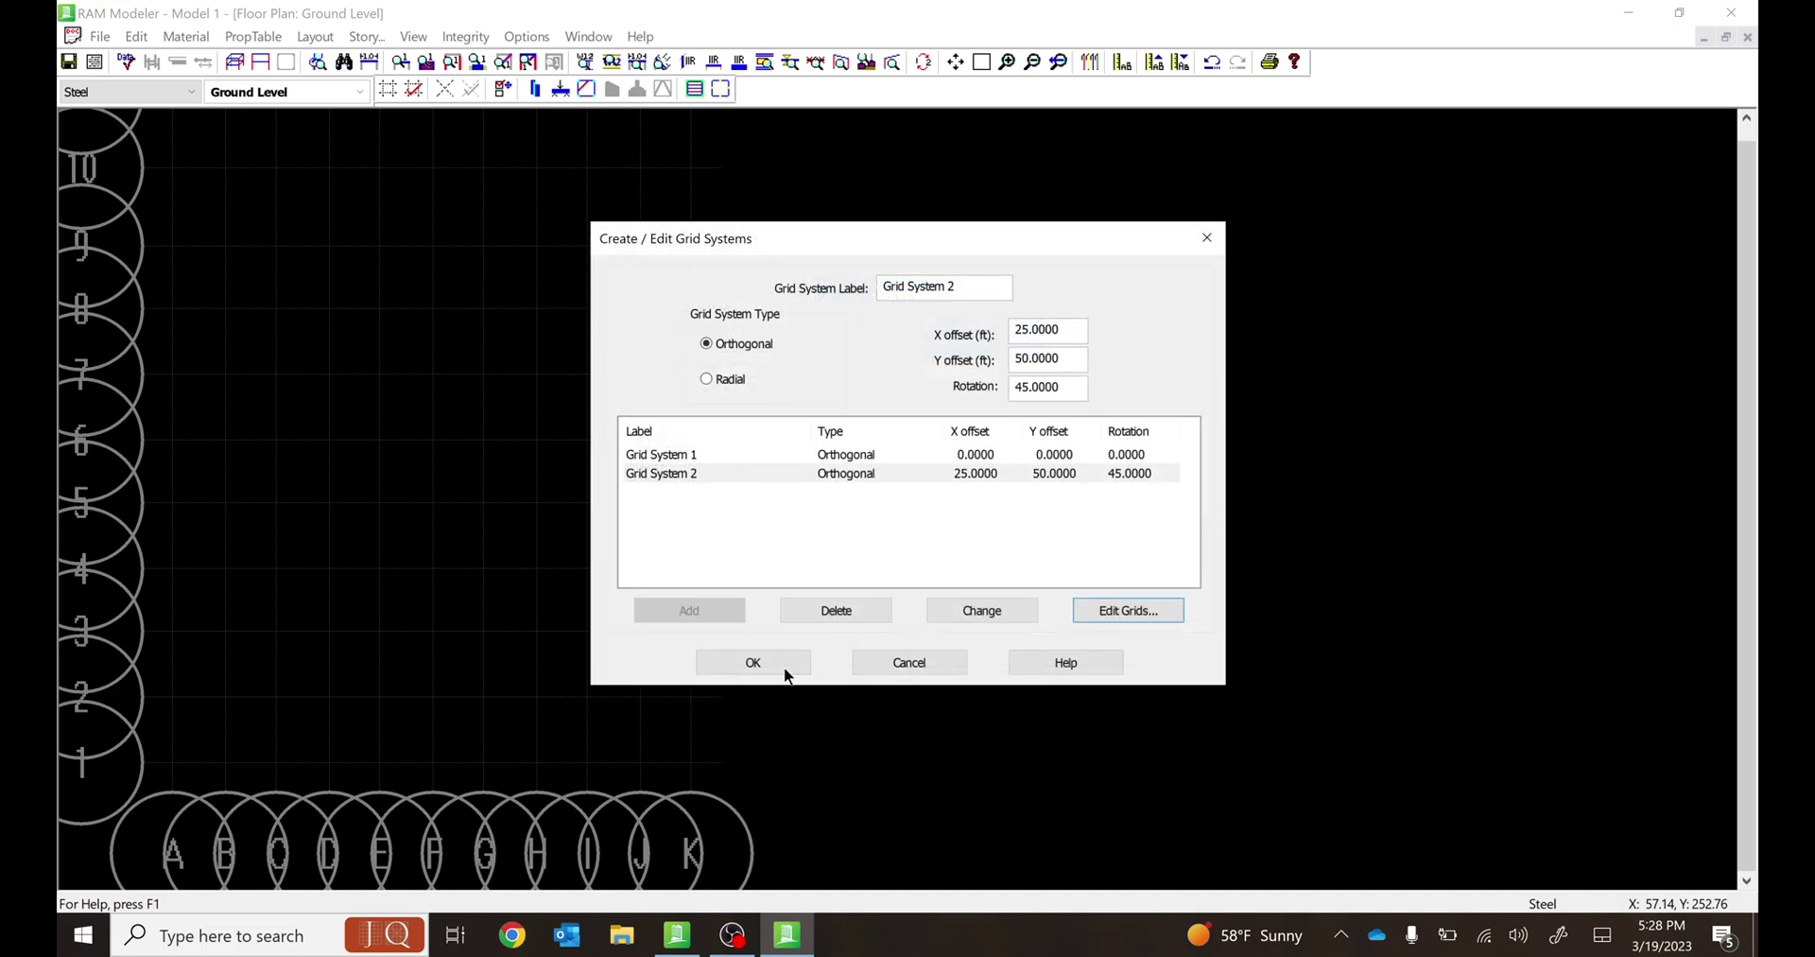
{"action": "left_click", "coordinate": [781, 656]}
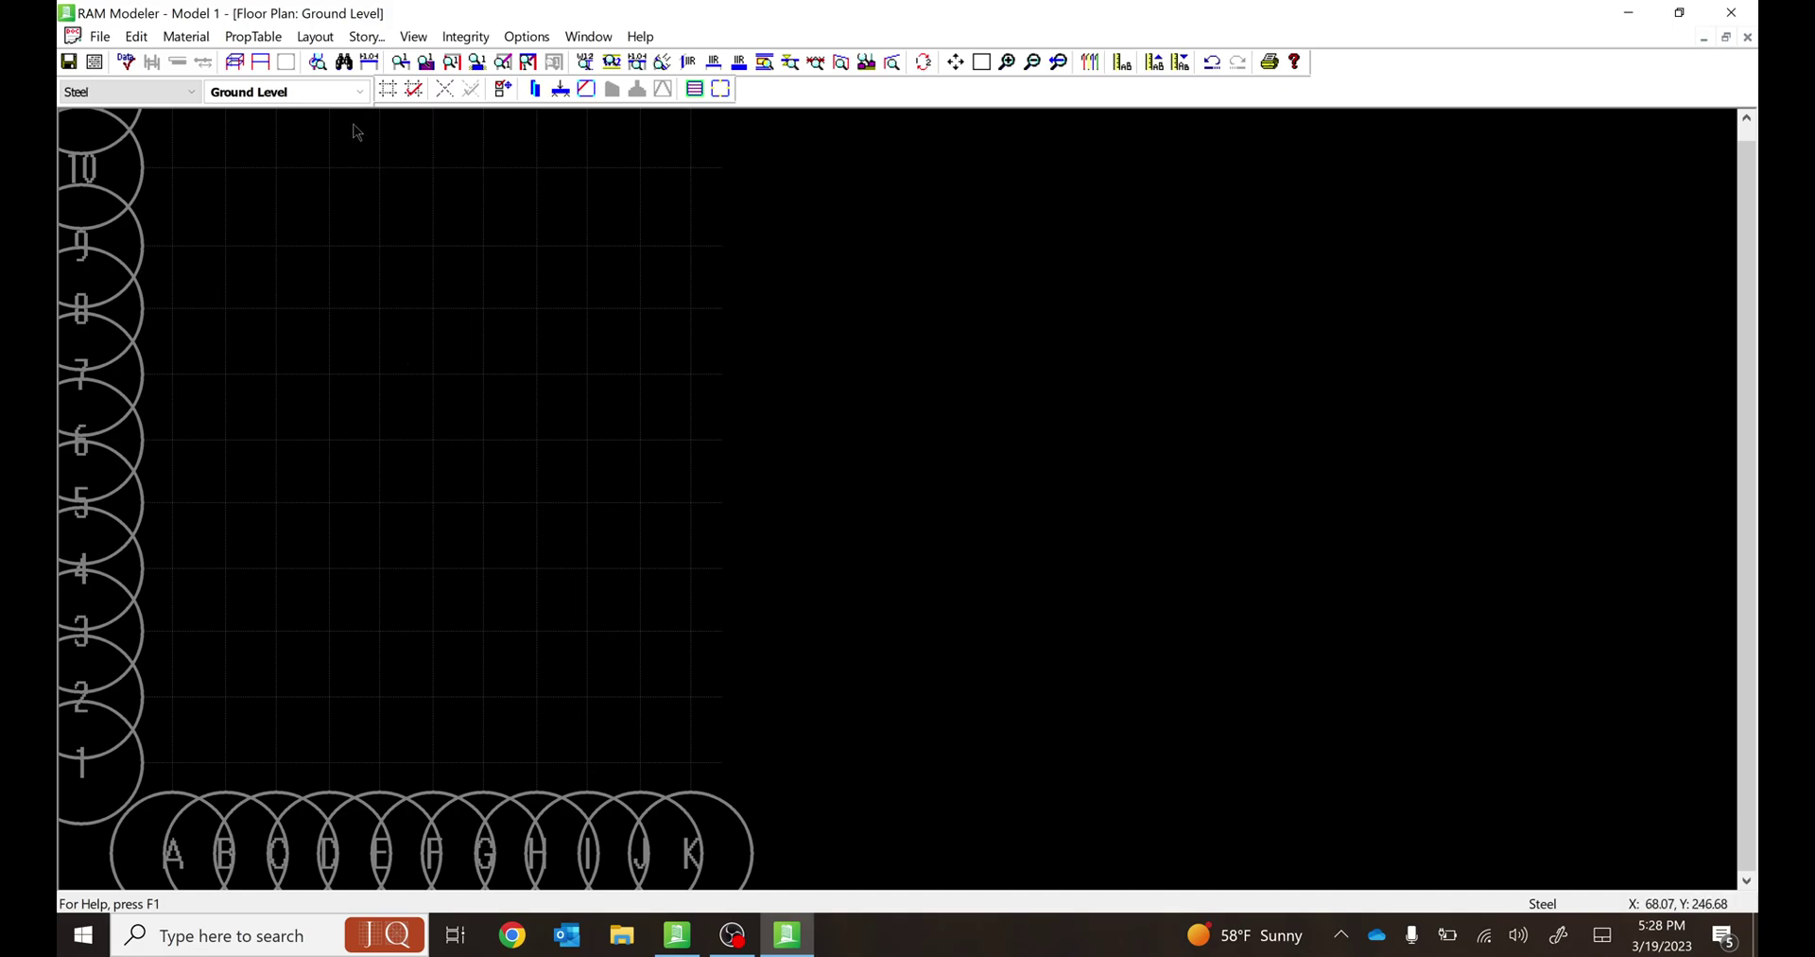
Assign Grid System 2 to the Ground Level floor type and deselect Grid System 1.
{"action": "left_click", "coordinate": [313, 38]}
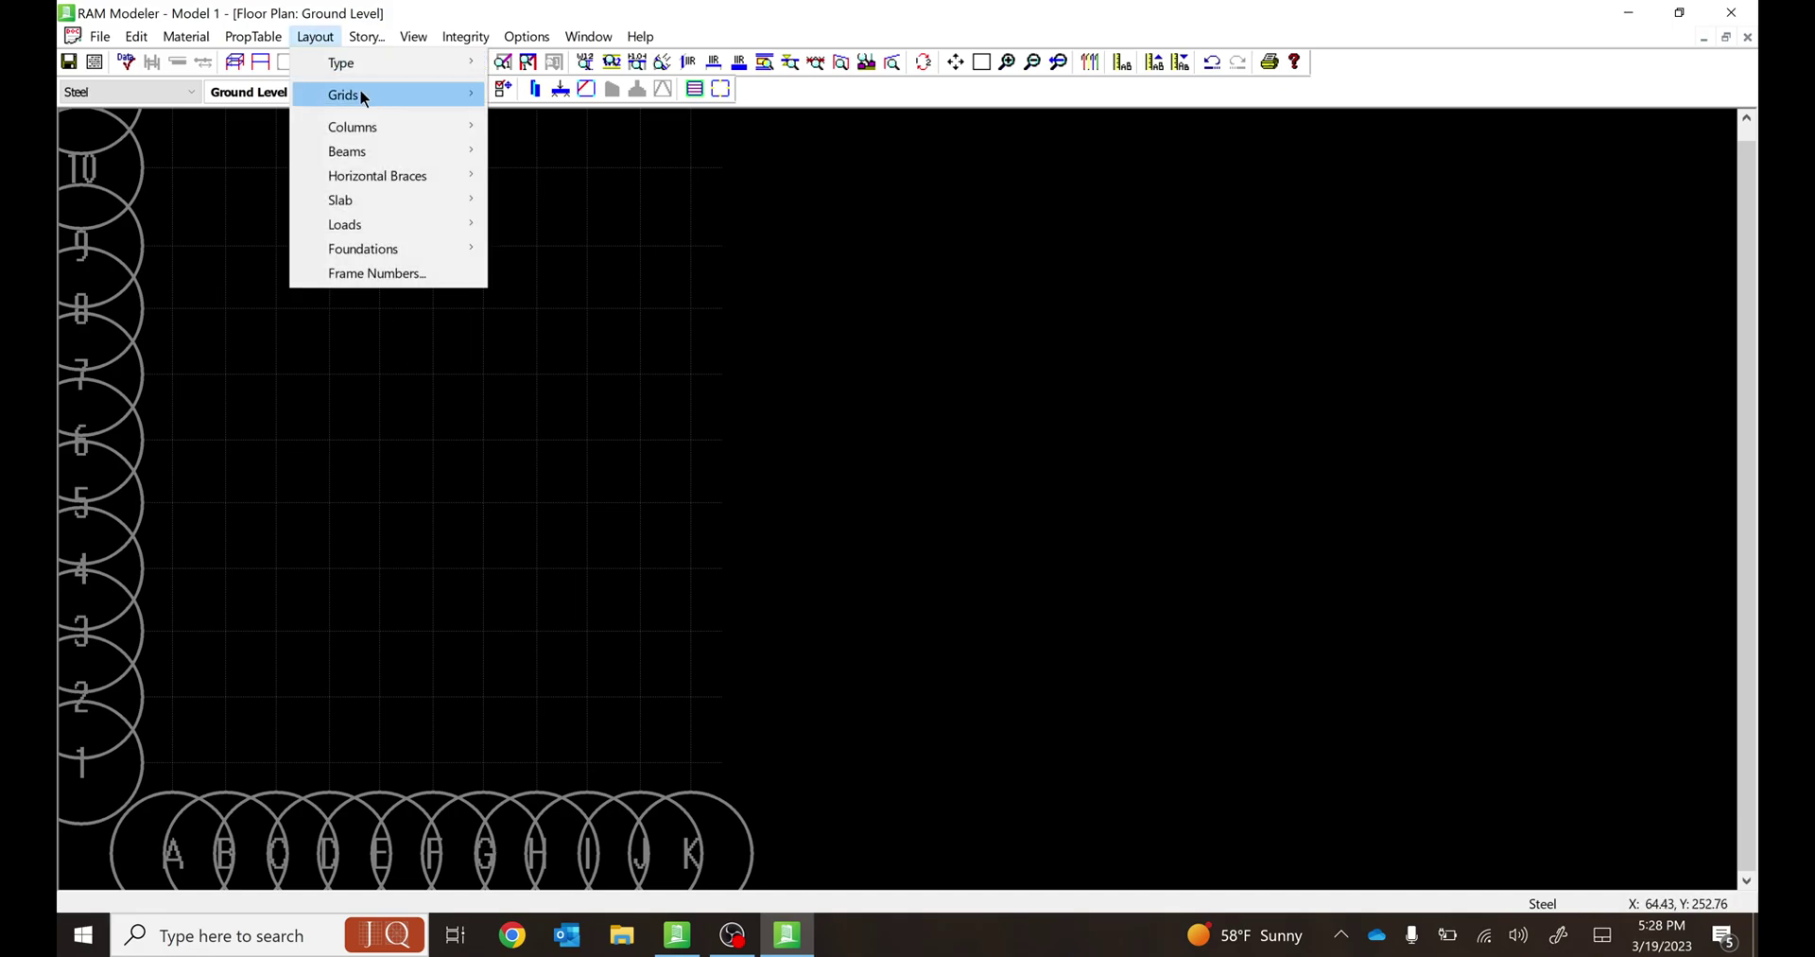
{"action": "mouse_move", "coordinate": [463, 99]}
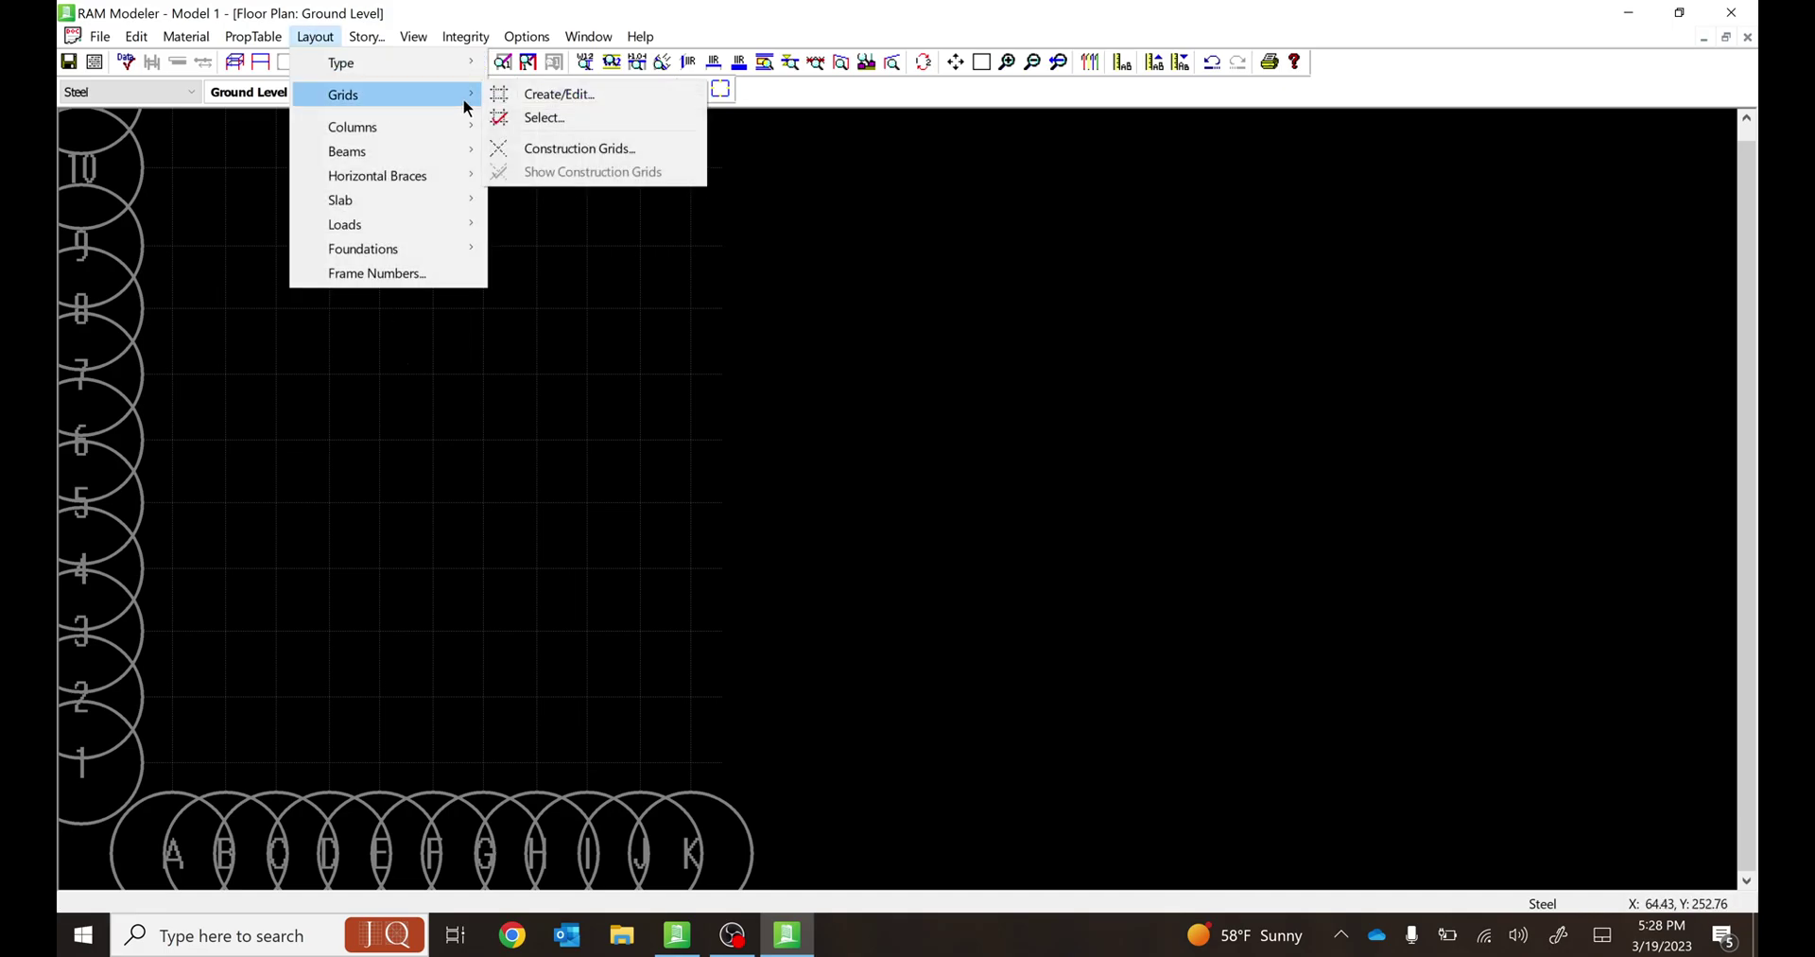
{"action": "left_click", "coordinate": [556, 119]}
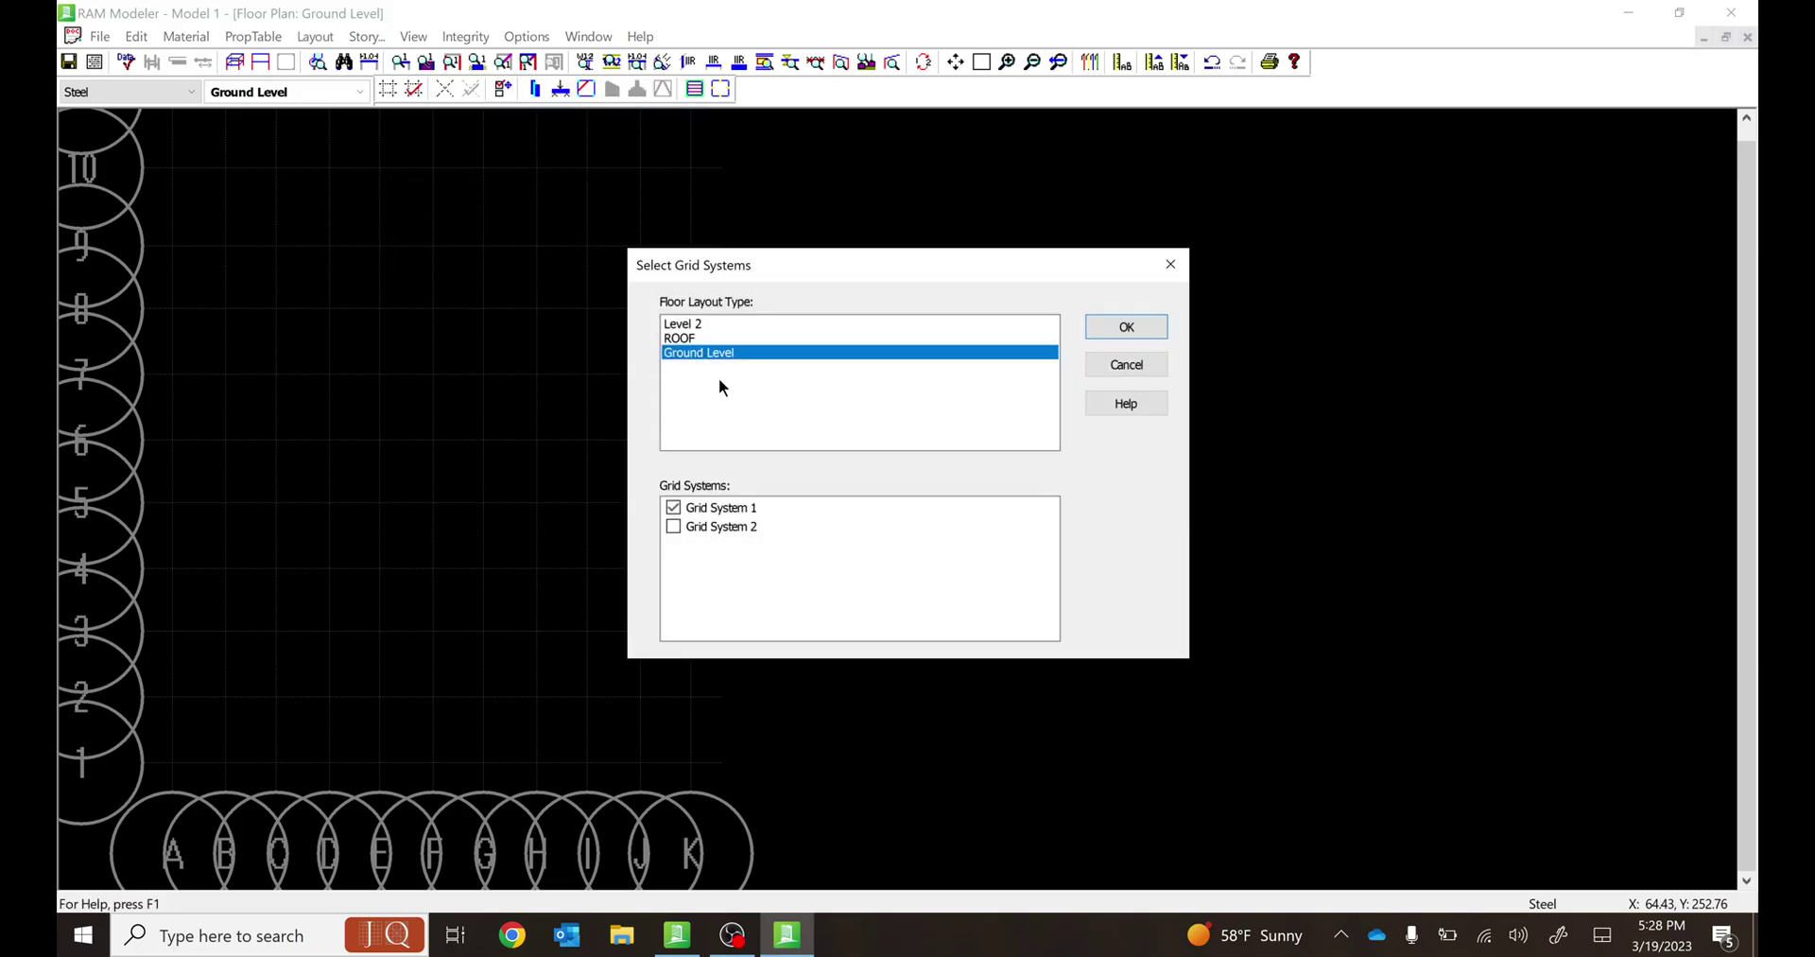
{"action": "left_click", "coordinate": [674, 526]}
{"action": "left_click", "coordinate": [673, 508]}
{"action": "left_click", "coordinate": [1165, 330]}
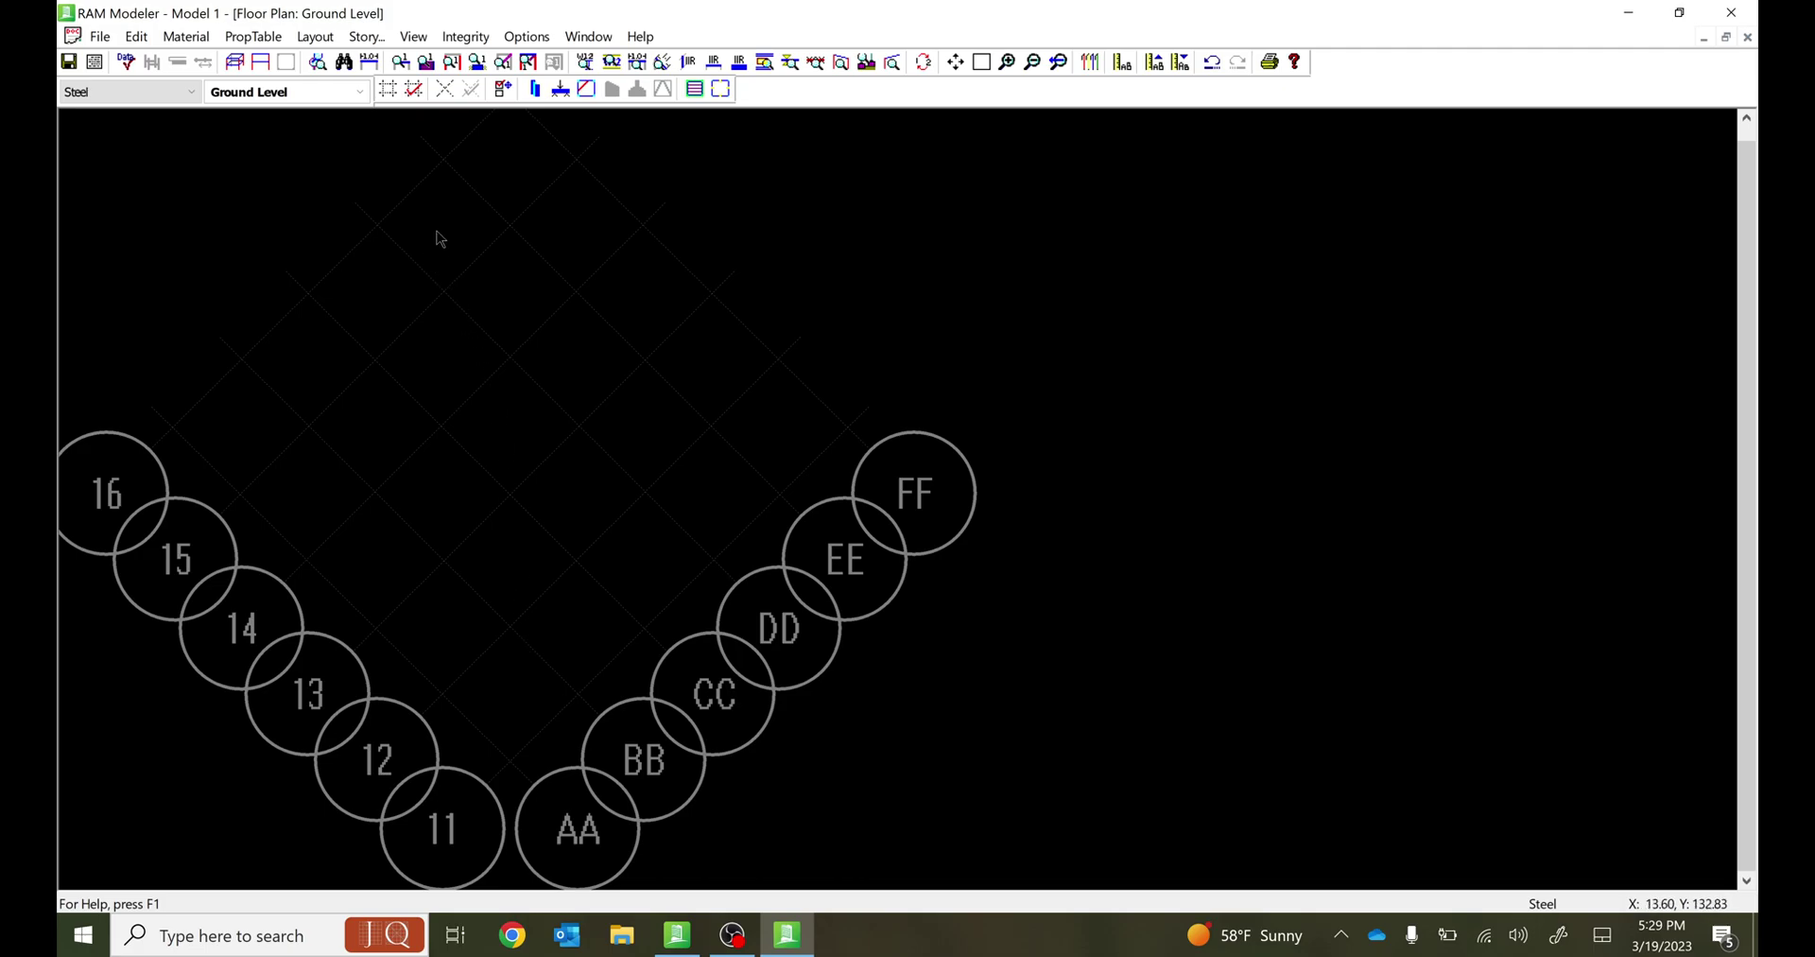
Change the rotation of Grid System 2 to 0 and save the model under its current name before applying the change.
{"action": "left_click", "coordinate": [314, 43]}
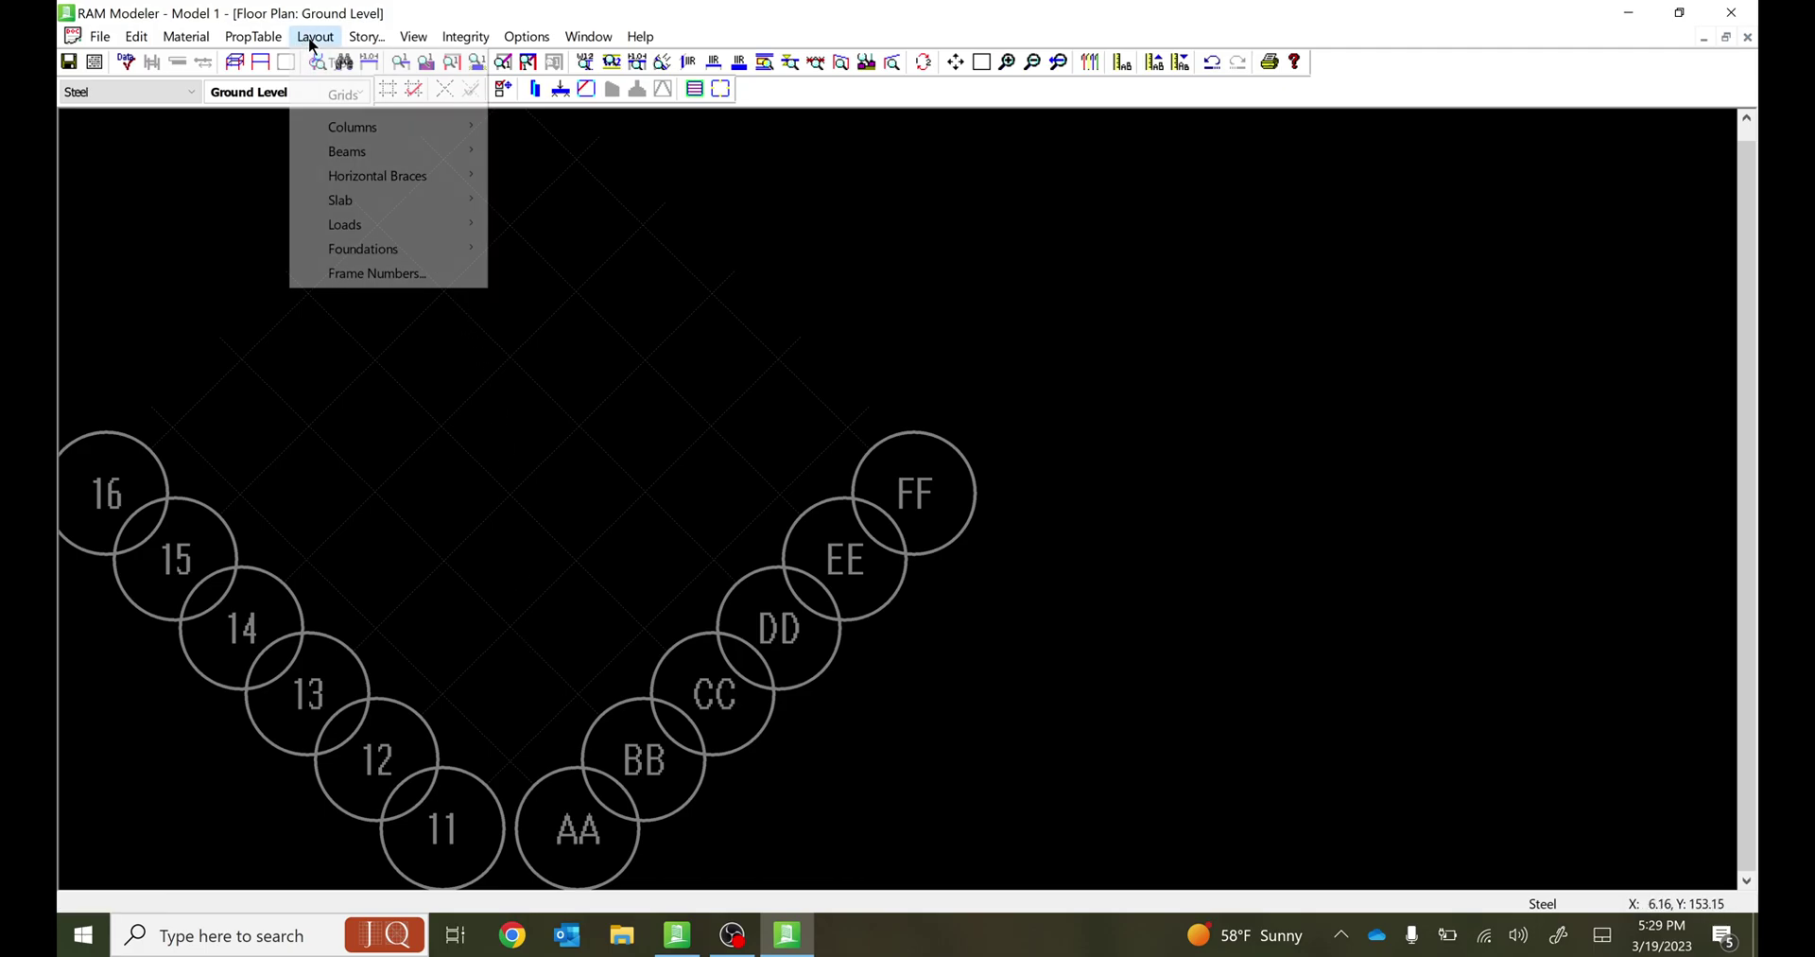
{"action": "mouse_move", "coordinate": [448, 95]}
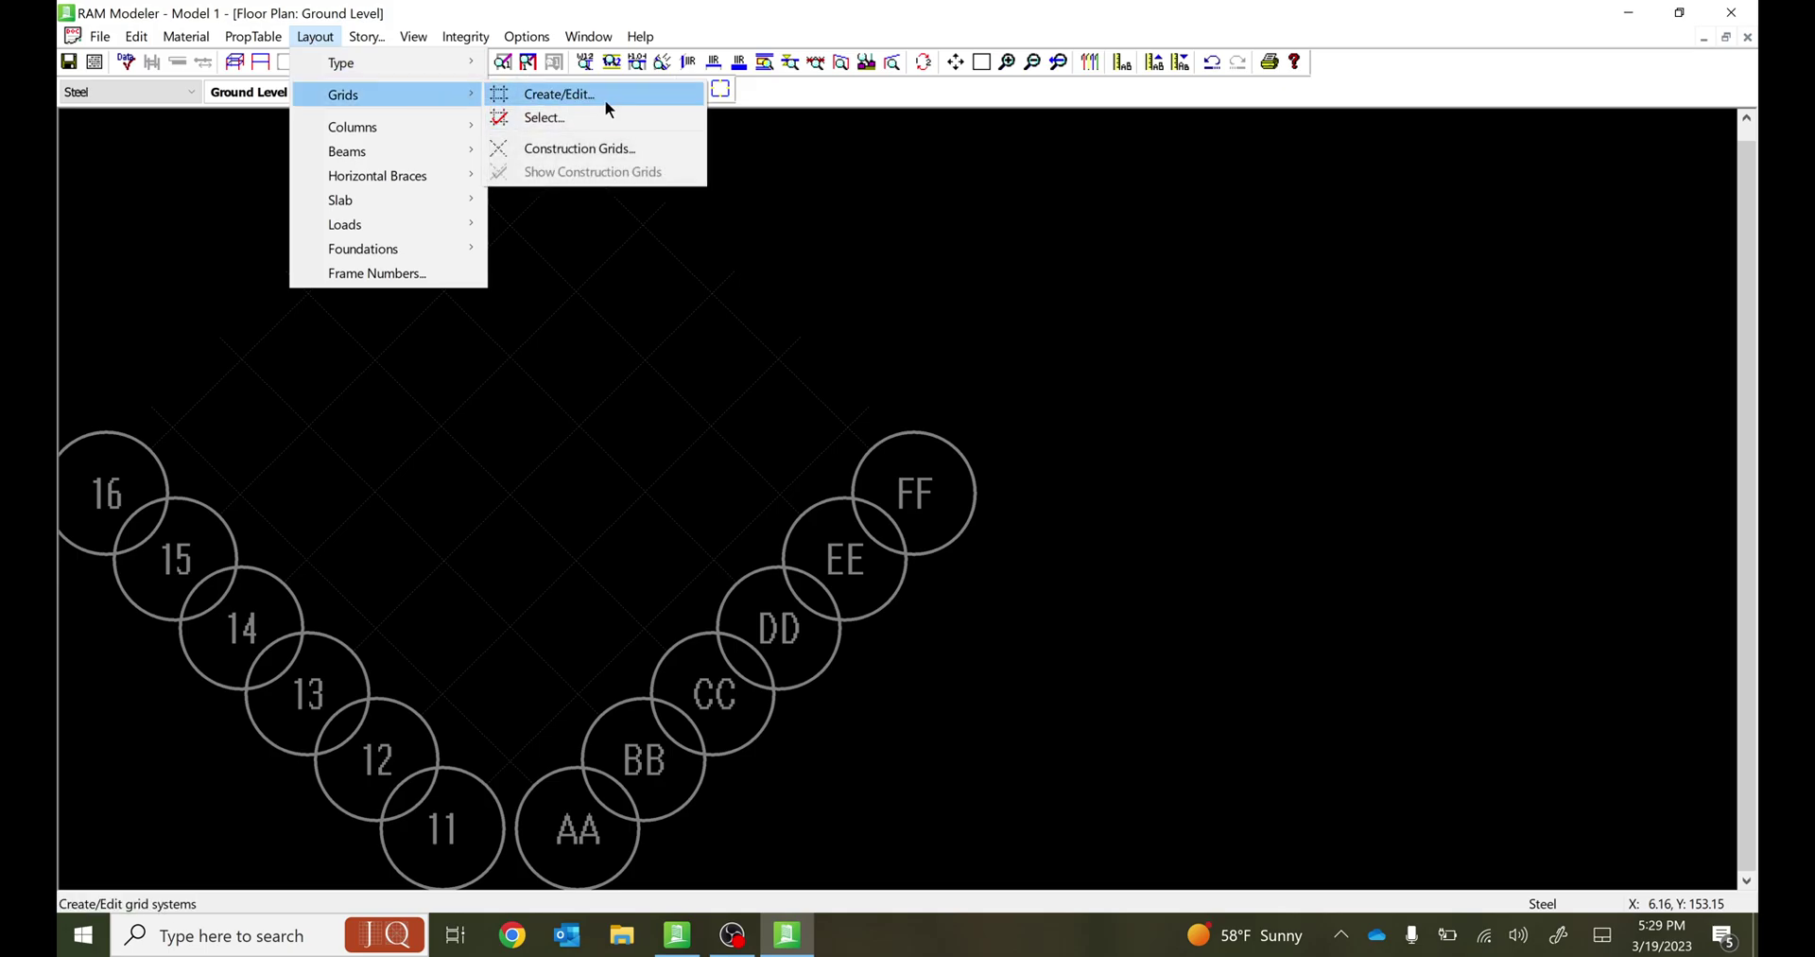
{"action": "left_click", "coordinate": [603, 105]}
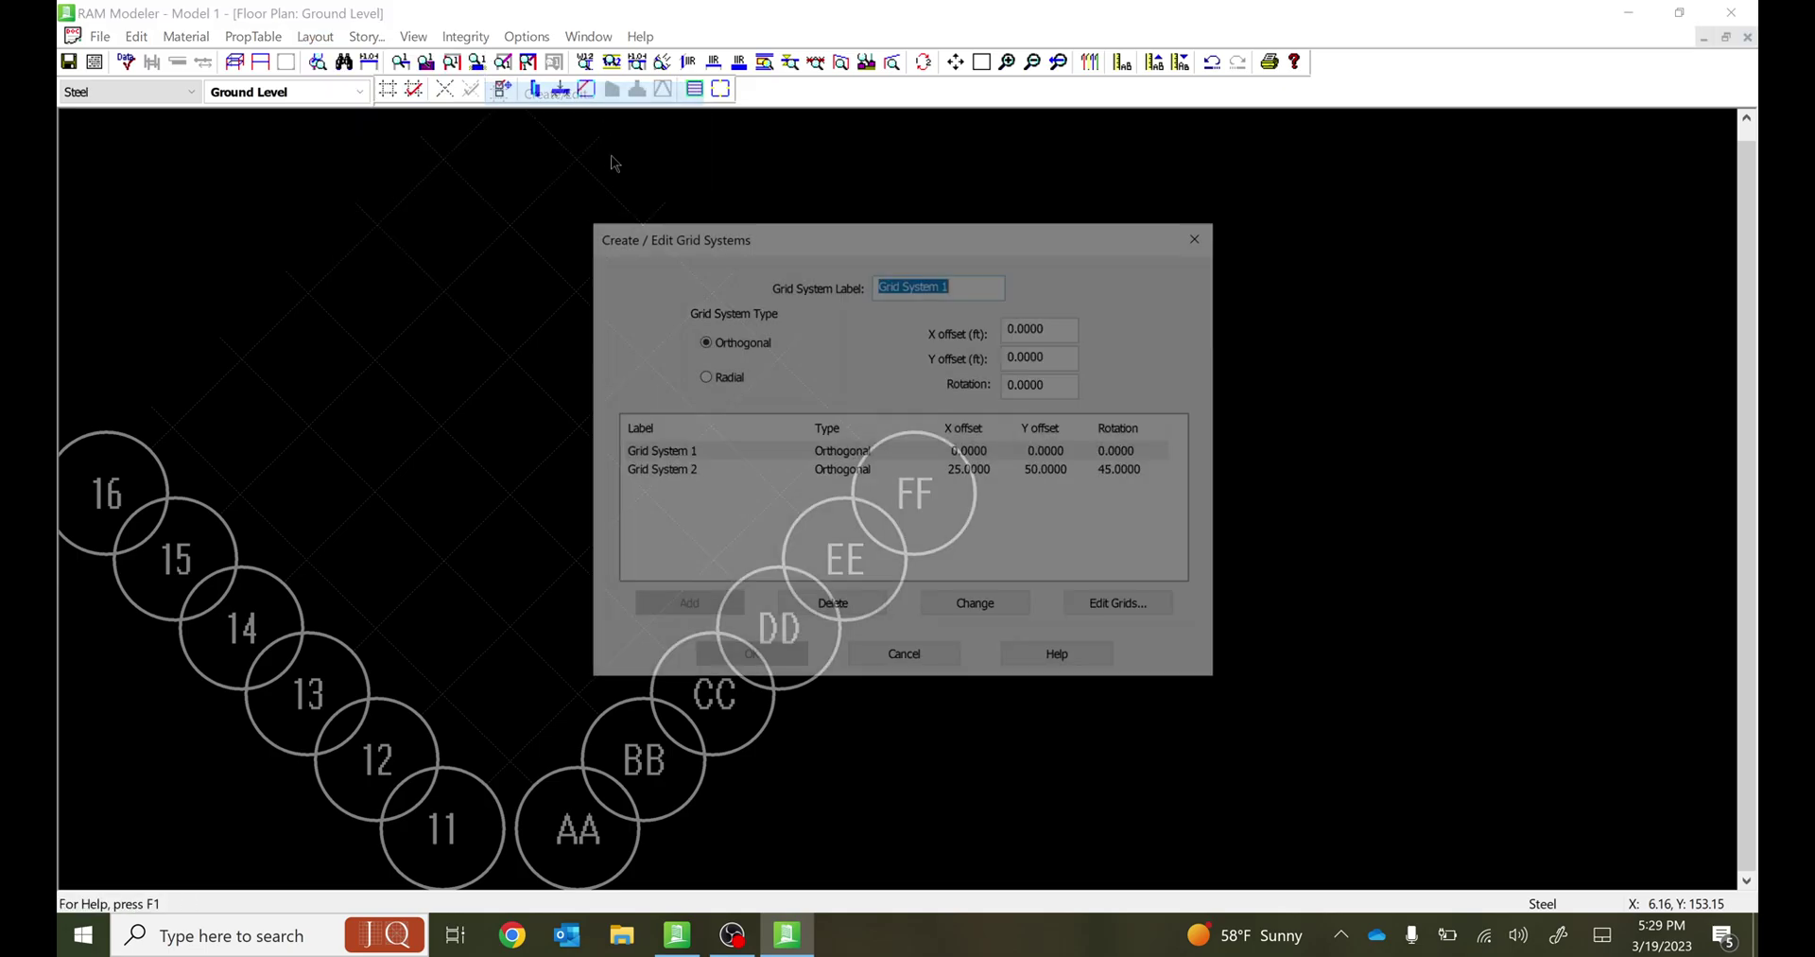
{"action": "left_click", "coordinate": [1114, 474]}
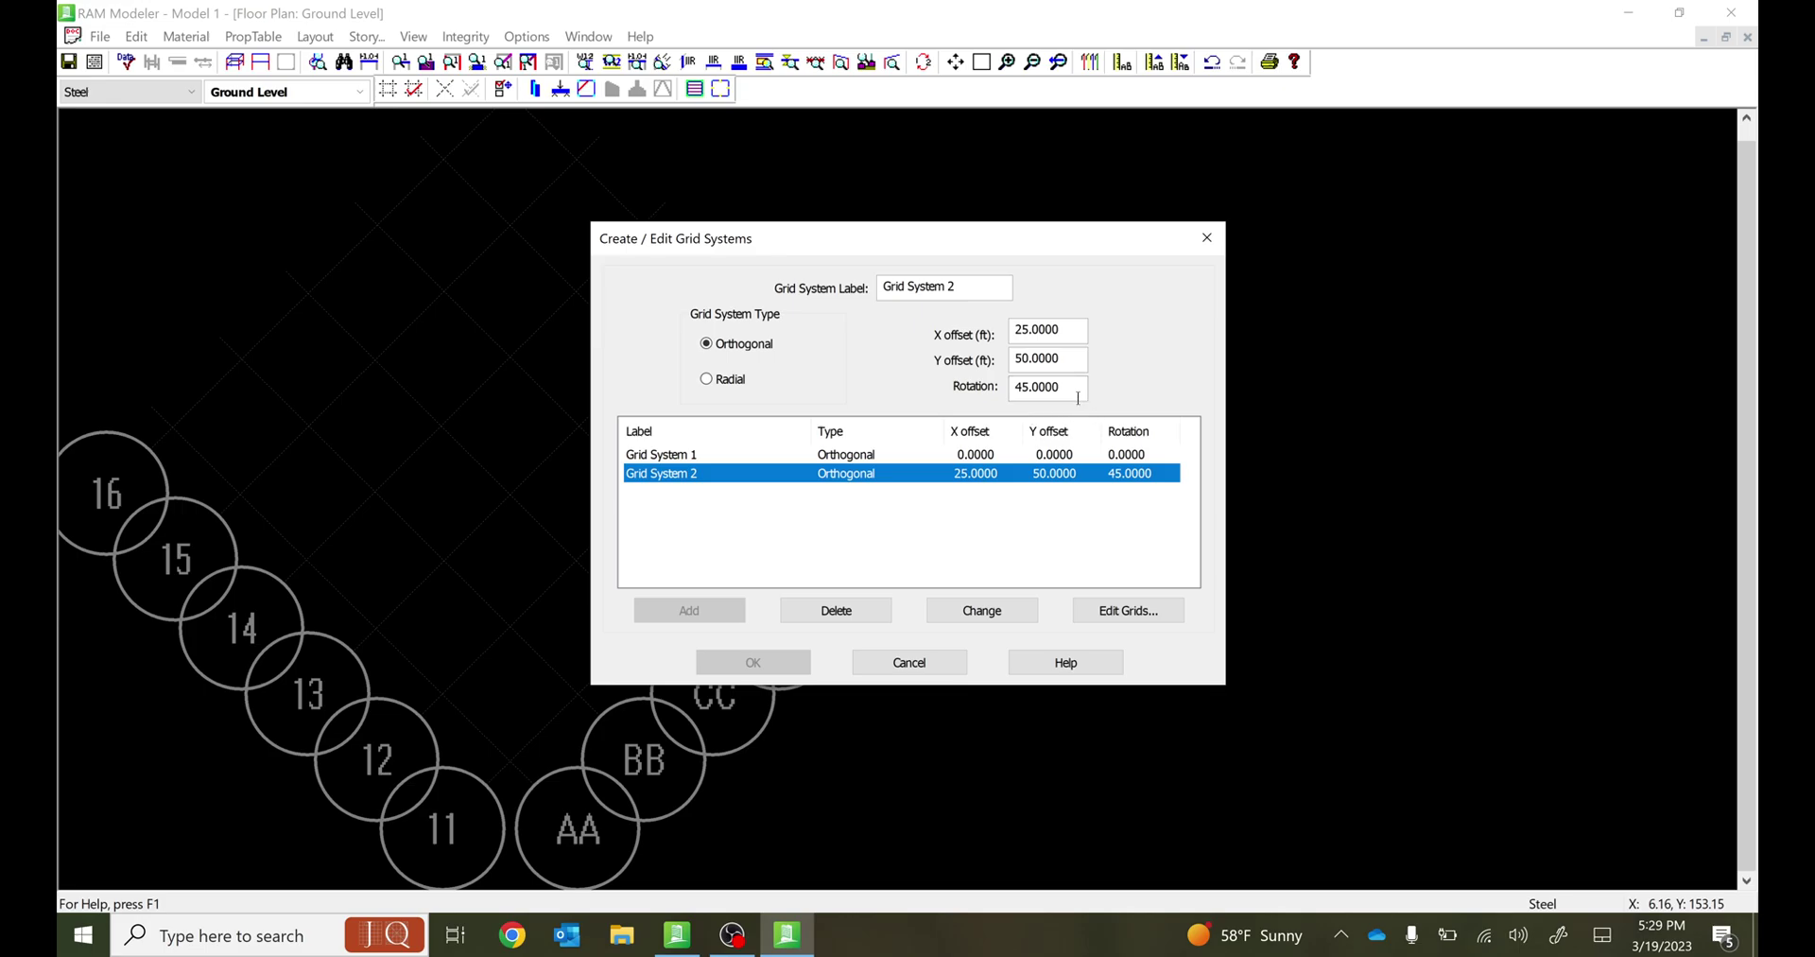
{"action": "left_click_drag", "start_coordinate": [1069, 387], "coordinate": [999, 399]}
{"action": "type", "text": "0"}
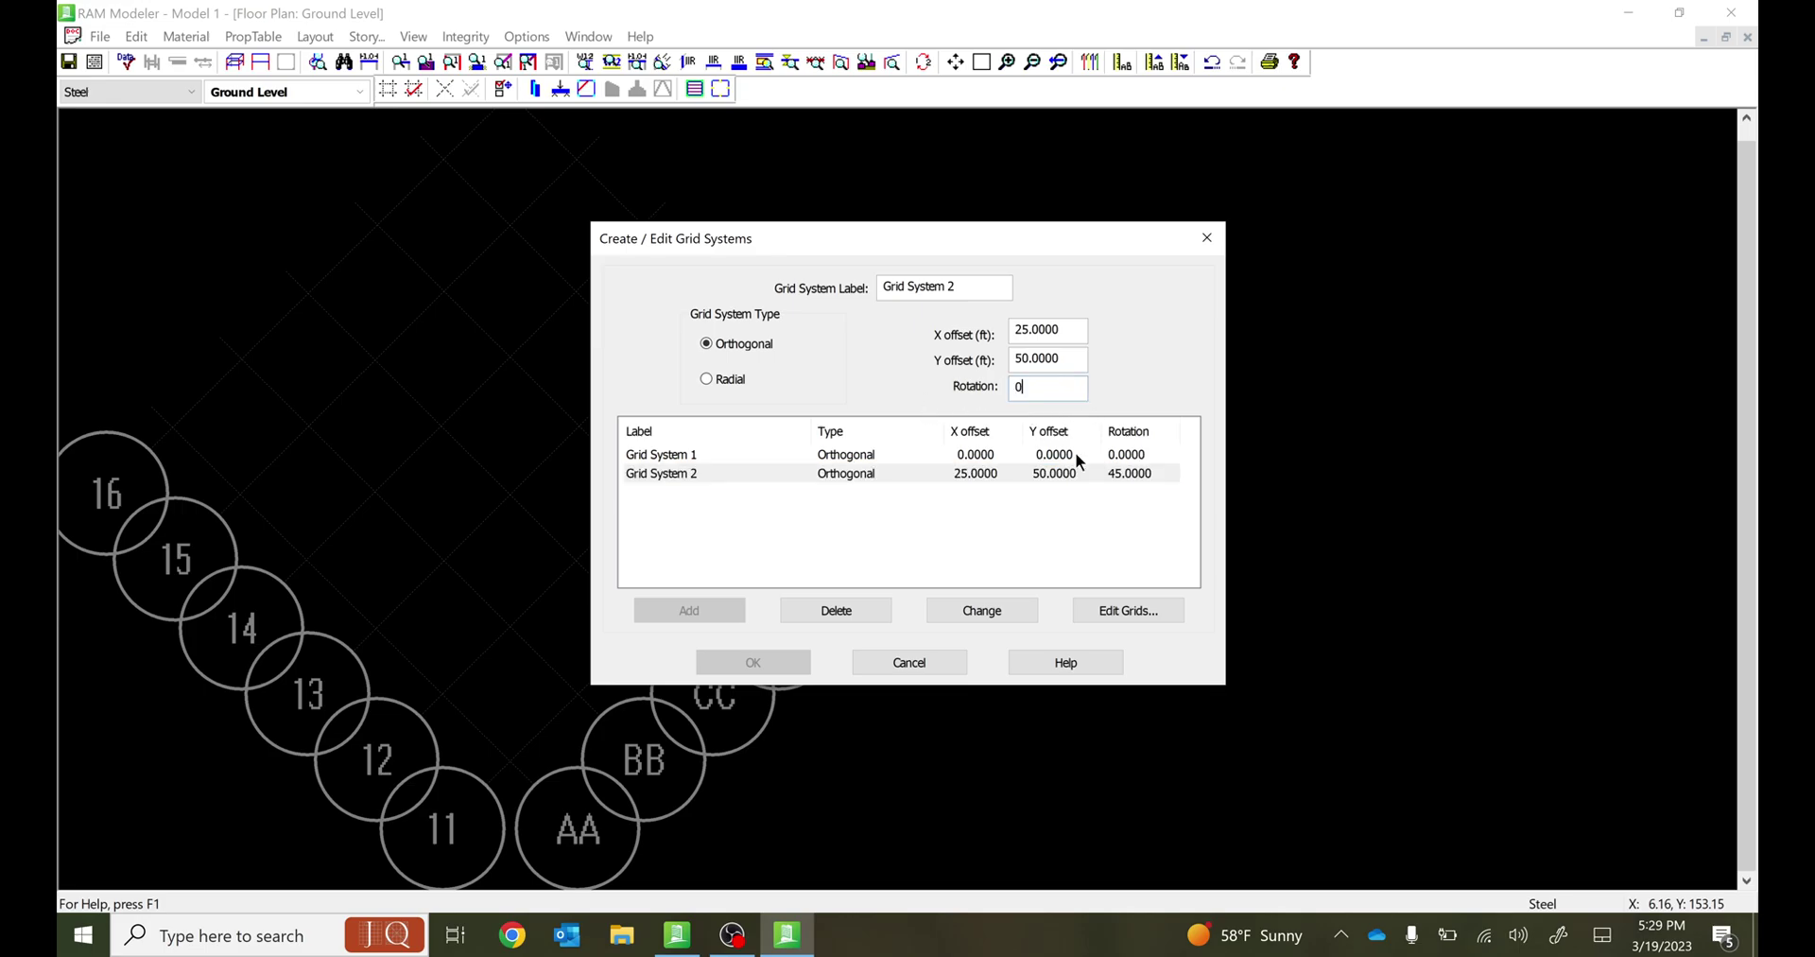
{"action": "left_click", "coordinate": [988, 612]}
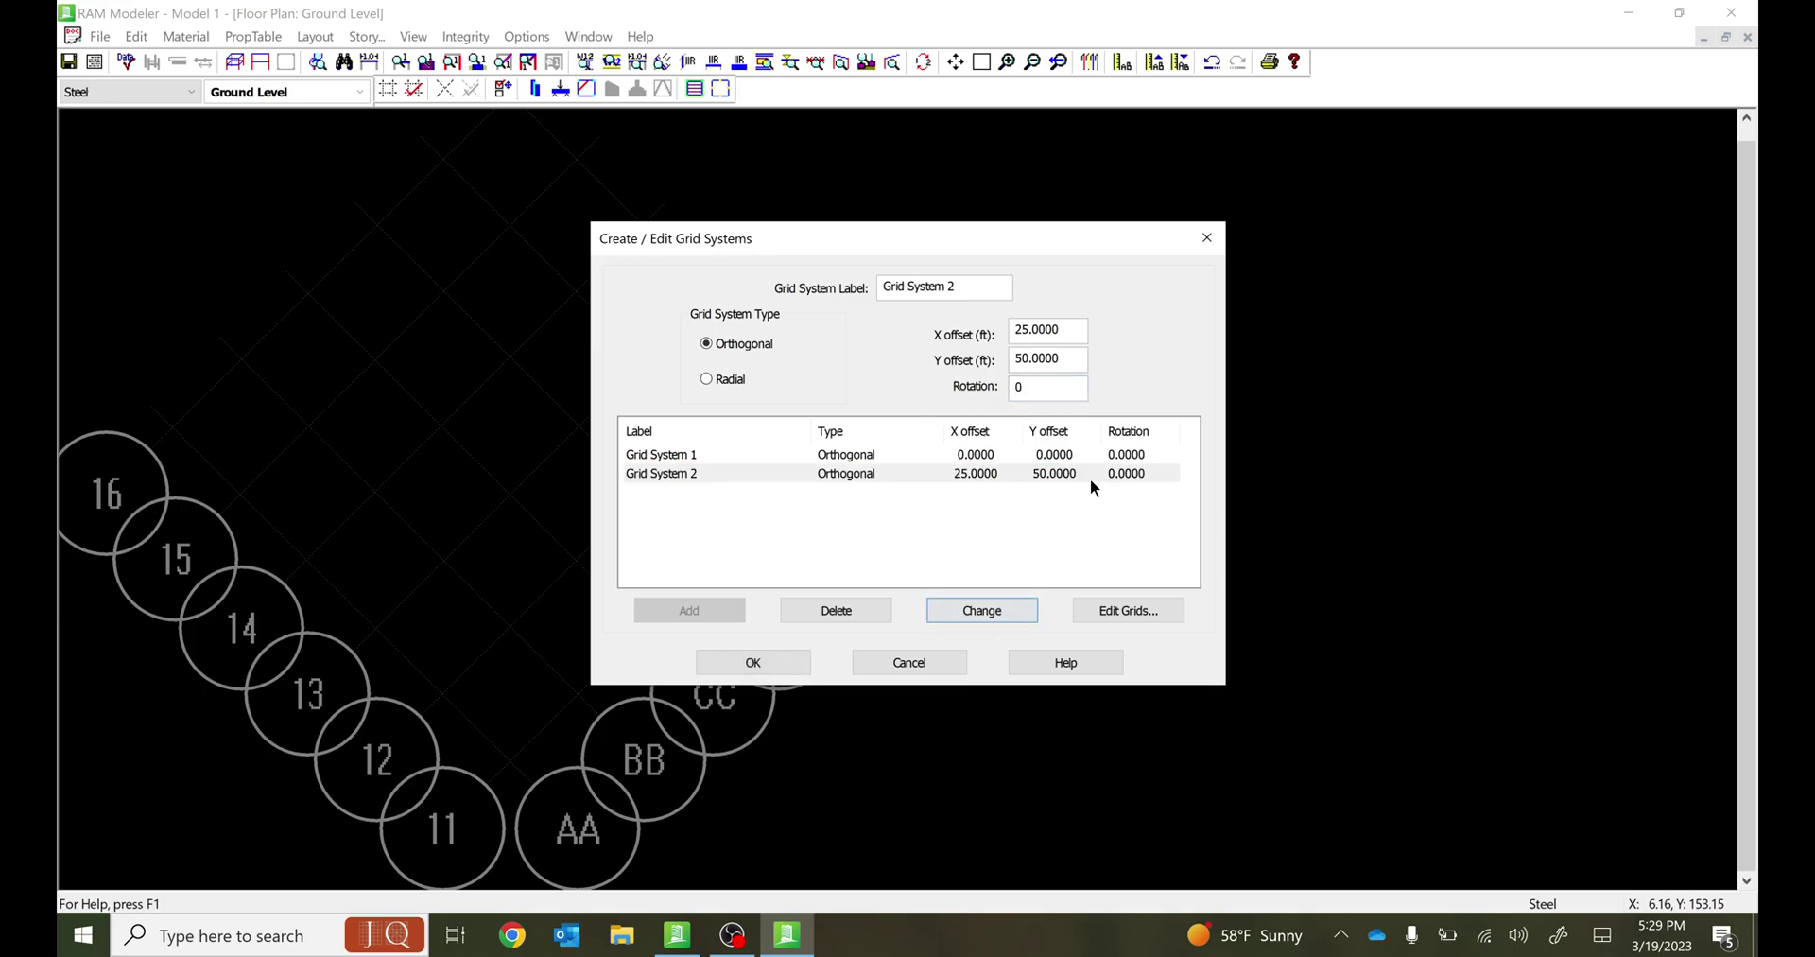
{"action": "left_click", "coordinate": [753, 663]}
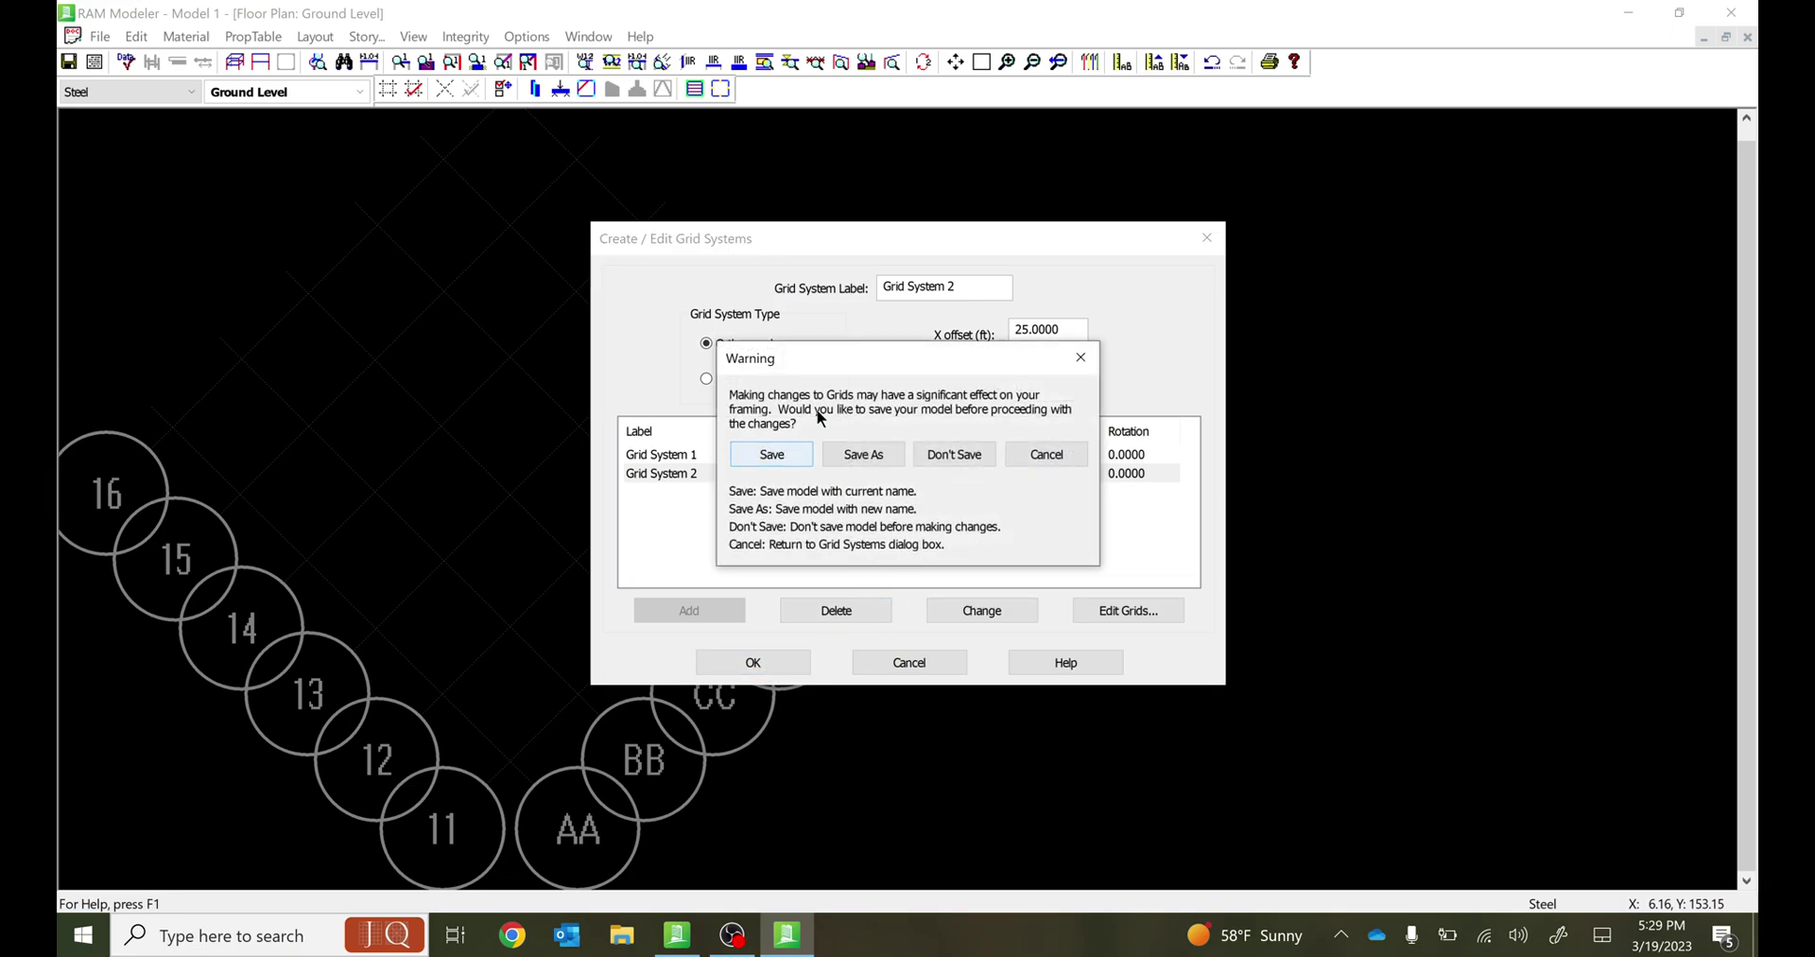
{"action": "left_click_drag", "start_coordinate": [885, 361], "coordinate": [1138, 340]}
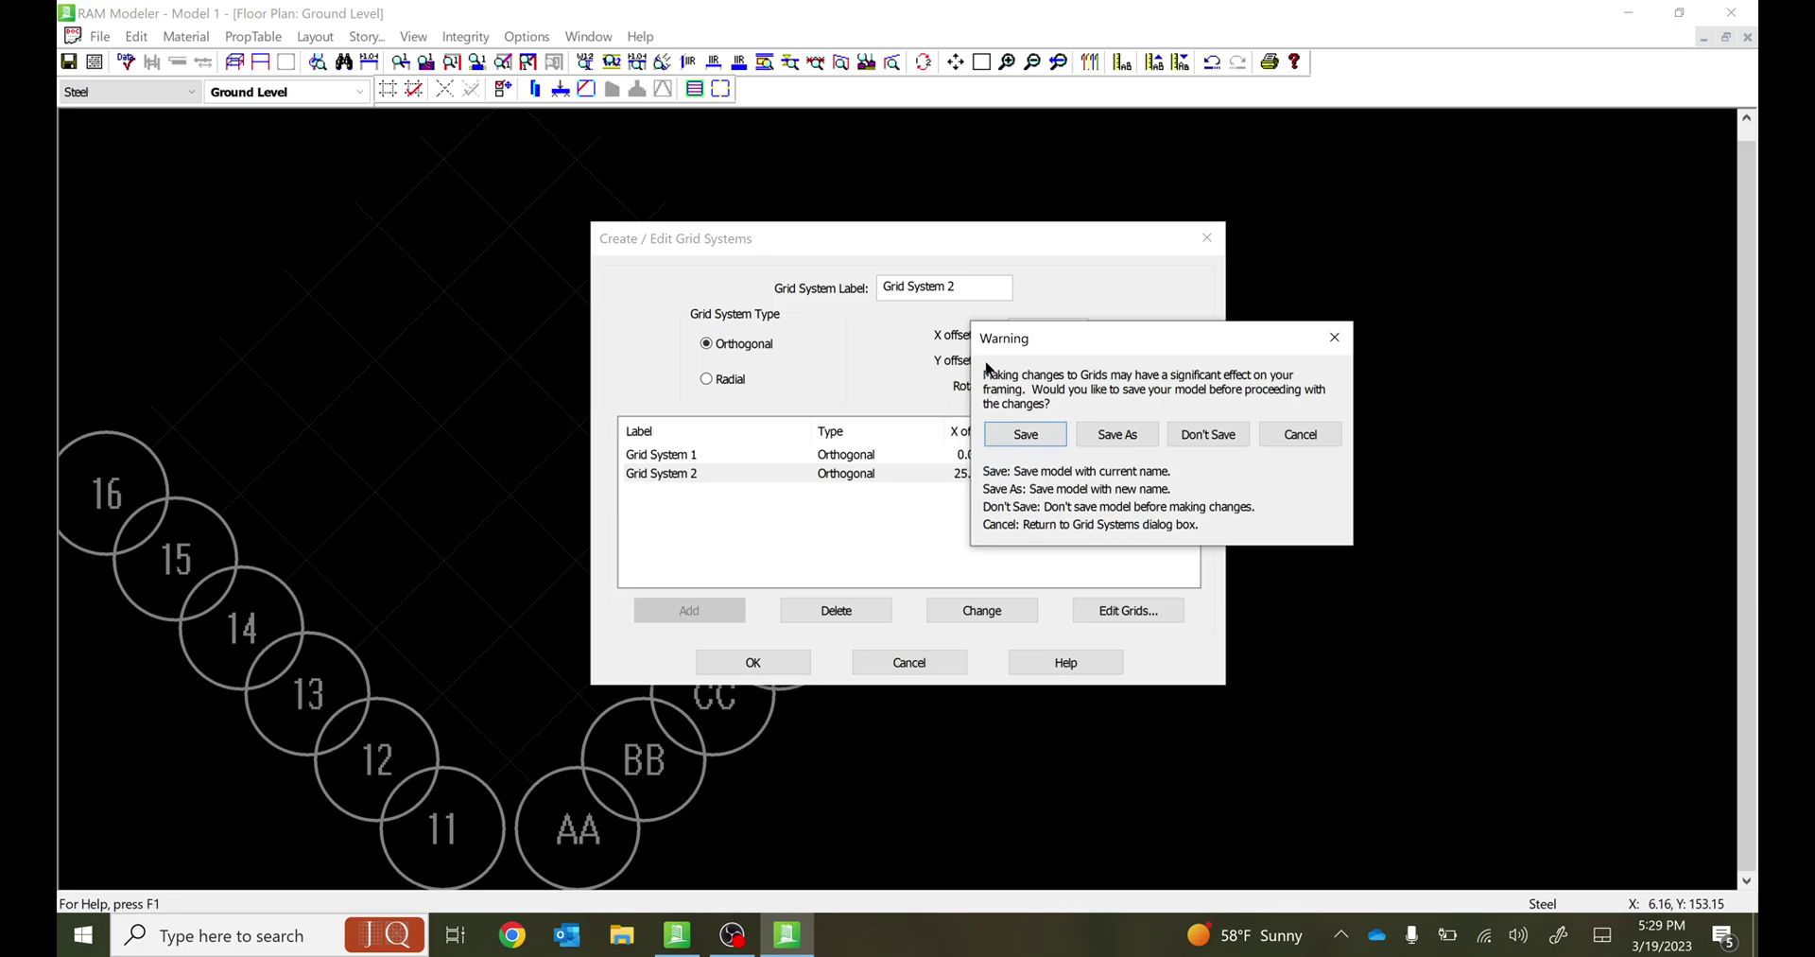
{"action": "left_click", "coordinate": [1026, 435]}
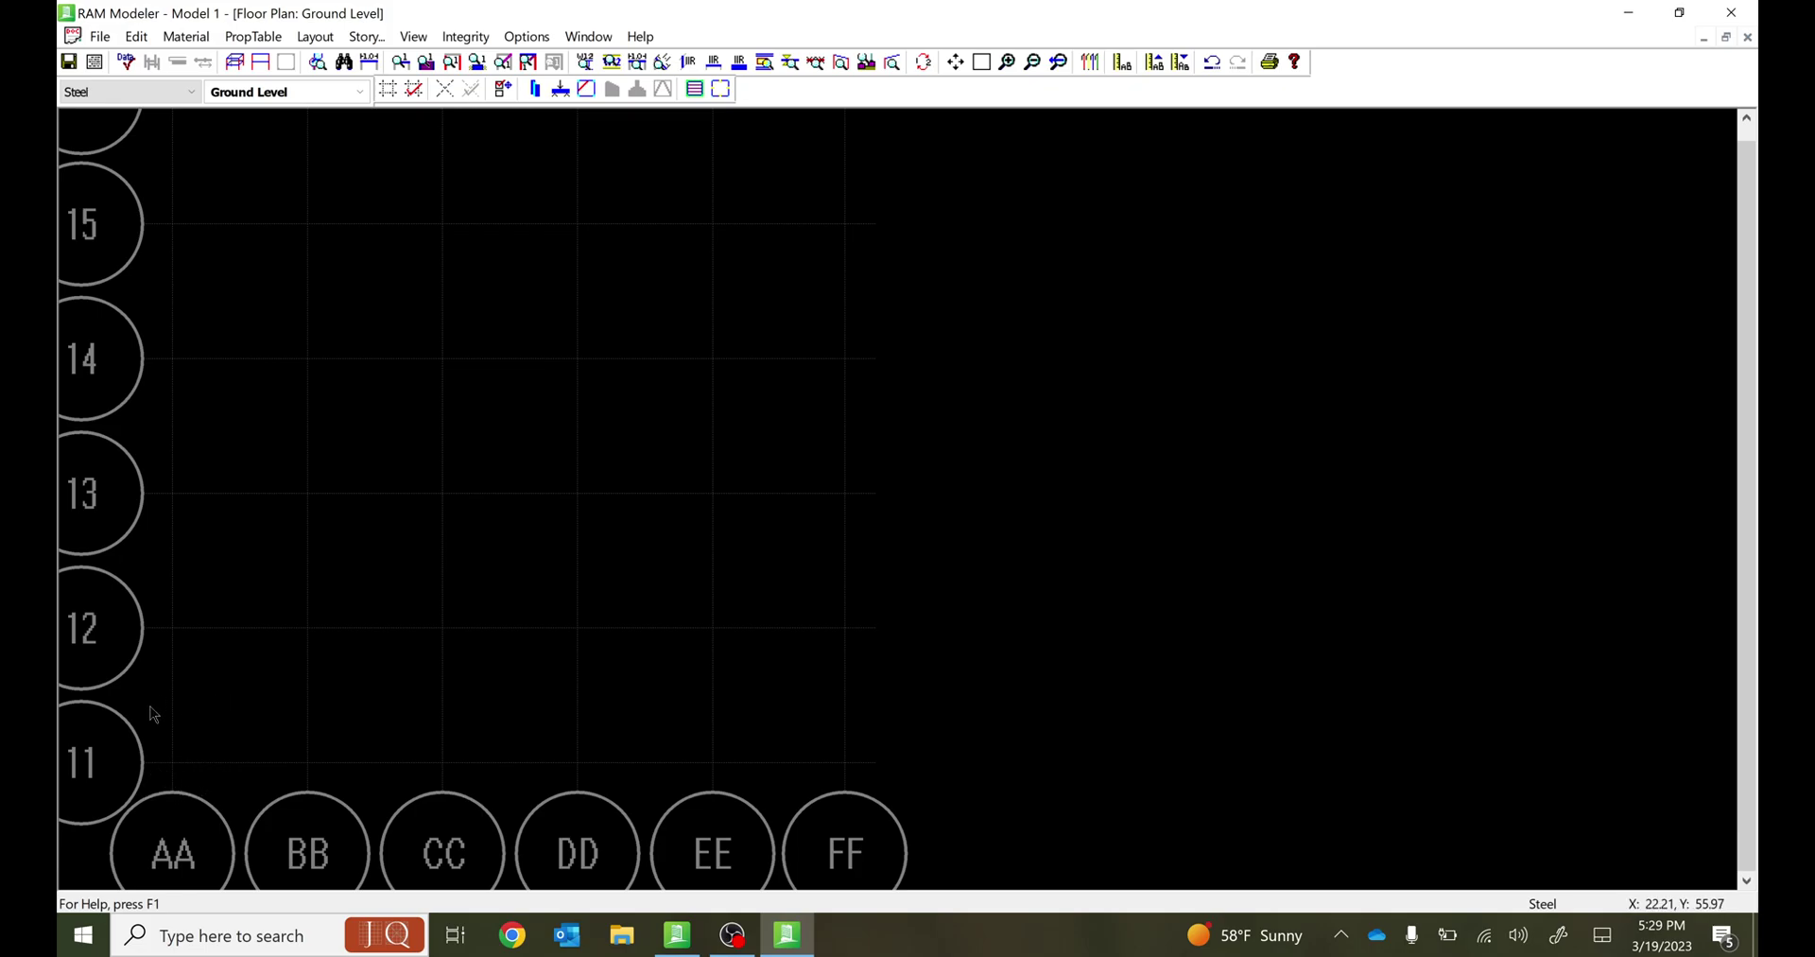
Assign Grid System 1 to the Ground Level floor type in addition to Grid System 2.
{"action": "left_click", "coordinate": [306, 42]}
{"action": "mouse_move", "coordinate": [459, 98]}
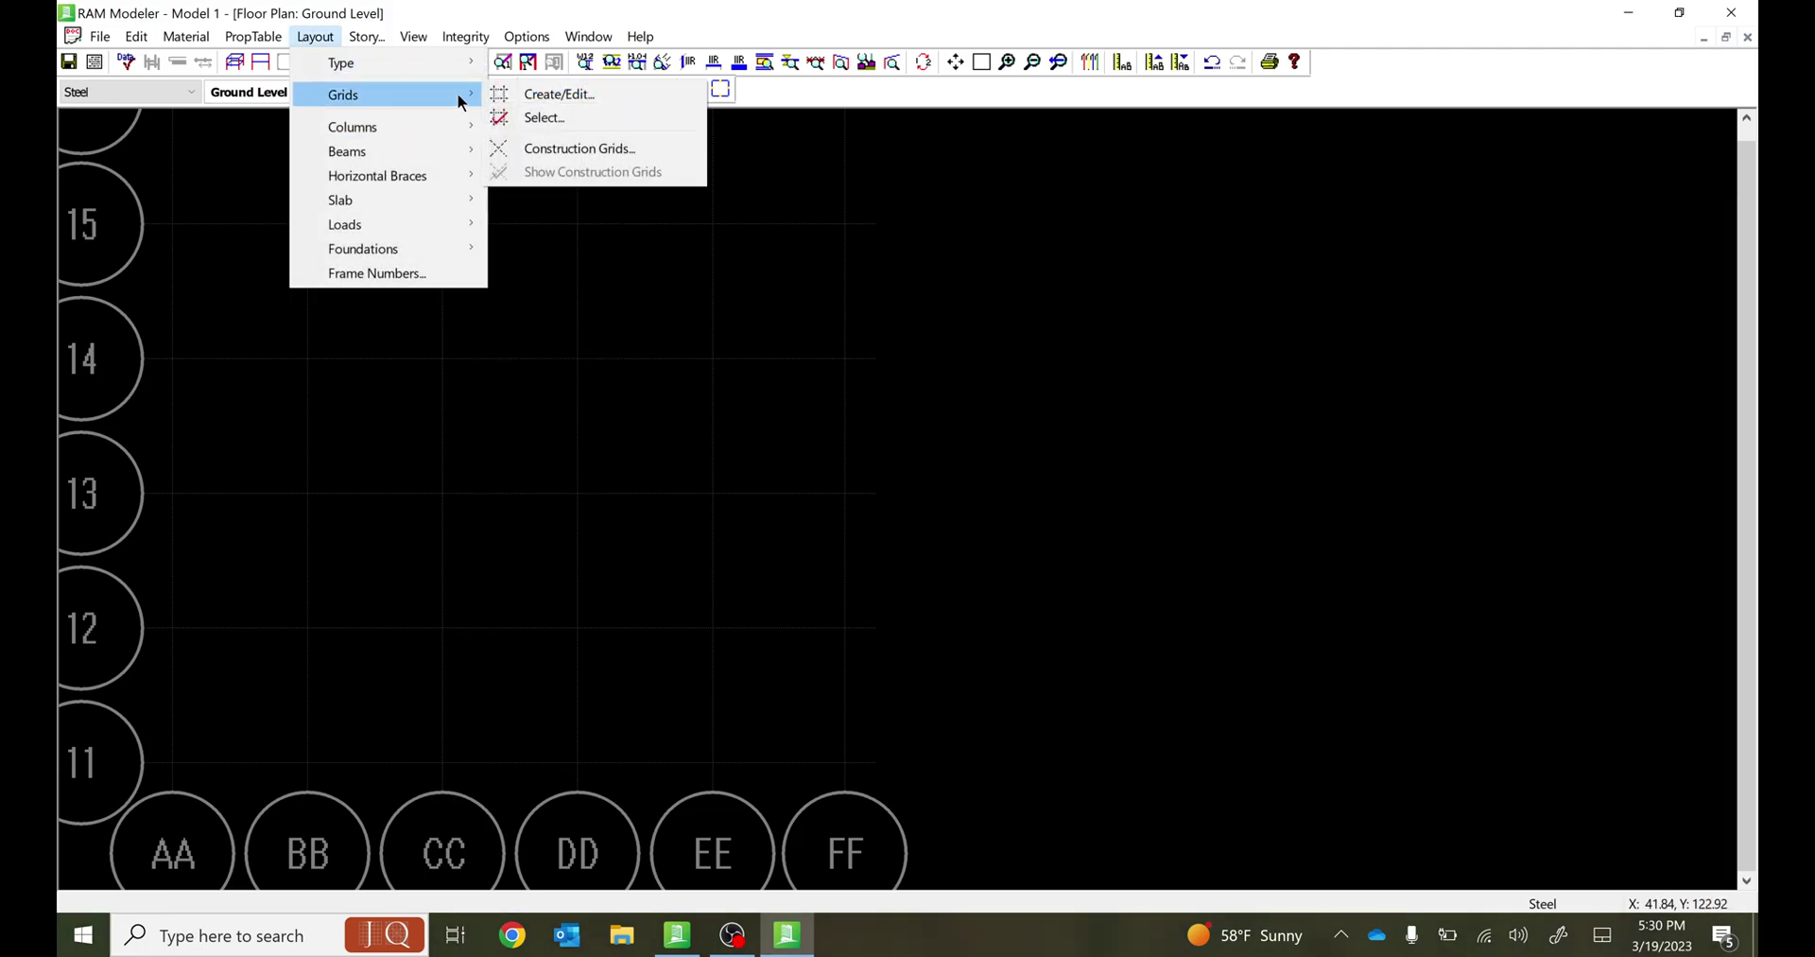
{"action": "left_click", "coordinate": [541, 117]}
{"action": "left_click", "coordinate": [677, 502]}
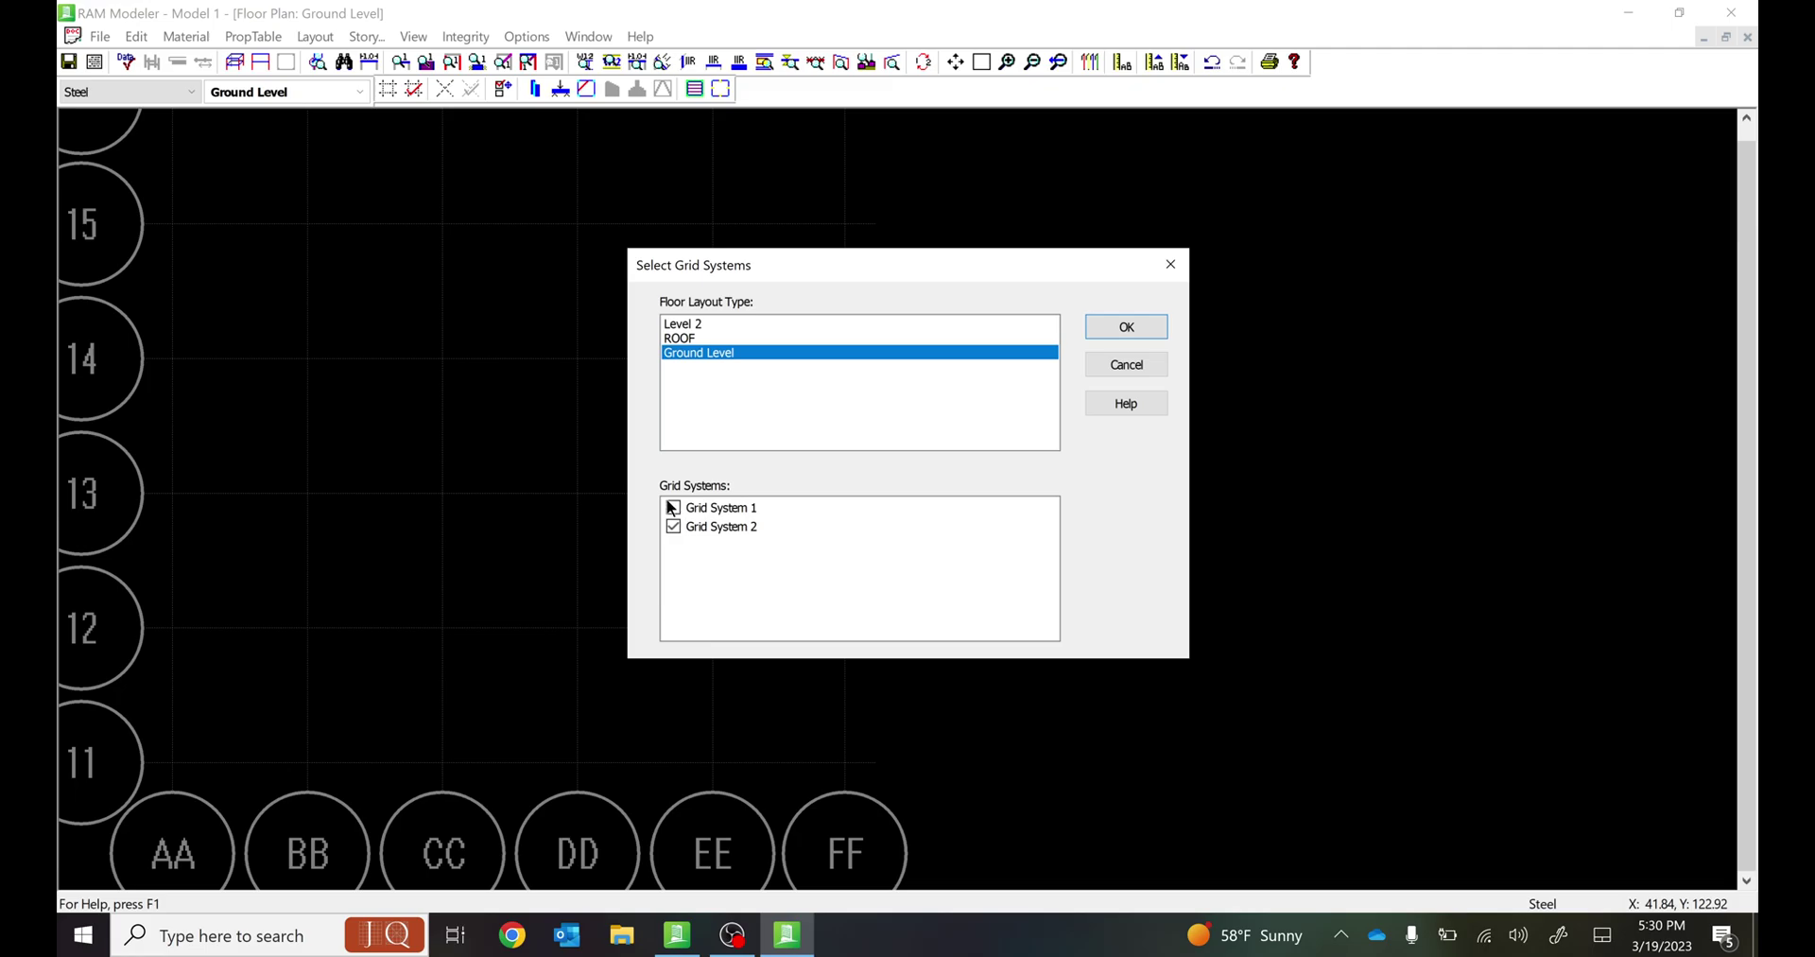
{"action": "left_click", "coordinate": [1137, 329]}
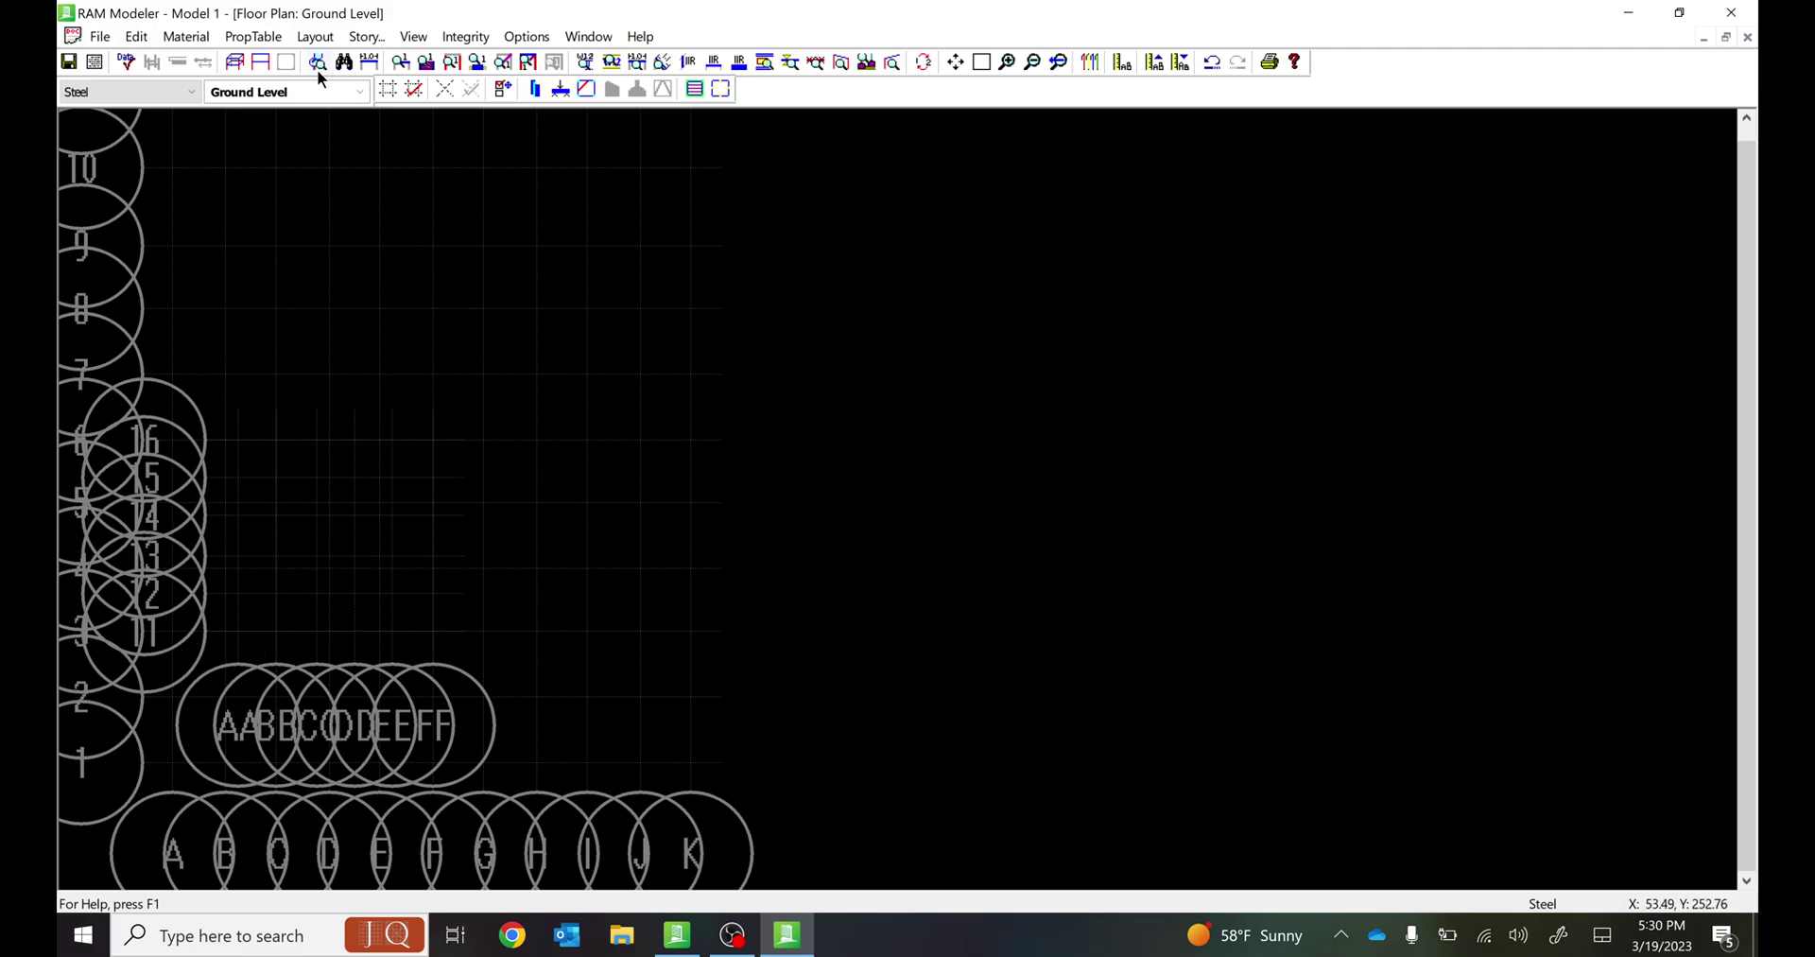
Remove Grid System 2 from the Ground Level floor type, leaving only Grid System 1 selected.
{"action": "left_click", "coordinate": [314, 36]}
{"action": "mouse_move", "coordinate": [471, 103]}
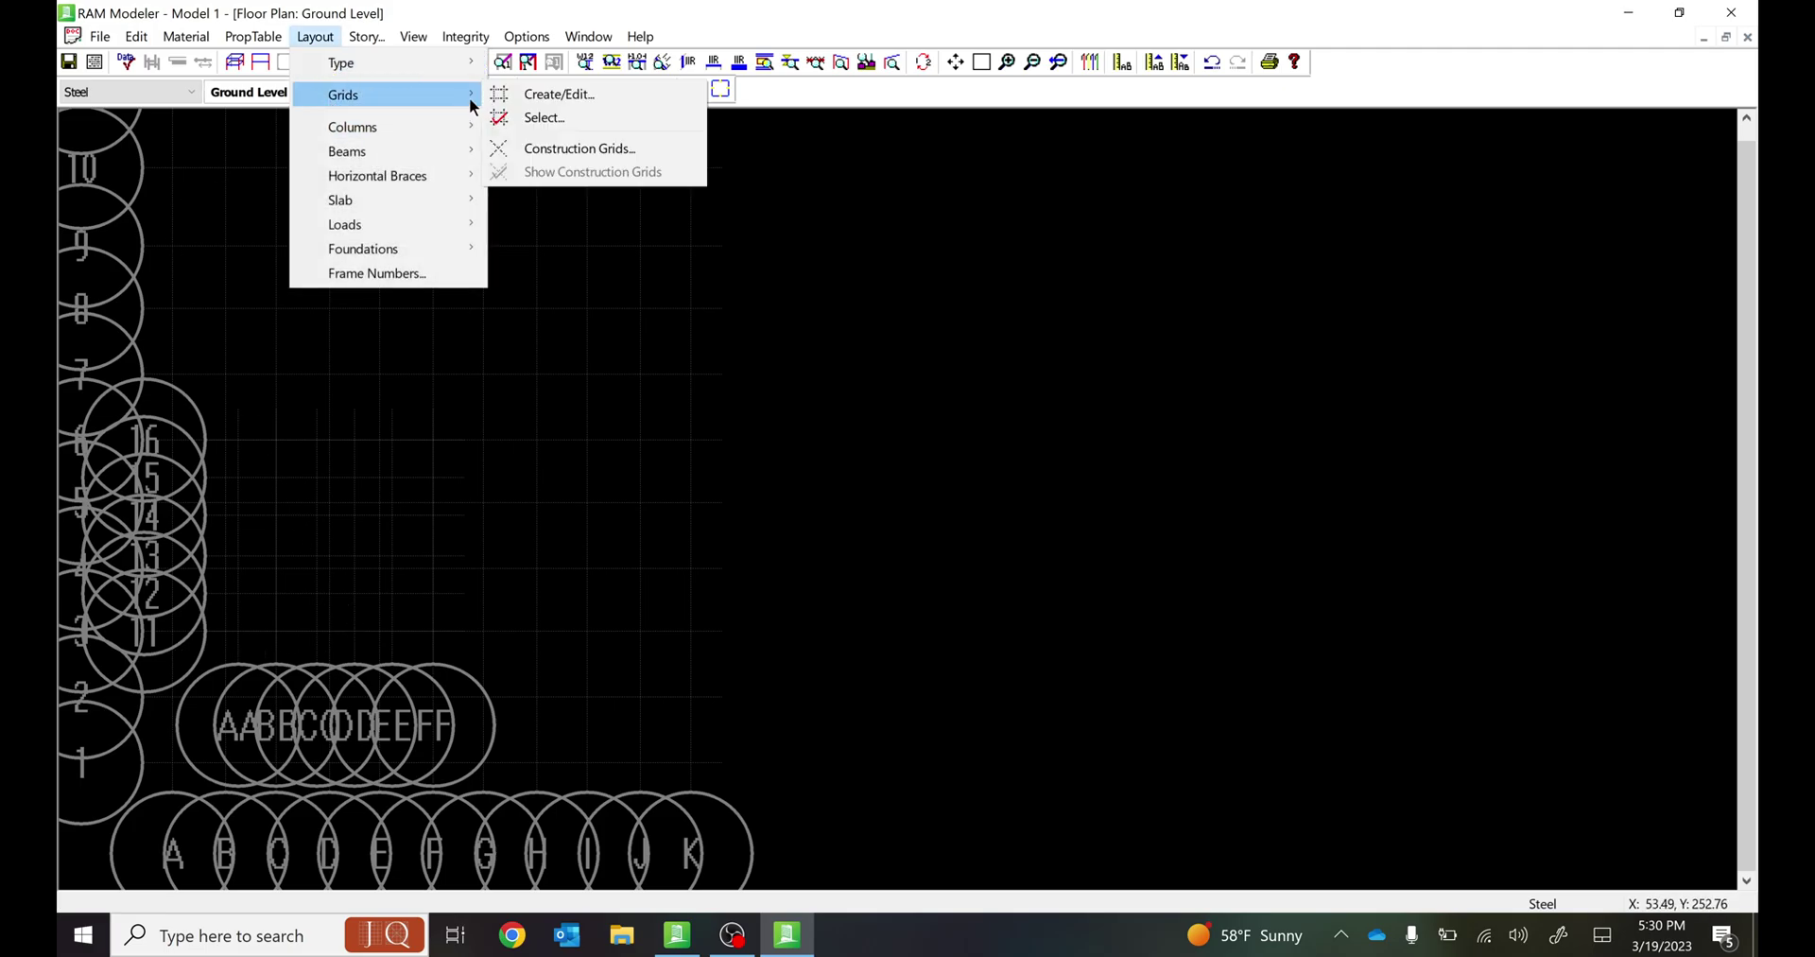
{"action": "left_click", "coordinate": [544, 117]}
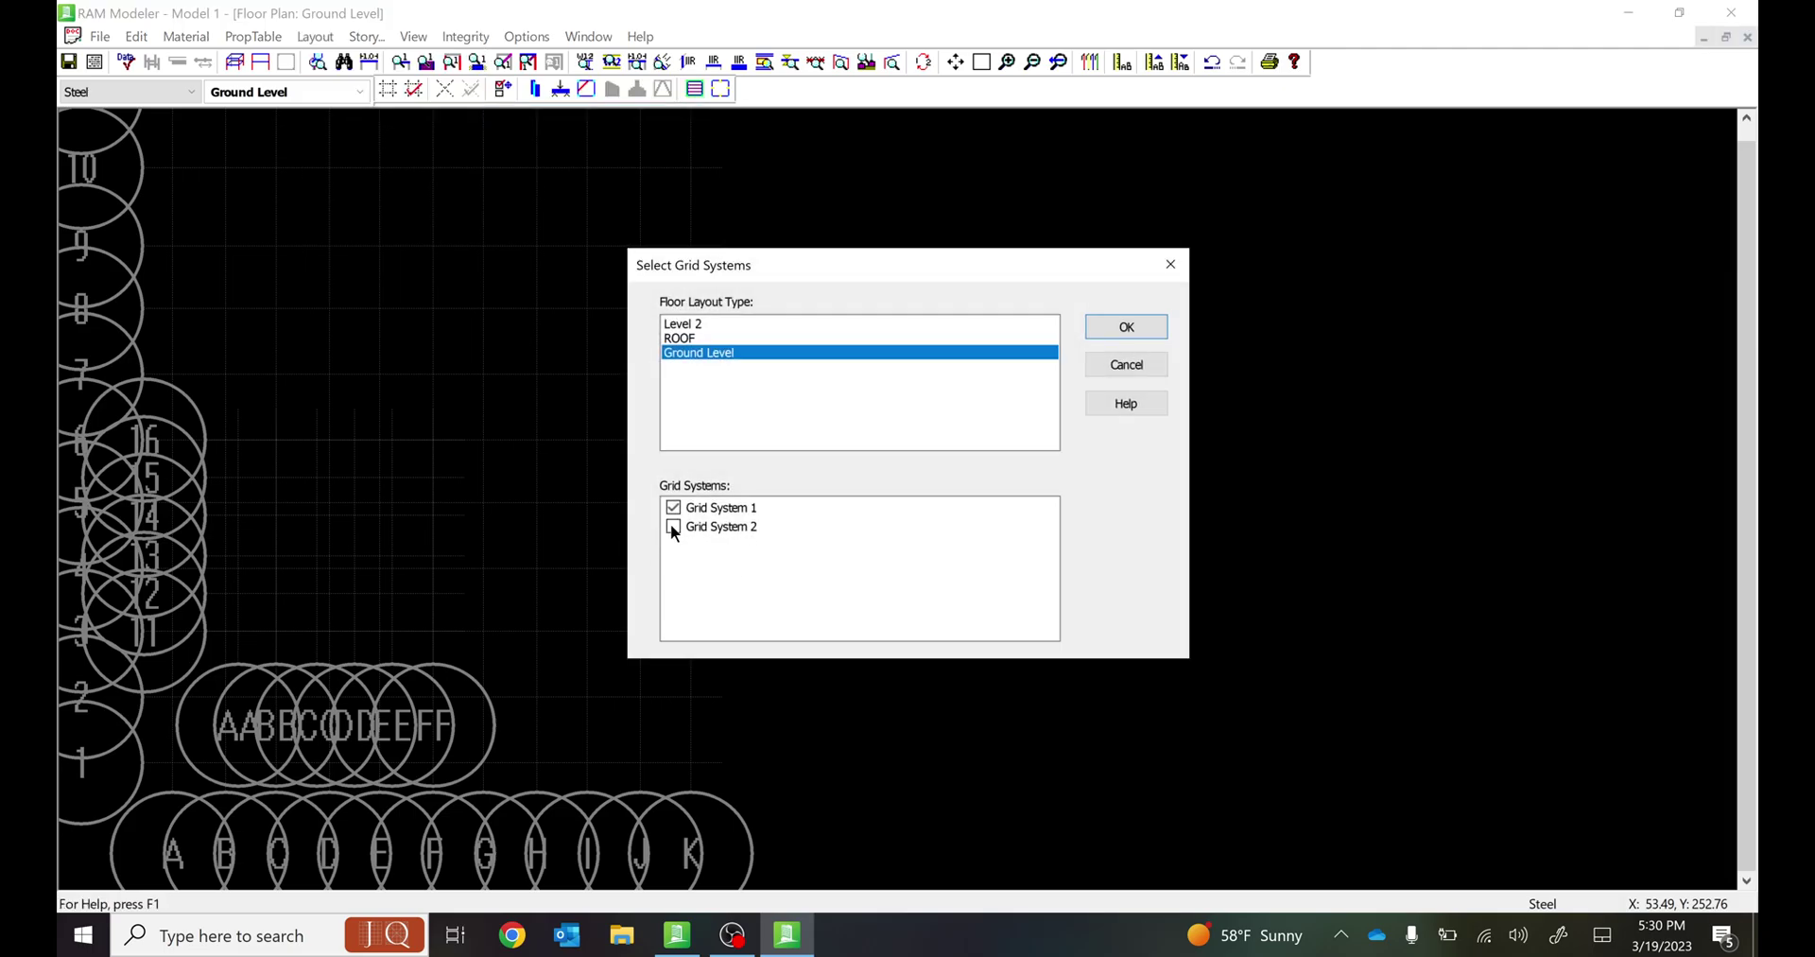
{"action": "left_click", "coordinate": [1131, 326]}
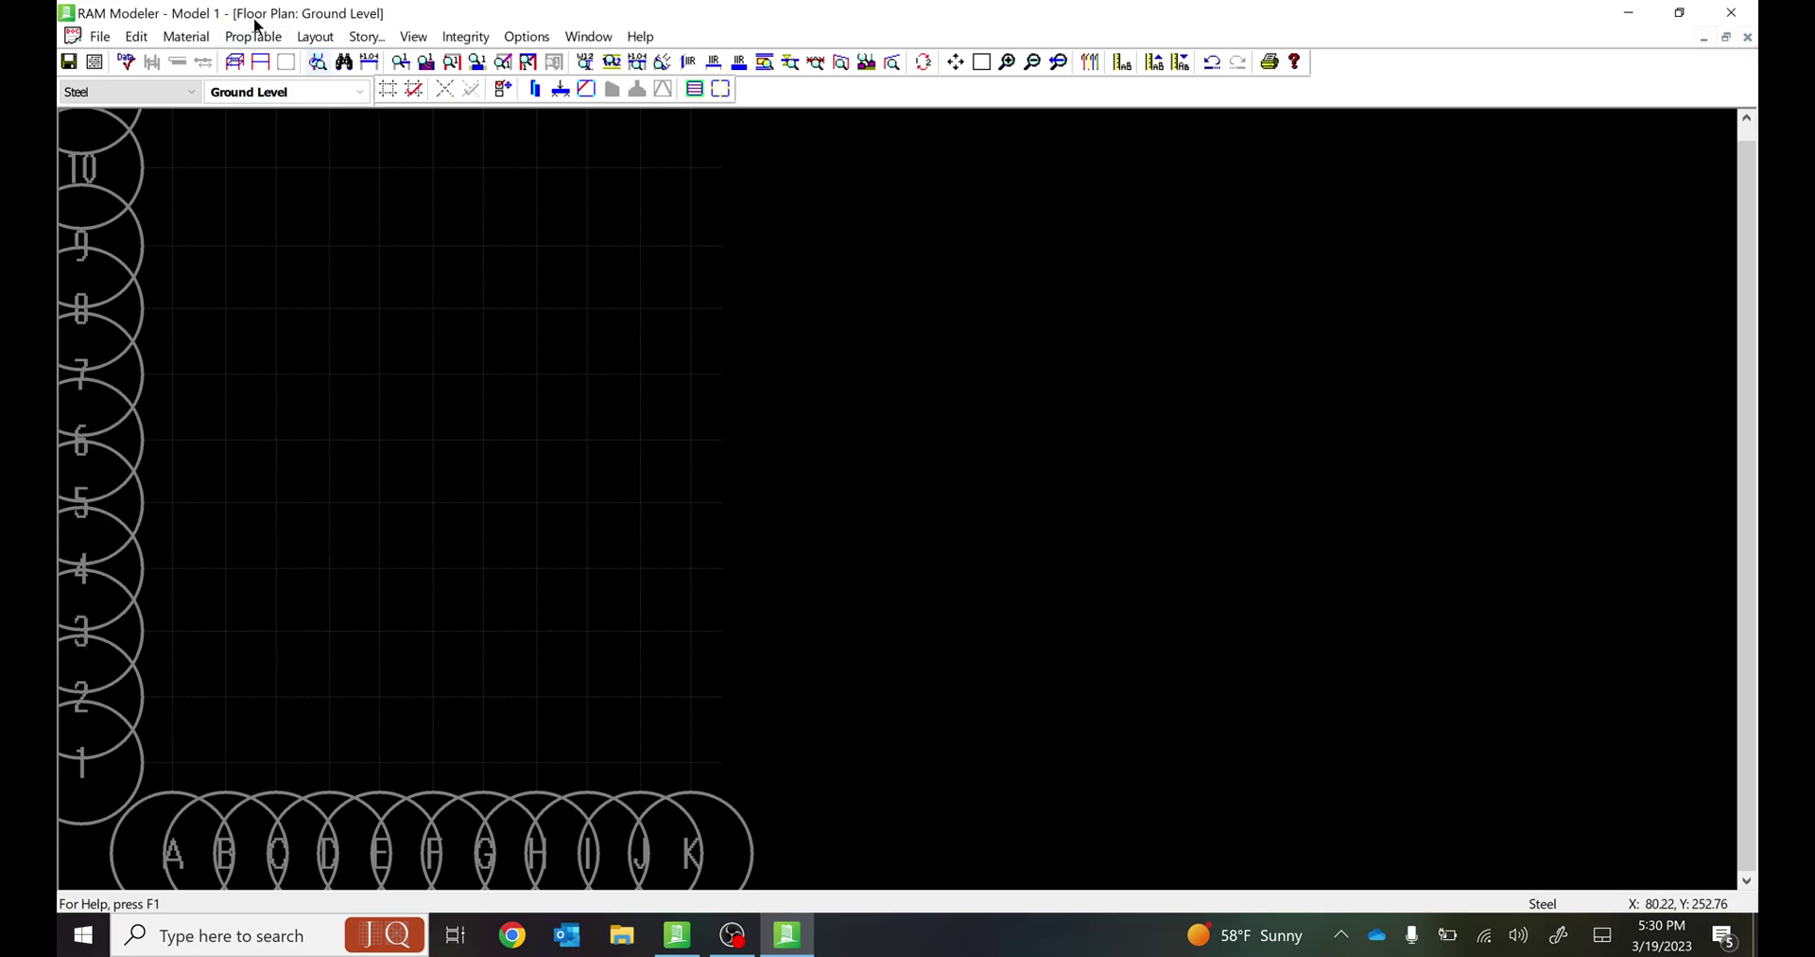
Add a radial grid system labelled Grid System 3 with zero offsets and rotation.
{"action": "left_click", "coordinate": [317, 38]}
{"action": "mouse_move", "coordinate": [437, 93]}
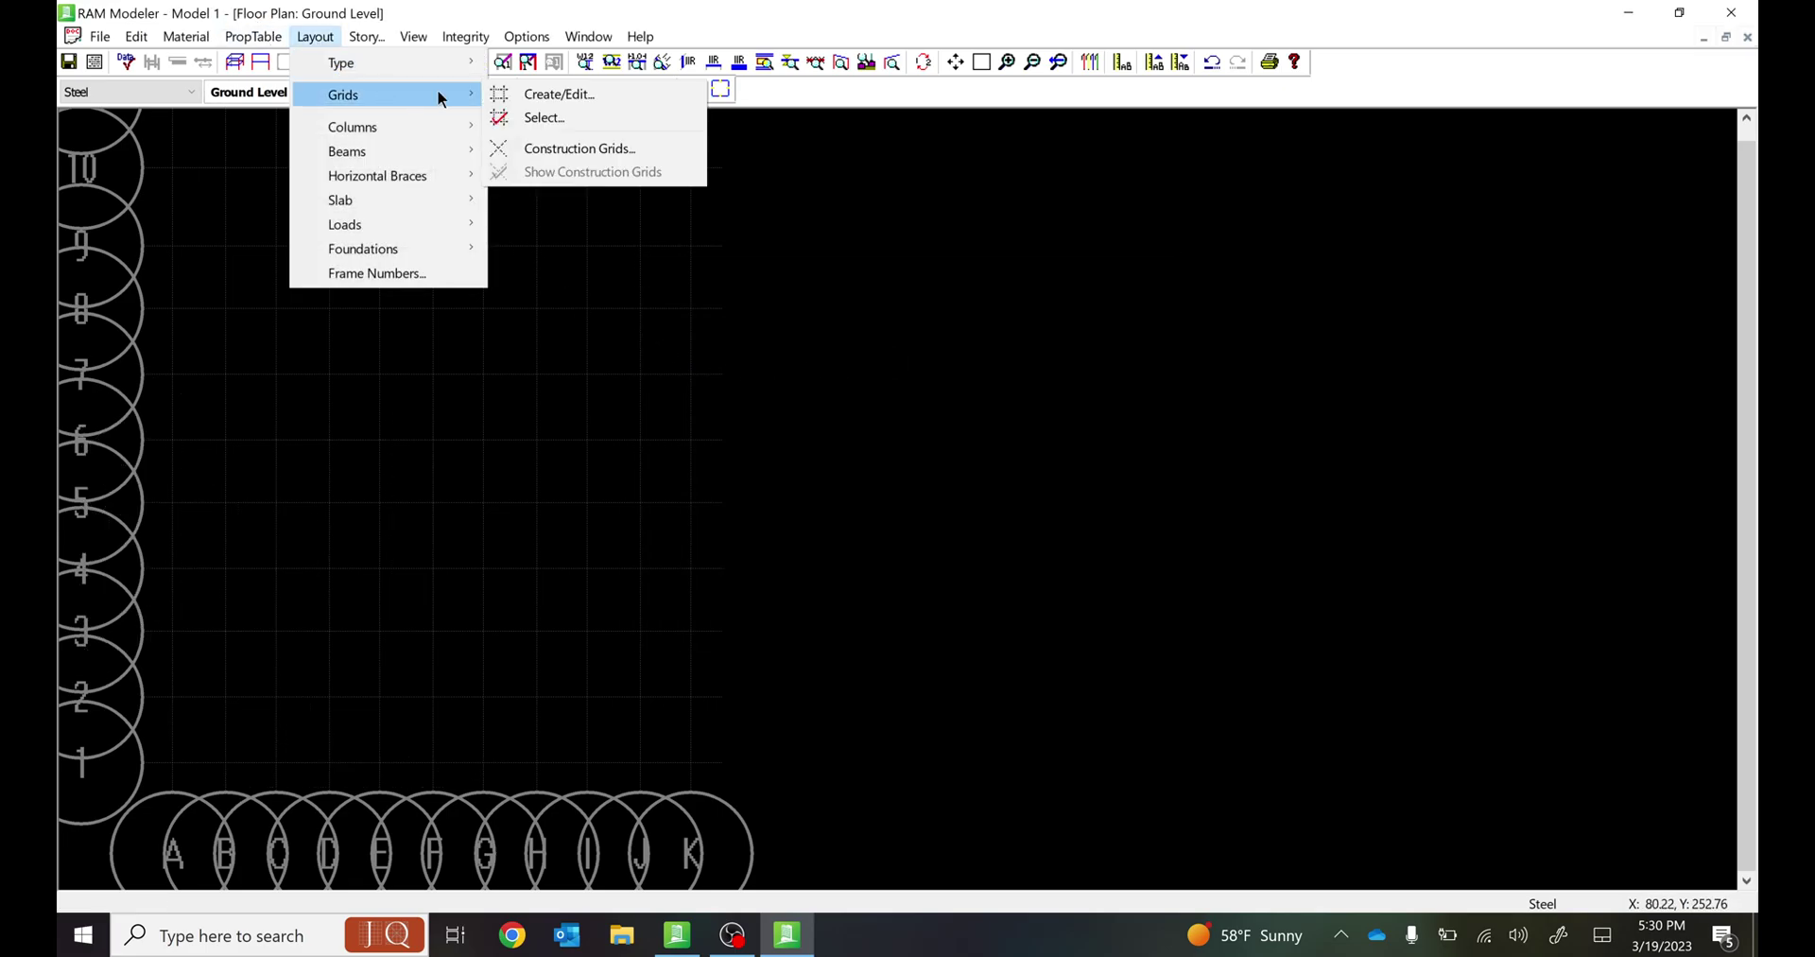
{"action": "left_click", "coordinate": [544, 95]}
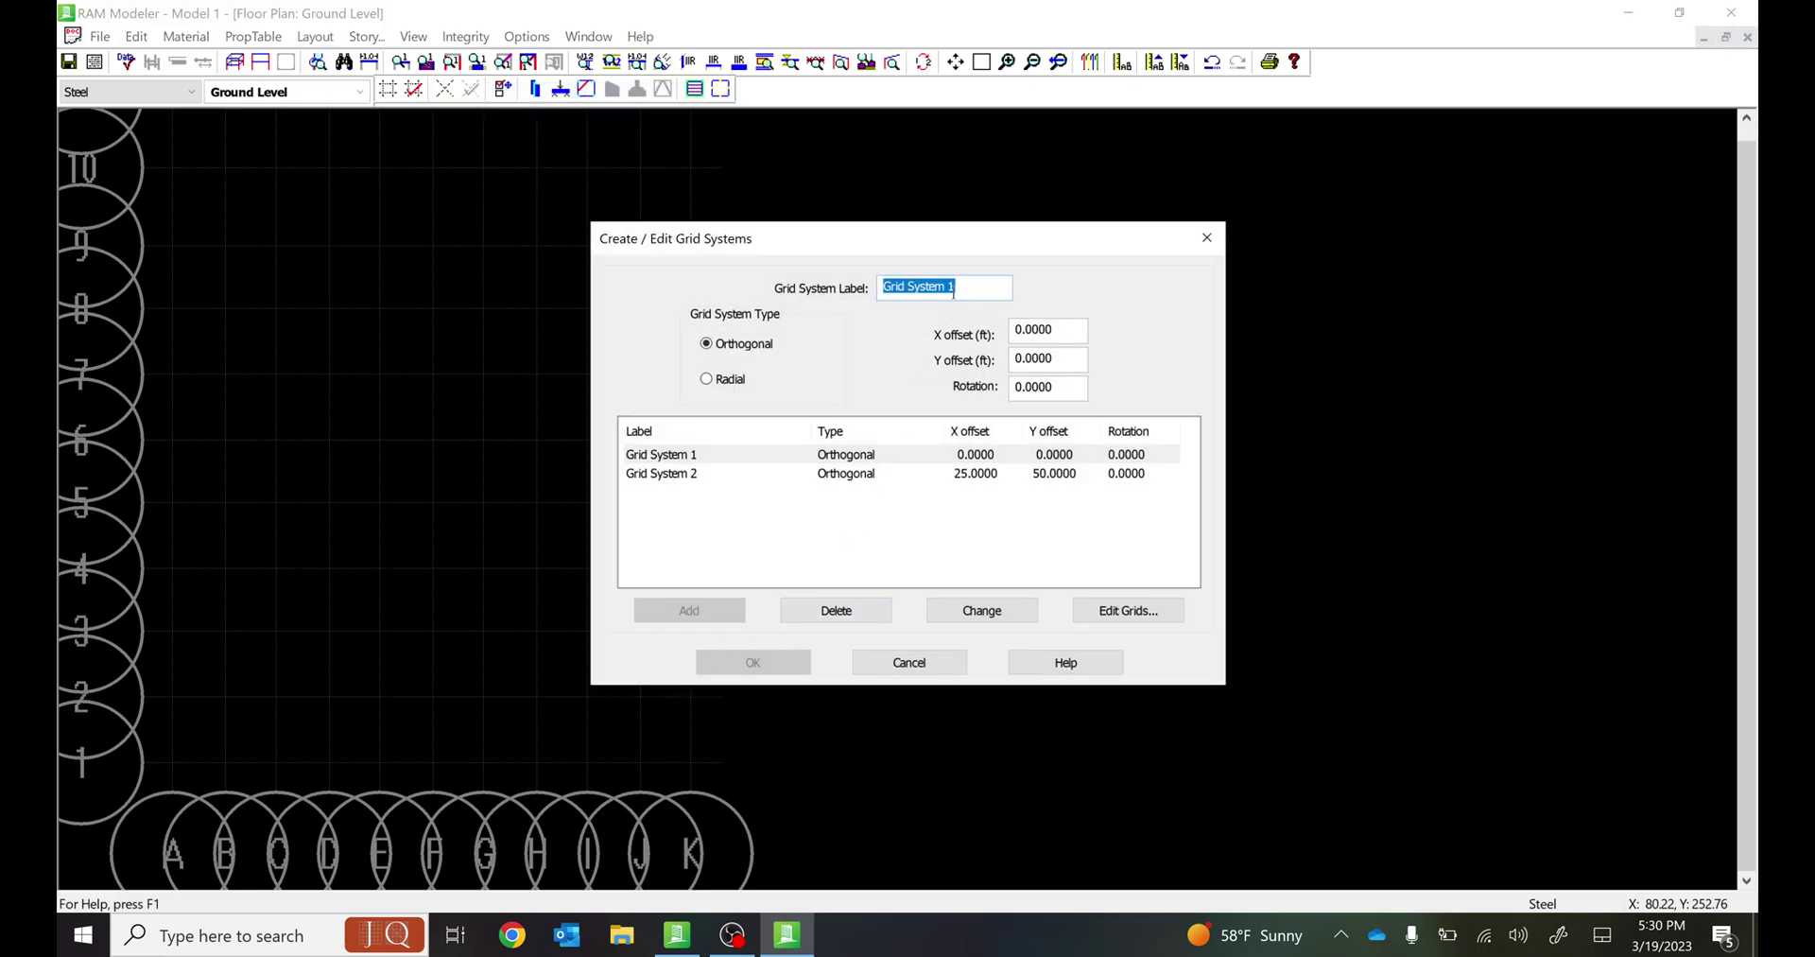
{"action": "left_click_drag", "start_coordinate": [948, 288], "coordinate": [978, 290]}
{"action": "type", "text": "3"}
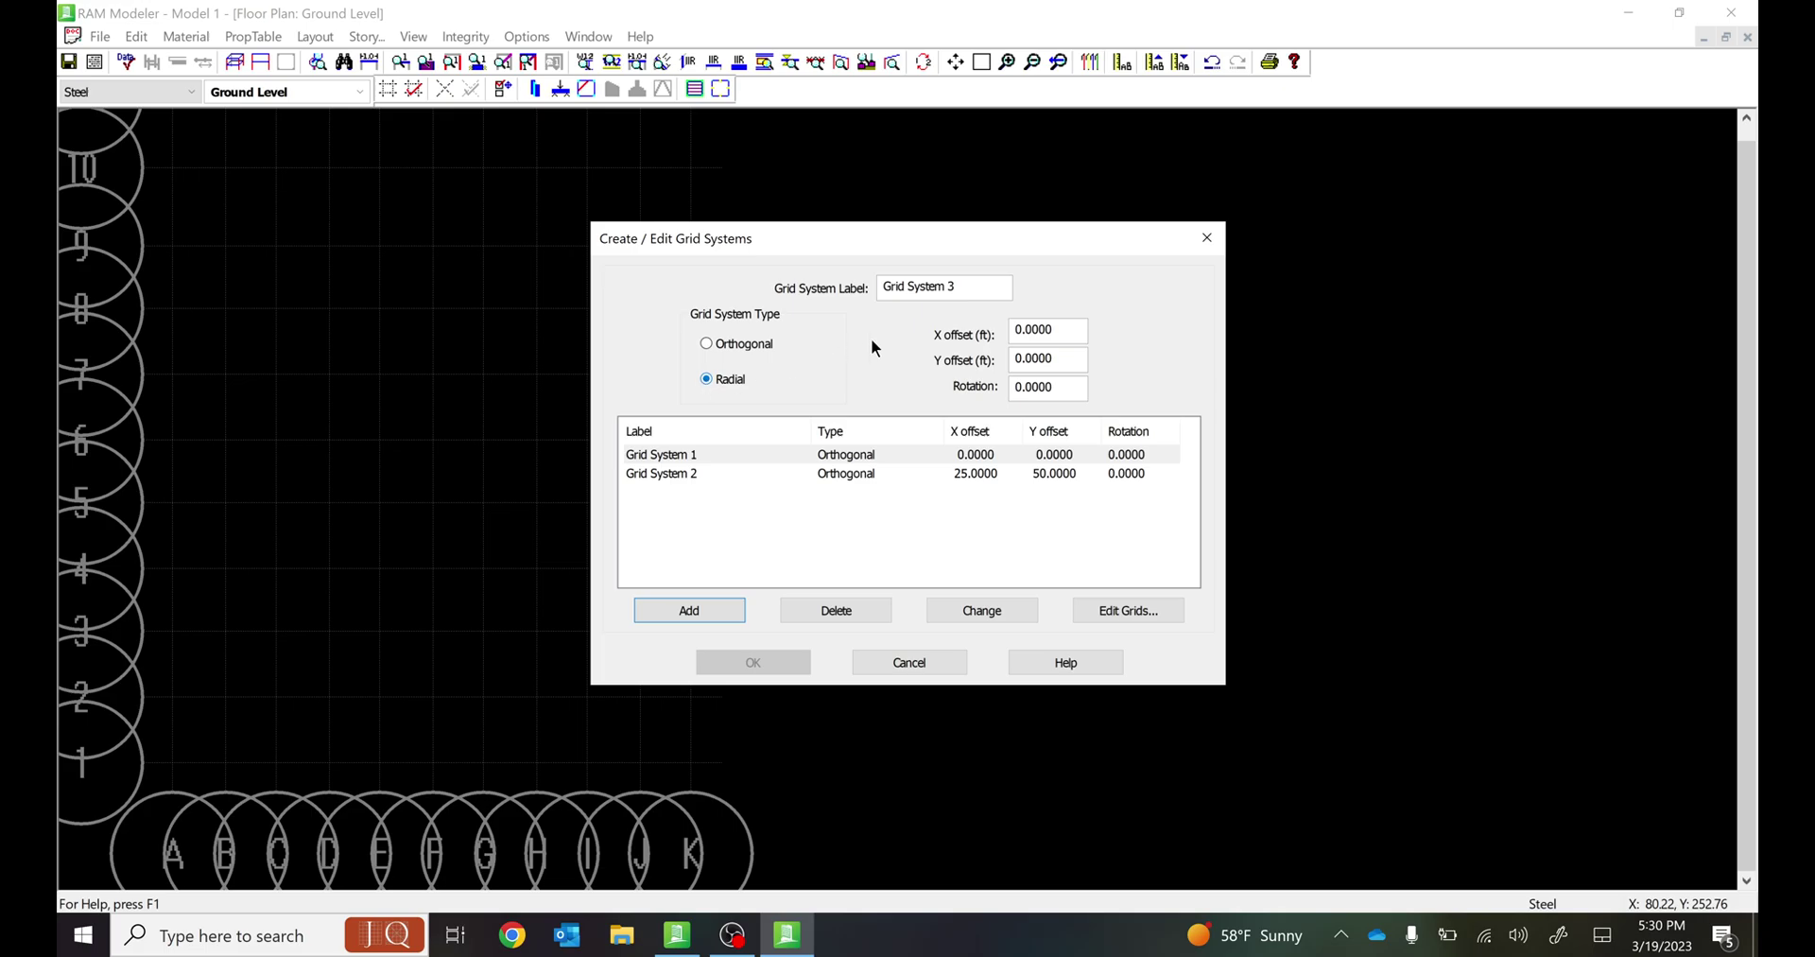
{"action": "left_click", "coordinate": [693, 611]}
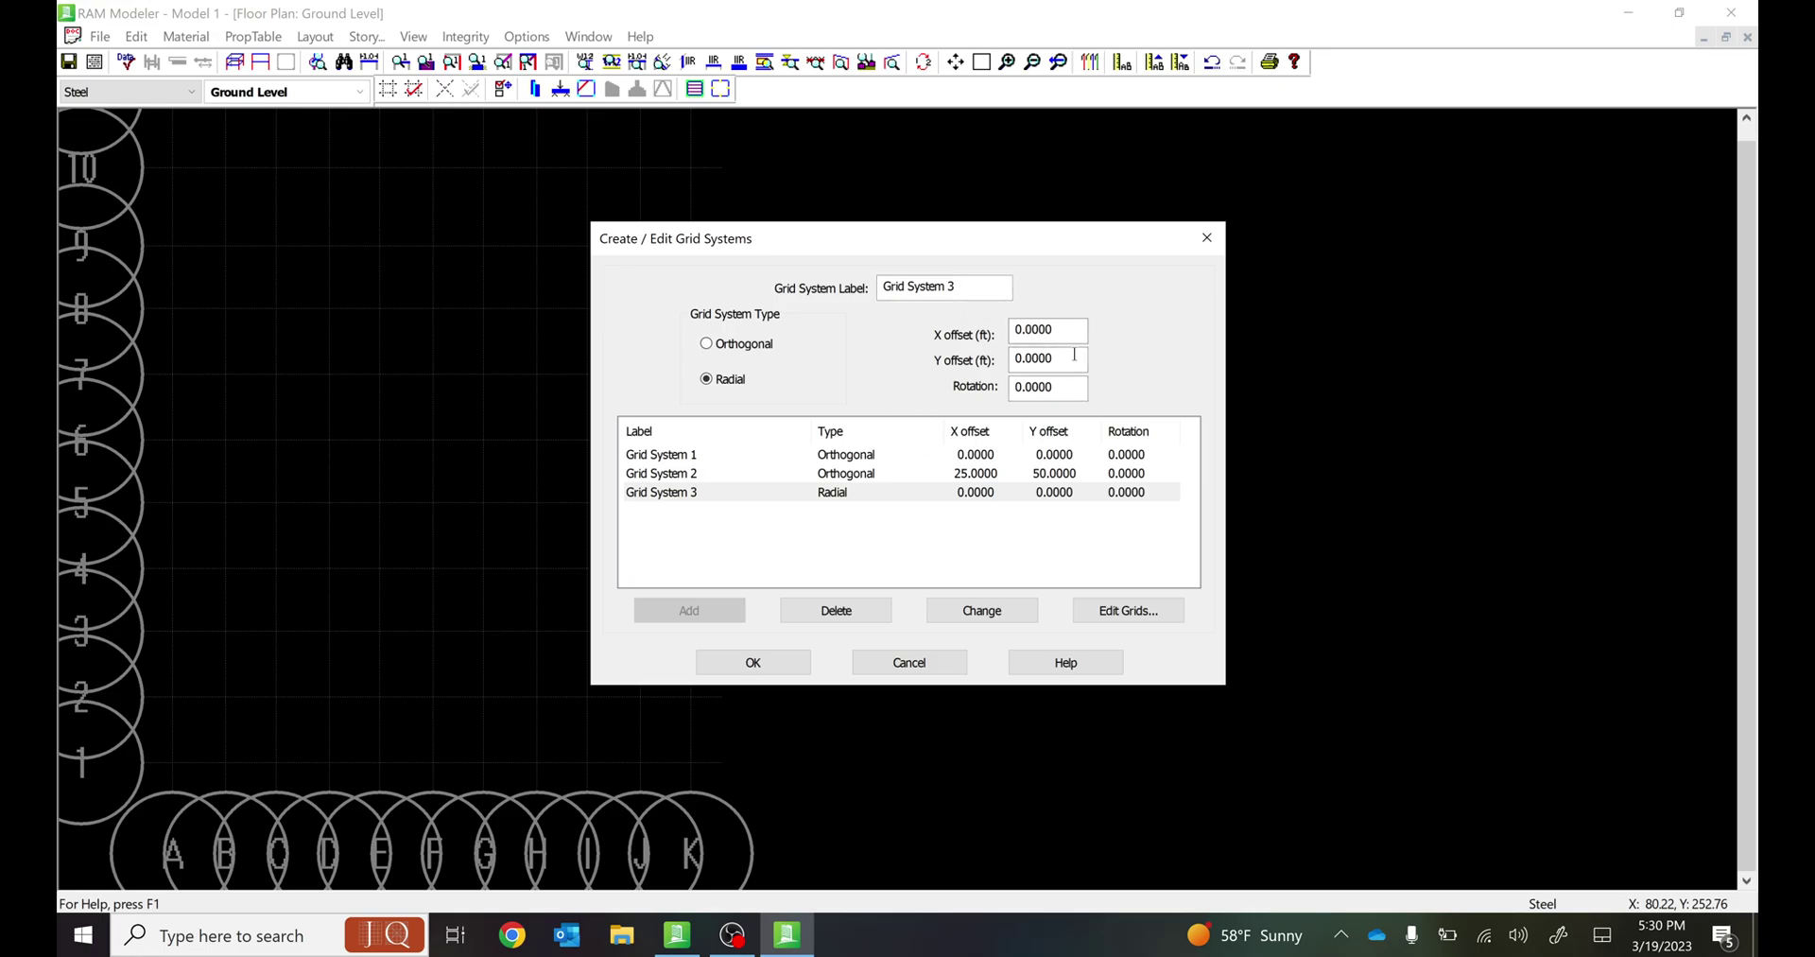
Generate the radial grids of Grid System 3 from label Z at angle 0, with a 10-degree increment and 5 additional grids.
{"action": "left_click", "coordinate": [657, 493]}
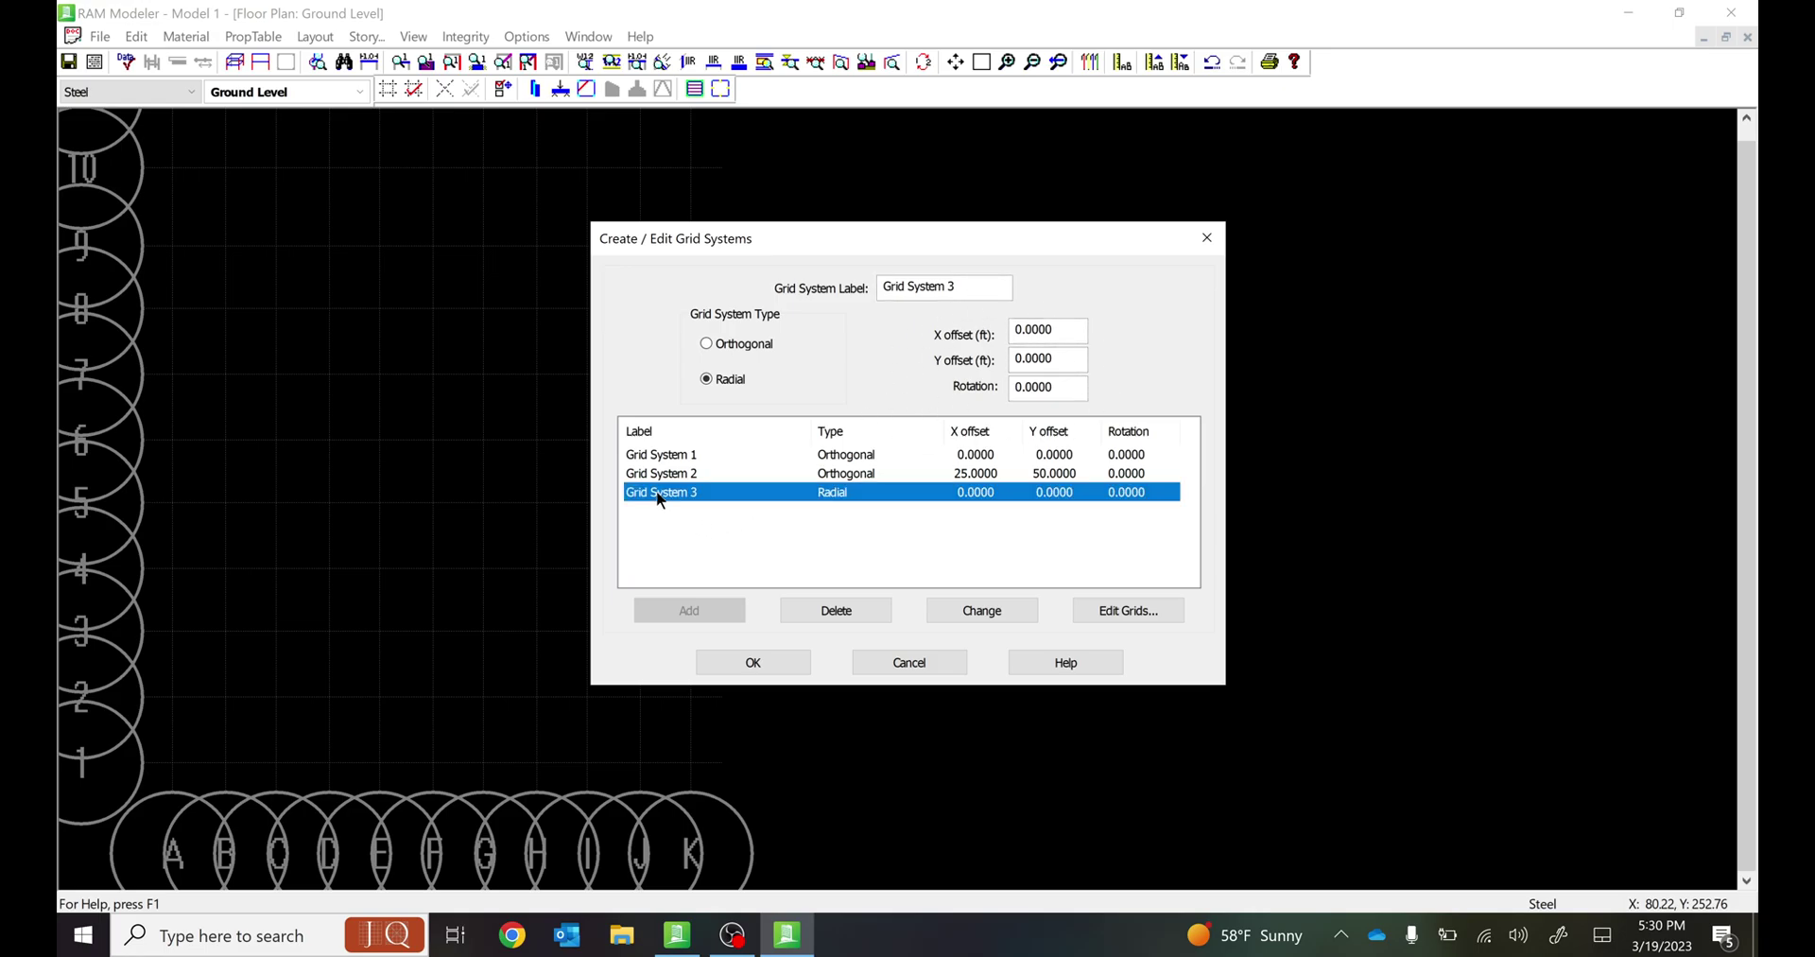
{"action": "left_click", "coordinate": [1136, 605]}
{"action": "left_click", "coordinate": [702, 270]}
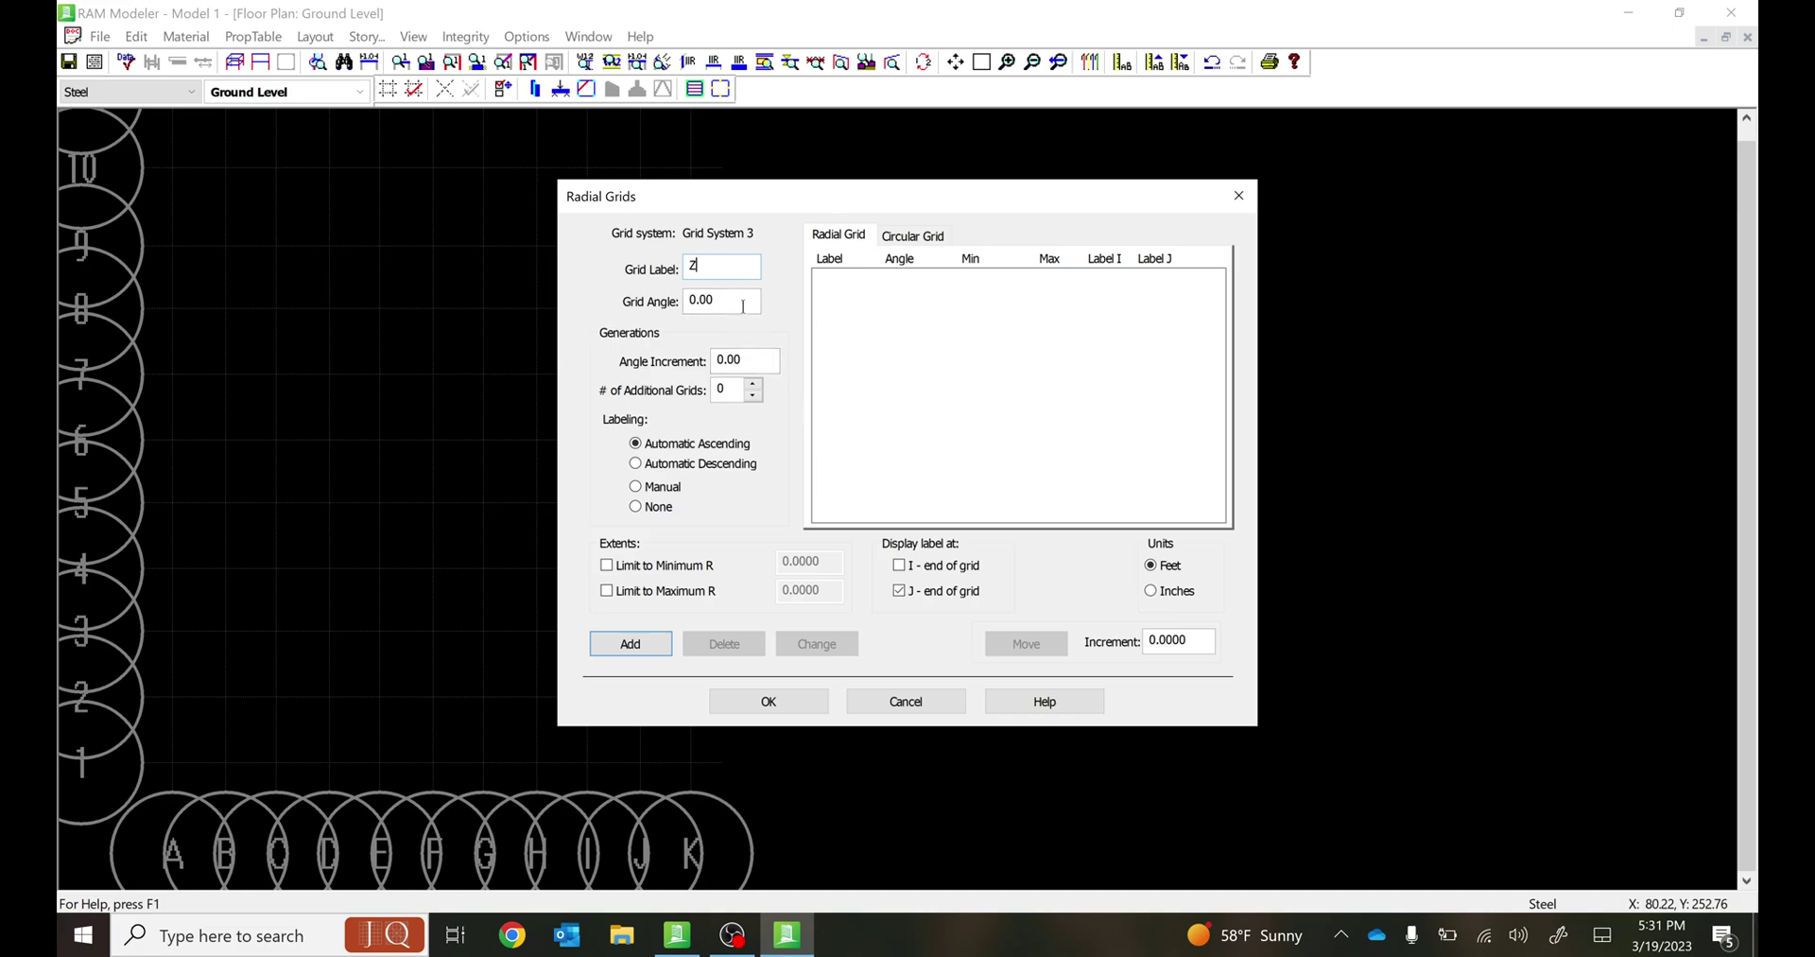
{"action": "double_click", "coordinate": [752, 358]}
{"action": "type", "text": "1"}
{"action": "left_click", "coordinate": [754, 383]}
{"action": "left_click", "coordinate": [754, 383]}
{"action": "left_click", "coordinate": [753, 383]}
{"action": "left_click", "coordinate": [632, 645]}
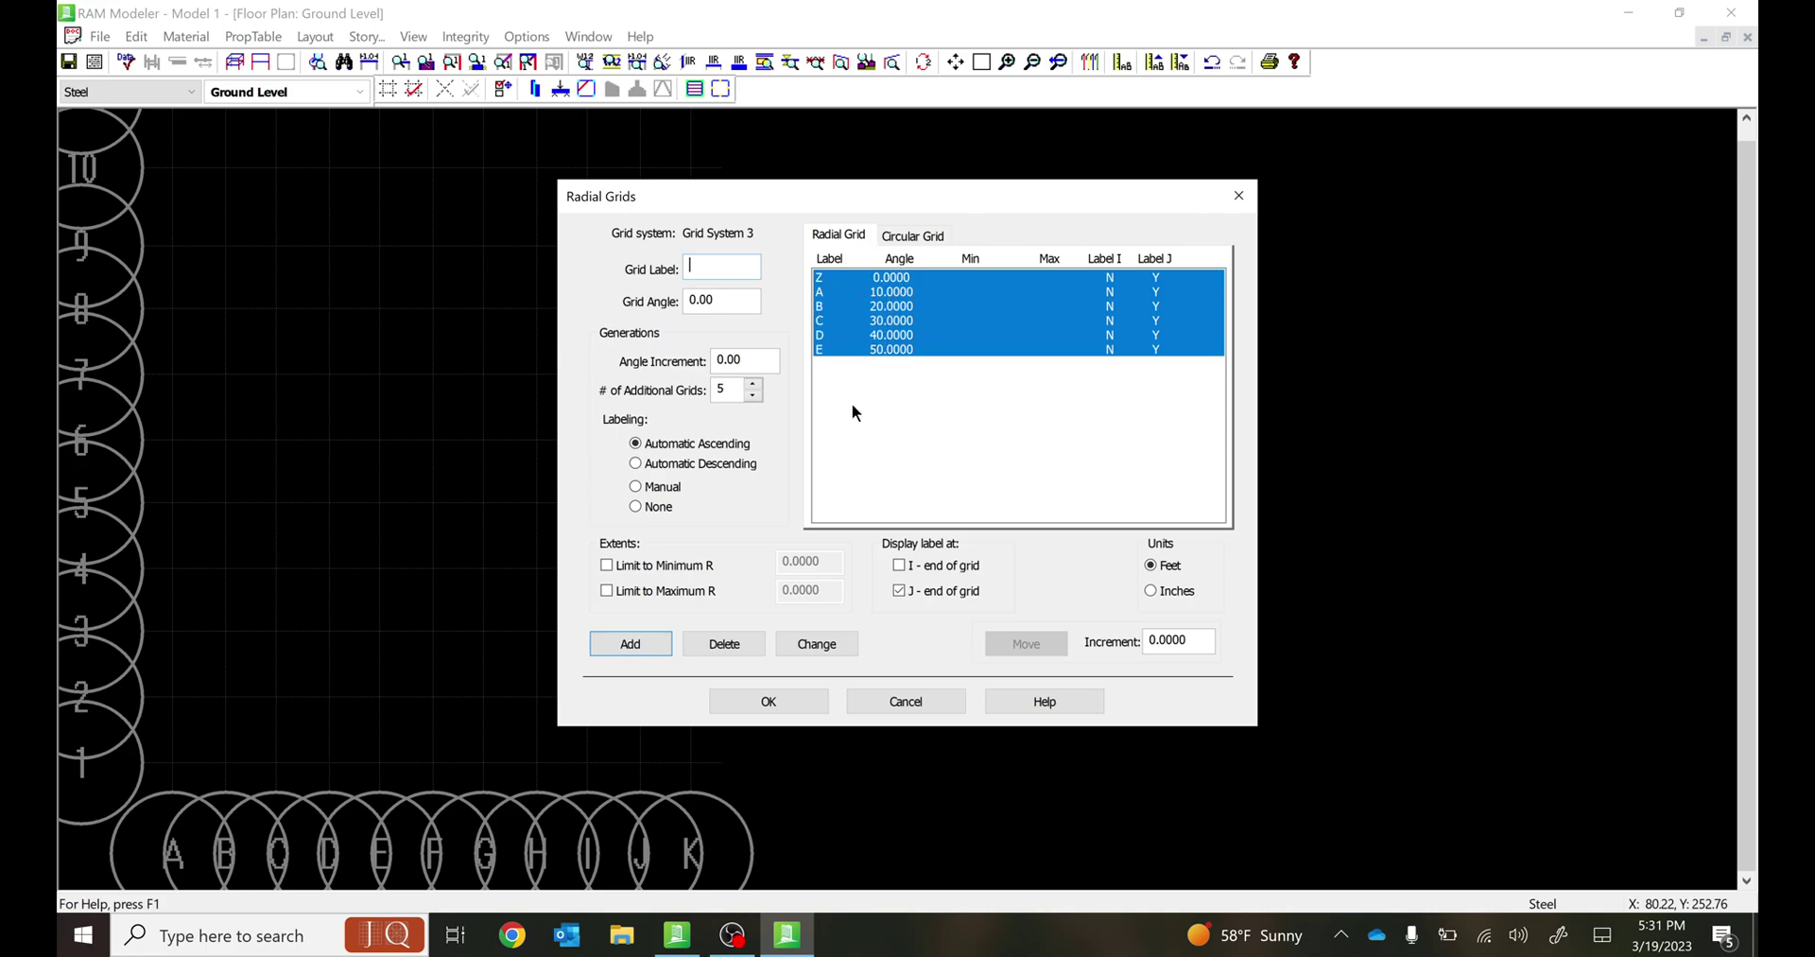
Relabel the radial grid at 20 degrees as X and the one at 10 degrees as Y.
{"action": "left_click", "coordinate": [824, 291]}
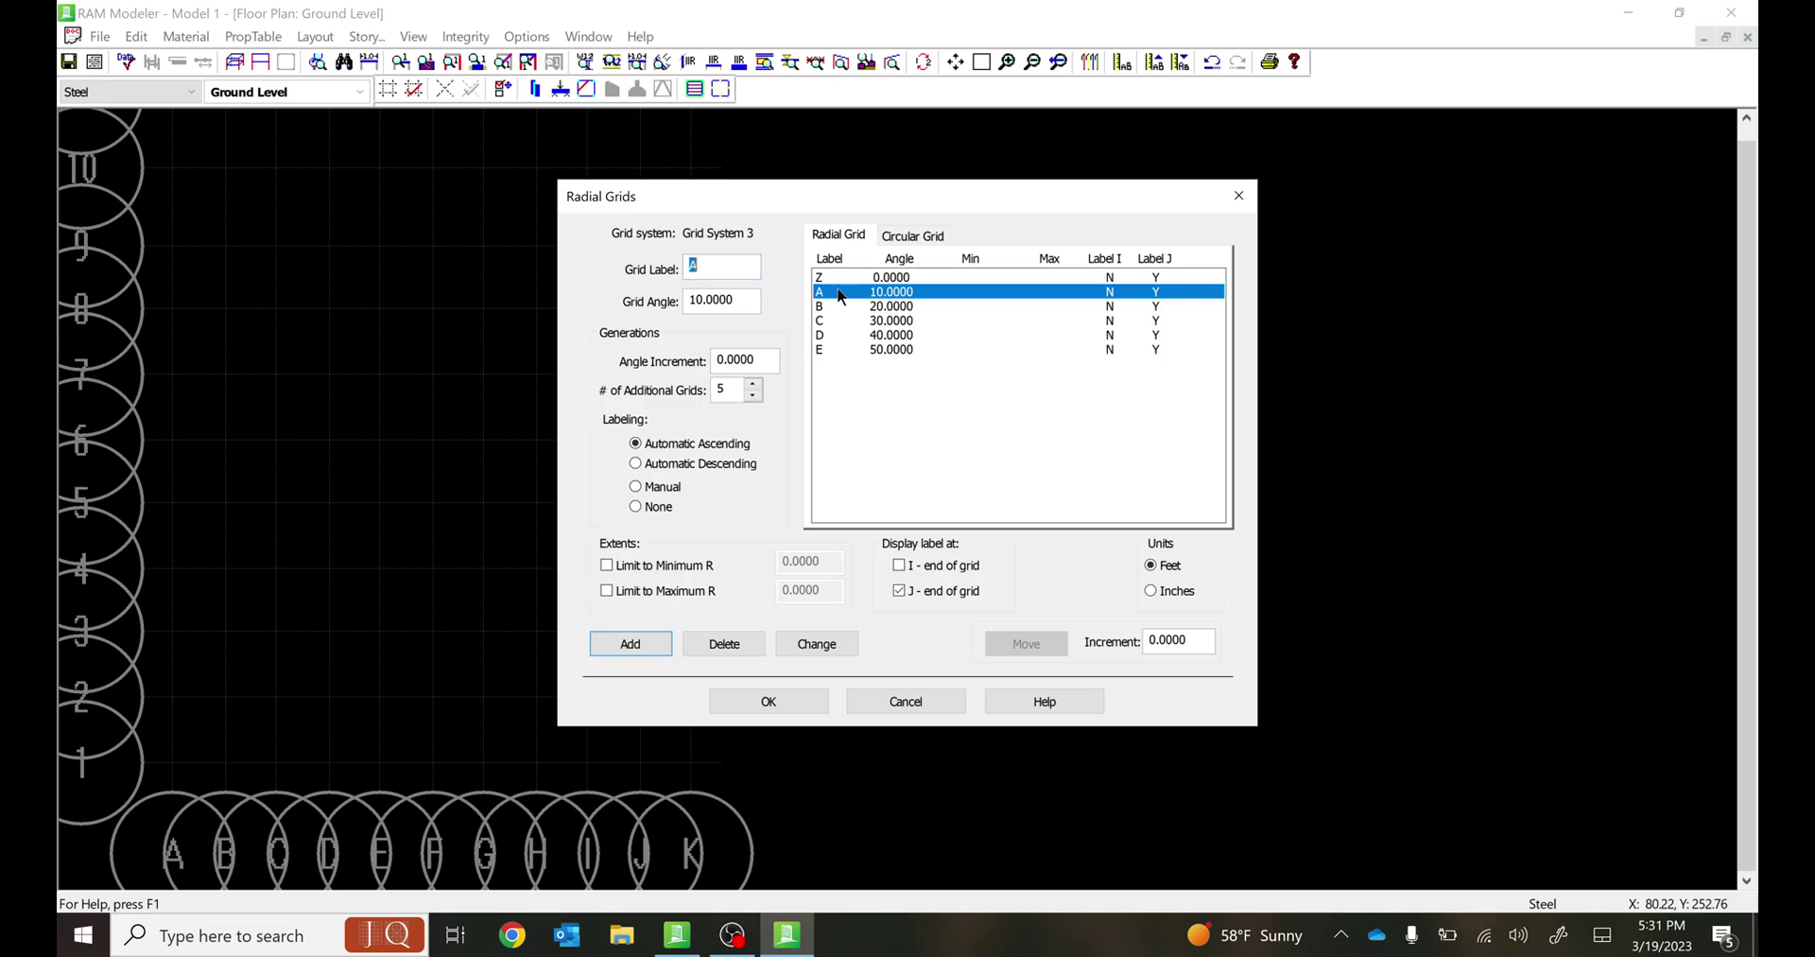
{"action": "type", "text": "Y"}
{"action": "left_click", "coordinate": [825, 307]}
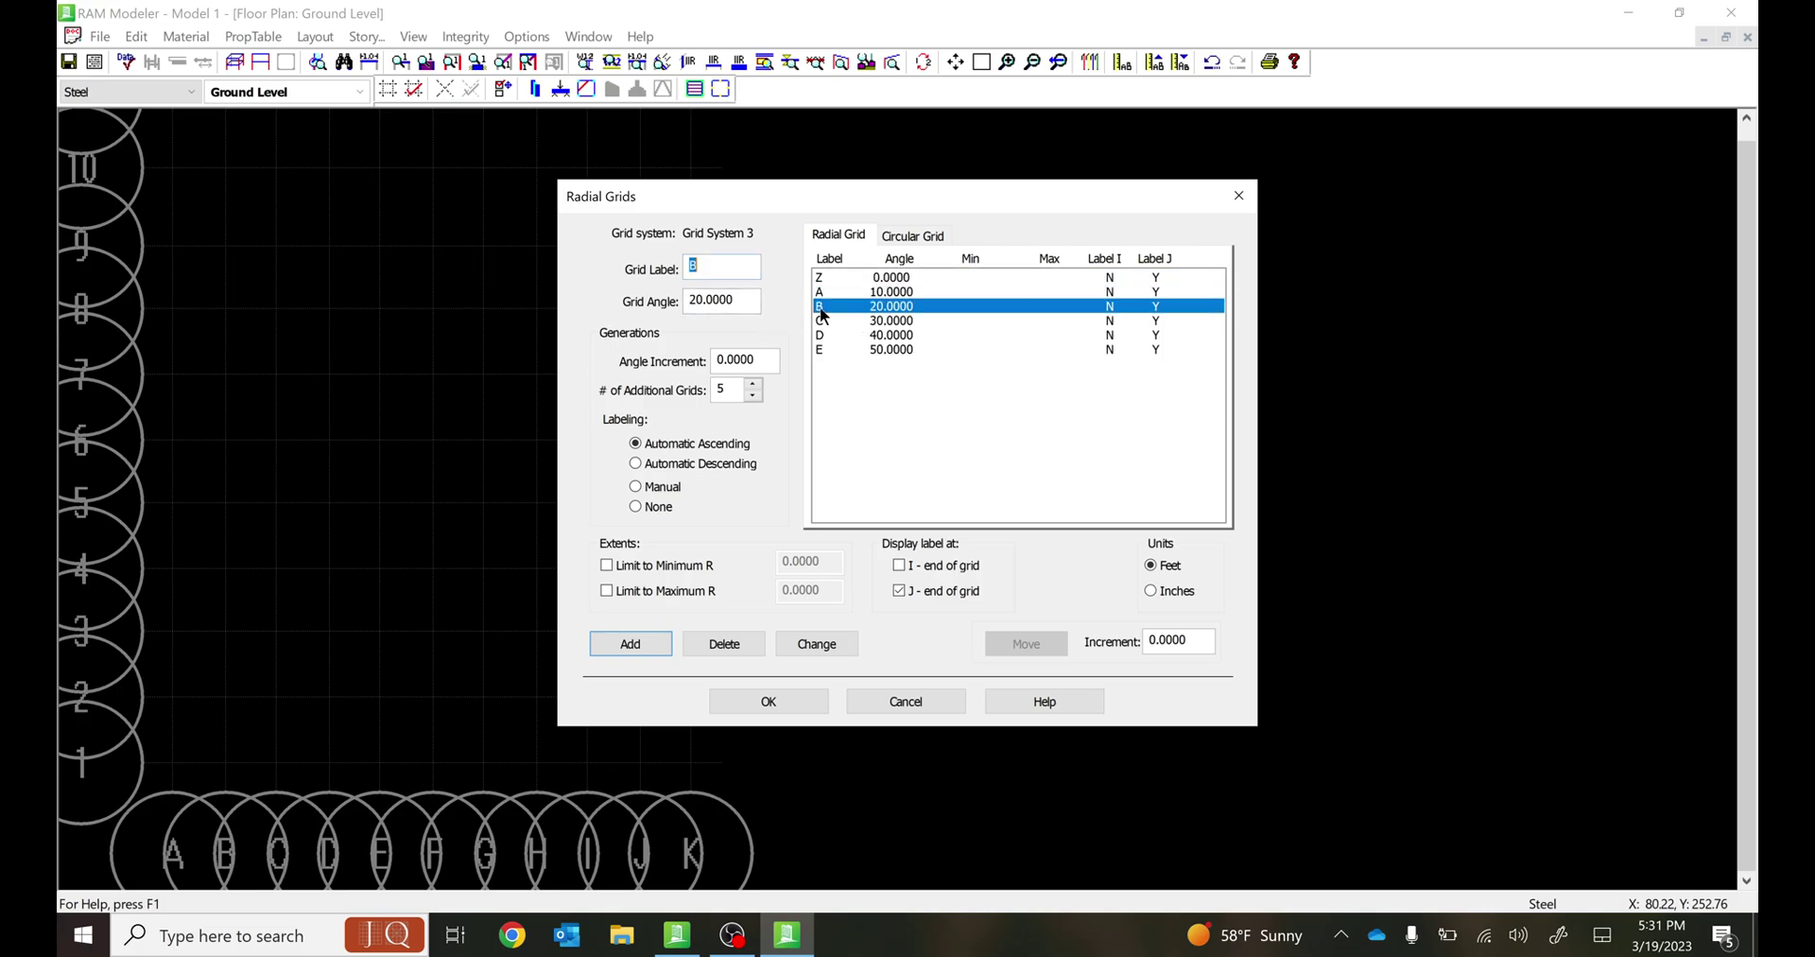
{"action": "type", "text": "X"}
{"action": "left_click", "coordinate": [794, 646]}
{"action": "left_click", "coordinate": [823, 292]}
{"action": "type", "text": "Y"}
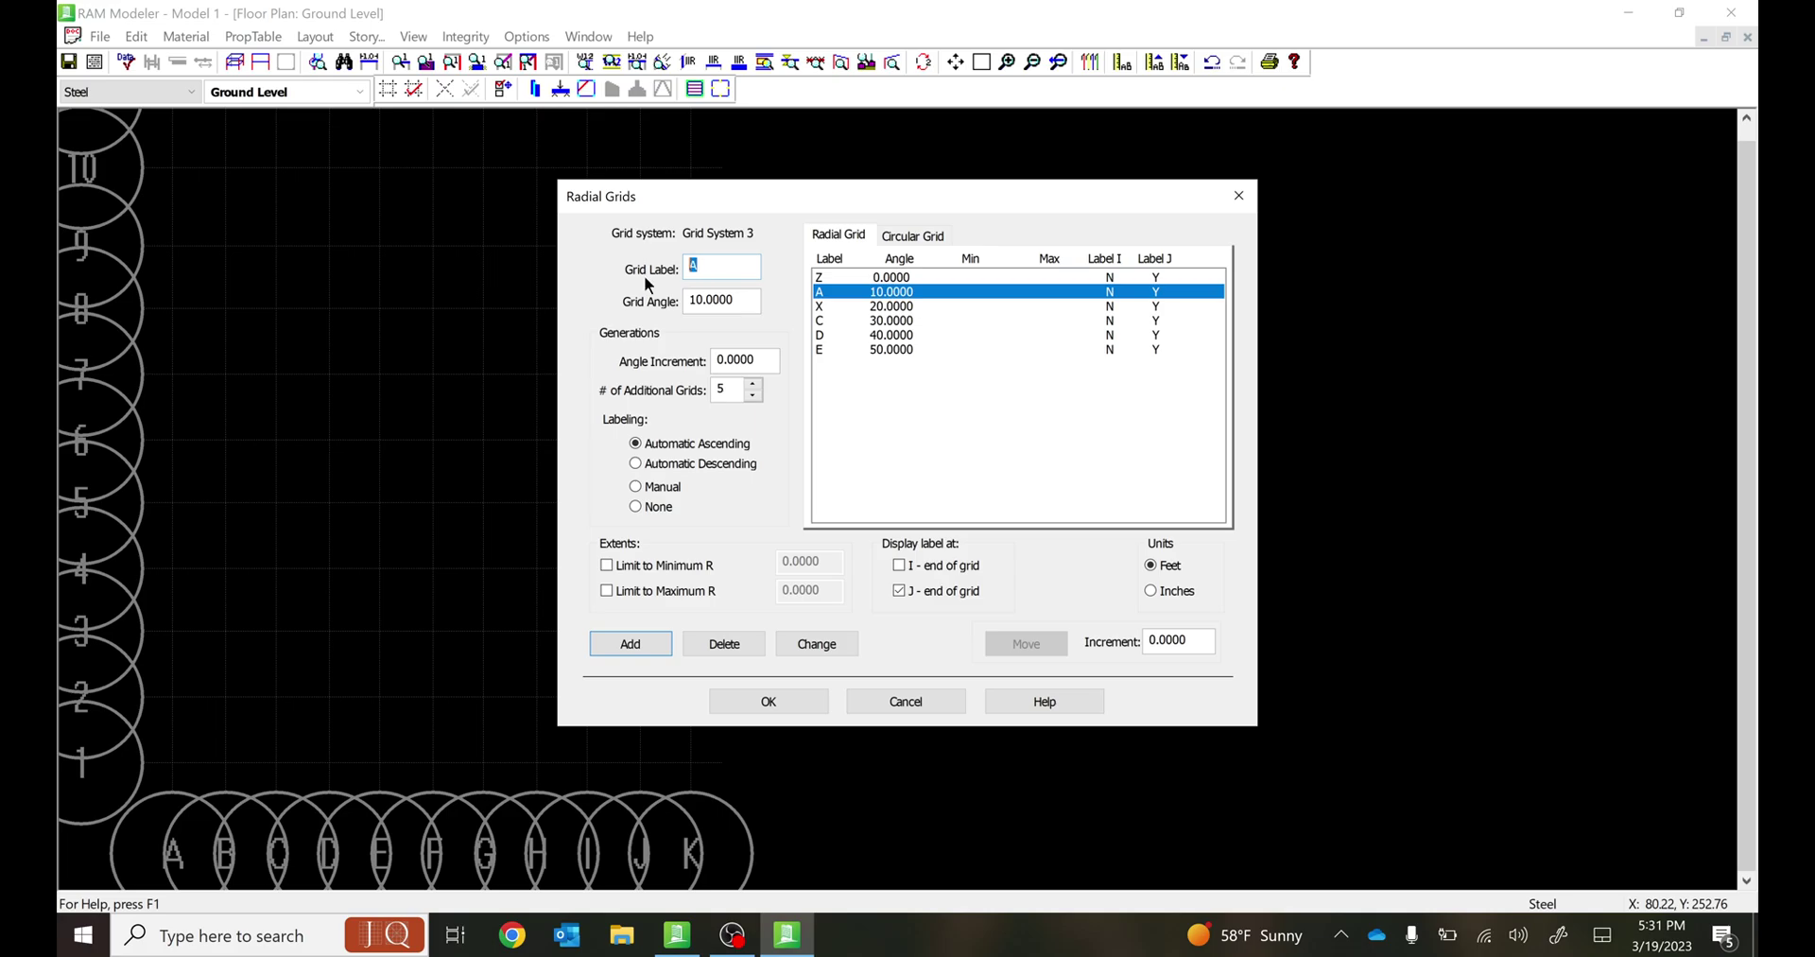
{"action": "left_click", "coordinate": [837, 643]}
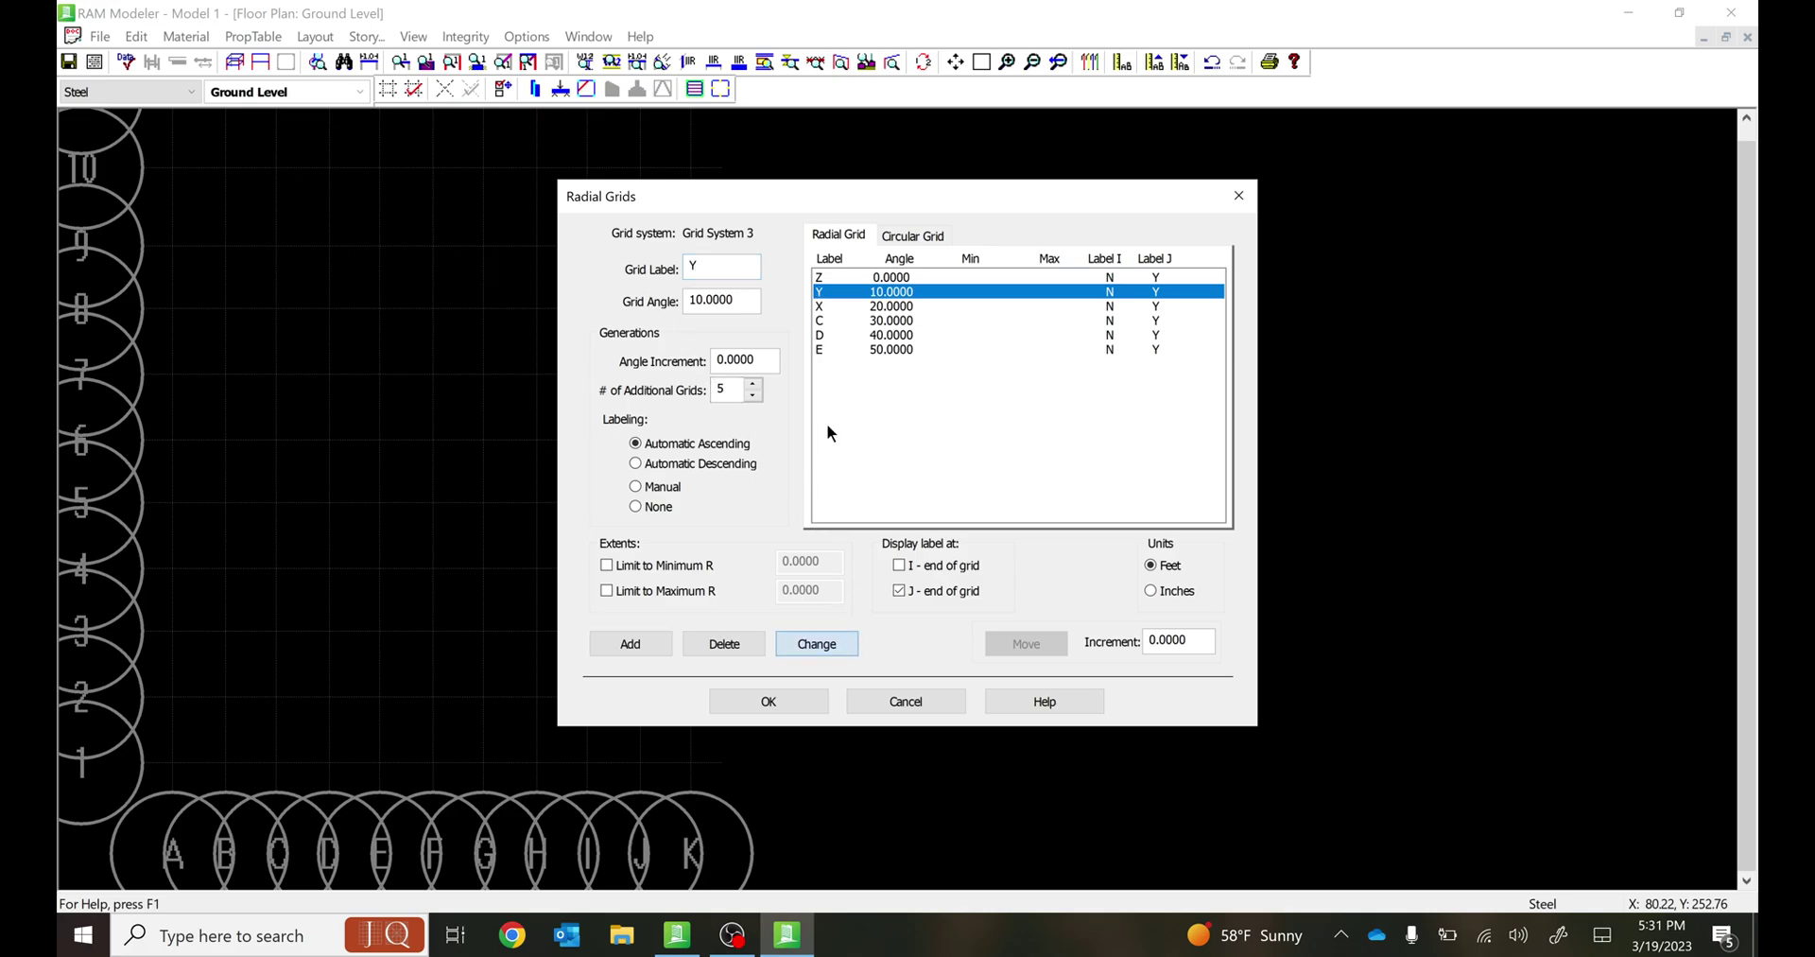
Relabel the radial grids at 30, 40 and 50 degrees as W, V and U.
{"action": "left_click", "coordinate": [822, 322]}
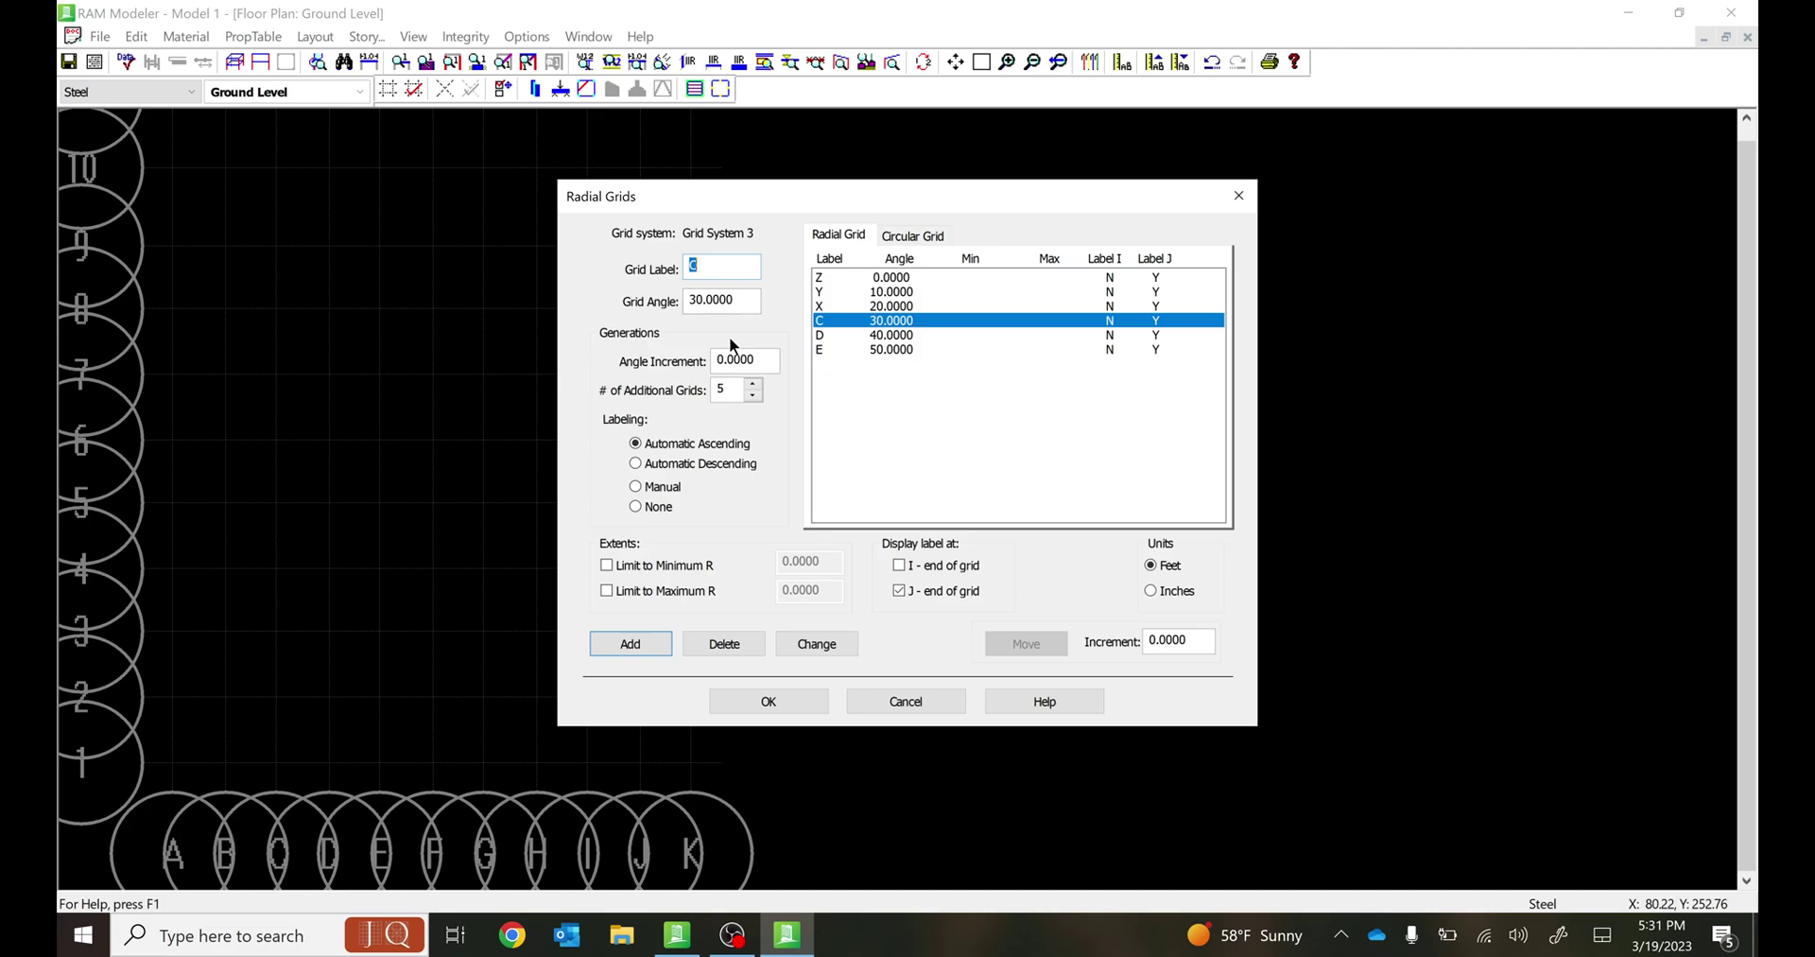
{"action": "type", "text": "W"}
{"action": "left_click", "coordinate": [846, 644]}
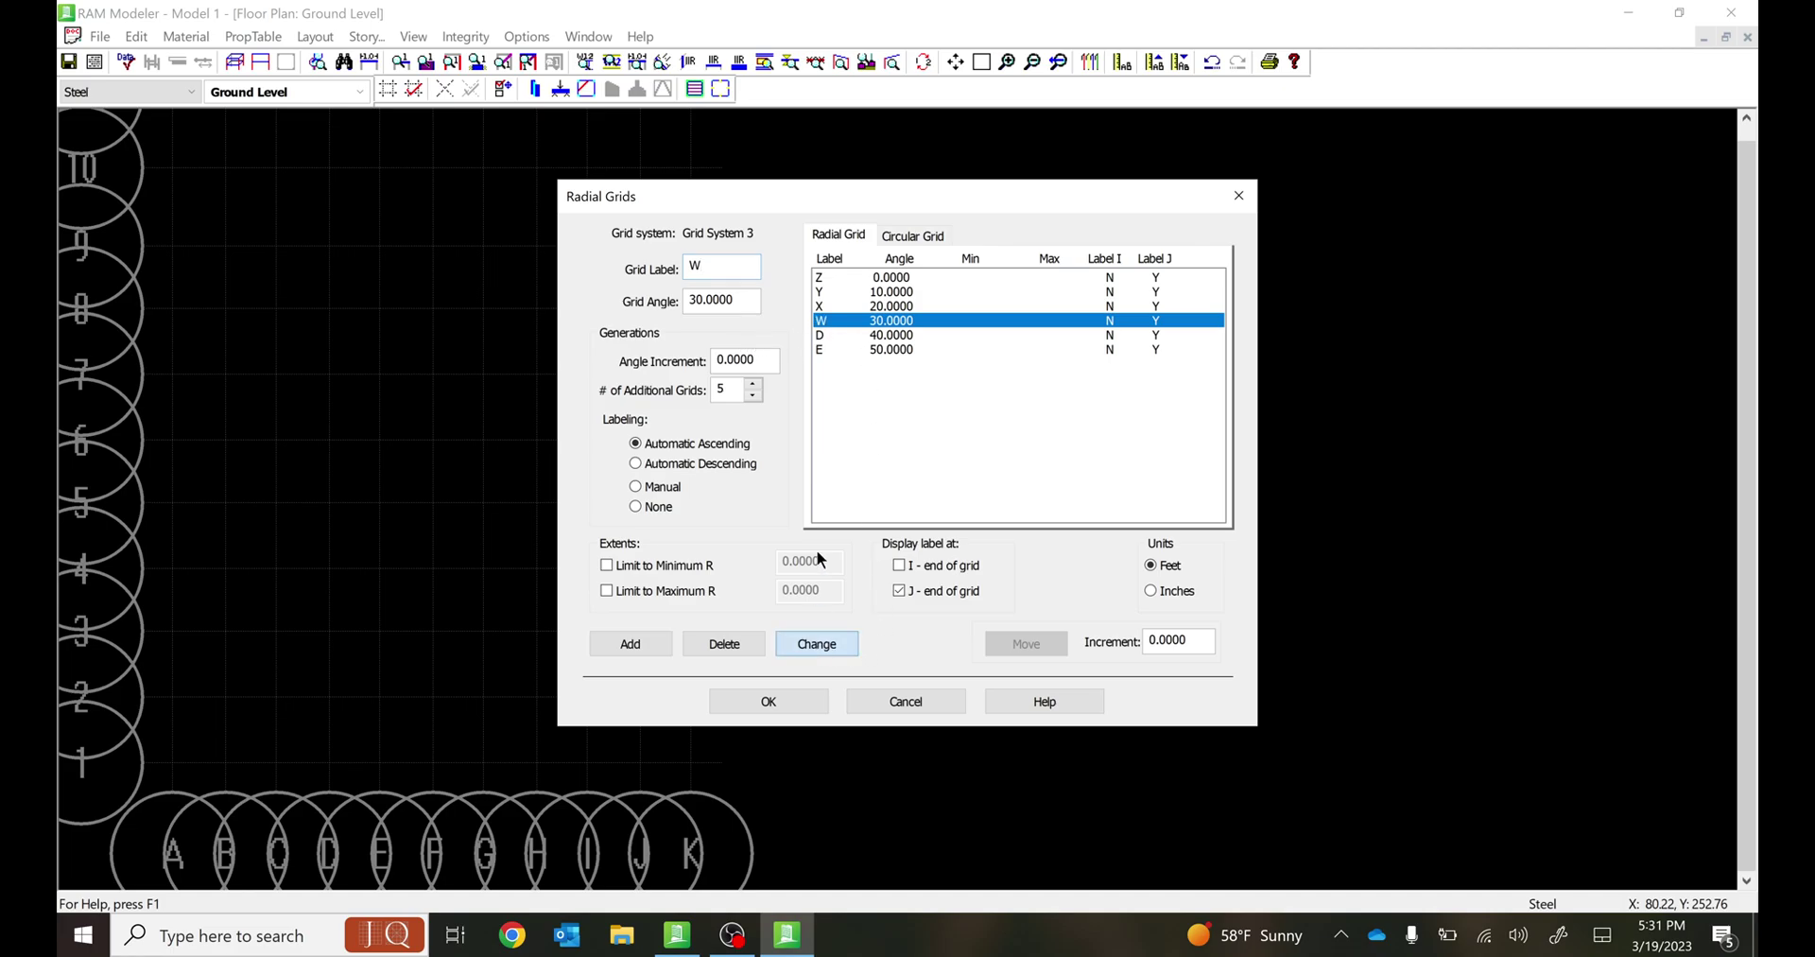
{"action": "left_click", "coordinate": [834, 335]}
{"action": "left_click", "coordinate": [822, 642]}
{"action": "left_click", "coordinate": [821, 350]}
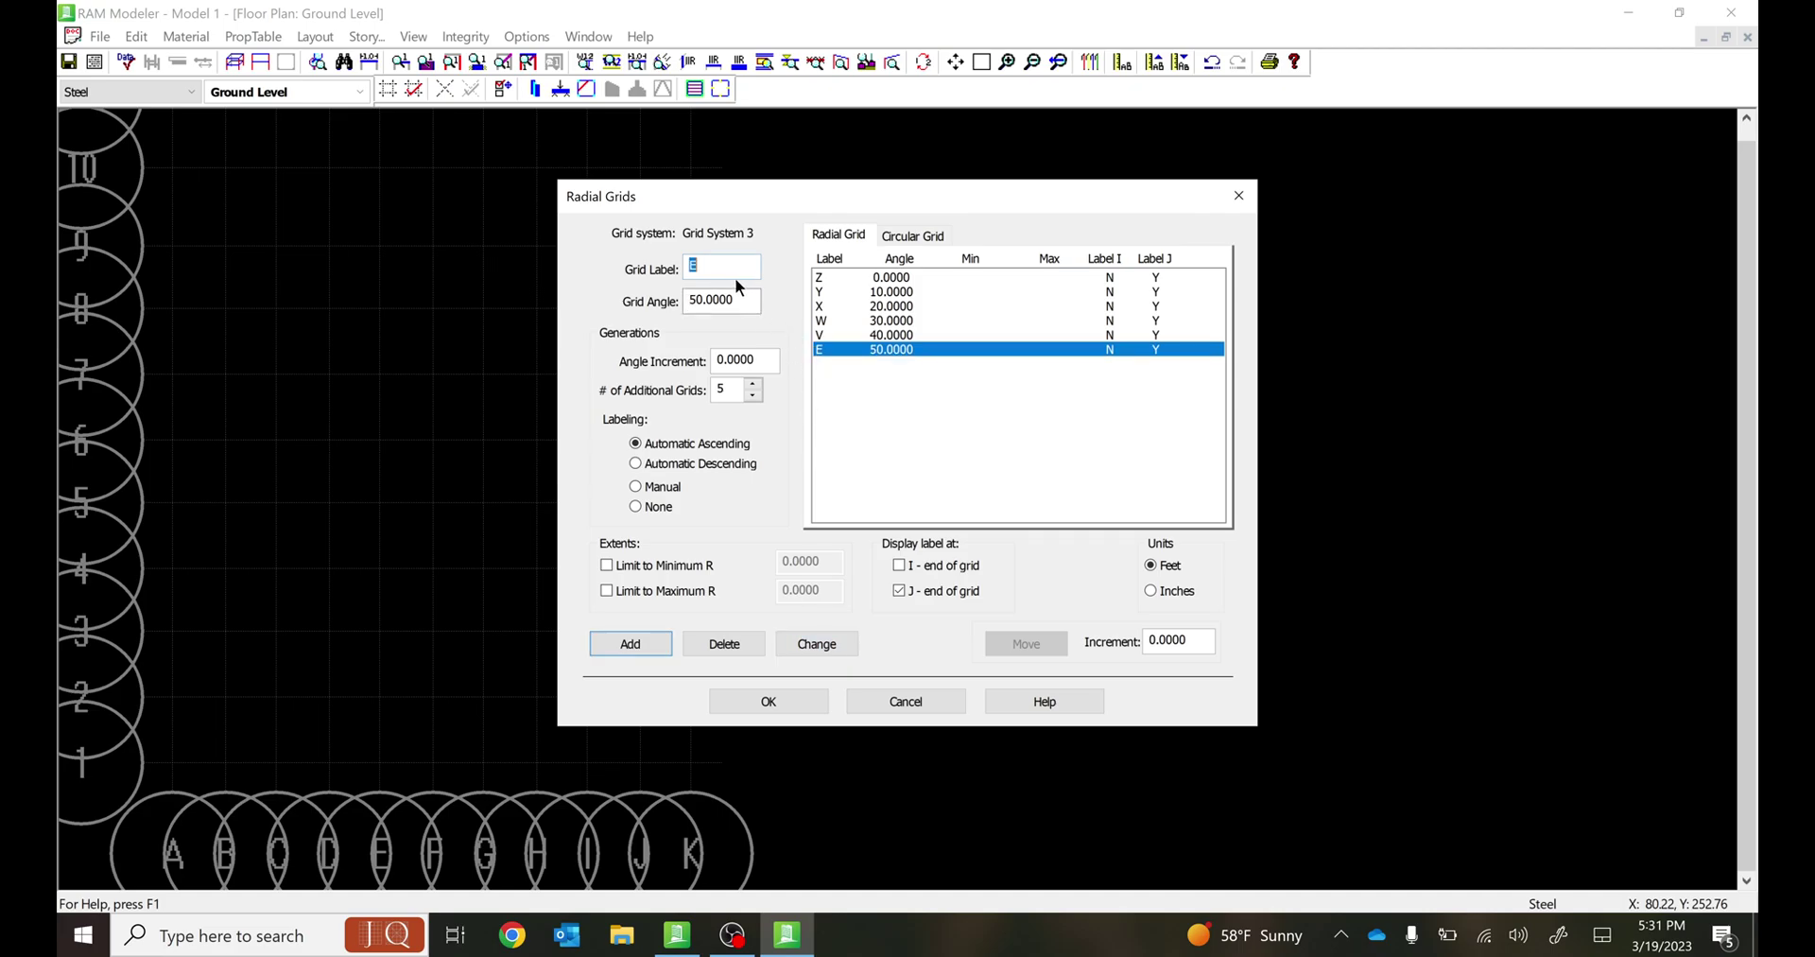
{"action": "type", "text": "U"}
{"action": "left_click", "coordinate": [834, 645]}
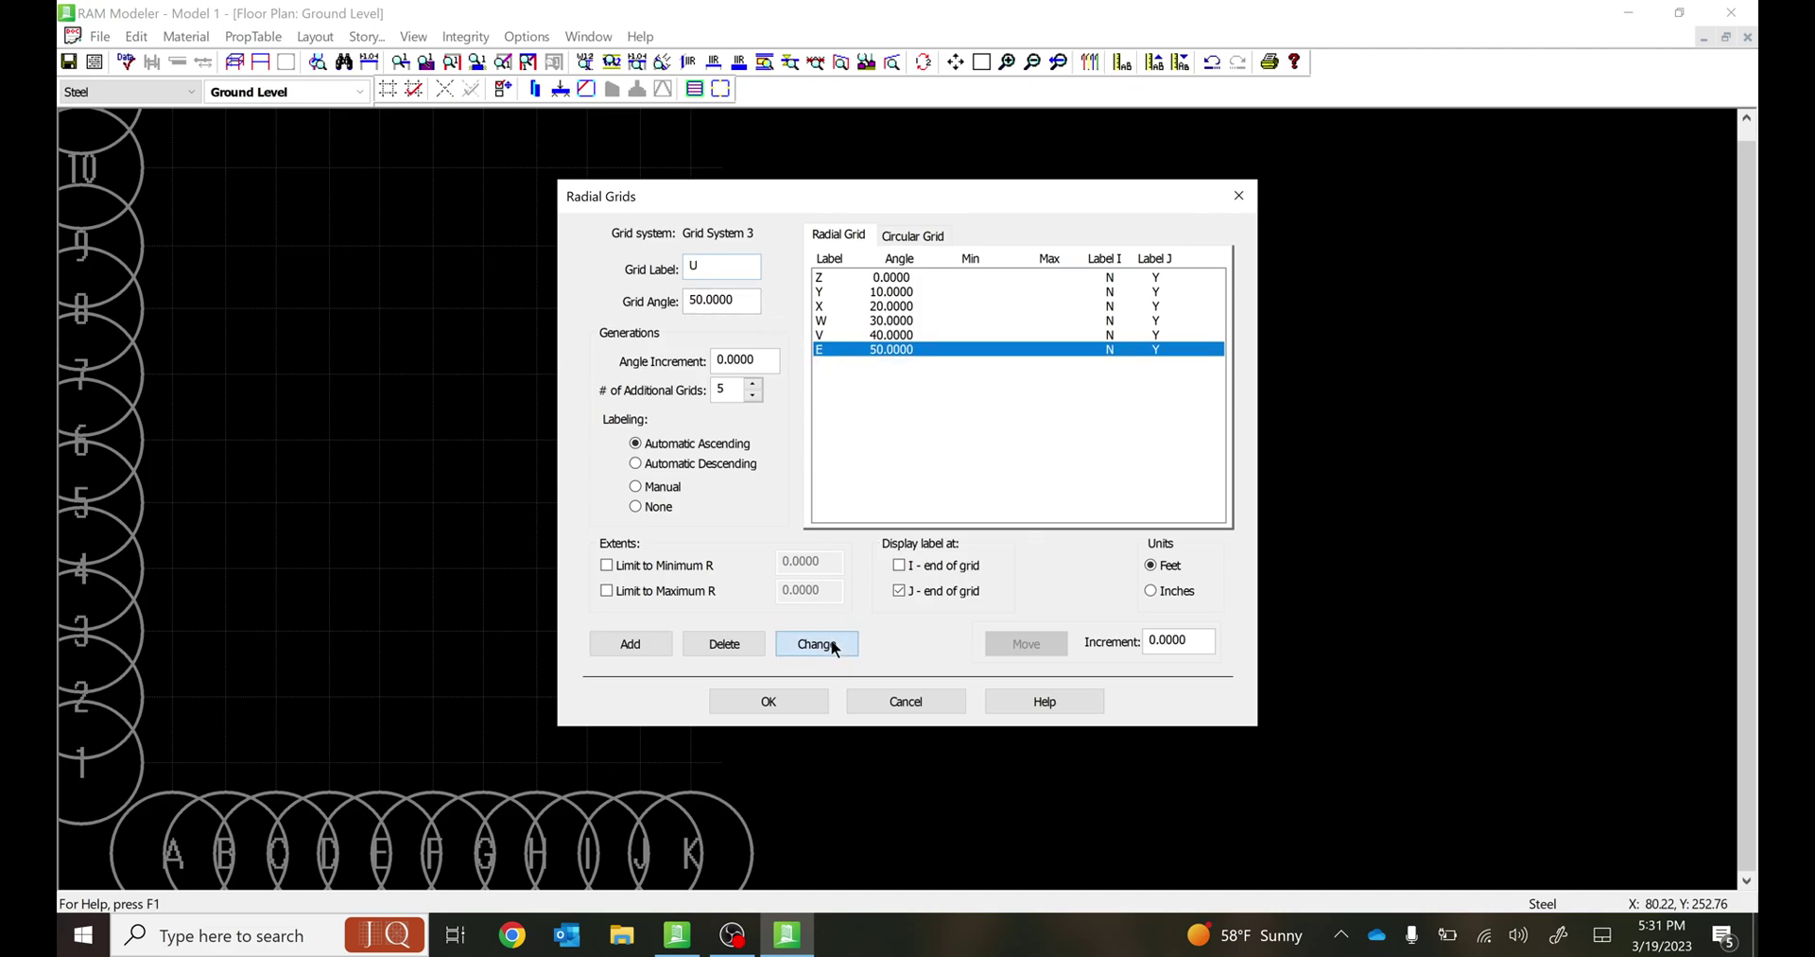
Try to generate circular grids for Grid System 3 from label AB, with a 10 ft radial increment and 5 additional grids.
{"action": "left_click", "coordinate": [911, 237]}
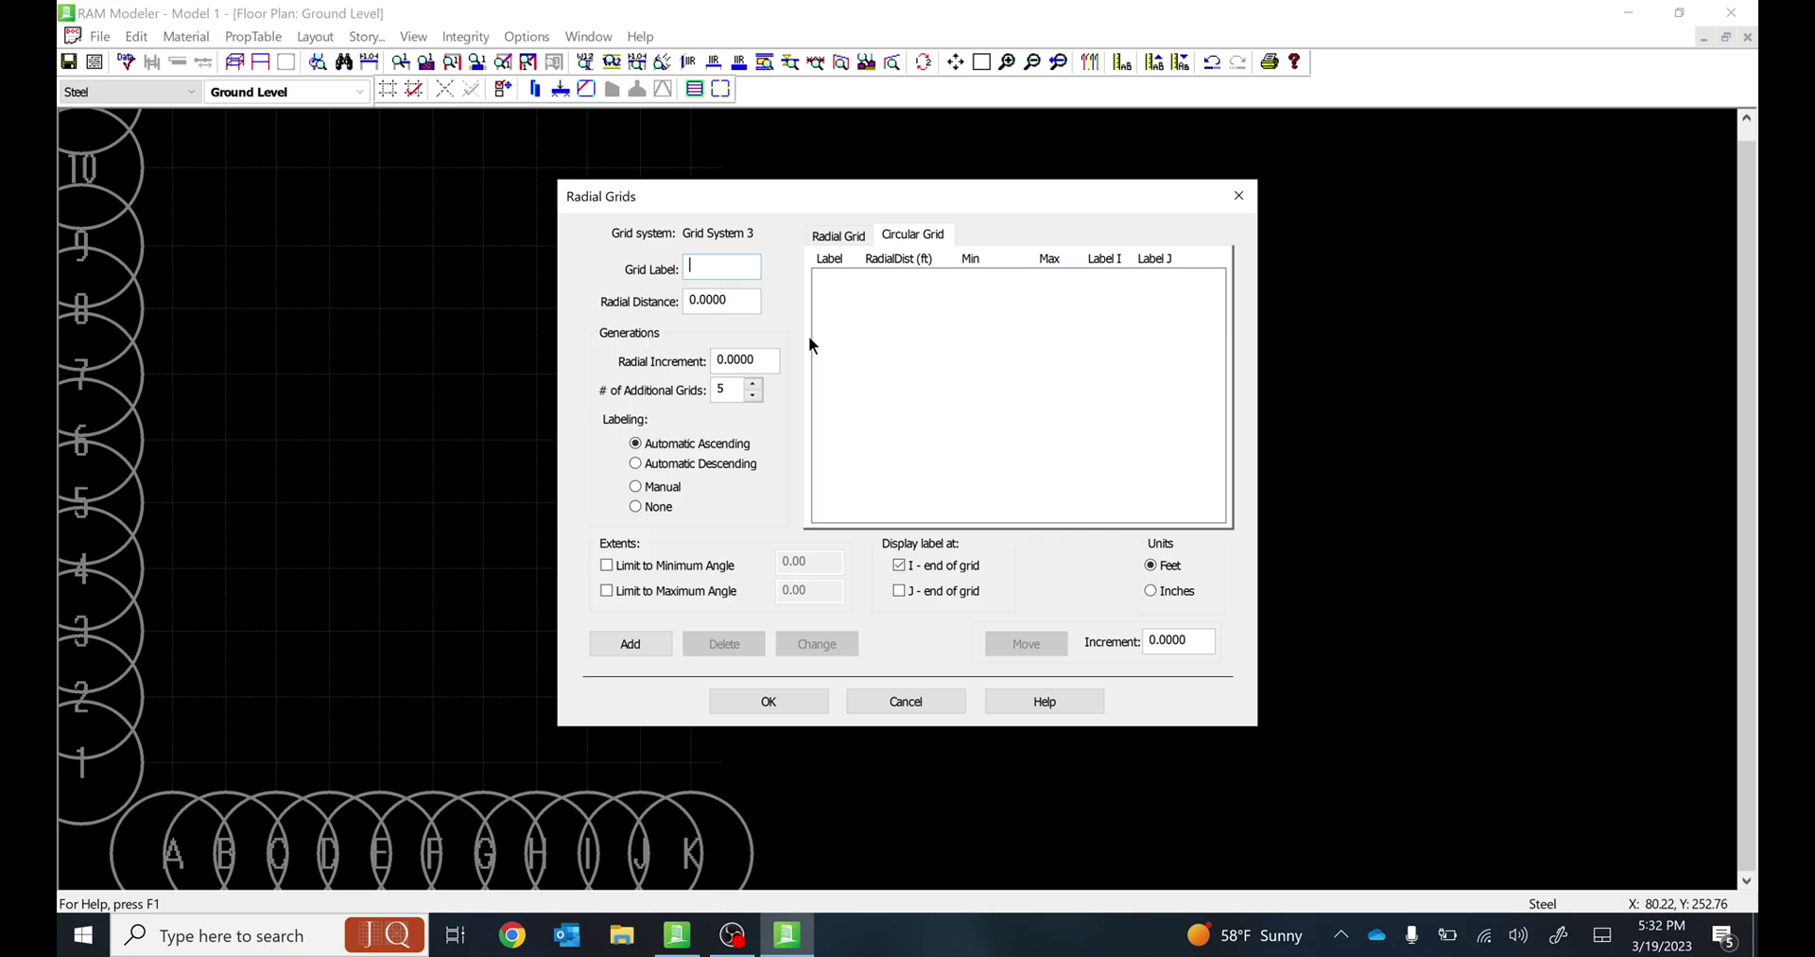
{"action": "type", "text": "AAA"}
{"action": "key", "text": "BackSpace"}
{"action": "key", "text": "BackSpace"}
{"action": "type", "text": "B"}
{"action": "double_click", "coordinate": [768, 358]}
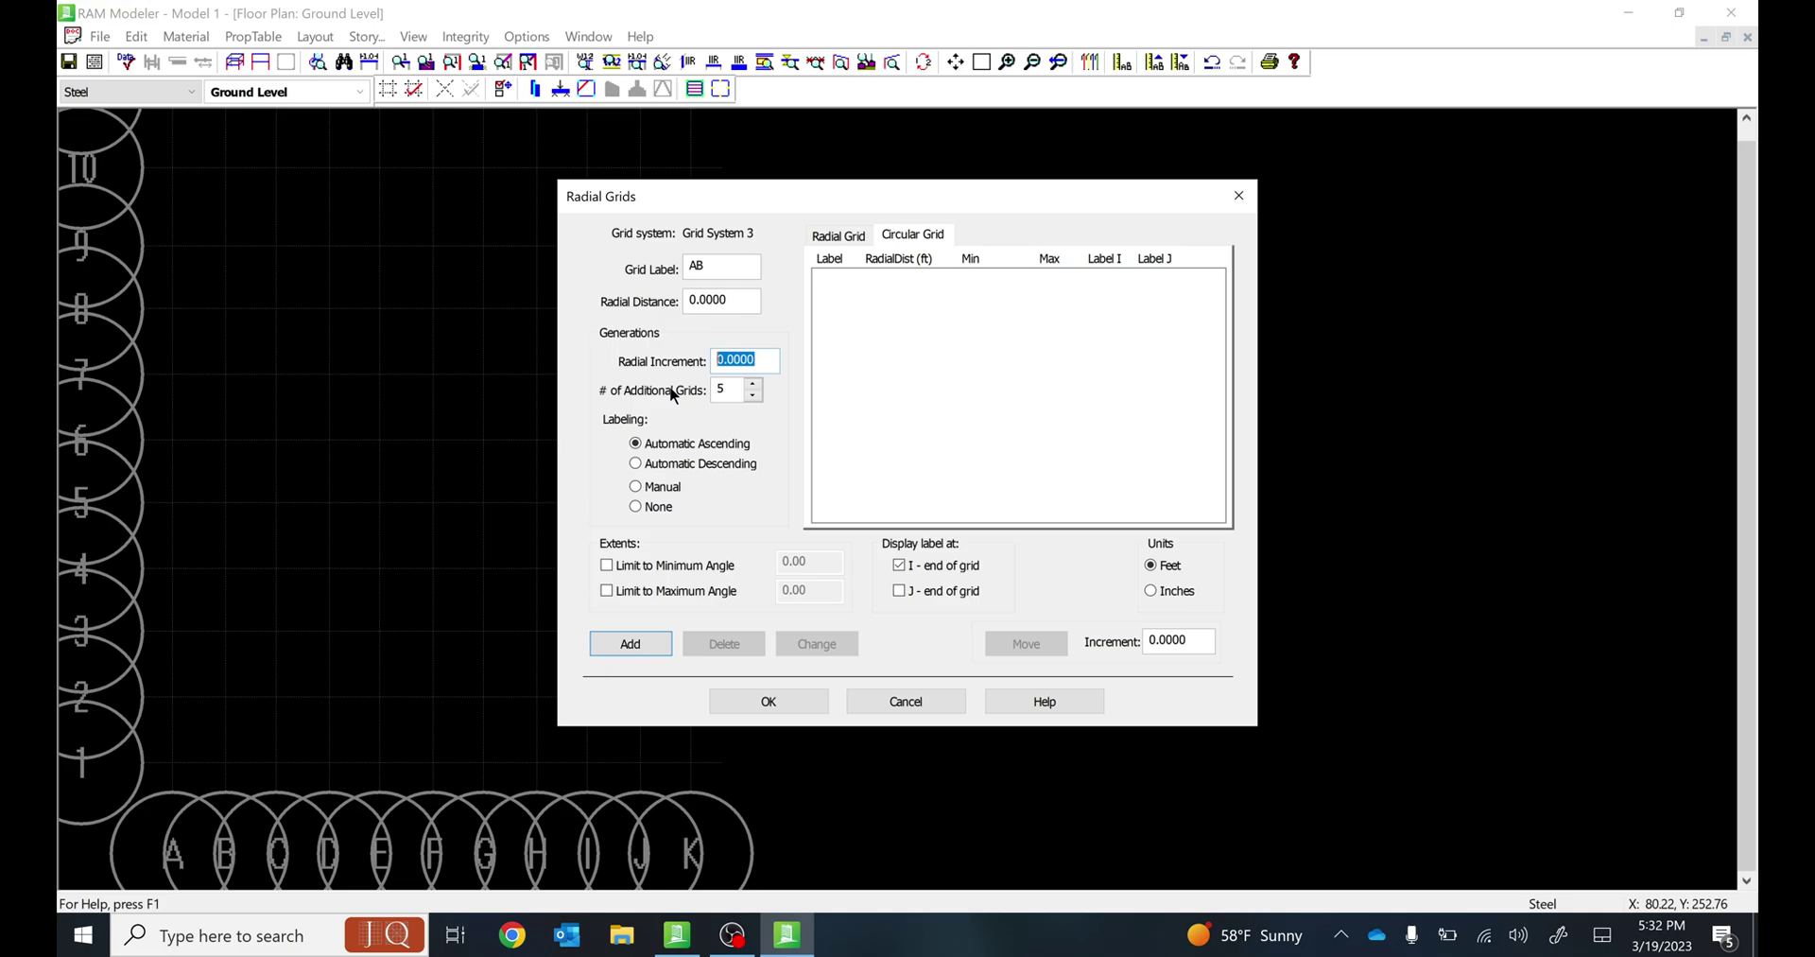
{"action": "type", "text": "10"}
{"action": "left_click", "coordinate": [632, 642]}
{"action": "left_click", "coordinate": [1088, 520]}
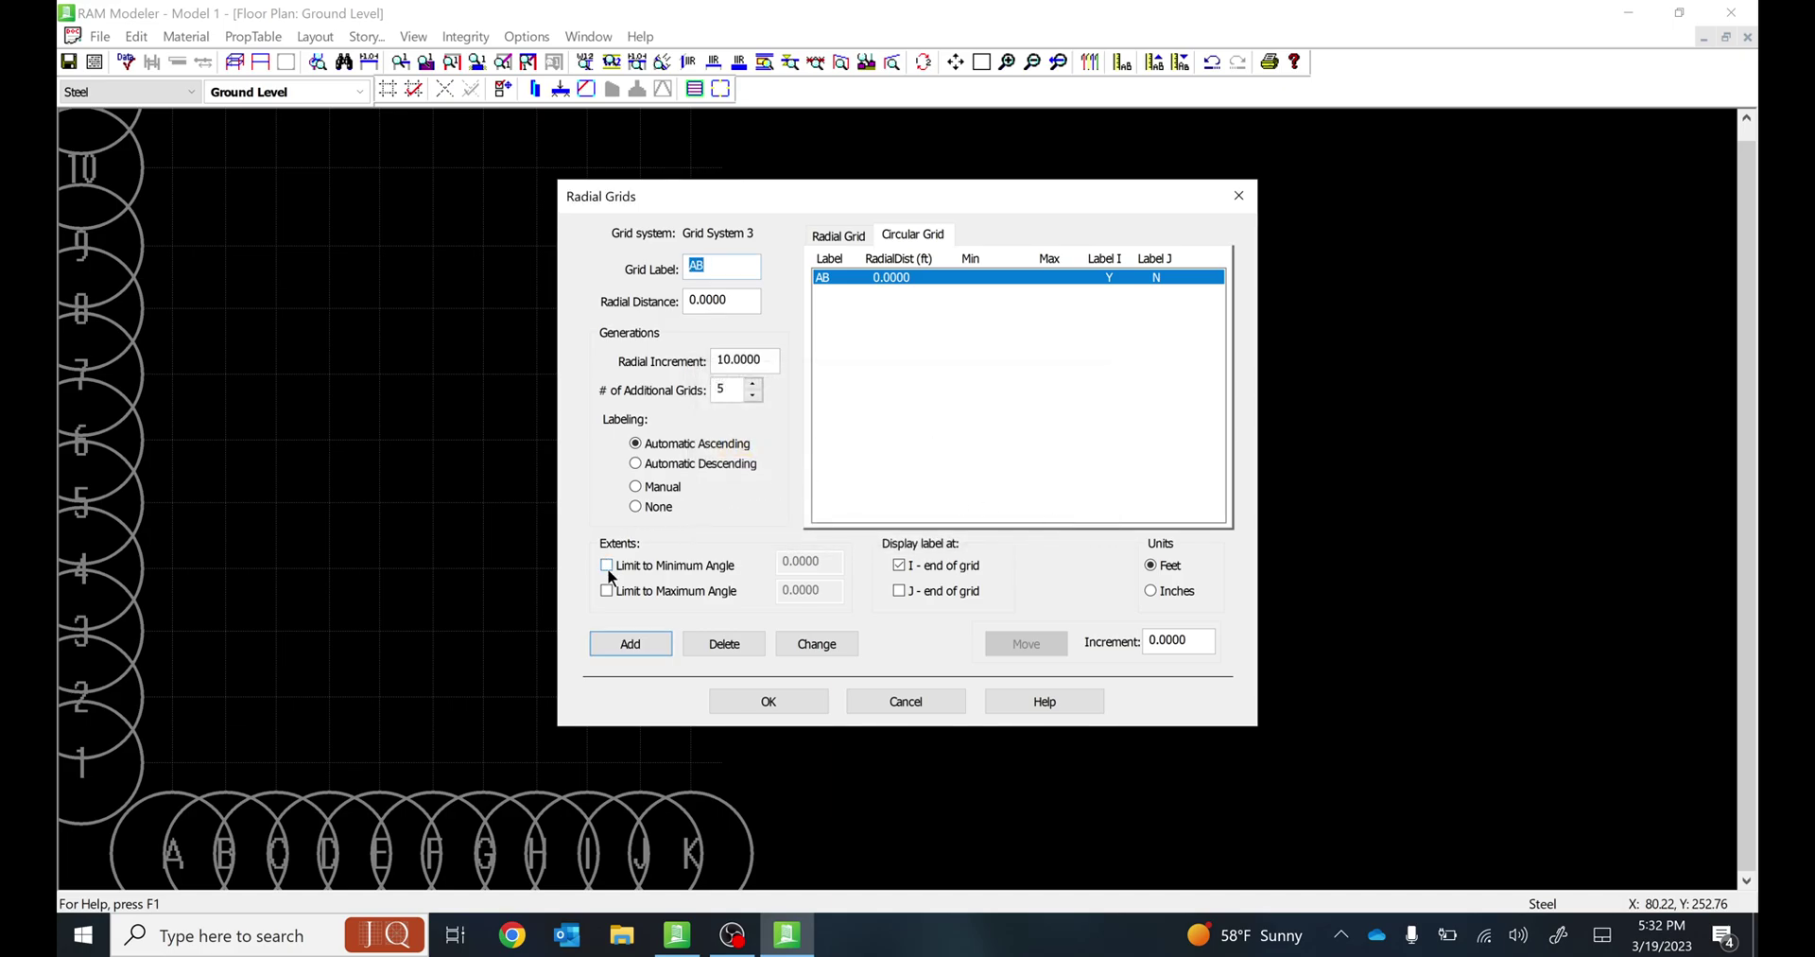
Generate the circular grids from starting label AAA, with a 10 ft radial increment and 5 additional grids.
{"action": "left_click", "coordinate": [761, 364]}
{"action": "double_click", "coordinate": [688, 272]}
{"action": "type", "text": "AAA"}
{"action": "left_click", "coordinate": [609, 649]}
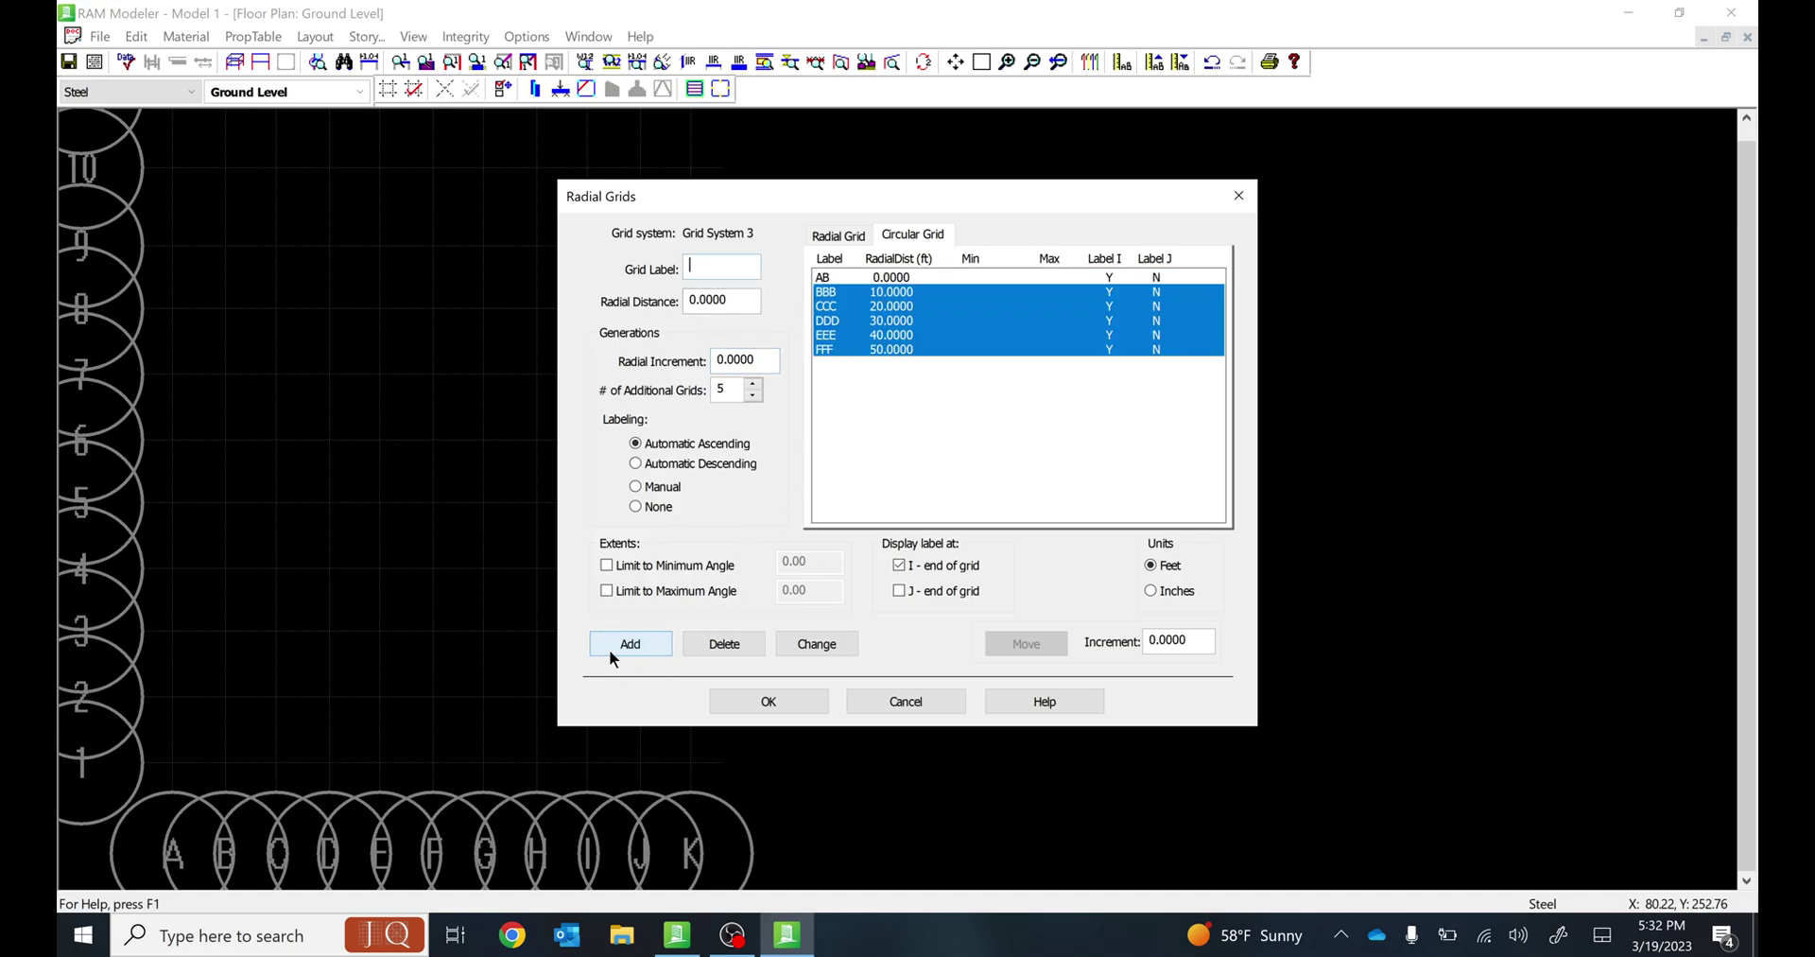
Relabel the circular grid at radial distance 0 as AAA and accept the Grid System 3 edits.
{"action": "left_click", "coordinate": [832, 277]}
{"action": "type", "text": "AAA"}
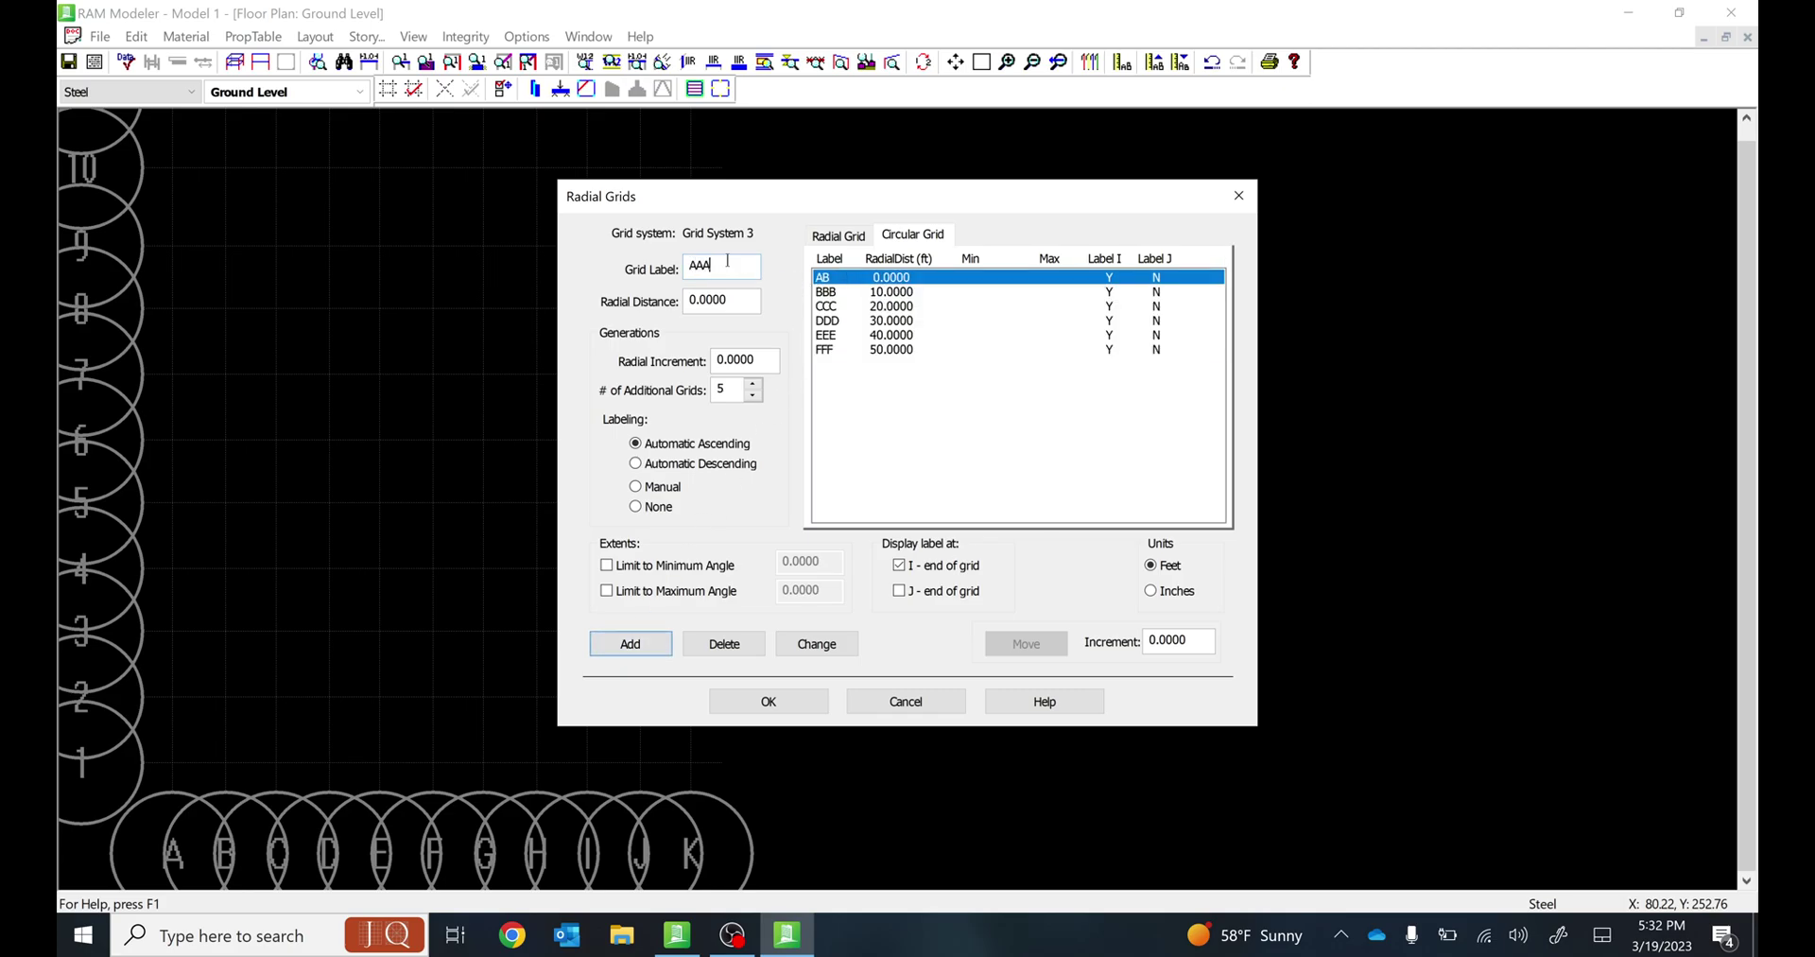
{"action": "left_click", "coordinate": [807, 645]}
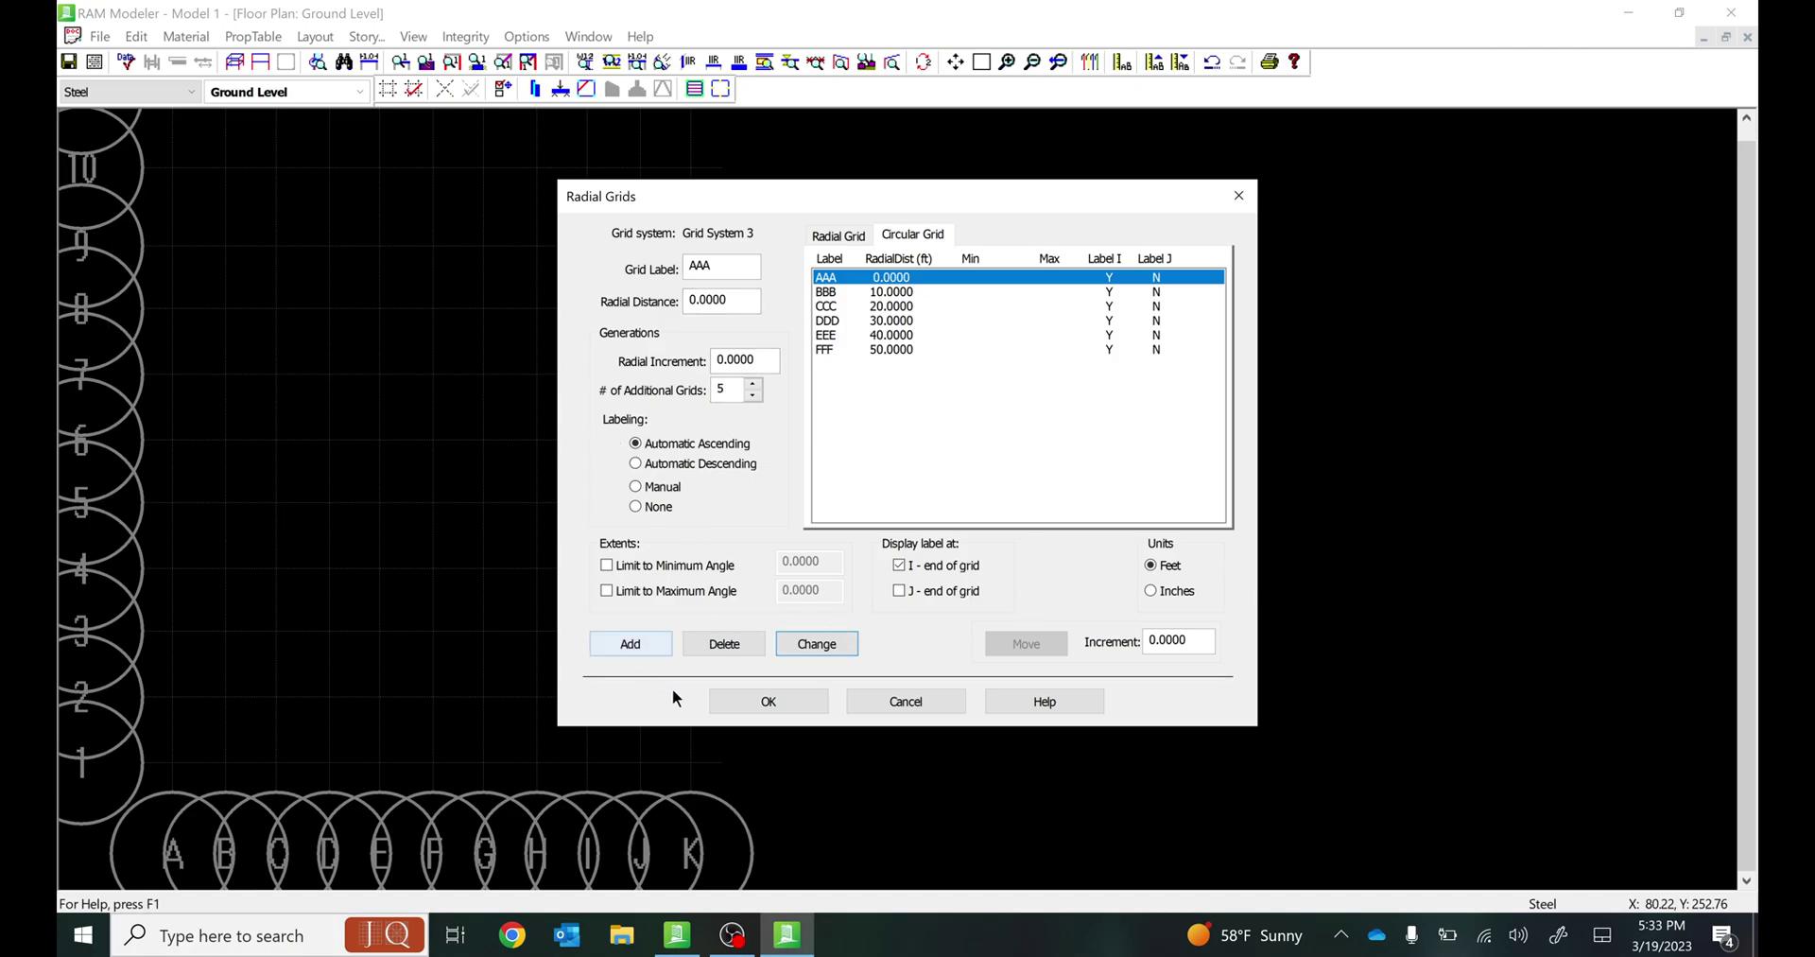
{"action": "left_click", "coordinate": [770, 701]}
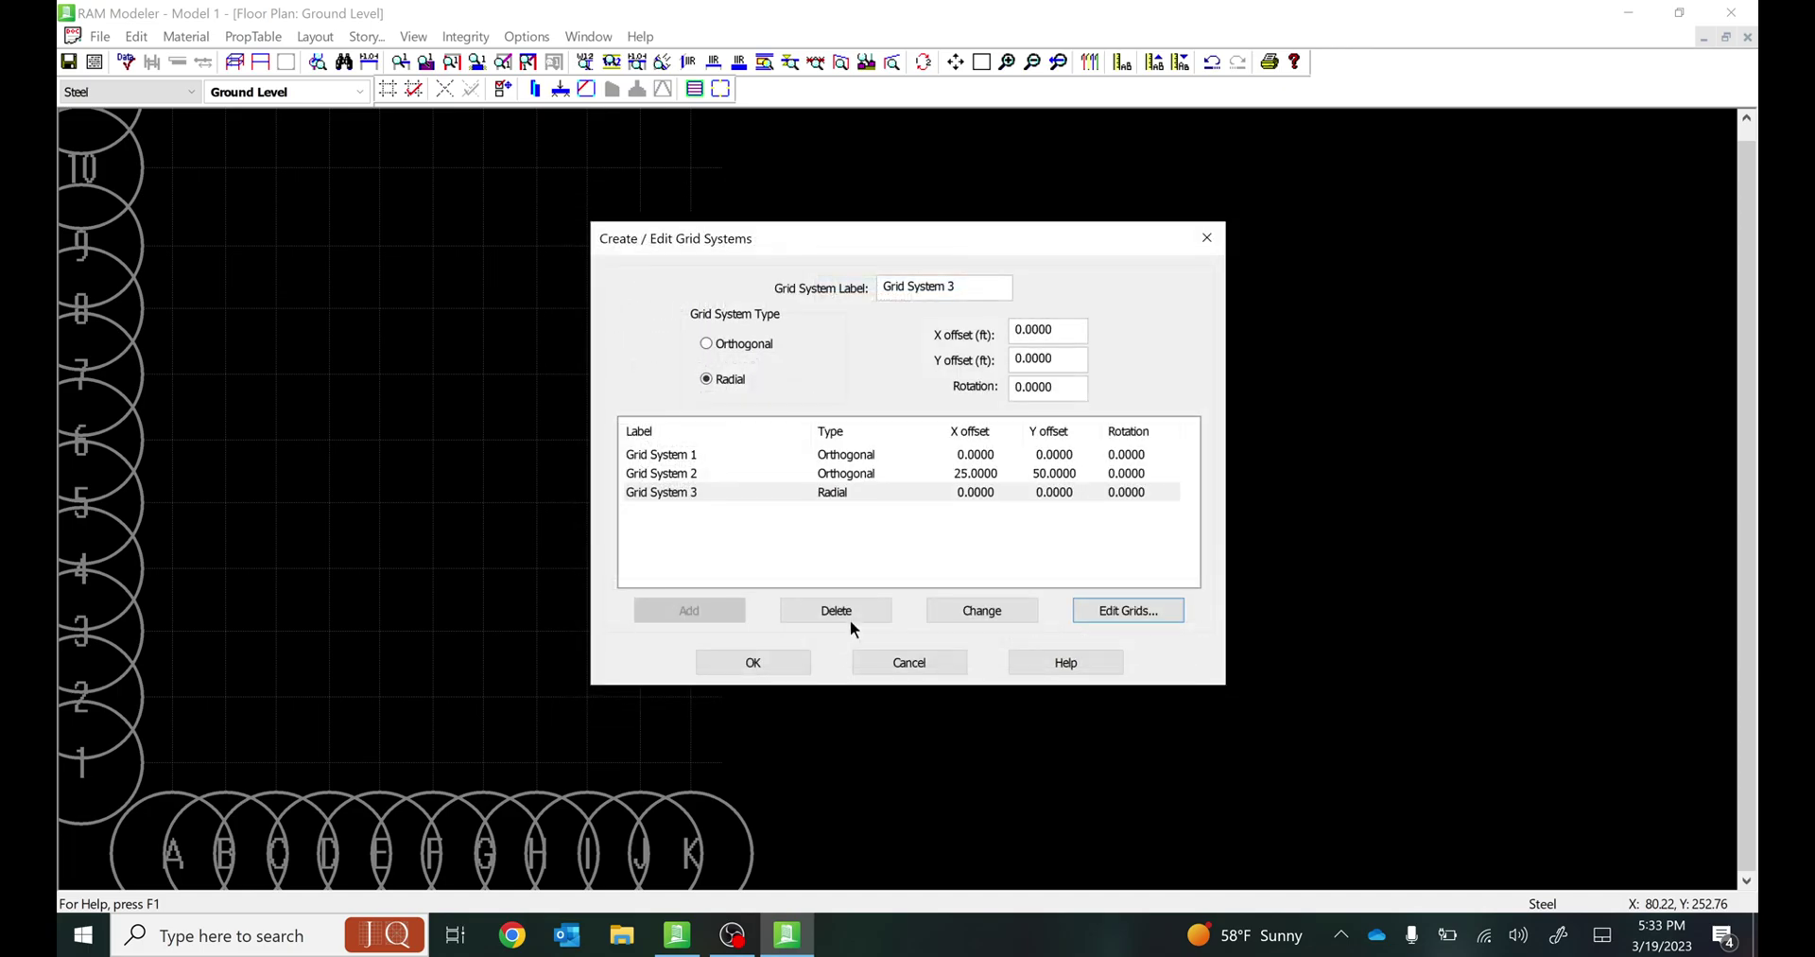
{"action": "left_click", "coordinate": [764, 660]}
Assign Grid System 3 to the Ground Level floor type and deselect Grid System 1.
{"action": "left_click", "coordinate": [315, 36]}
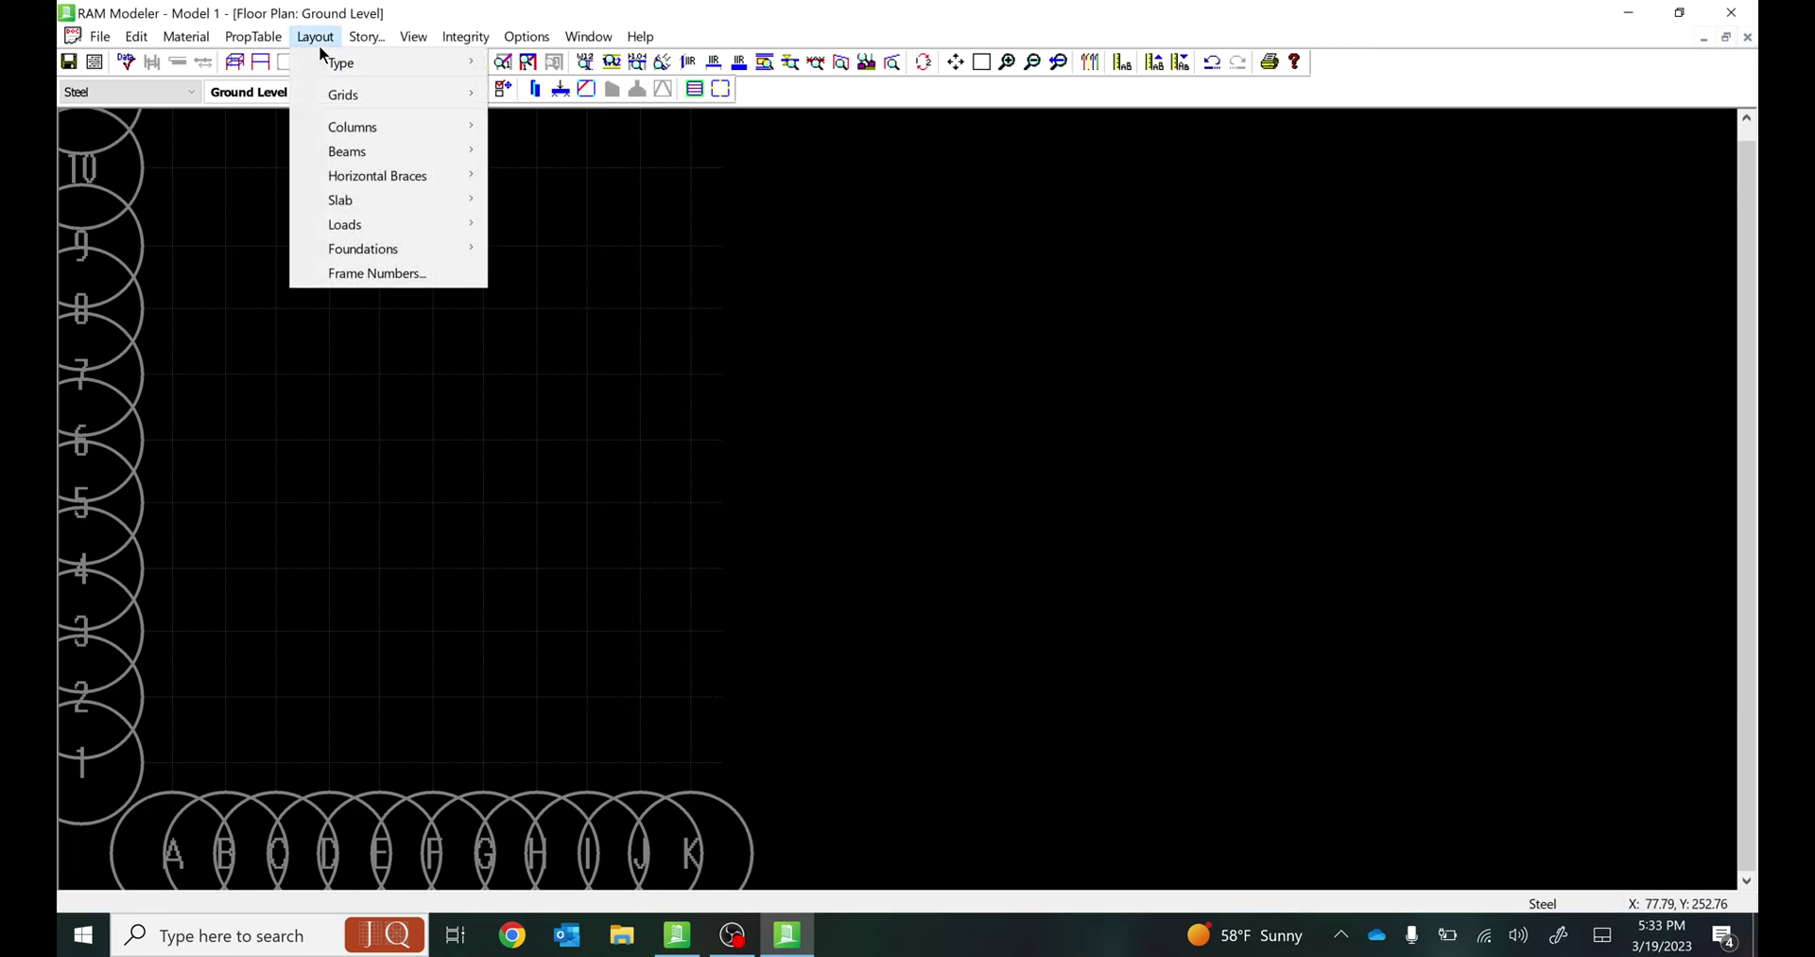
{"action": "mouse_move", "coordinate": [388, 93]}
{"action": "left_click", "coordinate": [603, 116]}
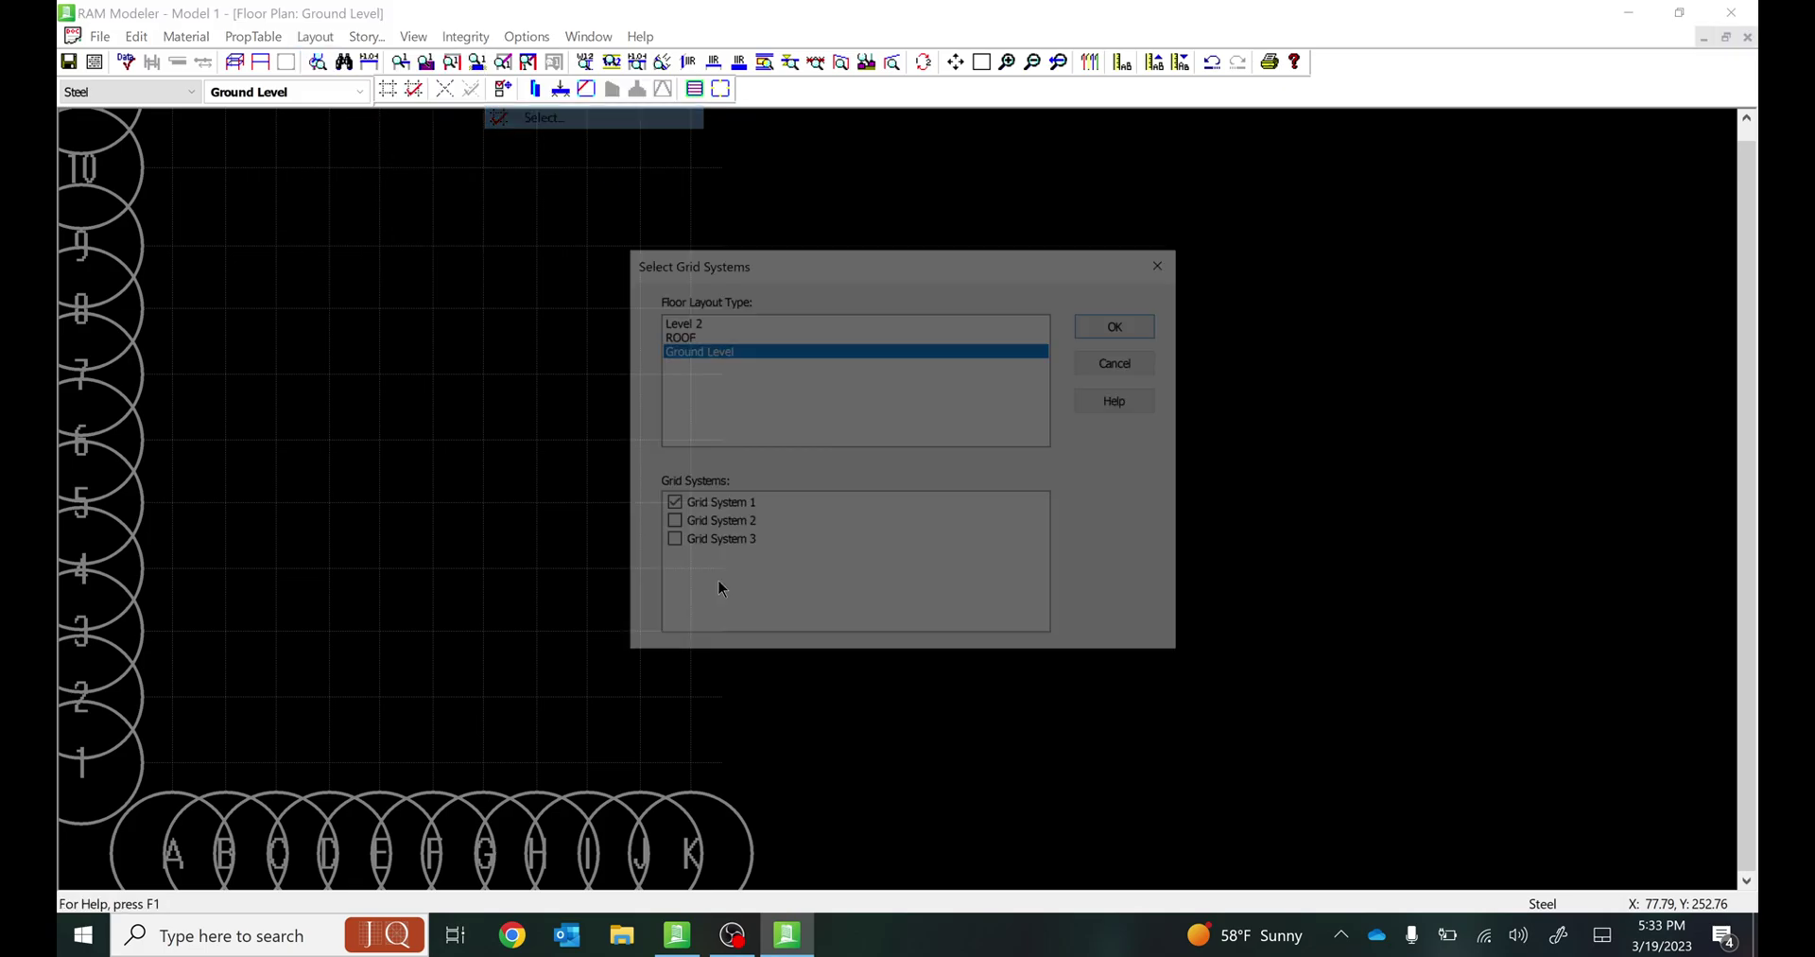
{"action": "left_click", "coordinate": [678, 509]}
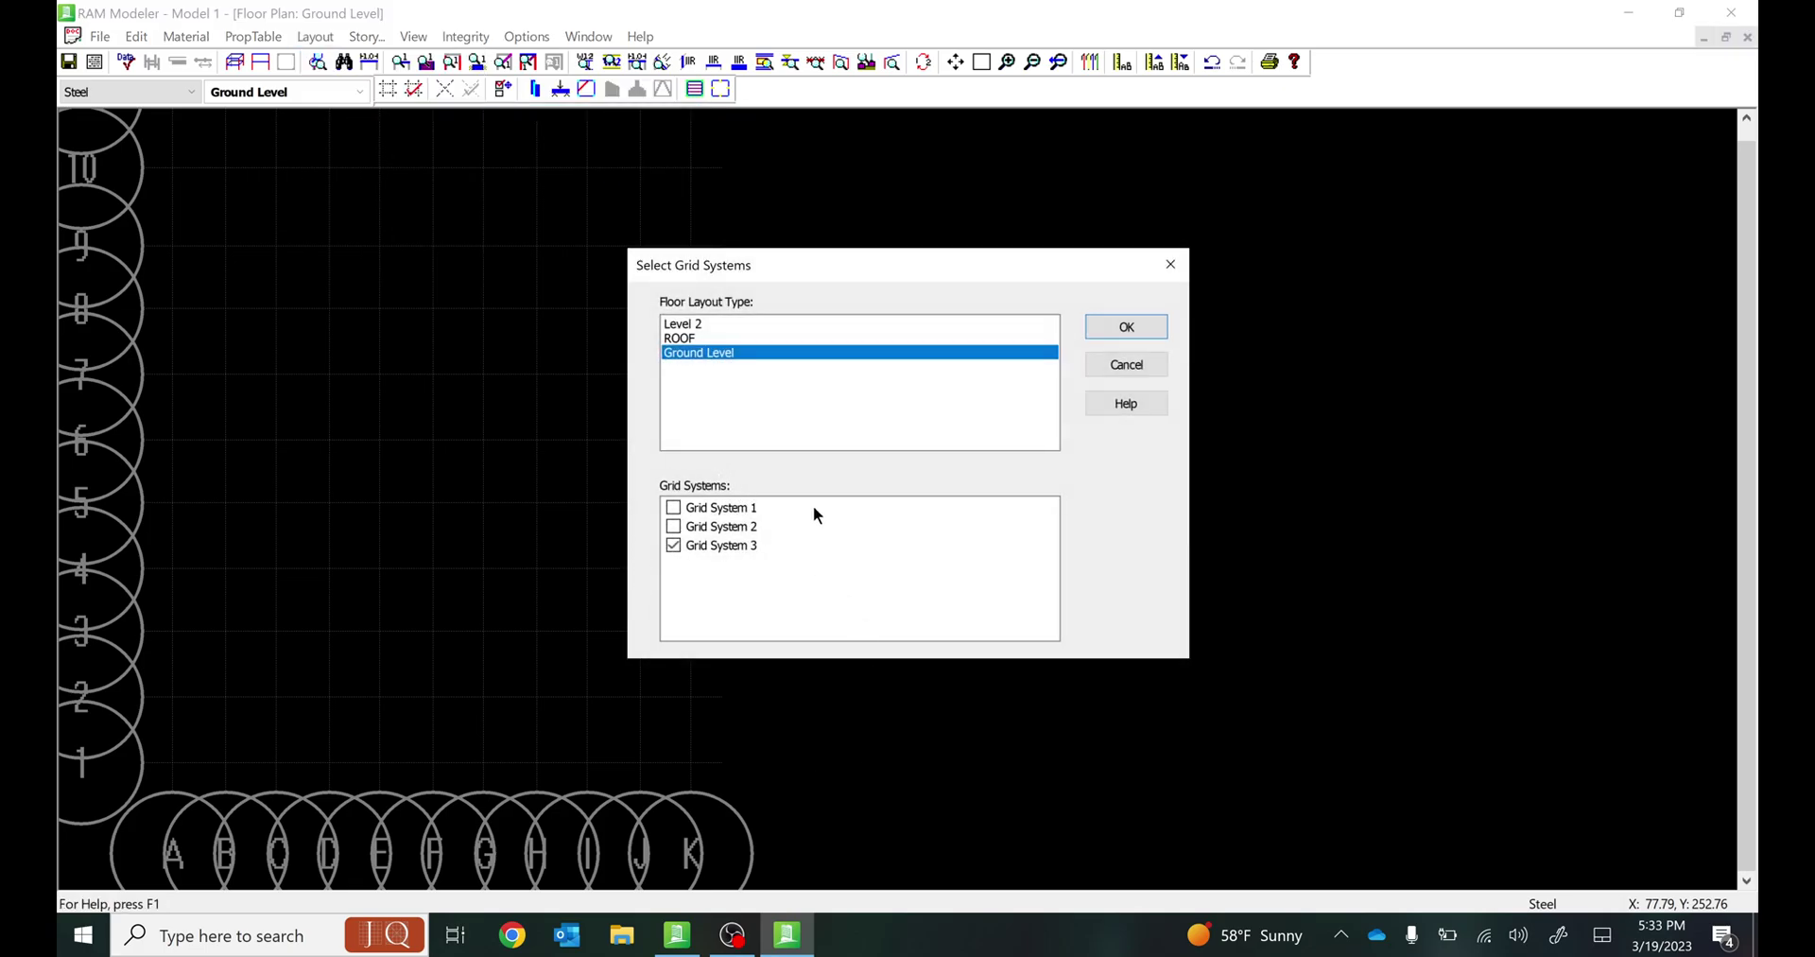
{"action": "left_click", "coordinate": [1100, 330]}
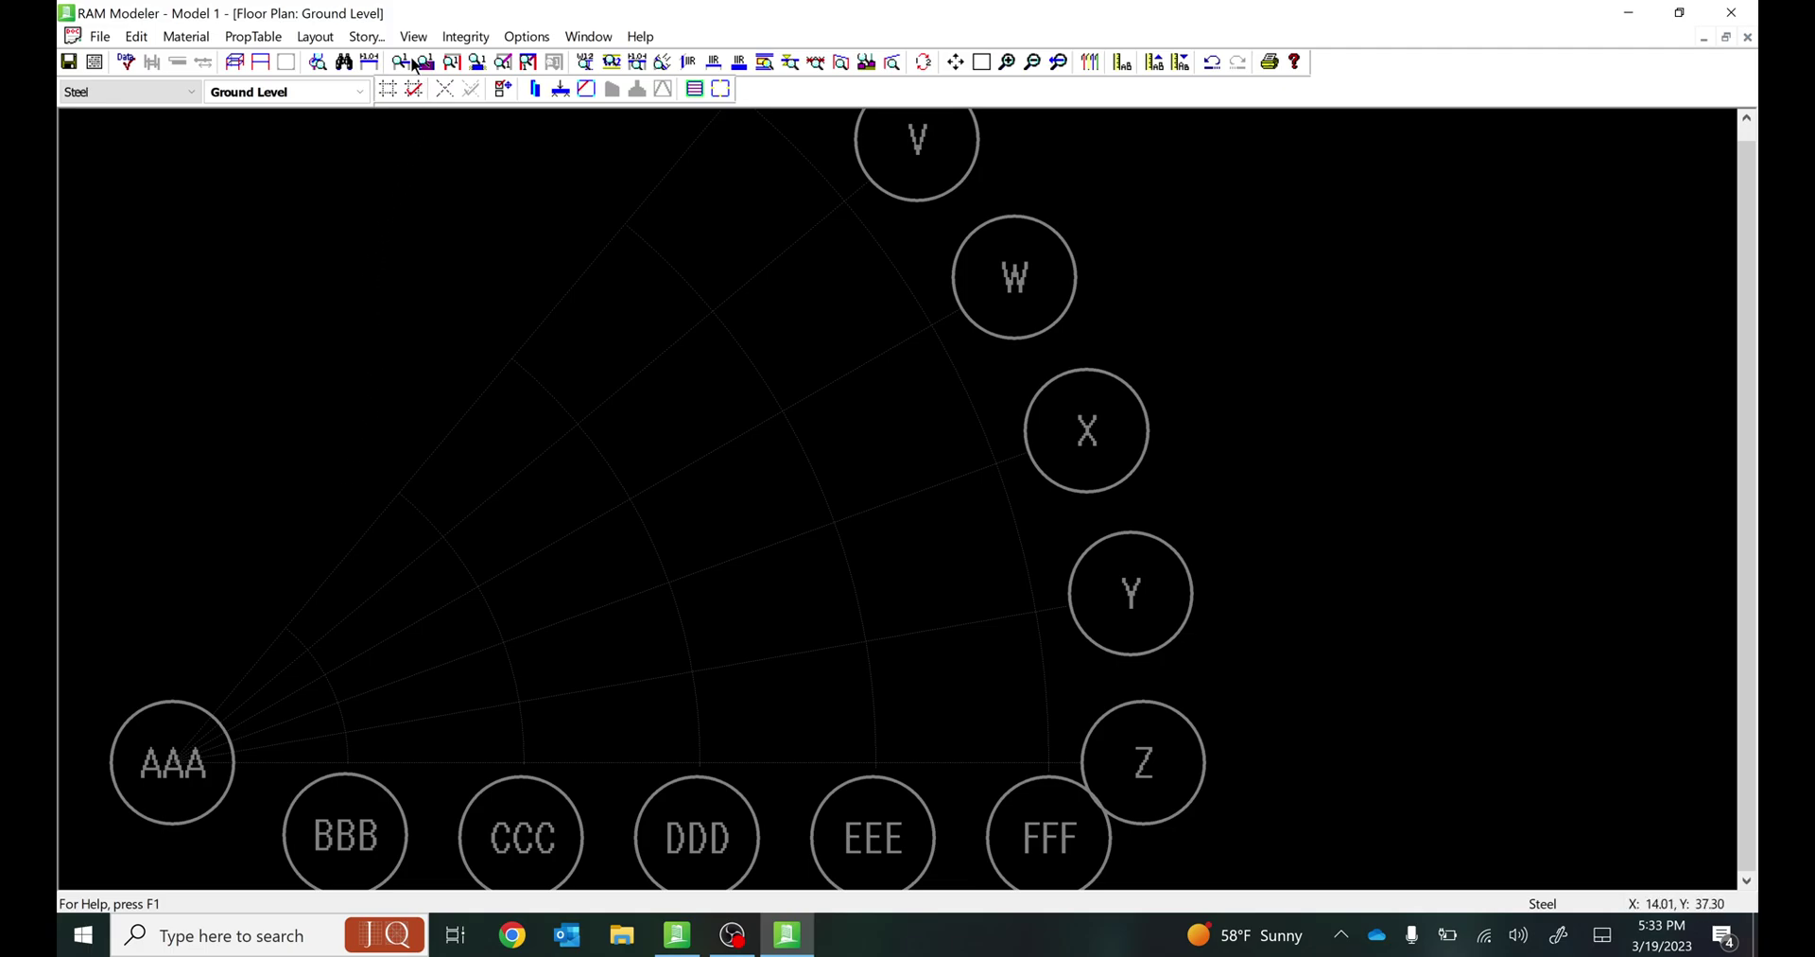
Assign Grid System 1 to the Ground Level floor type and deselect Grid System 3.
{"action": "left_click", "coordinate": [312, 38]}
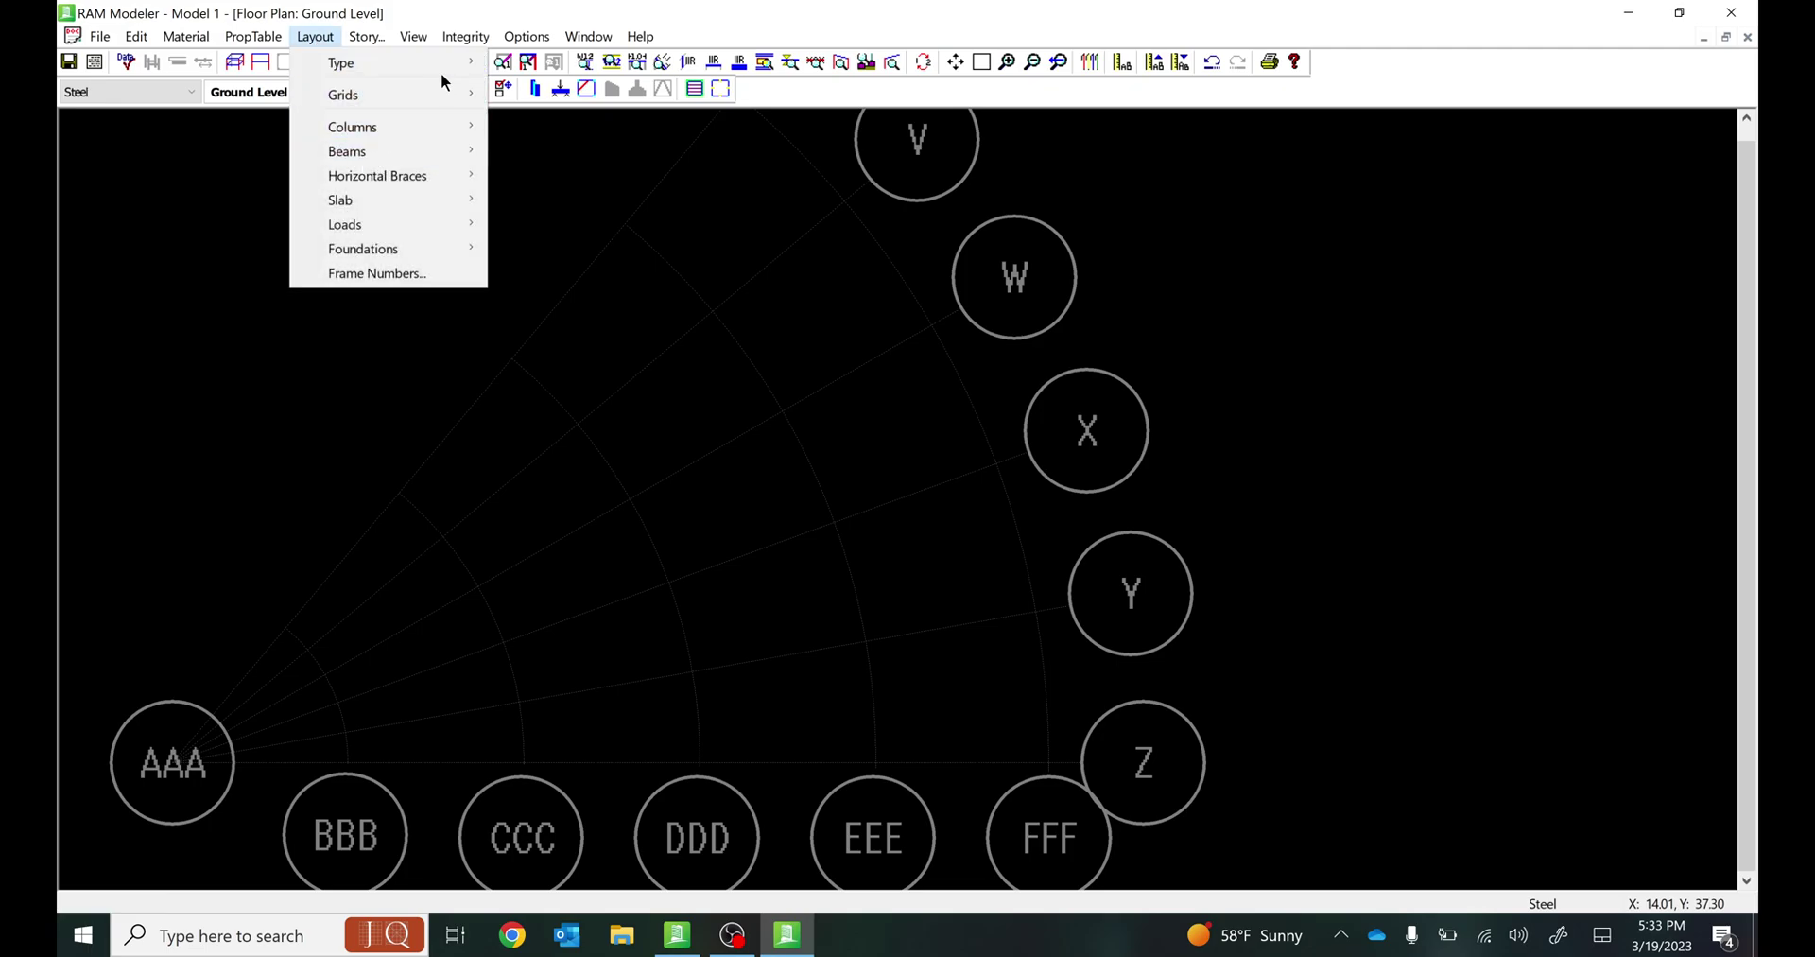
{"action": "mouse_move", "coordinate": [437, 96]}
{"action": "left_click", "coordinate": [572, 117]}
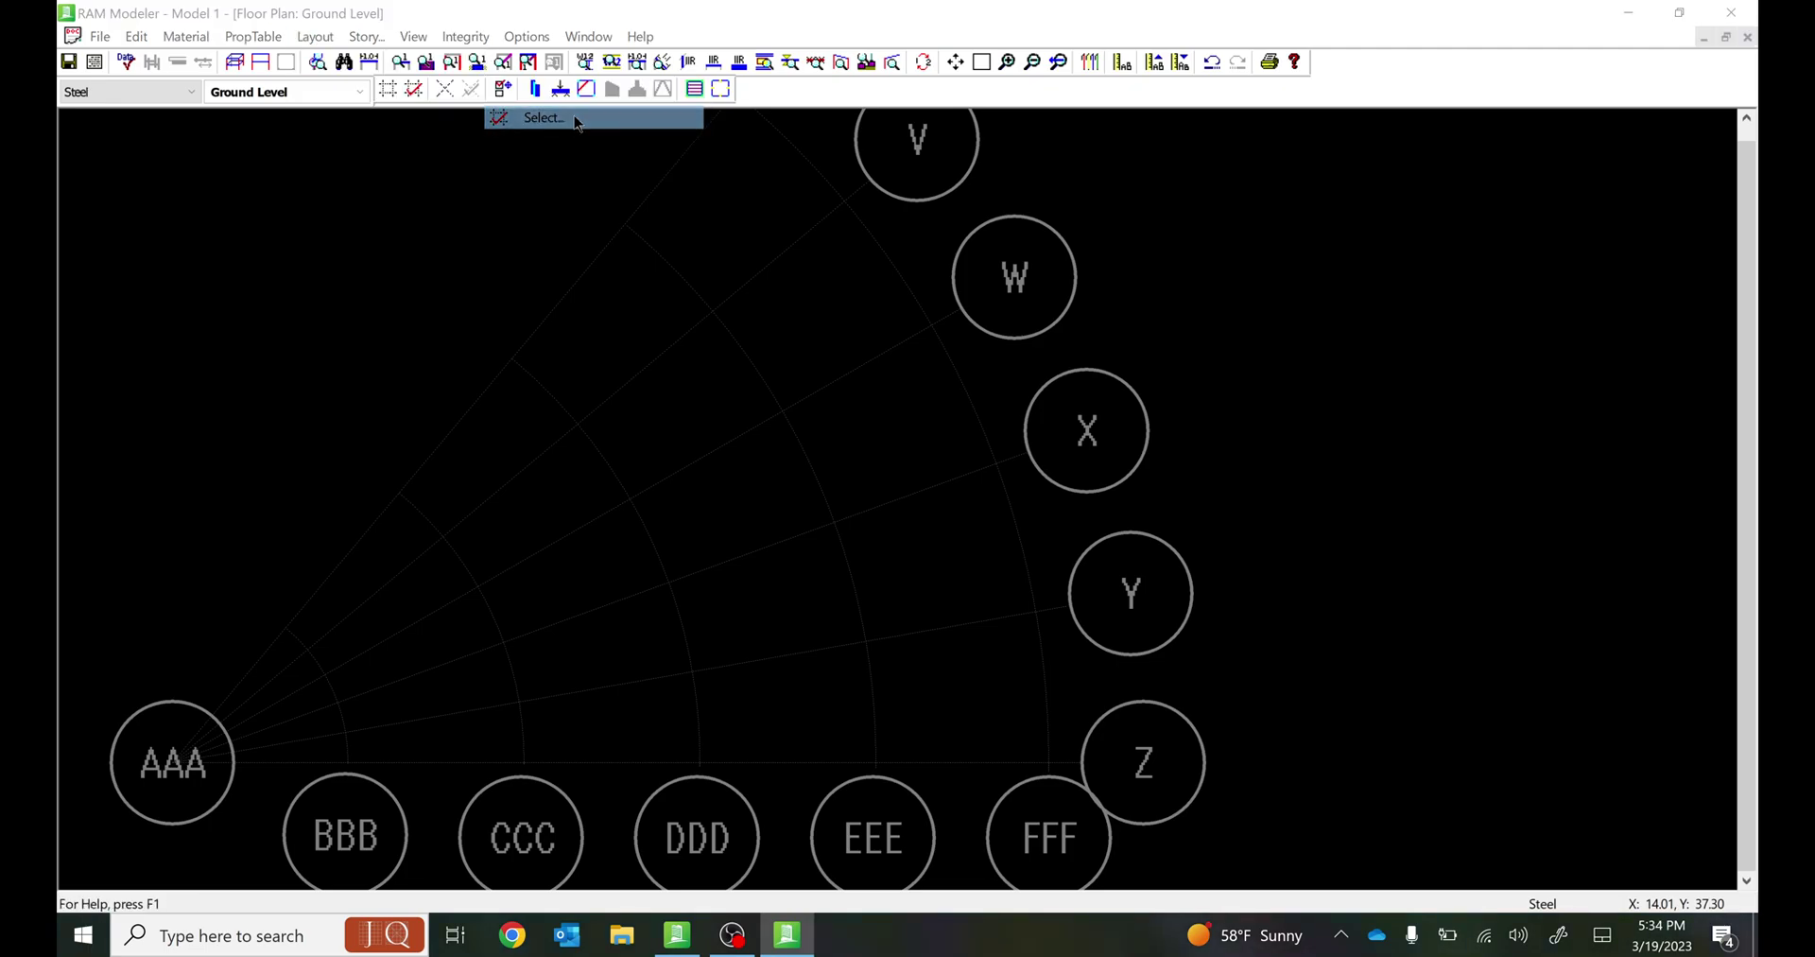
{"action": "left_click", "coordinate": [679, 549]}
{"action": "left_click", "coordinate": [674, 507]}
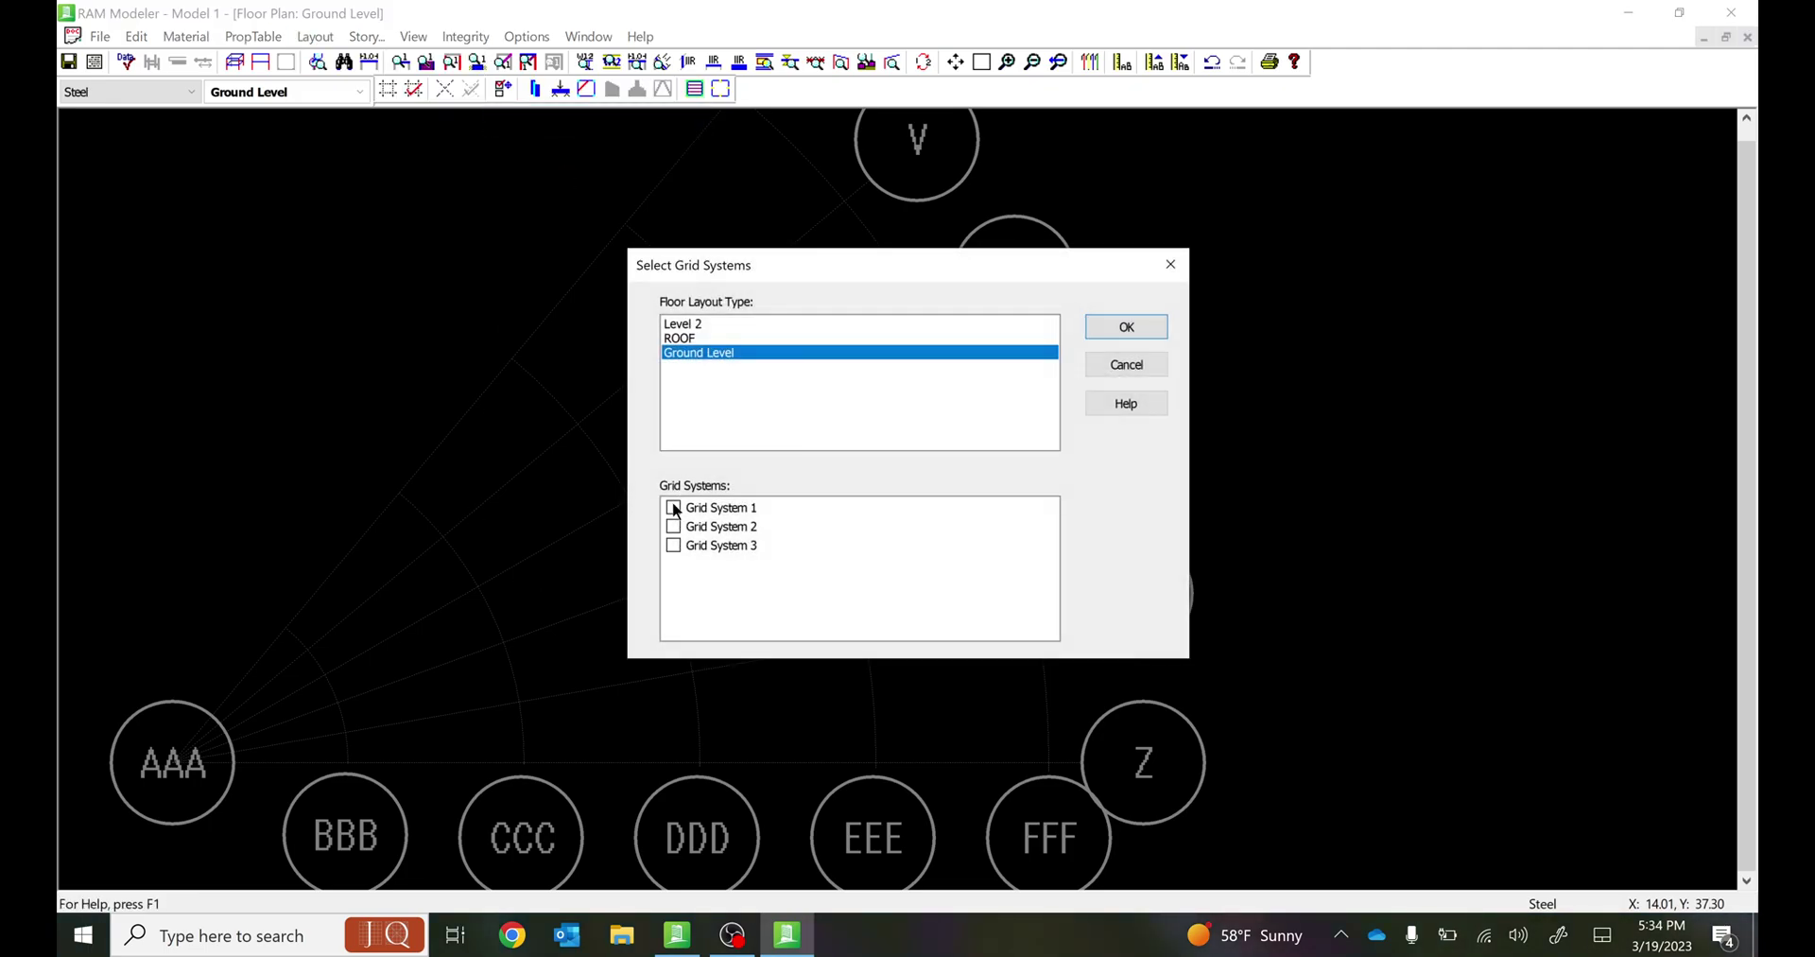
{"action": "left_click", "coordinate": [1104, 325]}
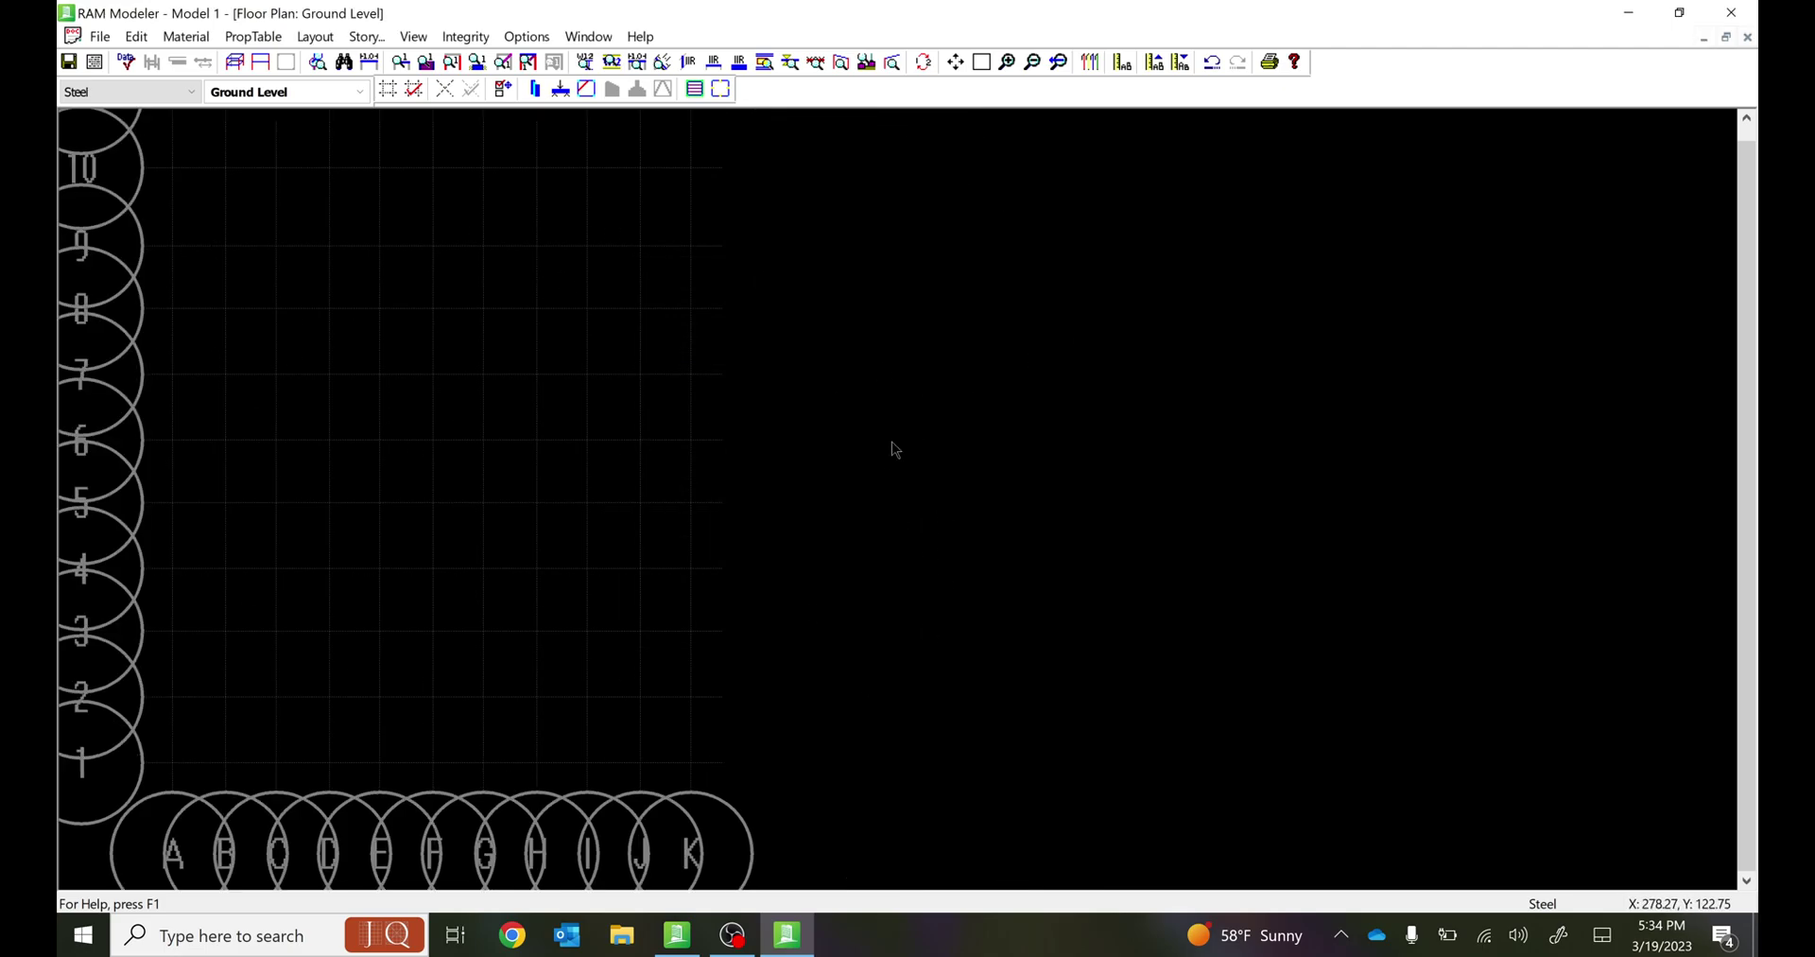
Review the types, offsets and rotations of Grid System 3 and Grid System 1 in the grid system definitions.
{"action": "left_click", "coordinate": [313, 38]}
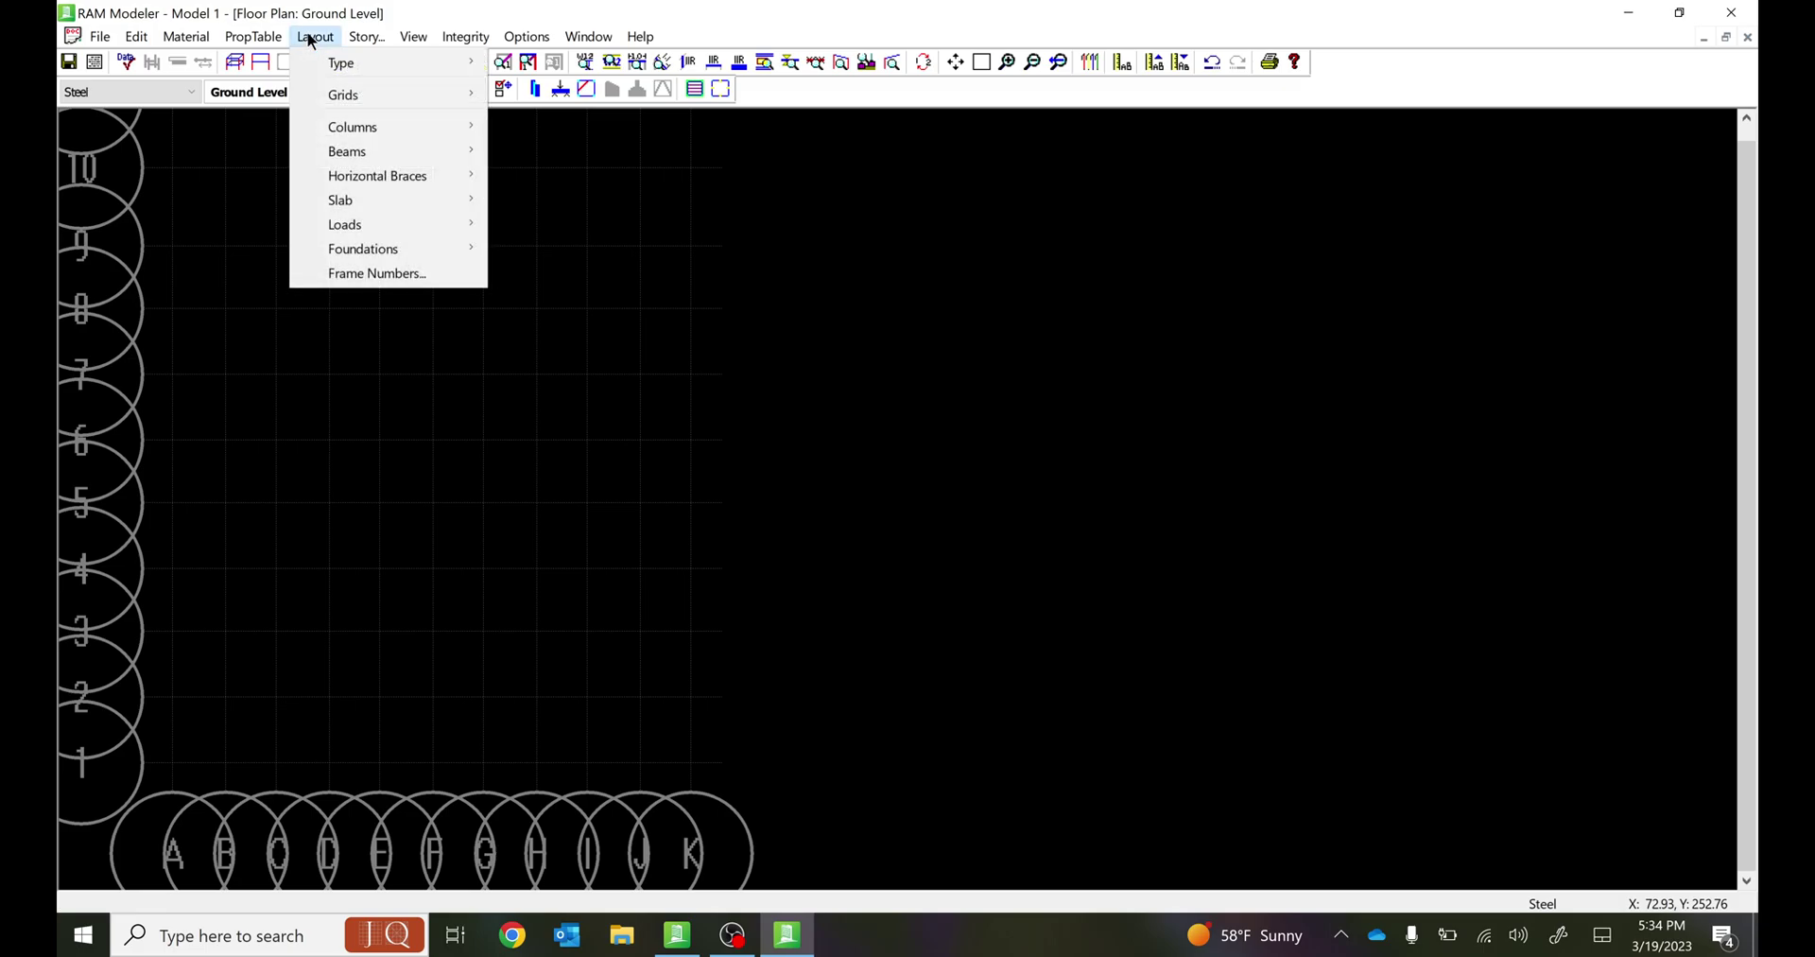
{"action": "mouse_move", "coordinate": [373, 94]}
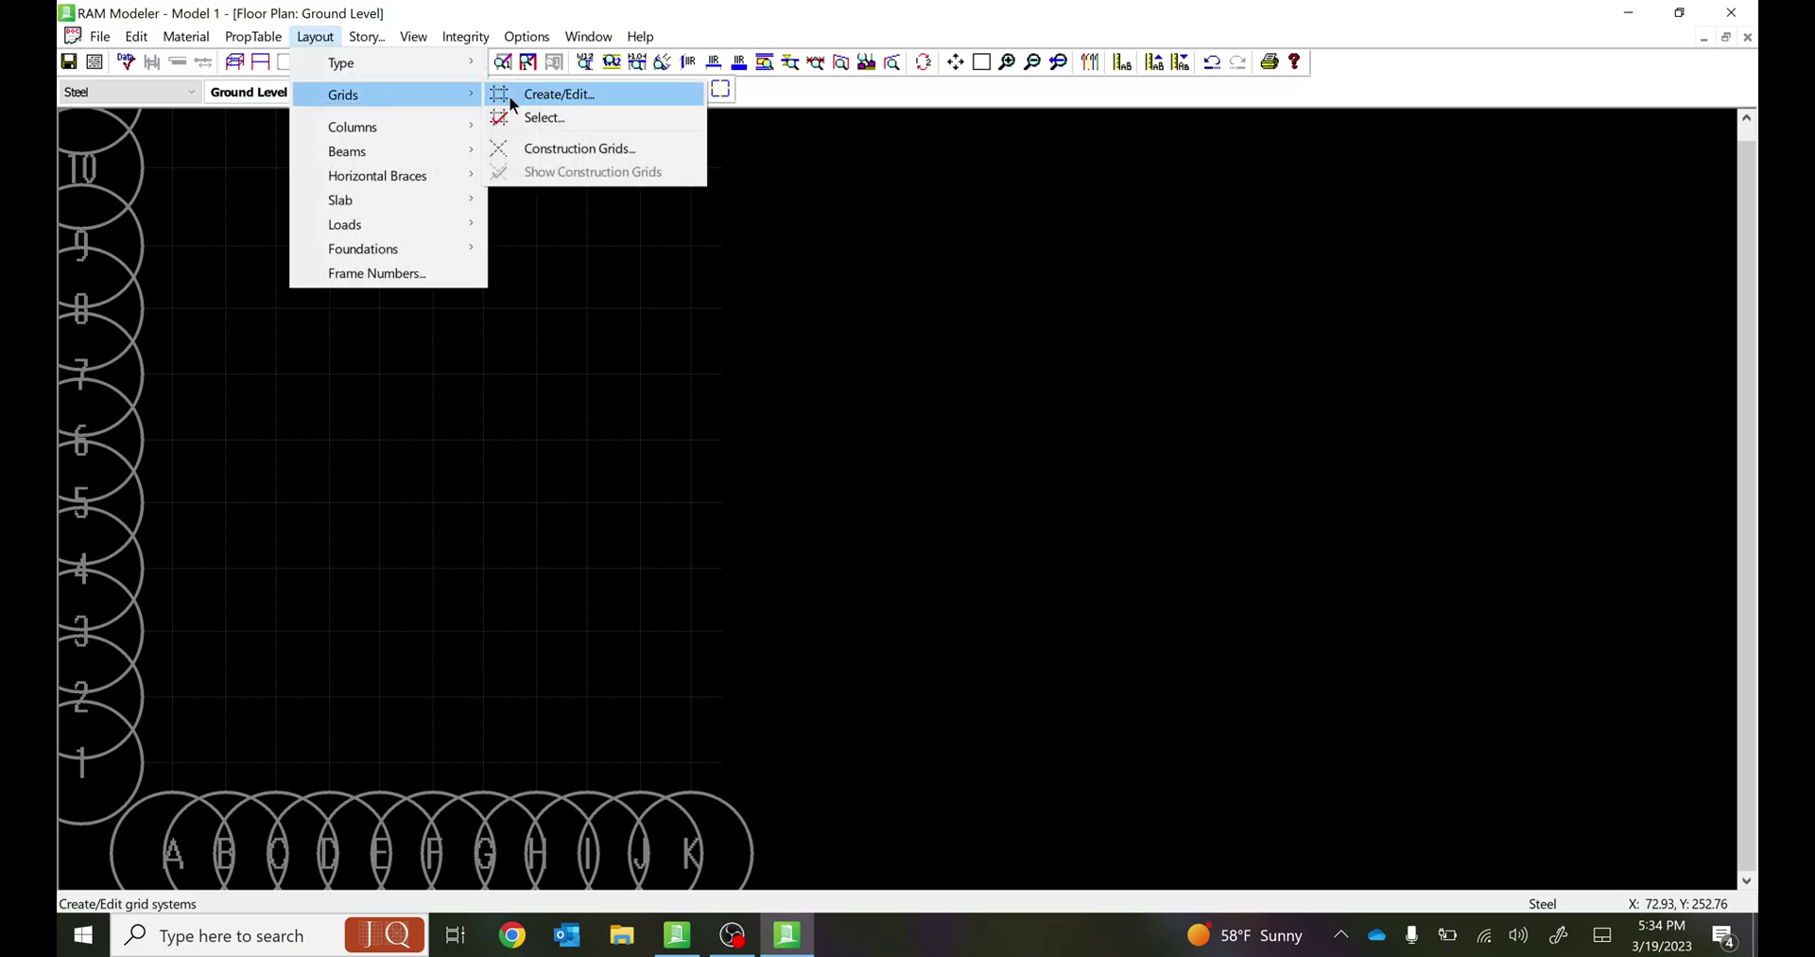
{"action": "left_click", "coordinate": [546, 96]}
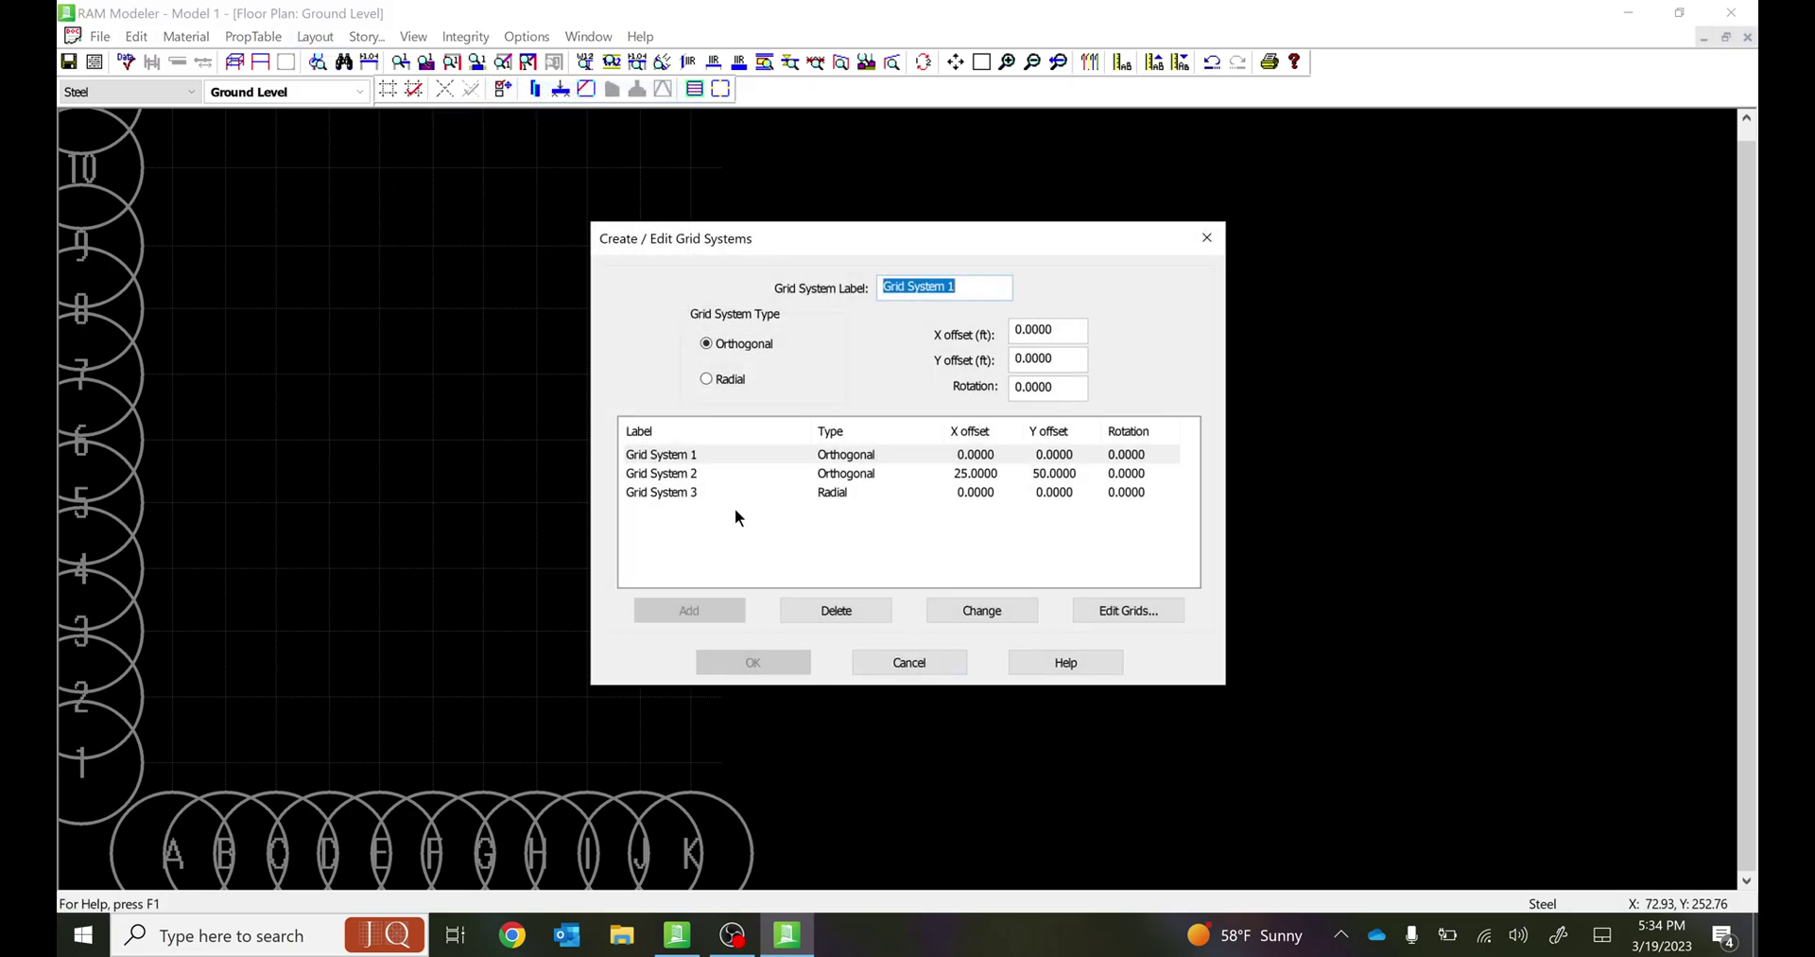
{"action": "left_click", "coordinate": [722, 495]}
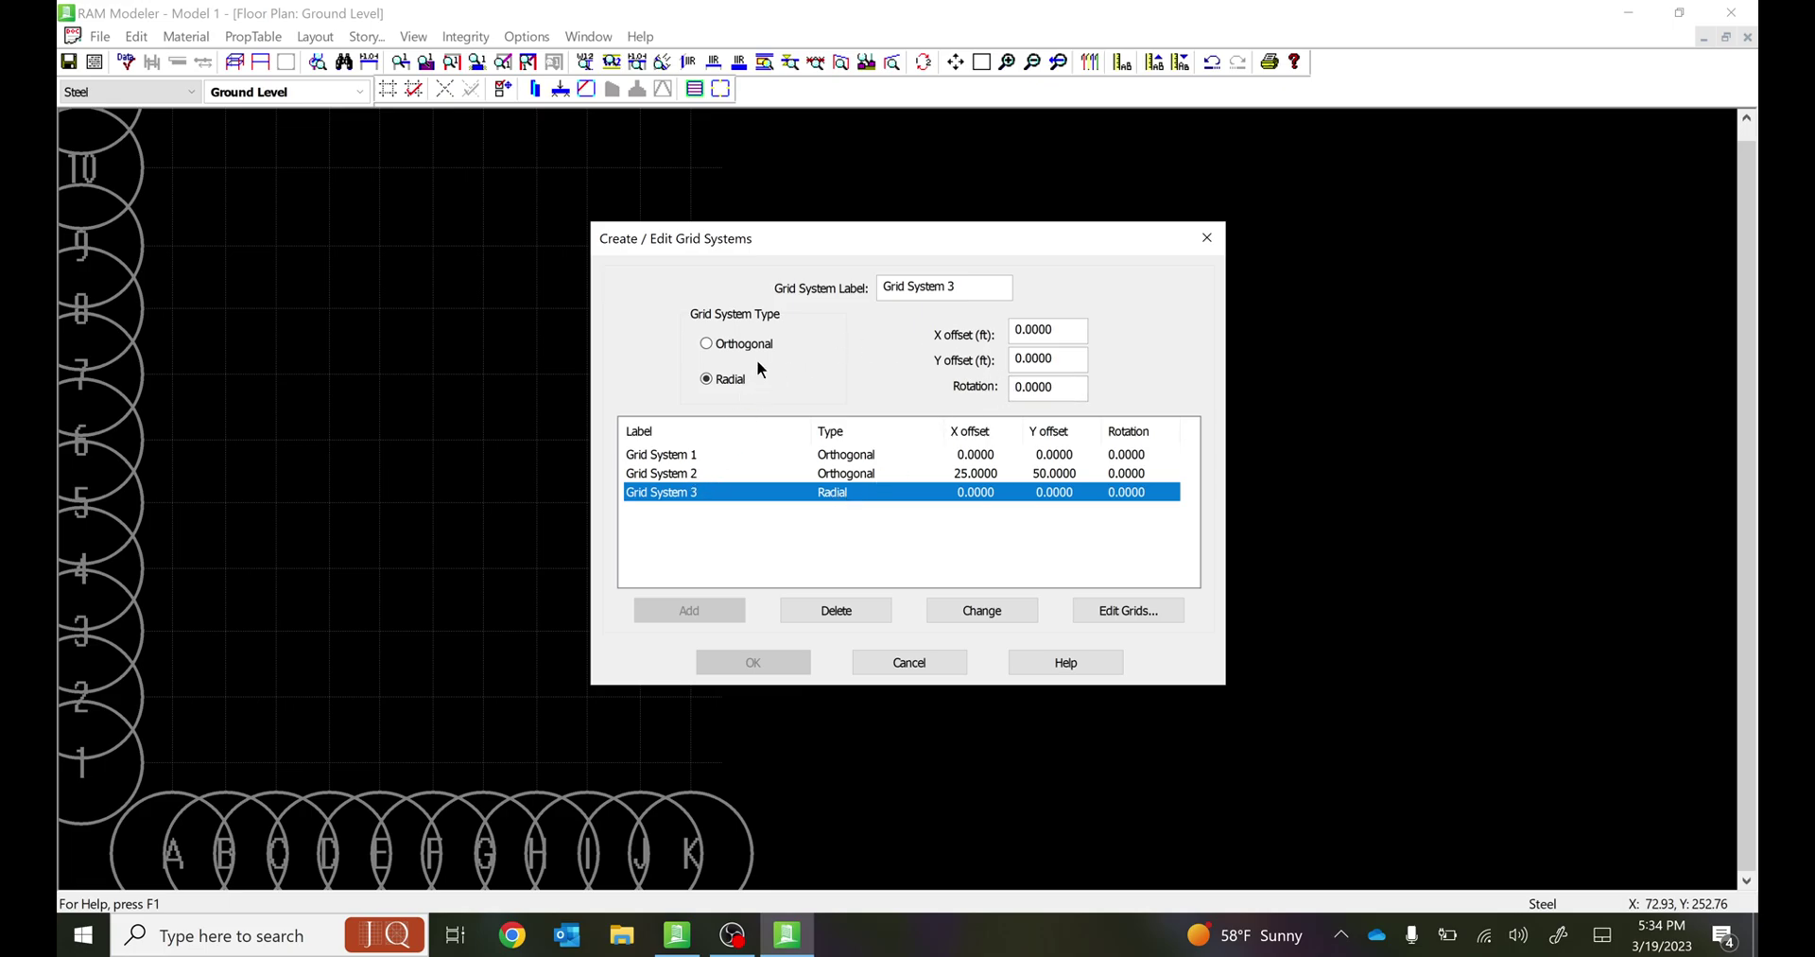
{"action": "left_click", "coordinate": [657, 454]}
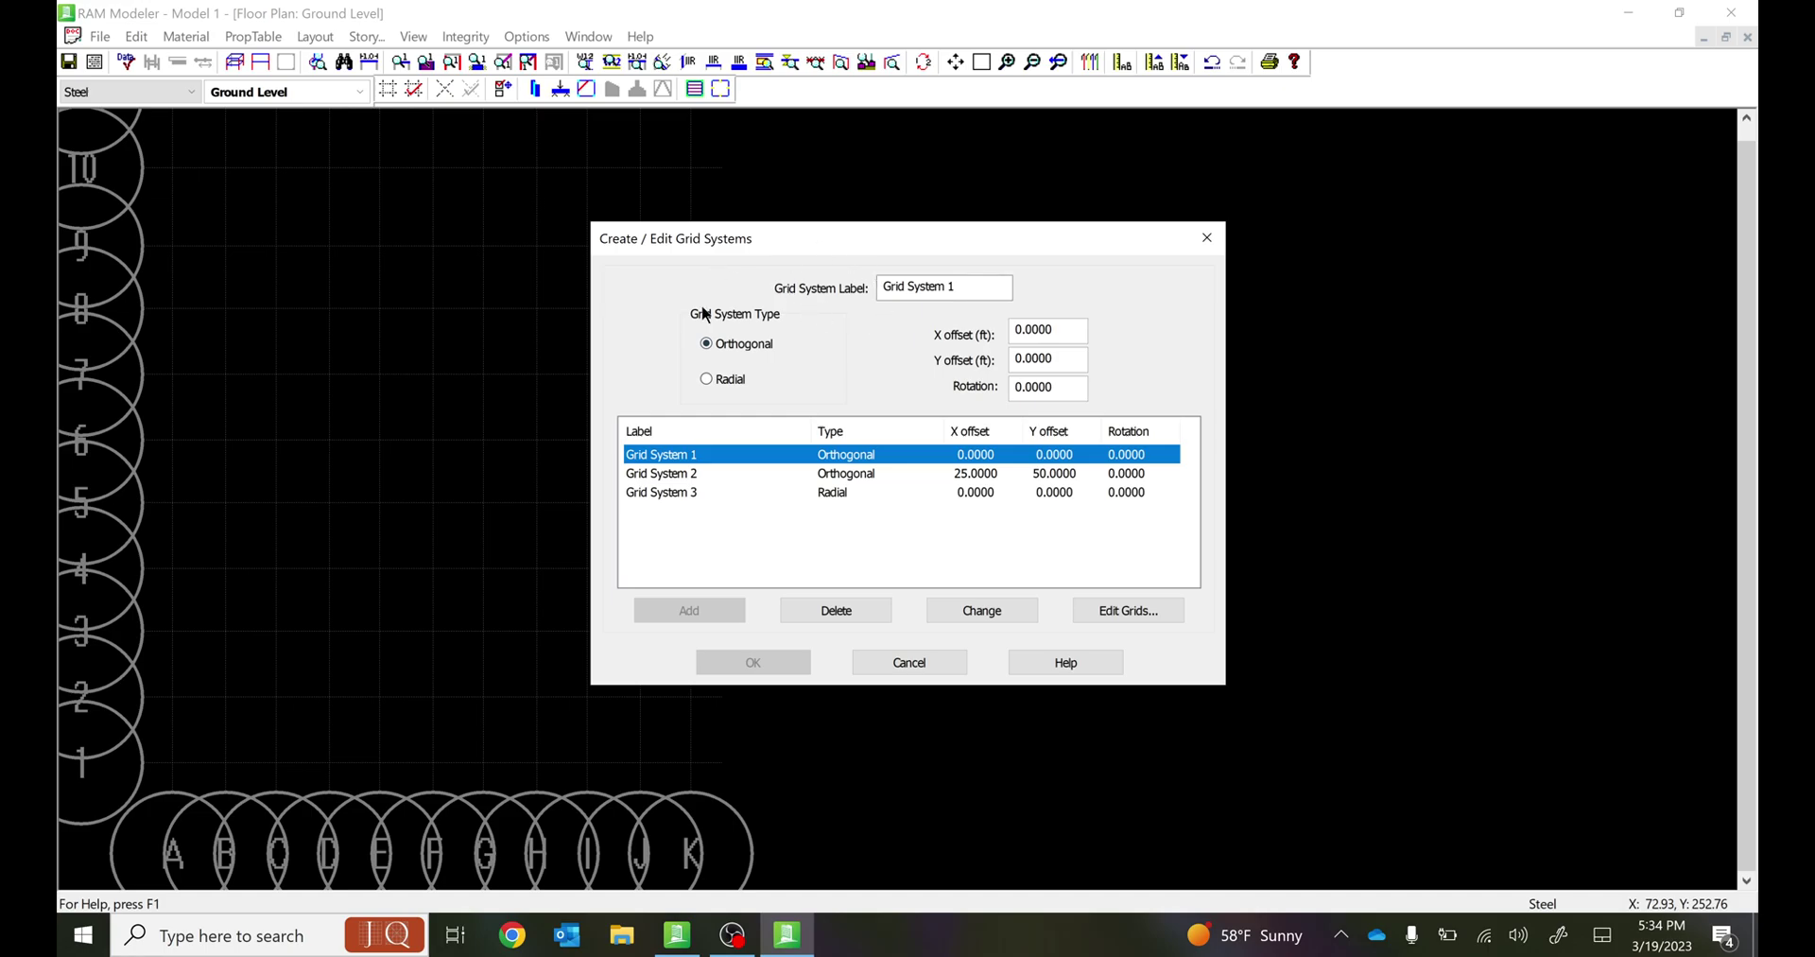
{"action": "left_click", "coordinate": [921, 673]}
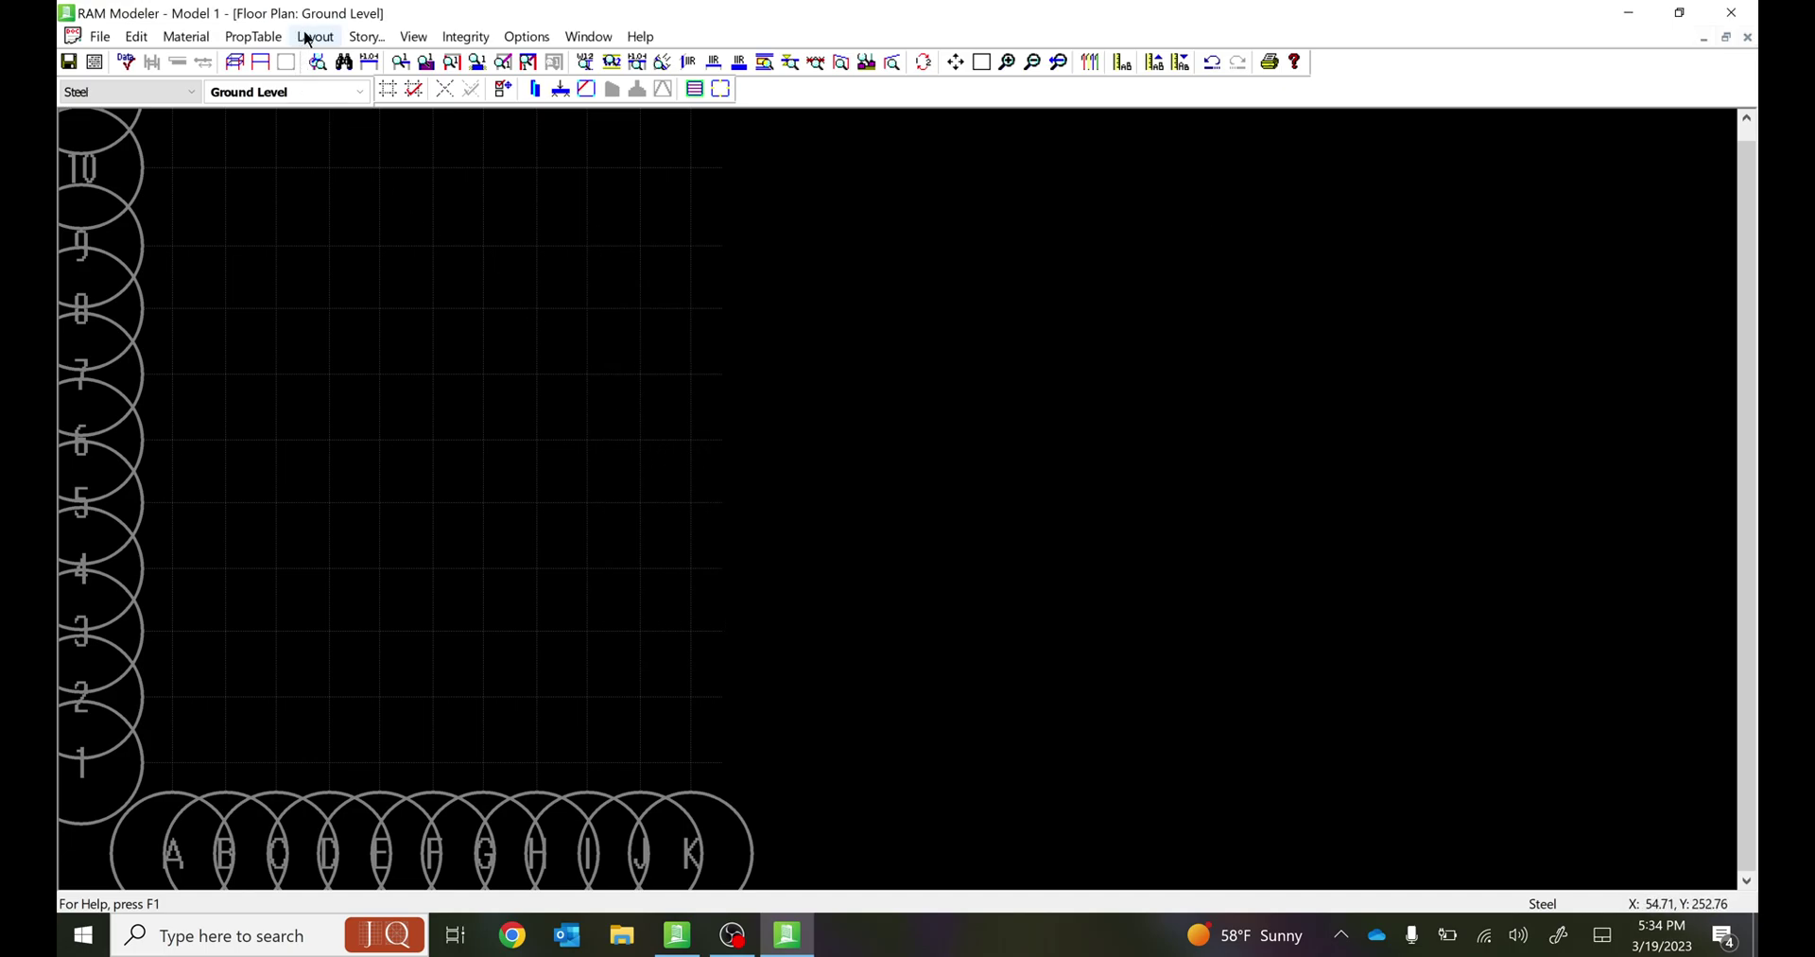
{"action": "left_click", "coordinate": [388, 92]}
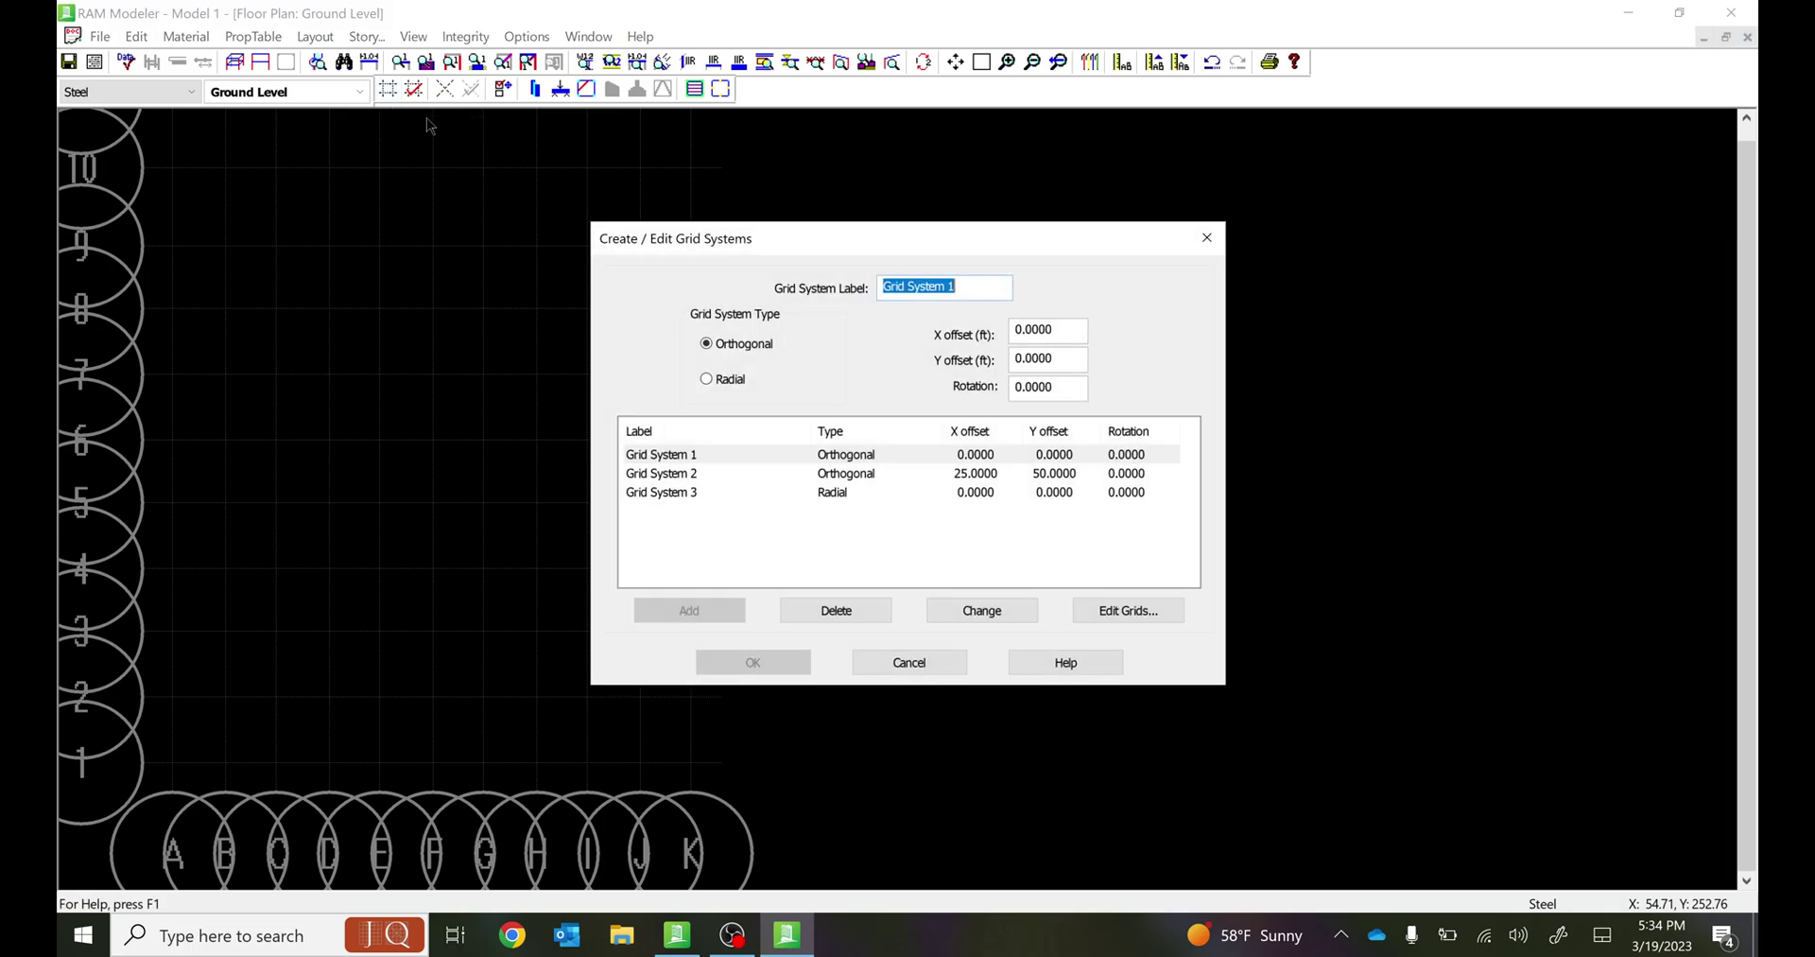
{"action": "left_click", "coordinate": [1204, 242]}
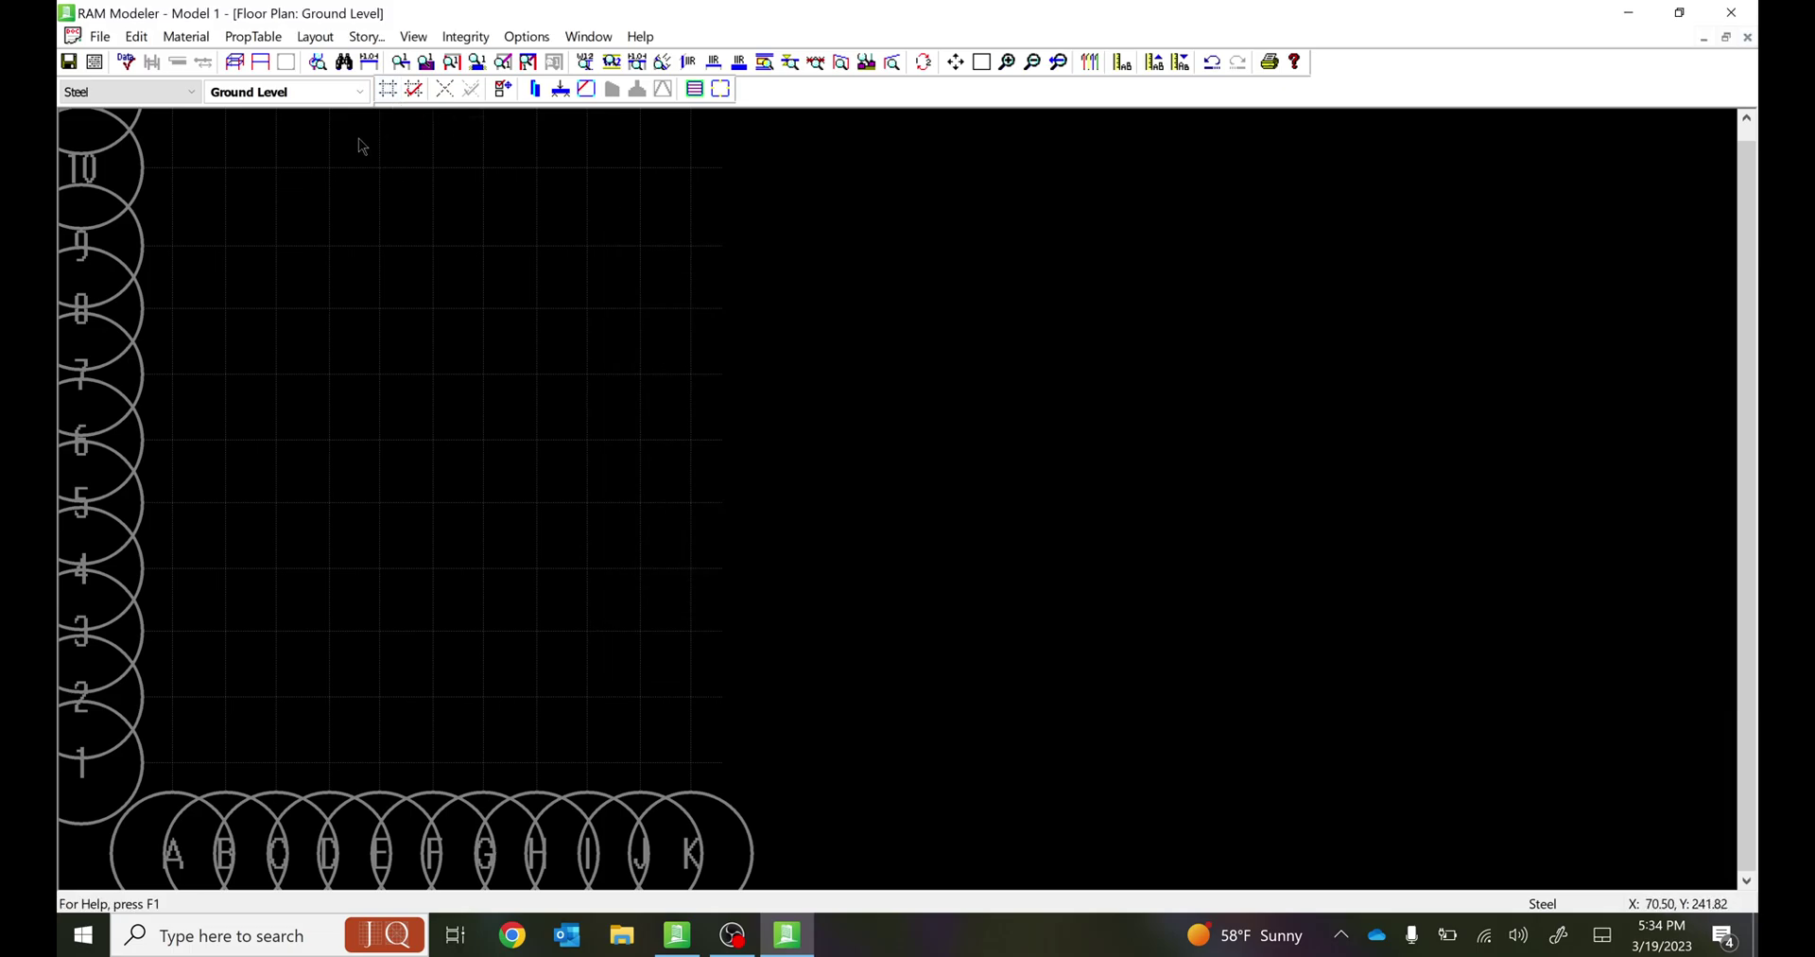
Check which grid systems are selected for the Ground Level floor type.
{"action": "left_click", "coordinate": [414, 92]}
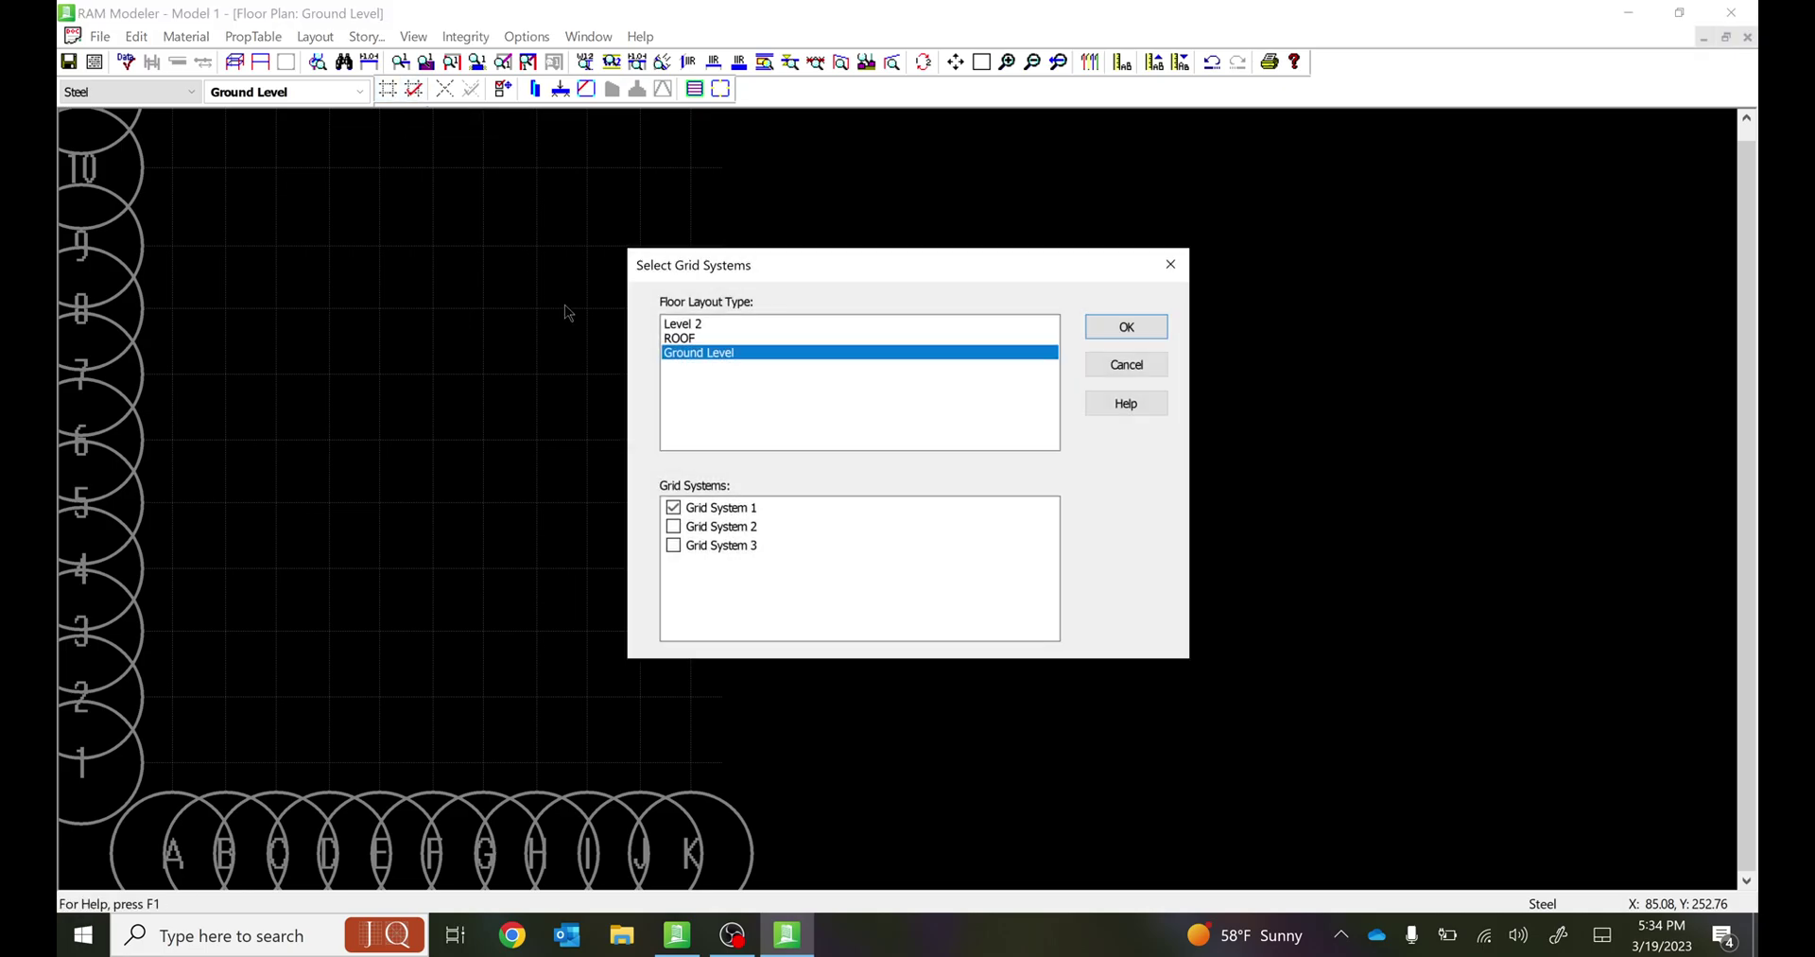
{"action": "left_click", "coordinate": [675, 546]}
{"action": "left_click", "coordinate": [1127, 327]}
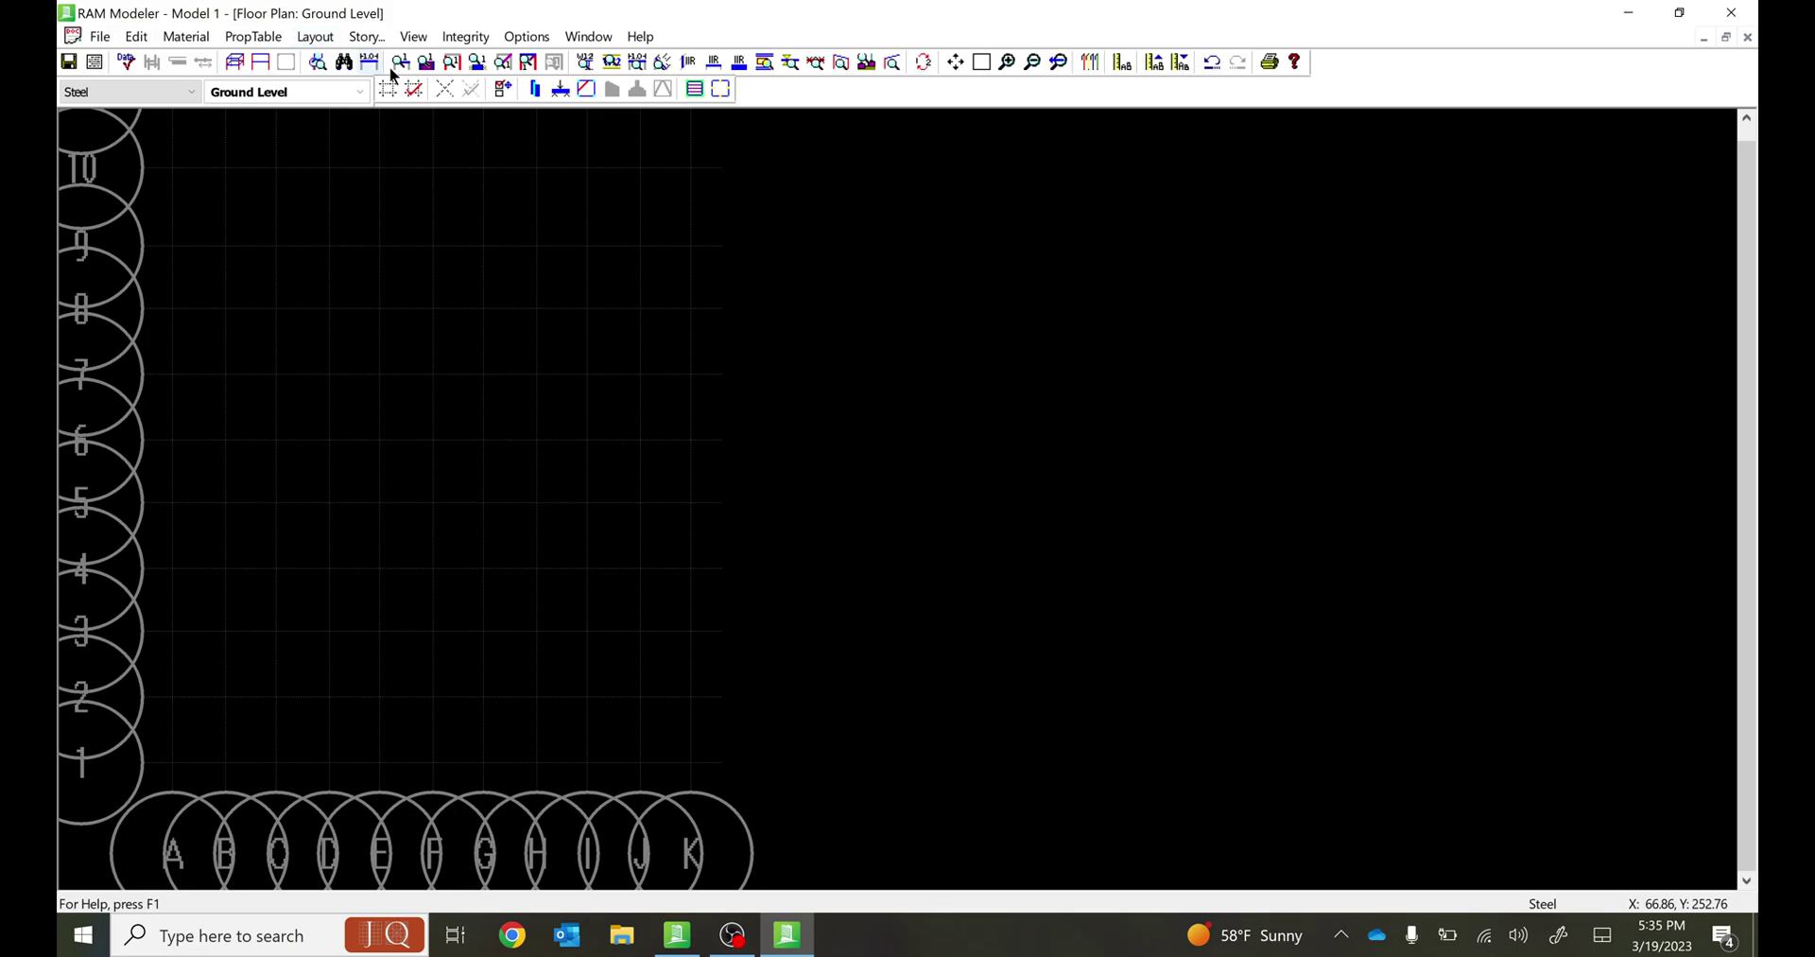
Add a Parallel-To-Grid construction grid 5 ft from grid line F, on the side facing grid line G.
{"action": "left_click", "coordinate": [448, 94]}
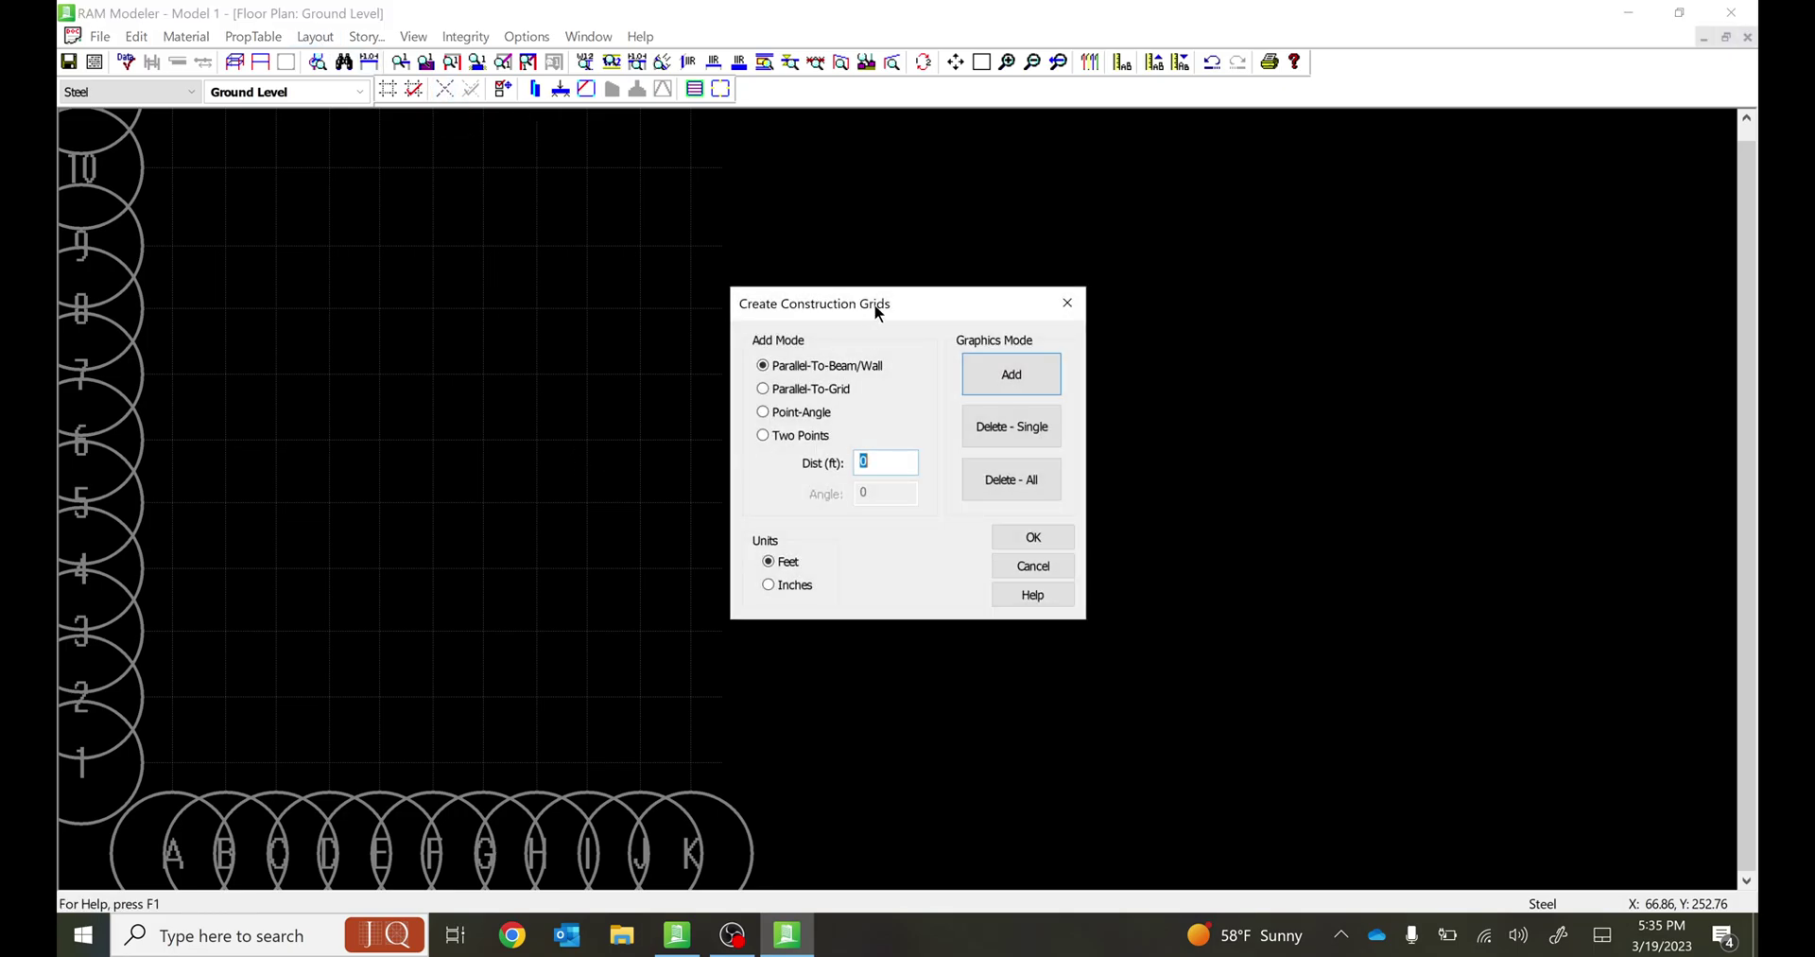
{"action": "left_click_drag", "start_coordinate": [878, 313], "coordinate": [1106, 267]}
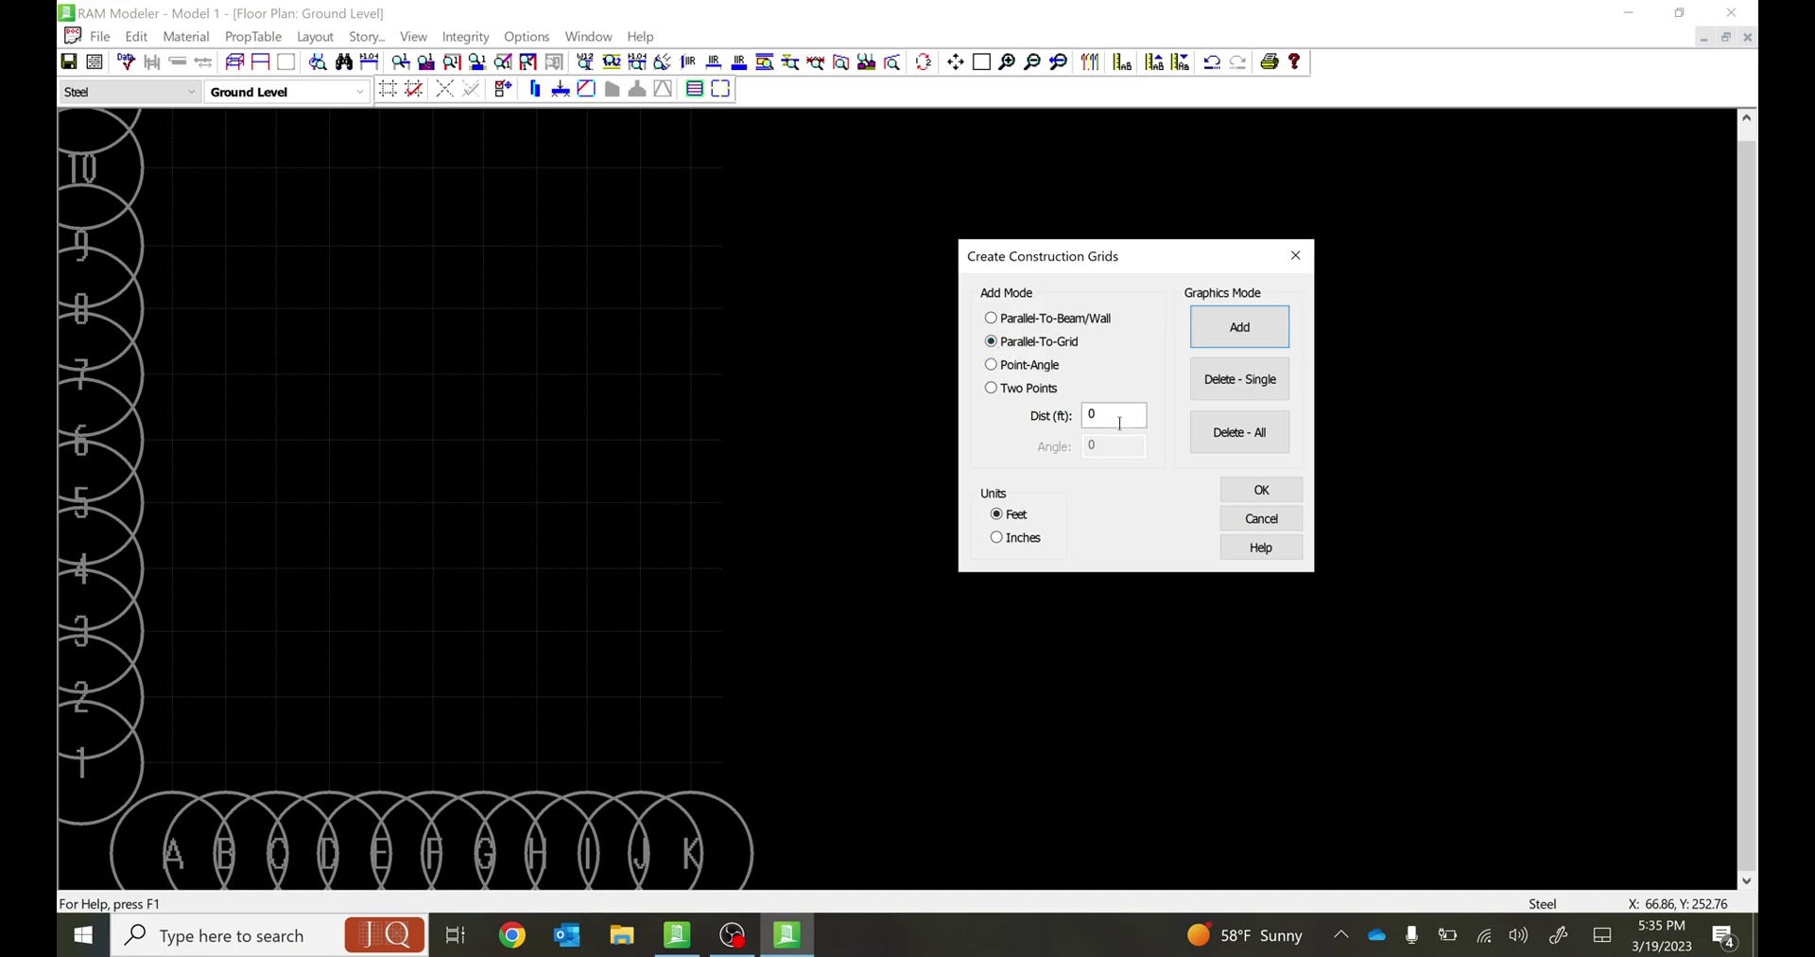
{"action": "type", "text": "5"}
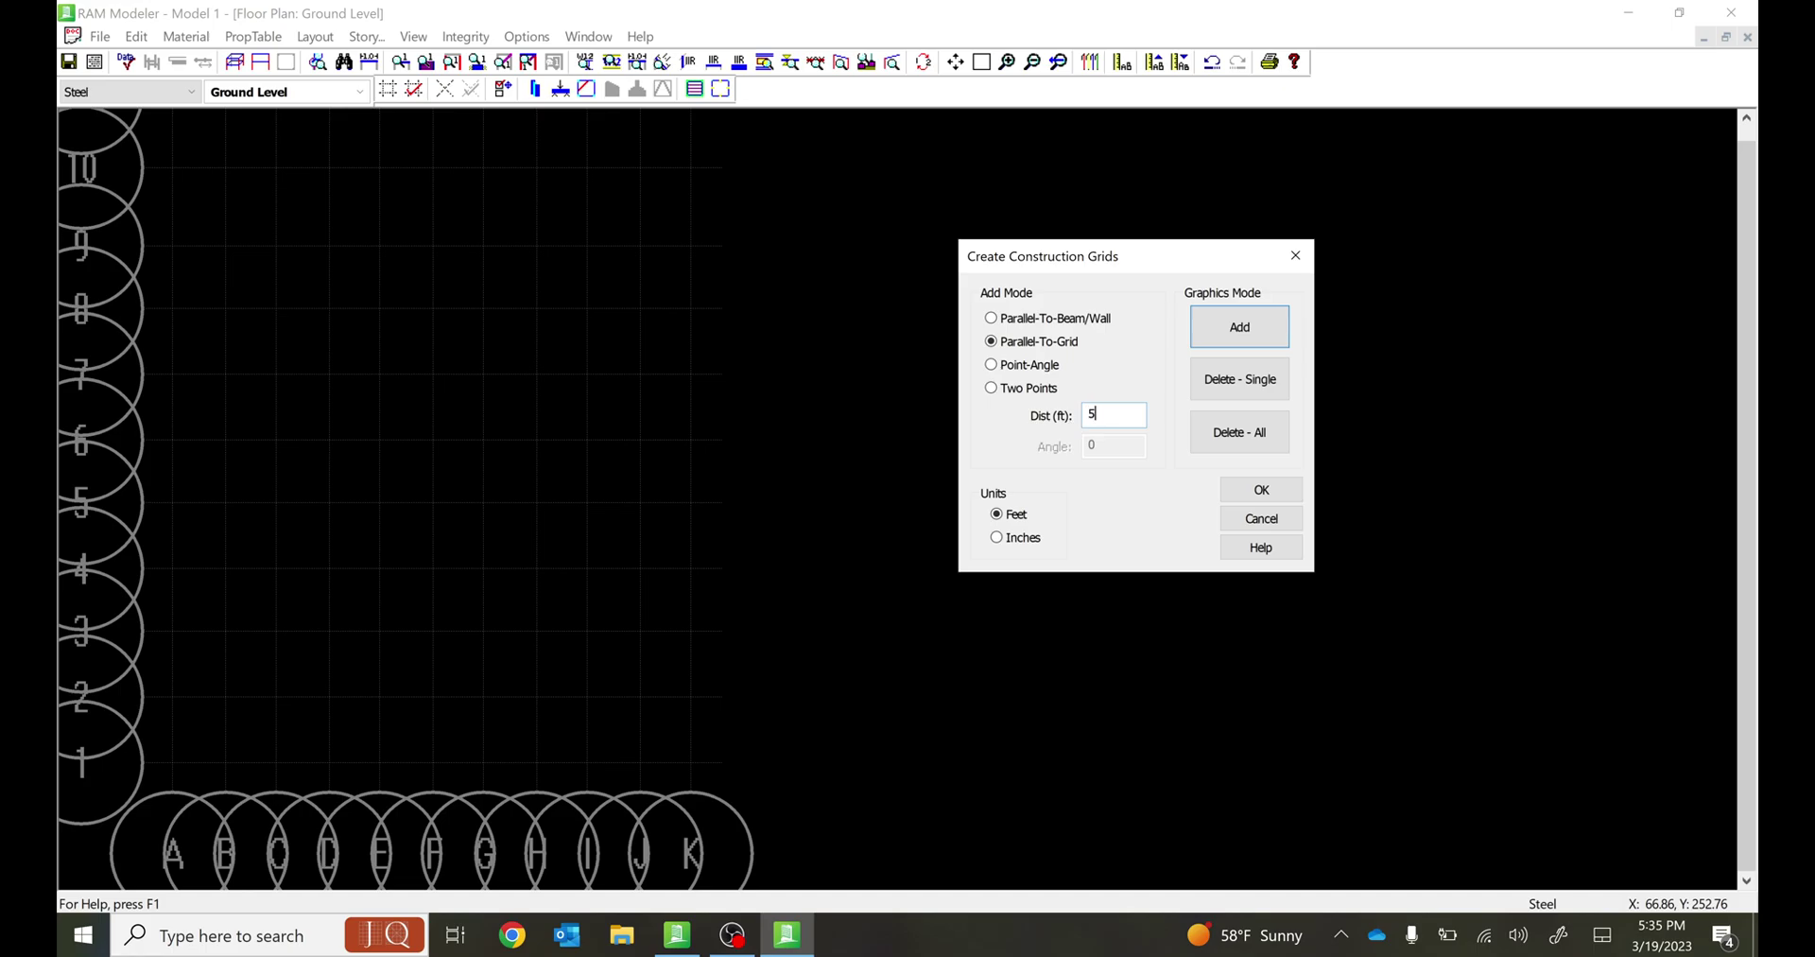
{"action": "left_click", "coordinate": [1240, 327]}
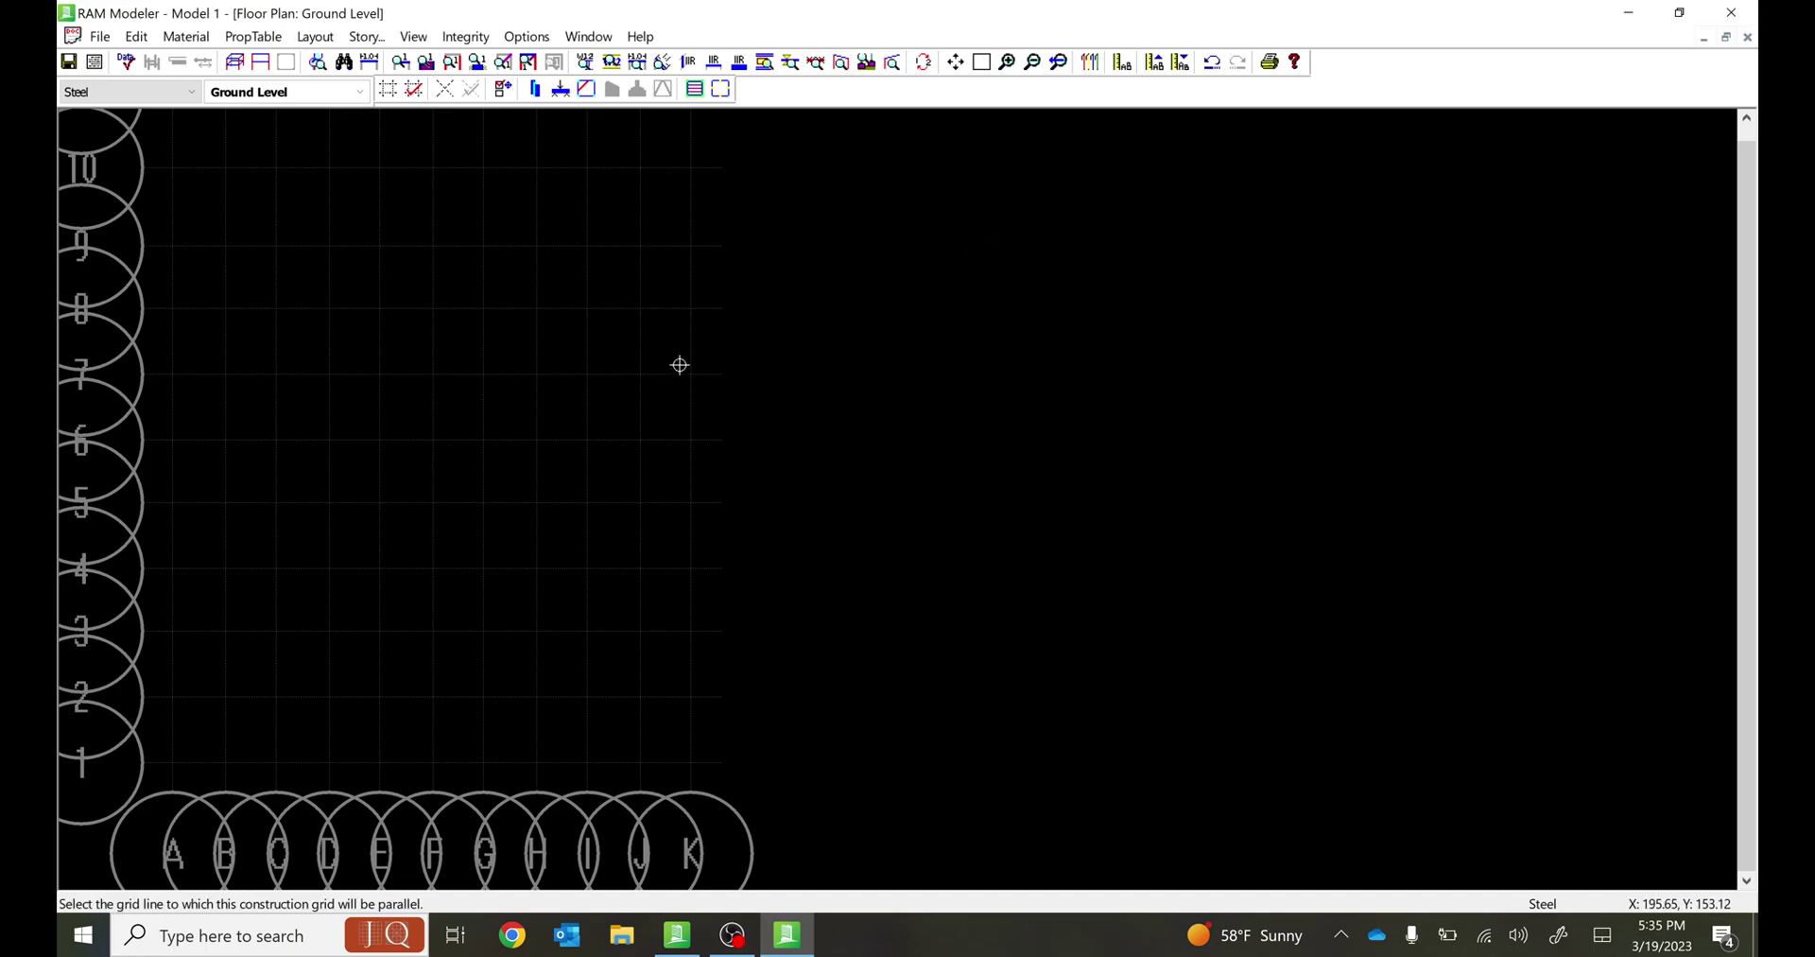
{"action": "left_click", "coordinate": [434, 348]}
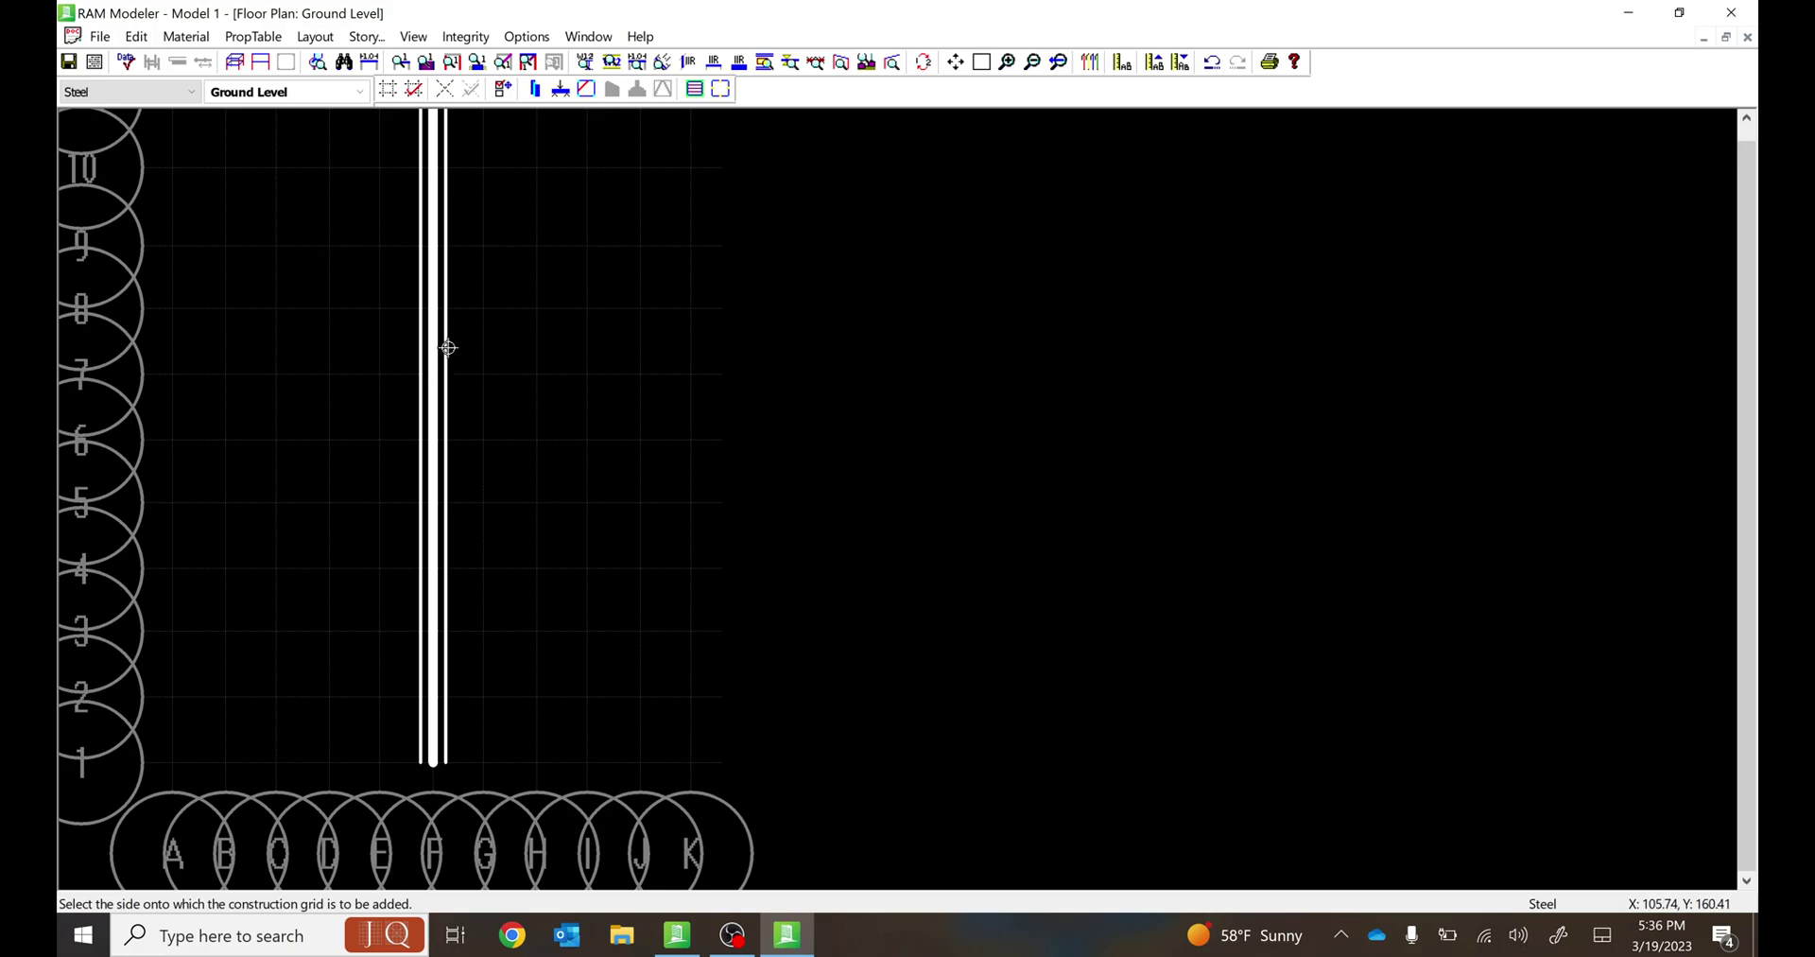
{"action": "left_click", "coordinate": [452, 348]}
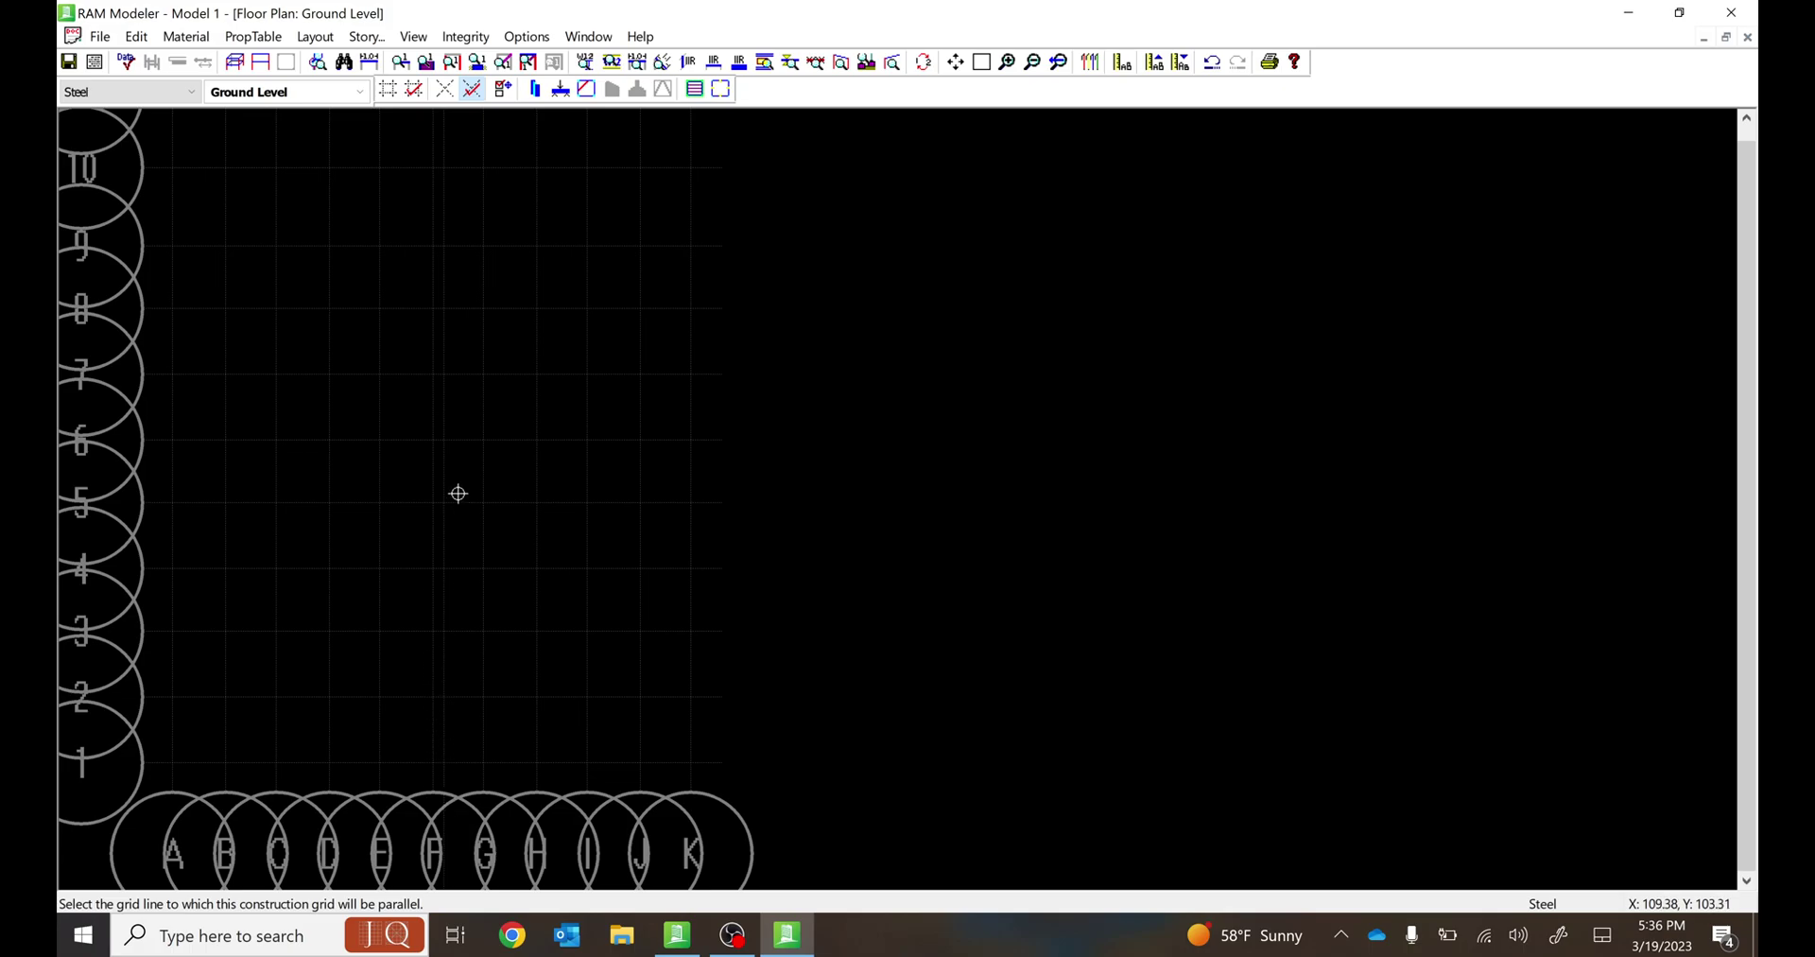
{"action": "scroll", "coordinate": [510, 523], "scroll_direction": "down", "scroll_amount": 1}
{"action": "scroll", "coordinate": [478, 530], "scroll_direction": "down", "scroll_amount": 1}
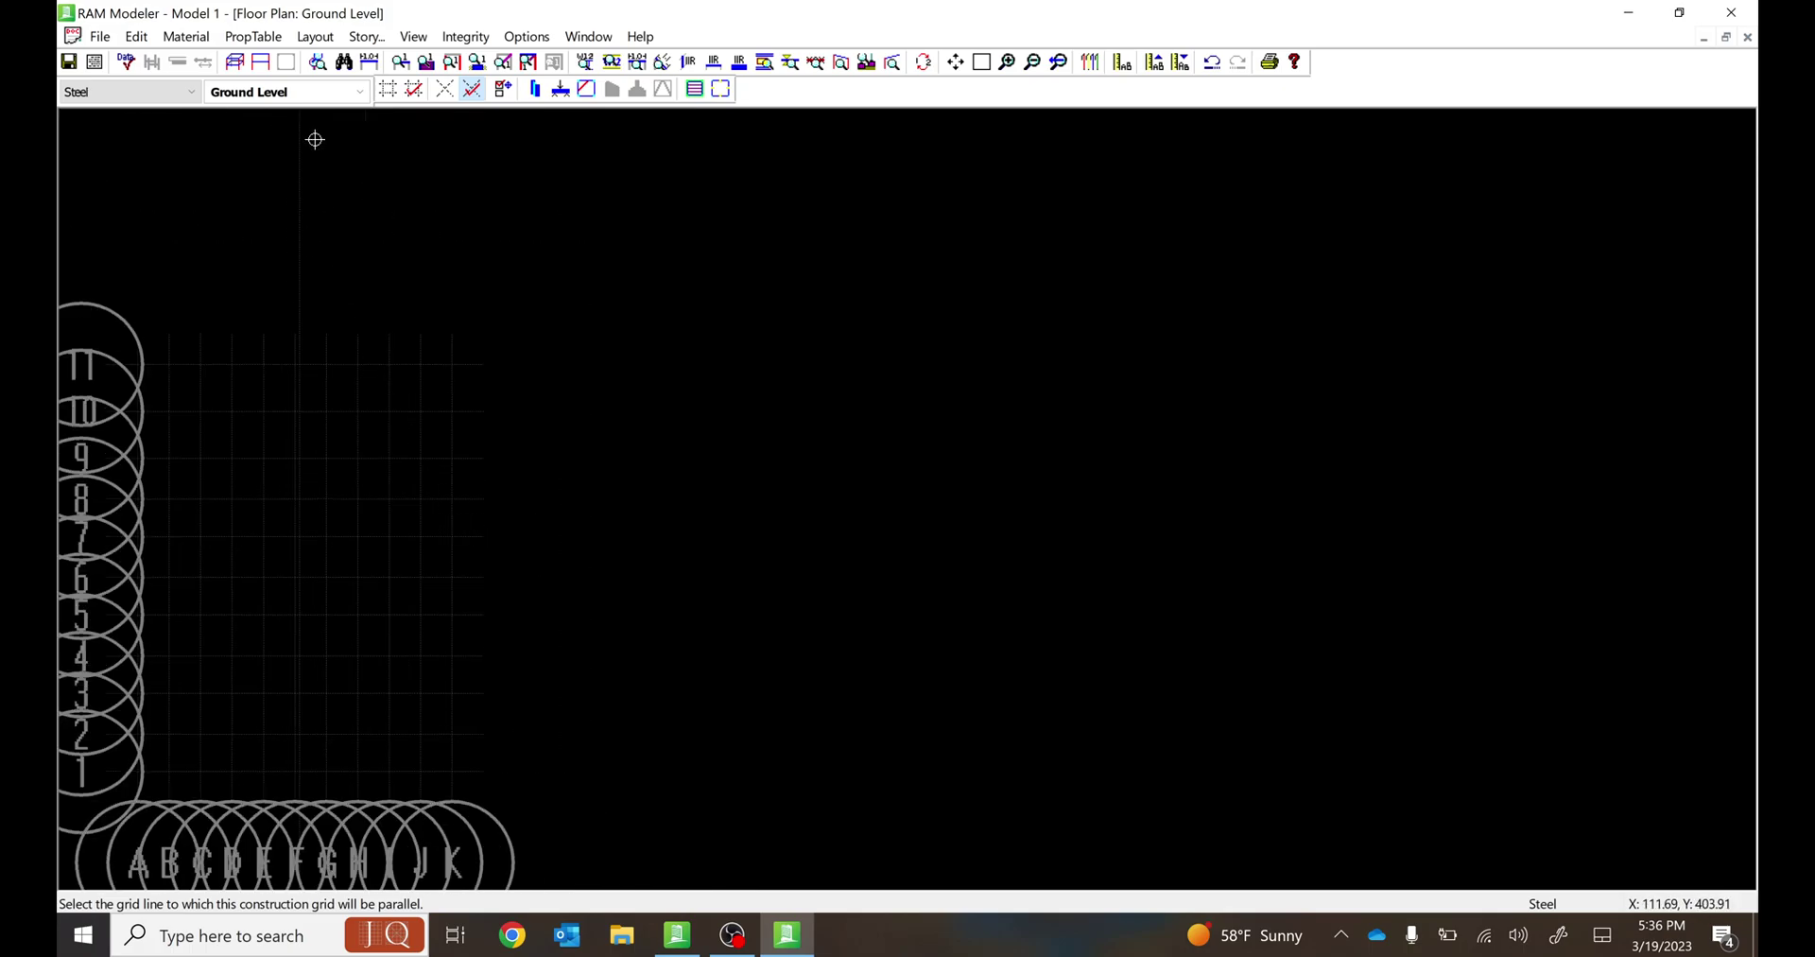
{"action": "scroll", "coordinate": [287, 751], "scroll_direction": "up", "scroll_amount": 1}
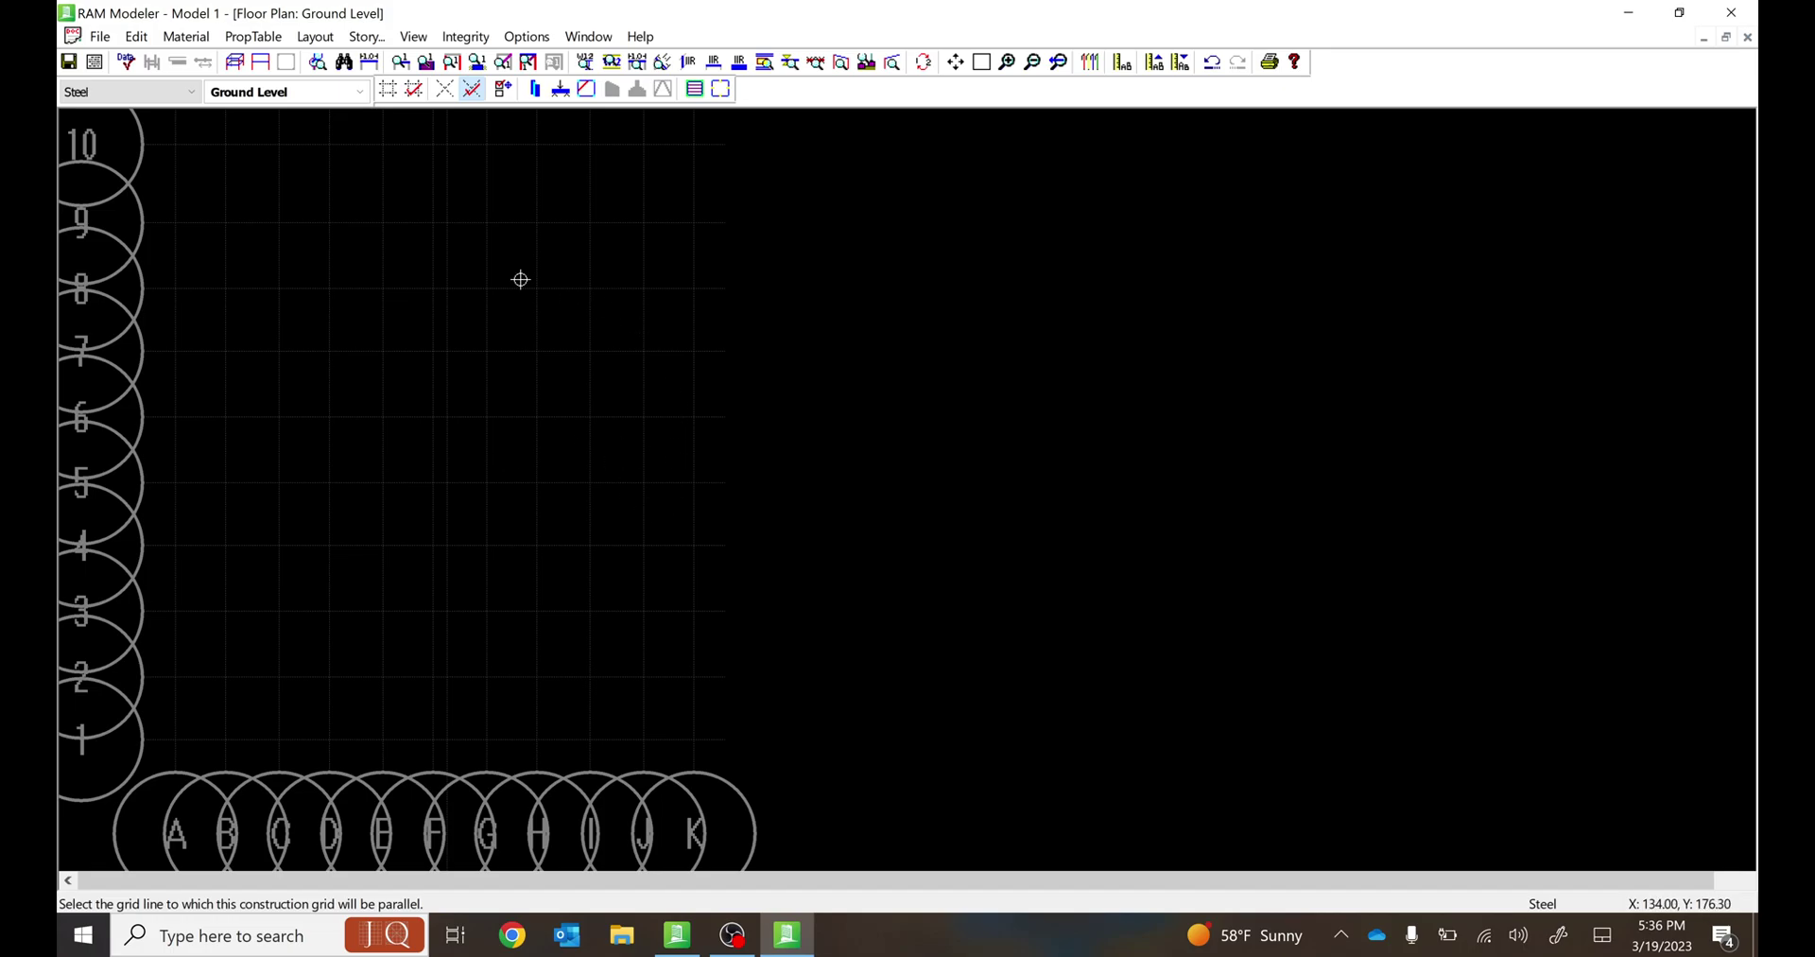
Add a Point-Angle construction grid at 45 degrees, offset 5 ft from the K-7 grid intersection.
{"action": "left_click", "coordinate": [318, 40]}
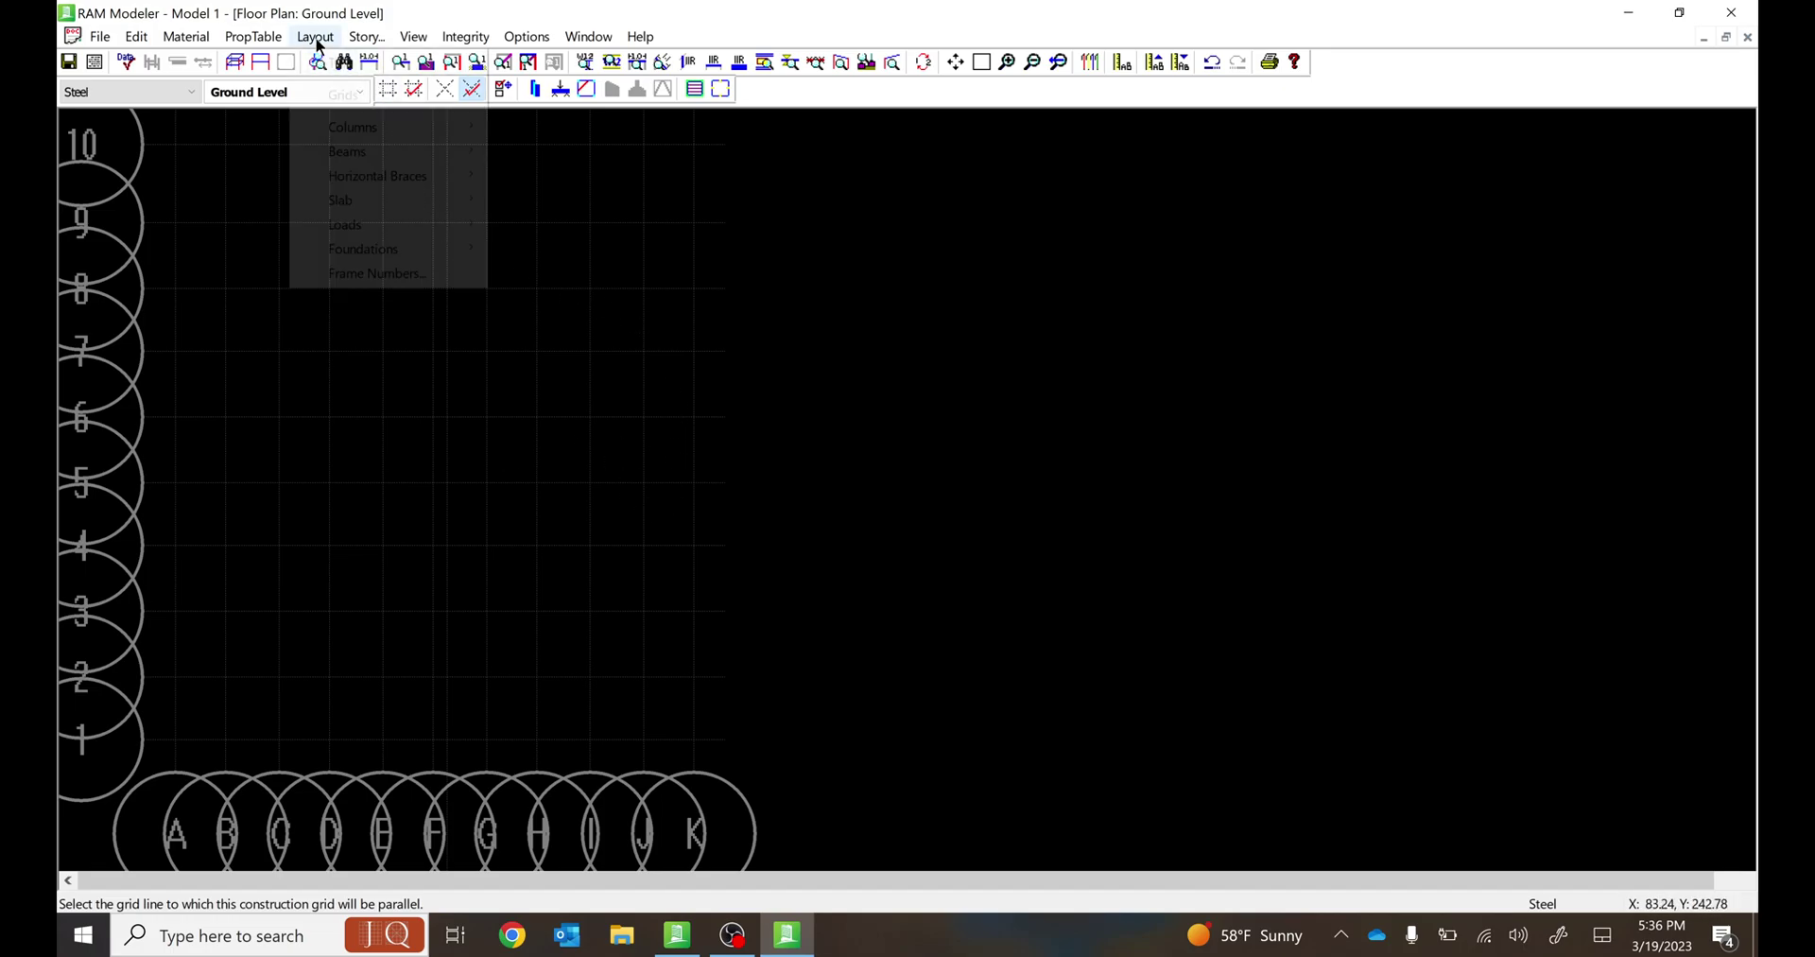
{"action": "left_click", "coordinate": [813, 281]}
{"action": "key", "text": "Return"}
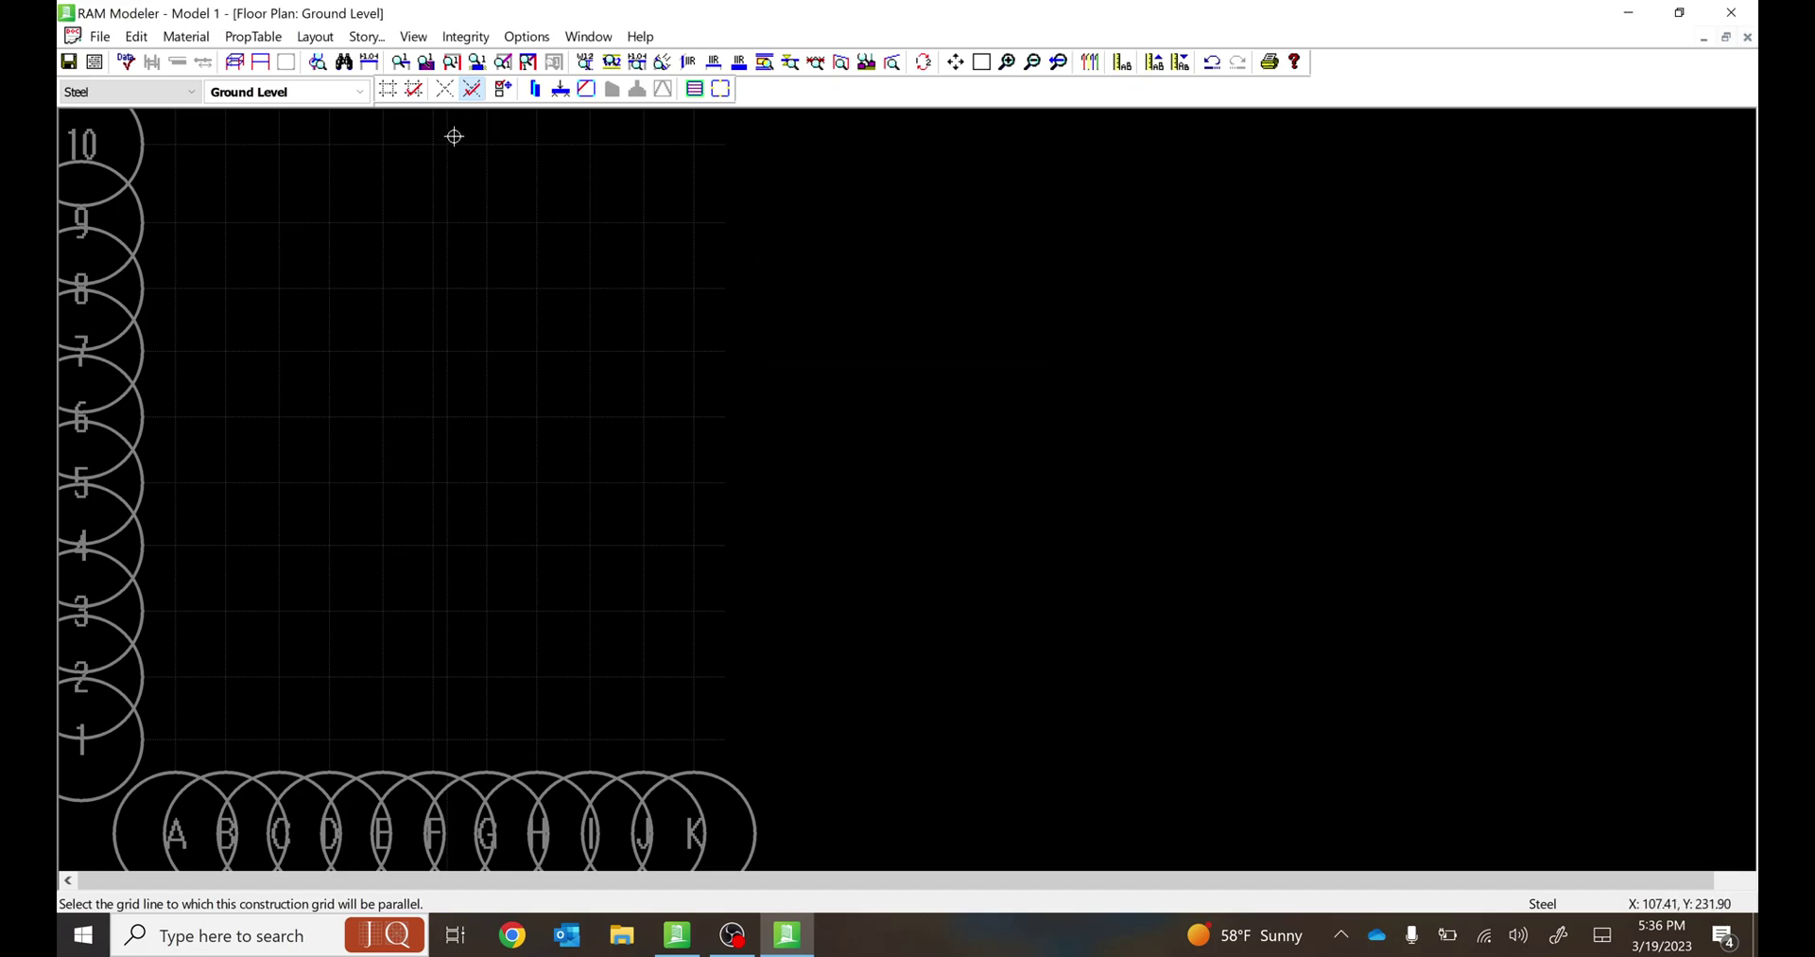
{"action": "left_click", "coordinate": [444, 89]}
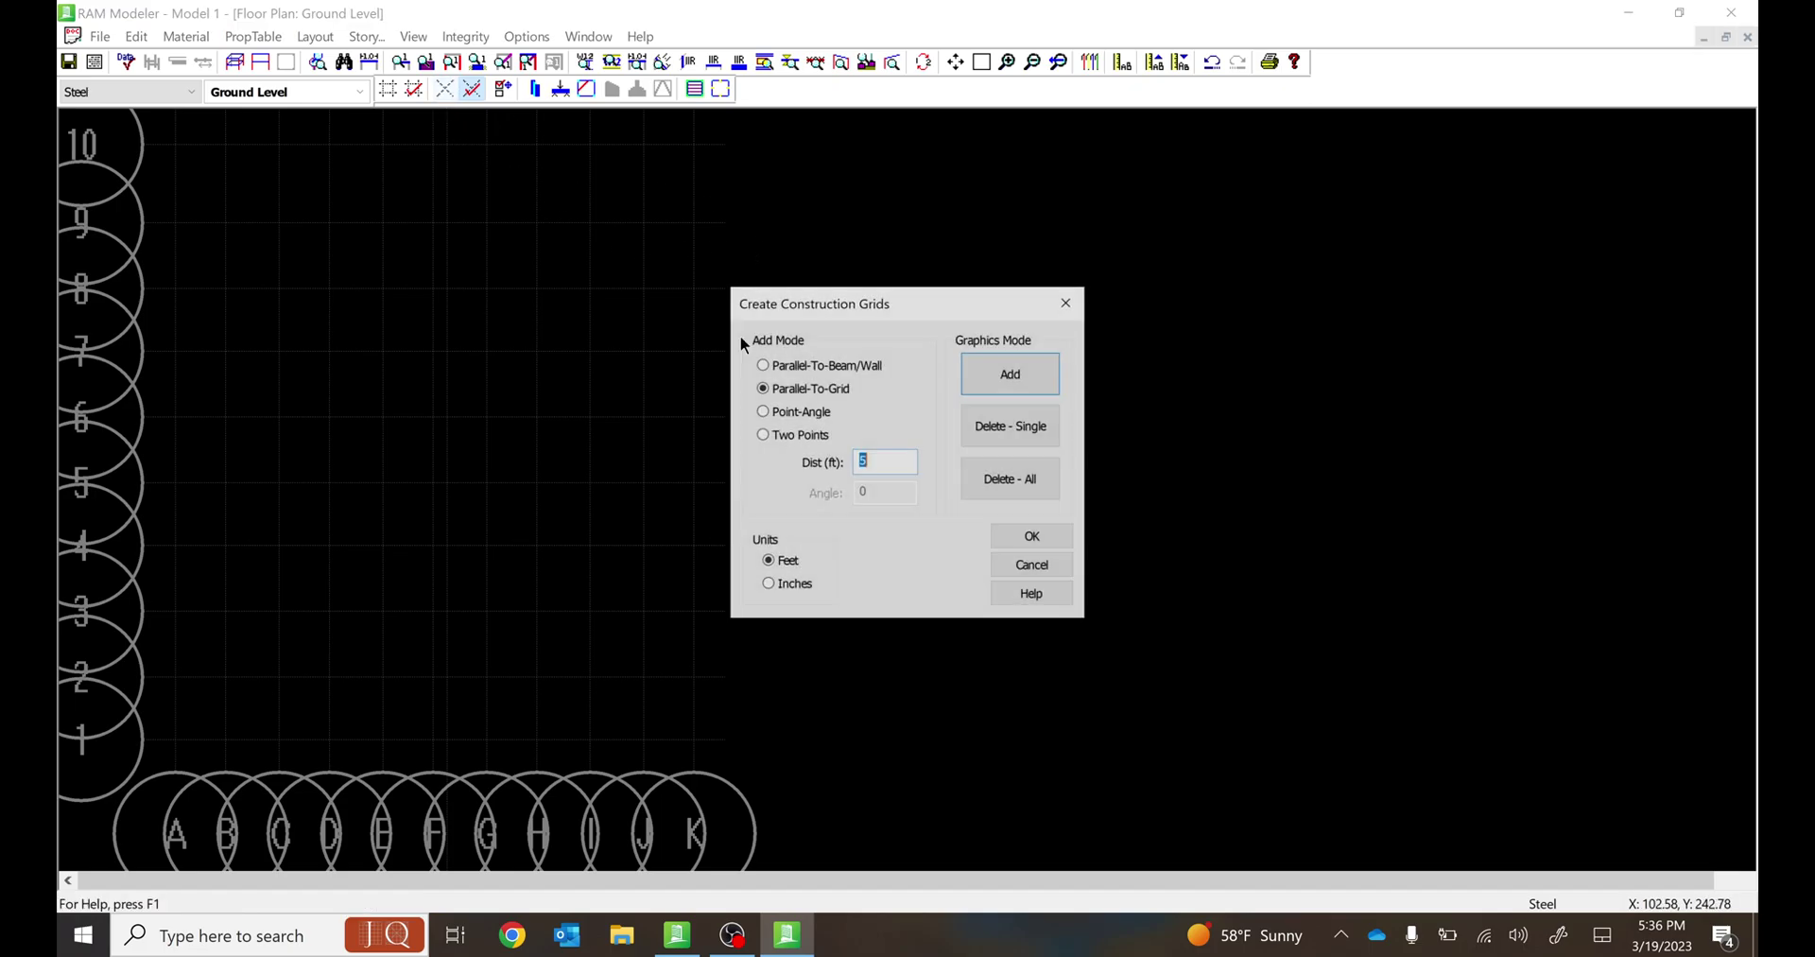
{"action": "left_click", "coordinate": [786, 416]}
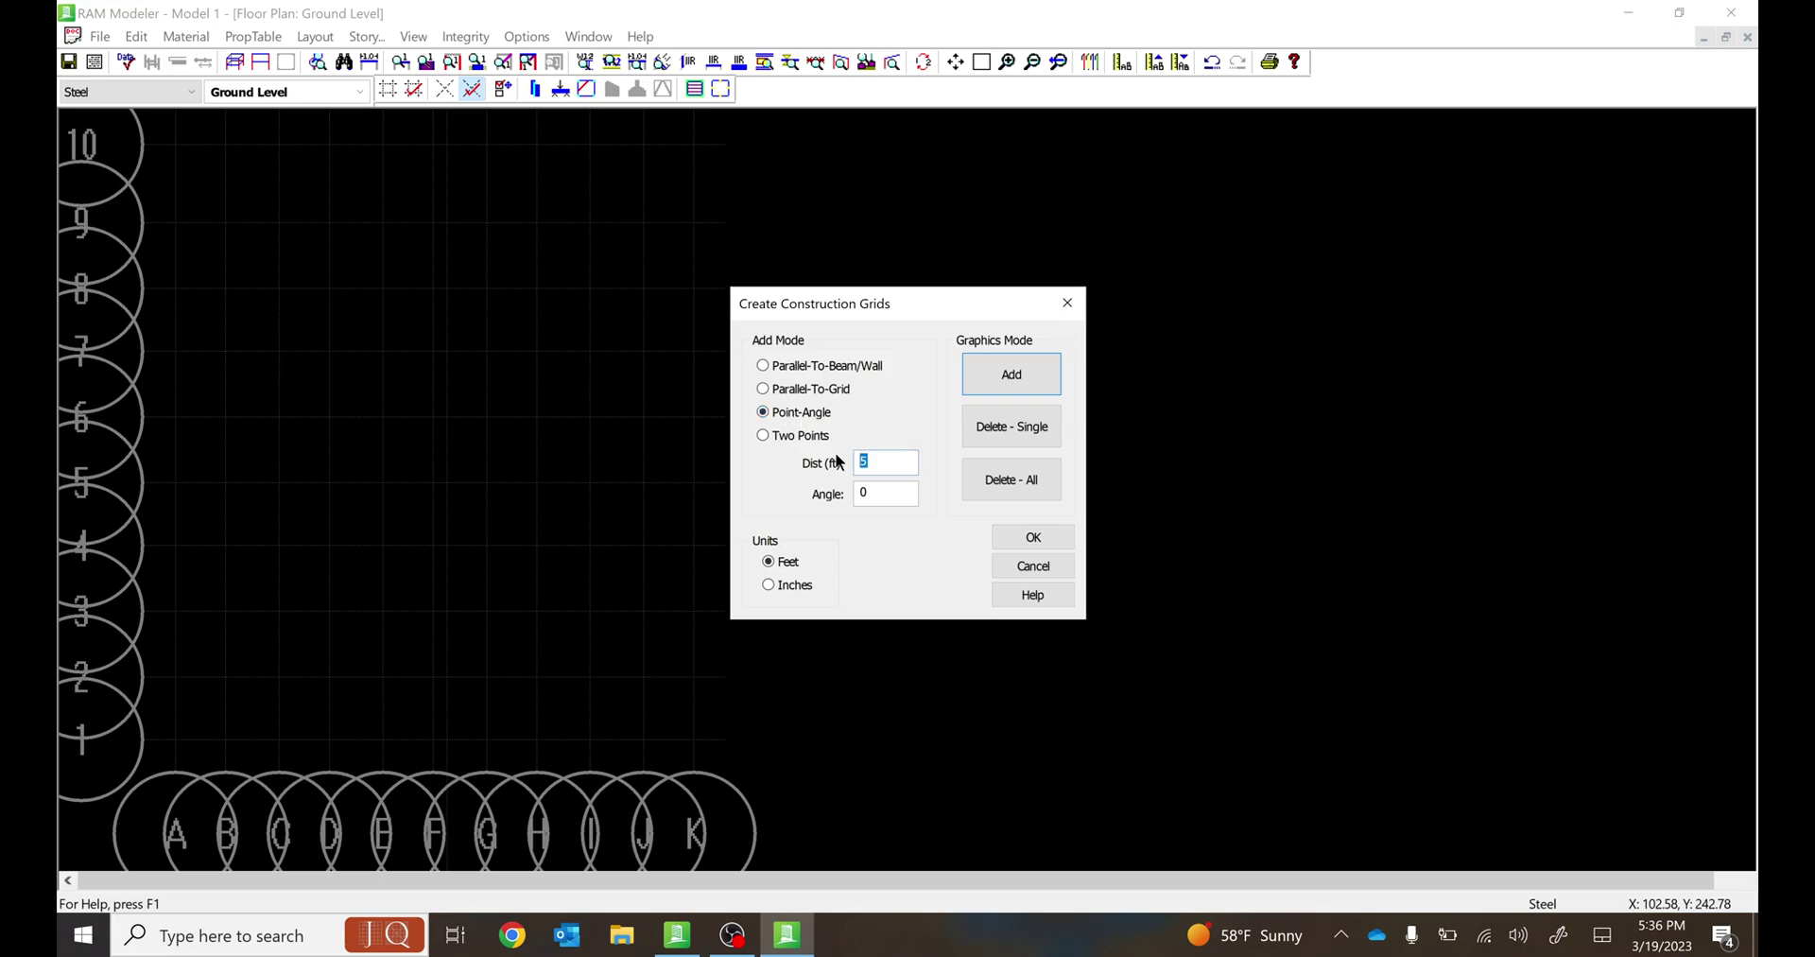
{"action": "key", "text": "Tab"}
{"action": "type", "text": "45"}
{"action": "left_click", "coordinate": [999, 374]}
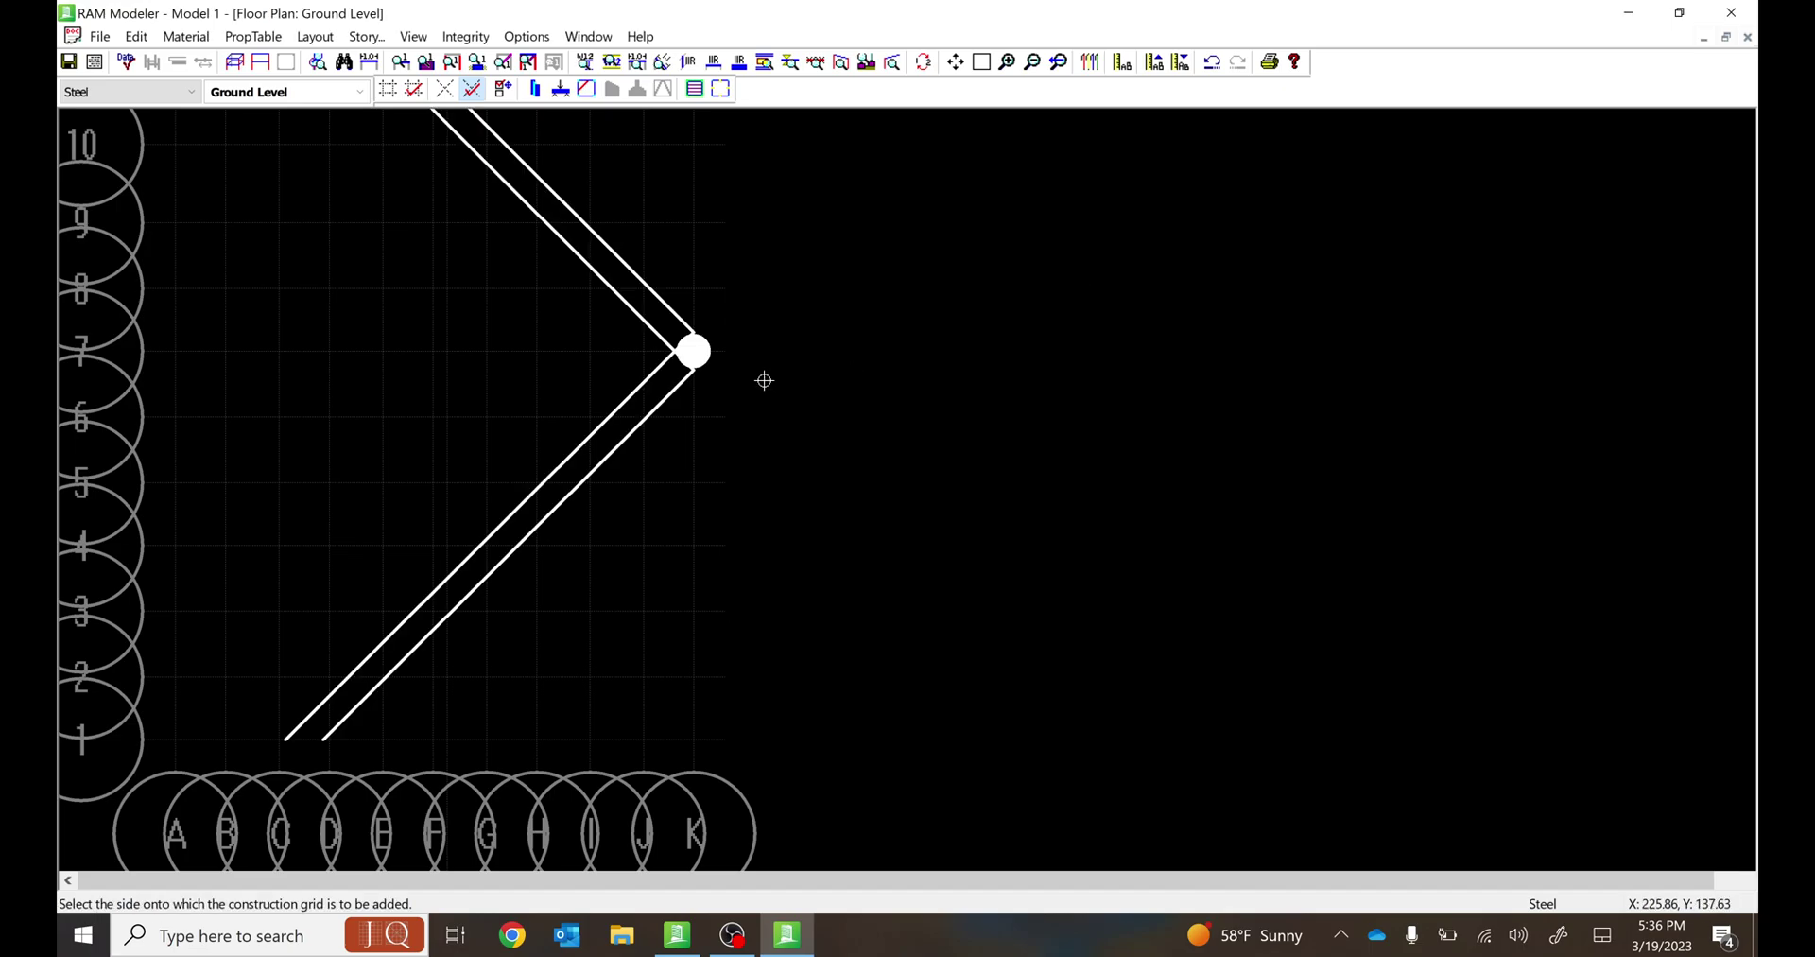
{"action": "left_click", "coordinate": [688, 537]}
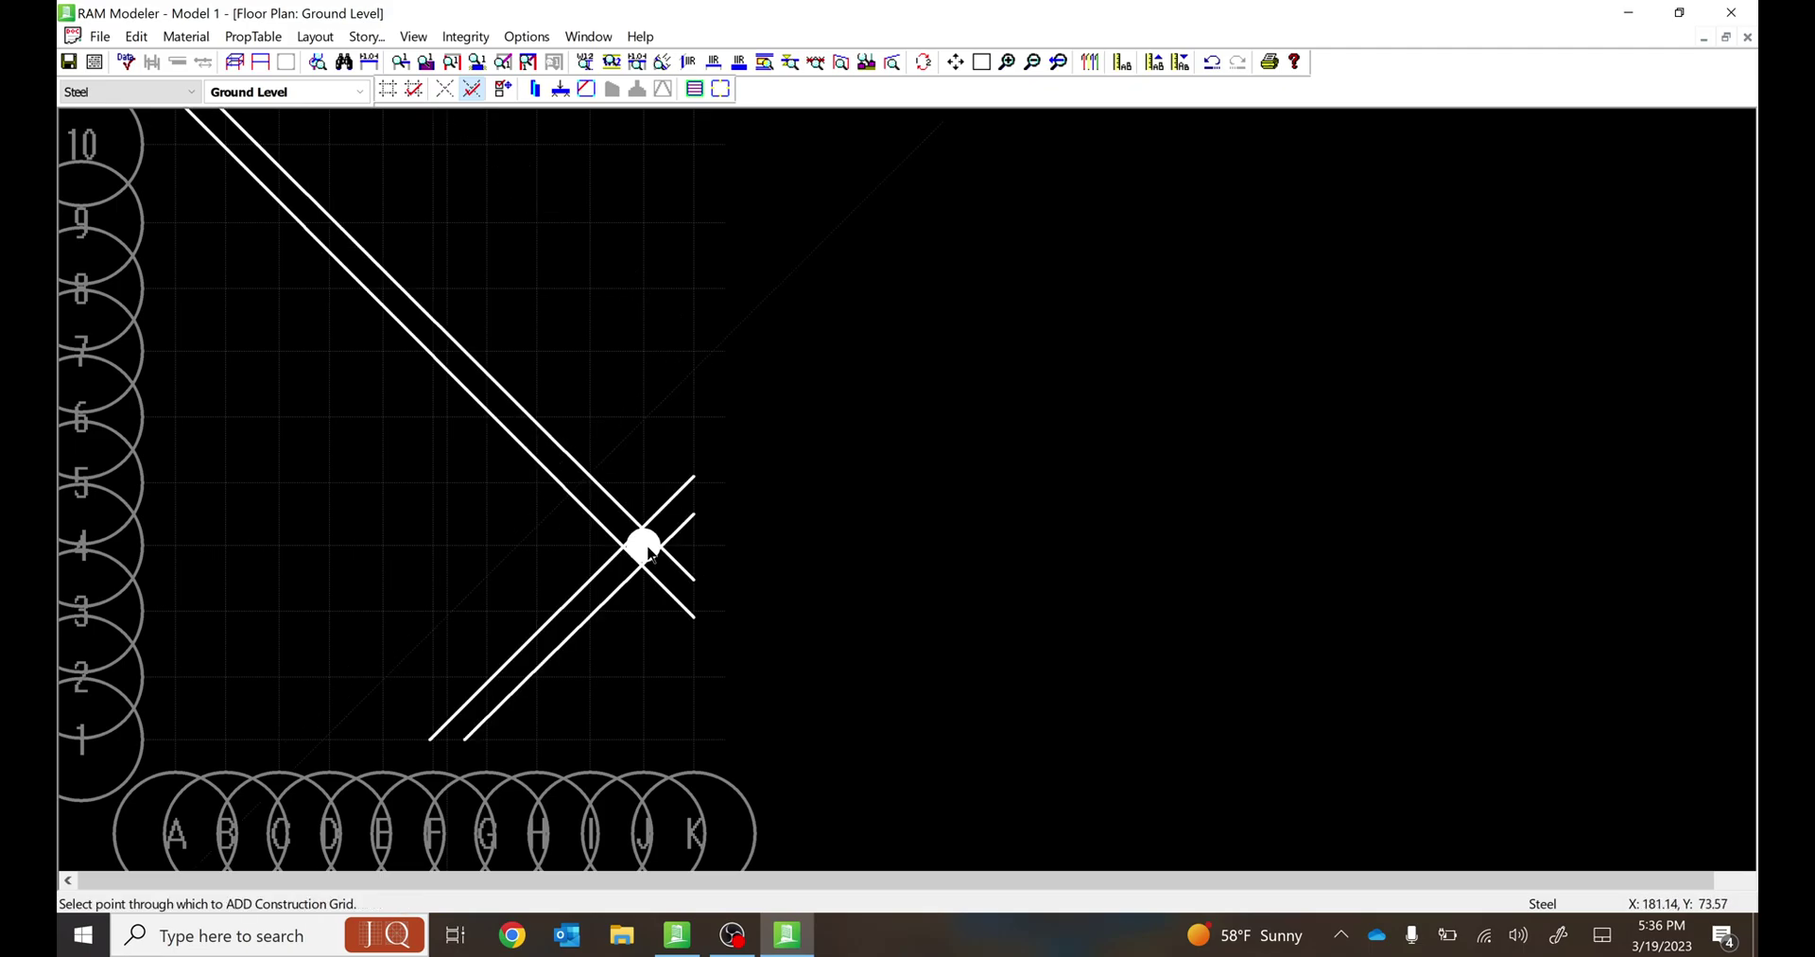
{"action": "left_click", "coordinate": [646, 550]}
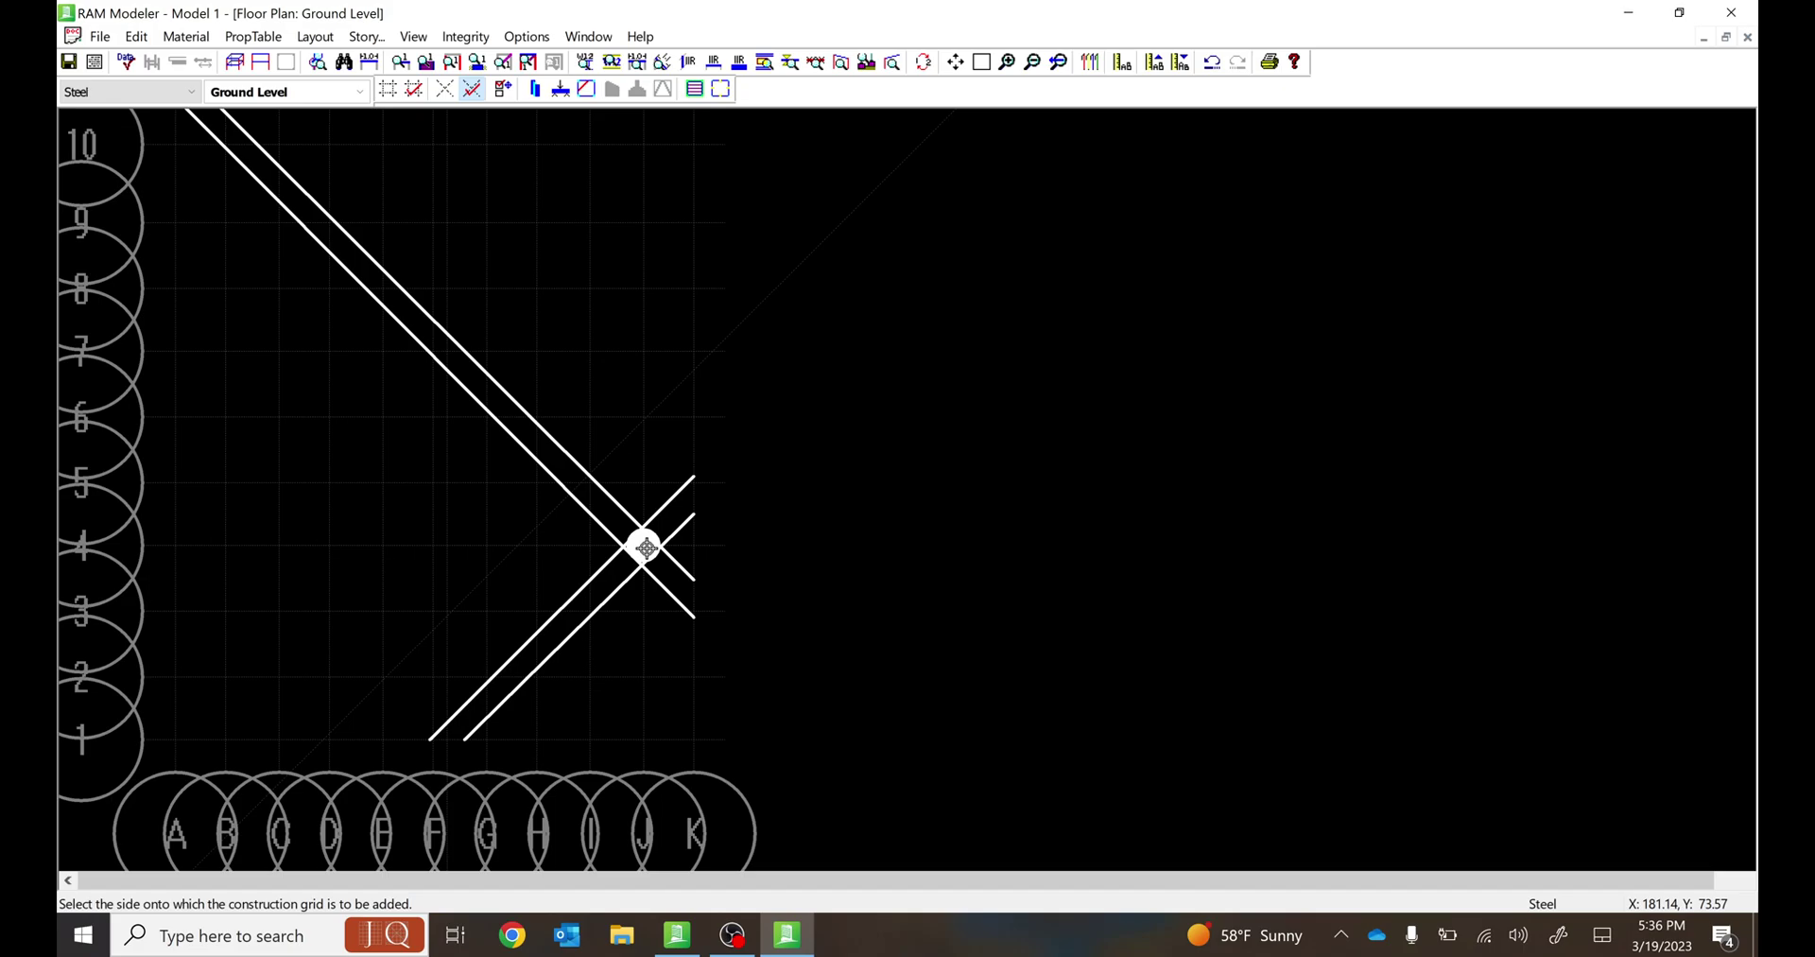
{"action": "left_click", "coordinate": [650, 540]}
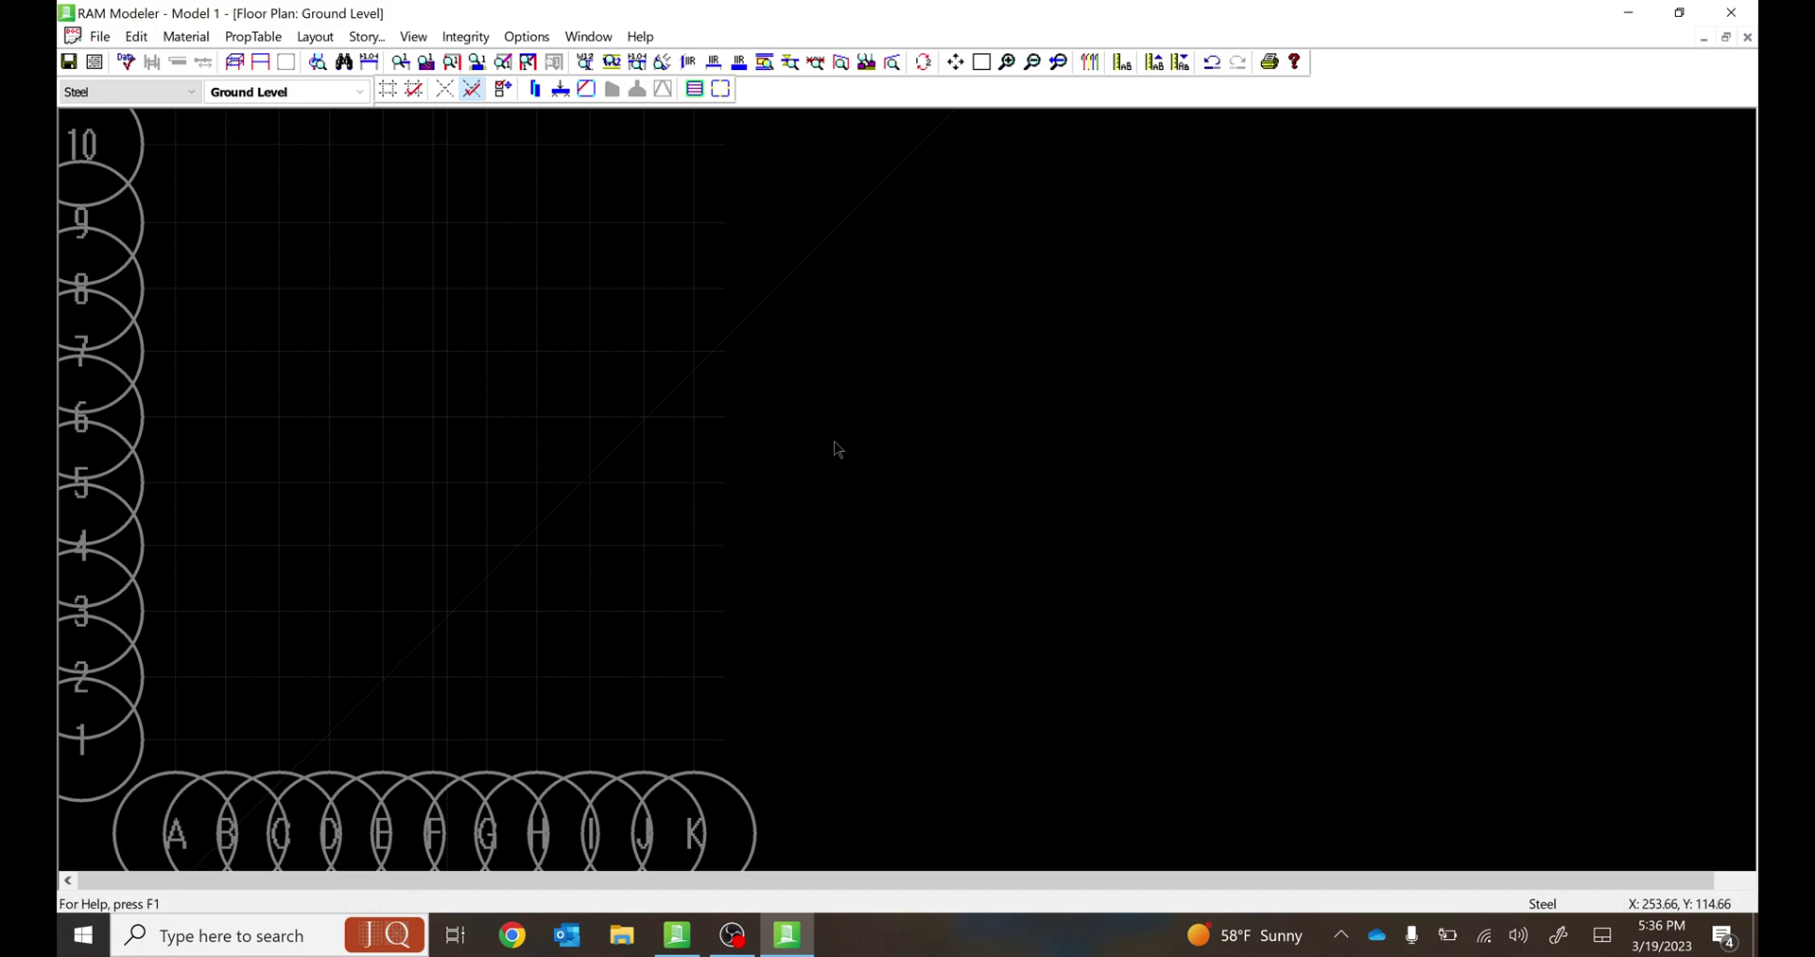
Try to add a Two Points construction grid at the K-5 grid intersection.
{"action": "left_click", "coordinate": [762, 434]}
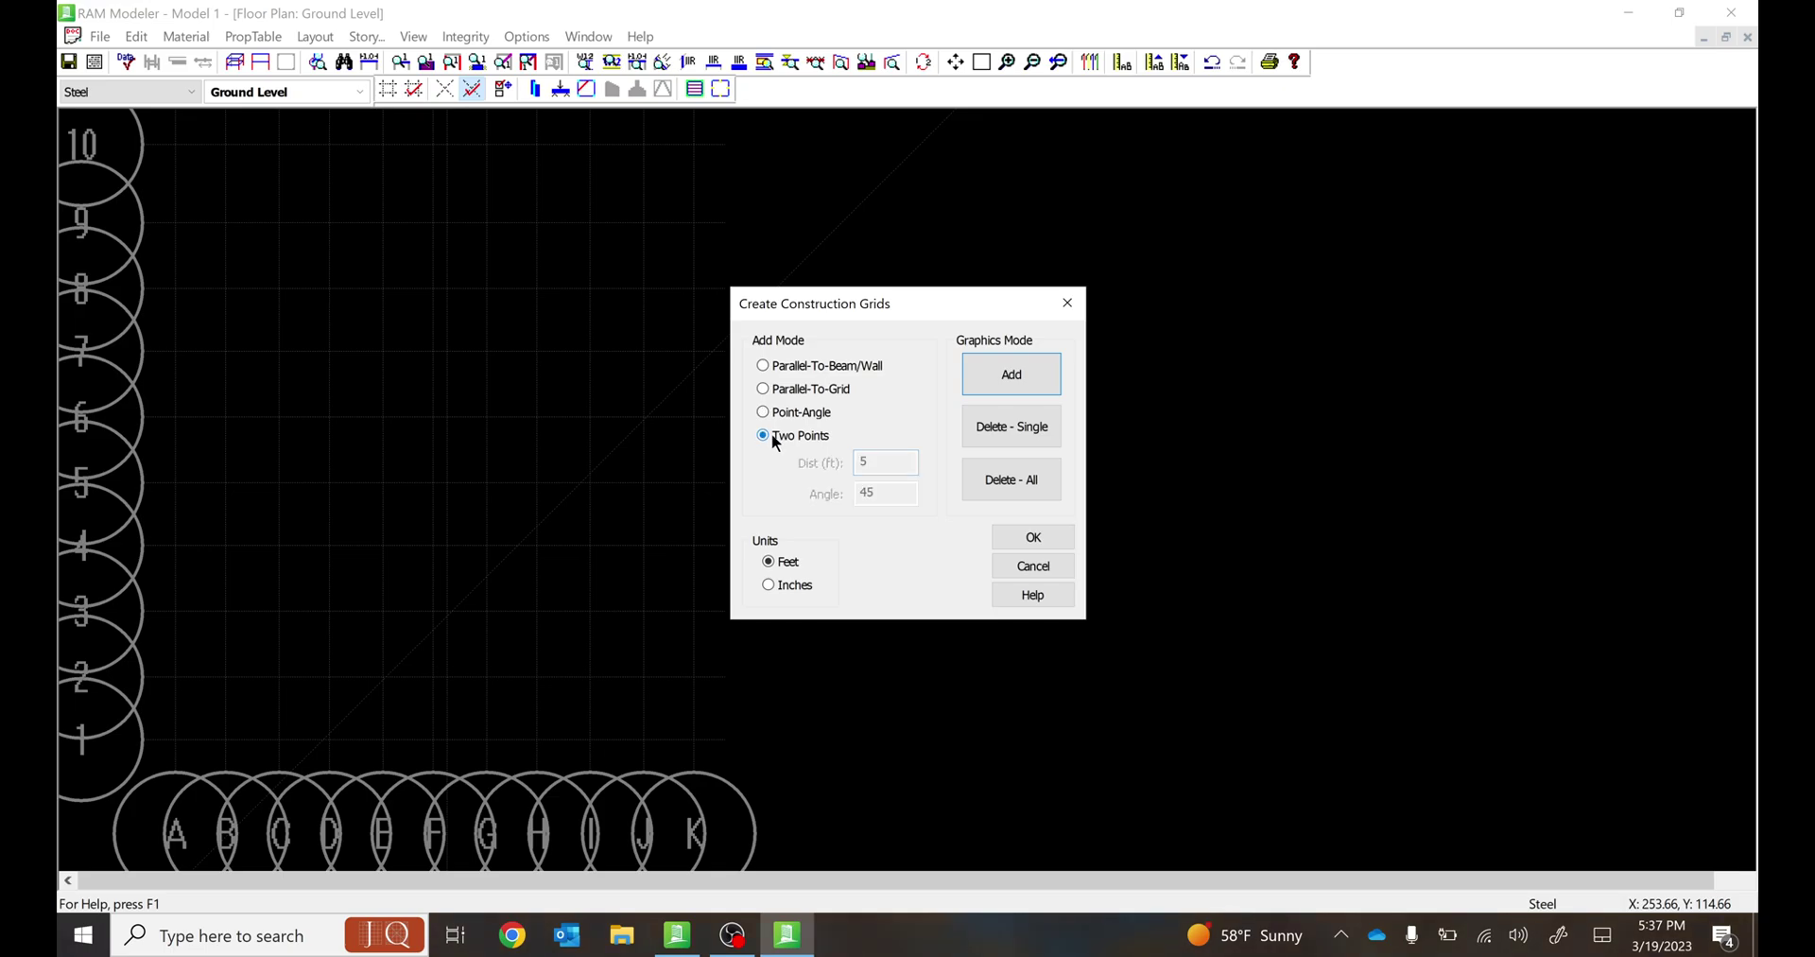
{"action": "left_click", "coordinate": [1014, 381]}
{"action": "left_click", "coordinate": [725, 471]}
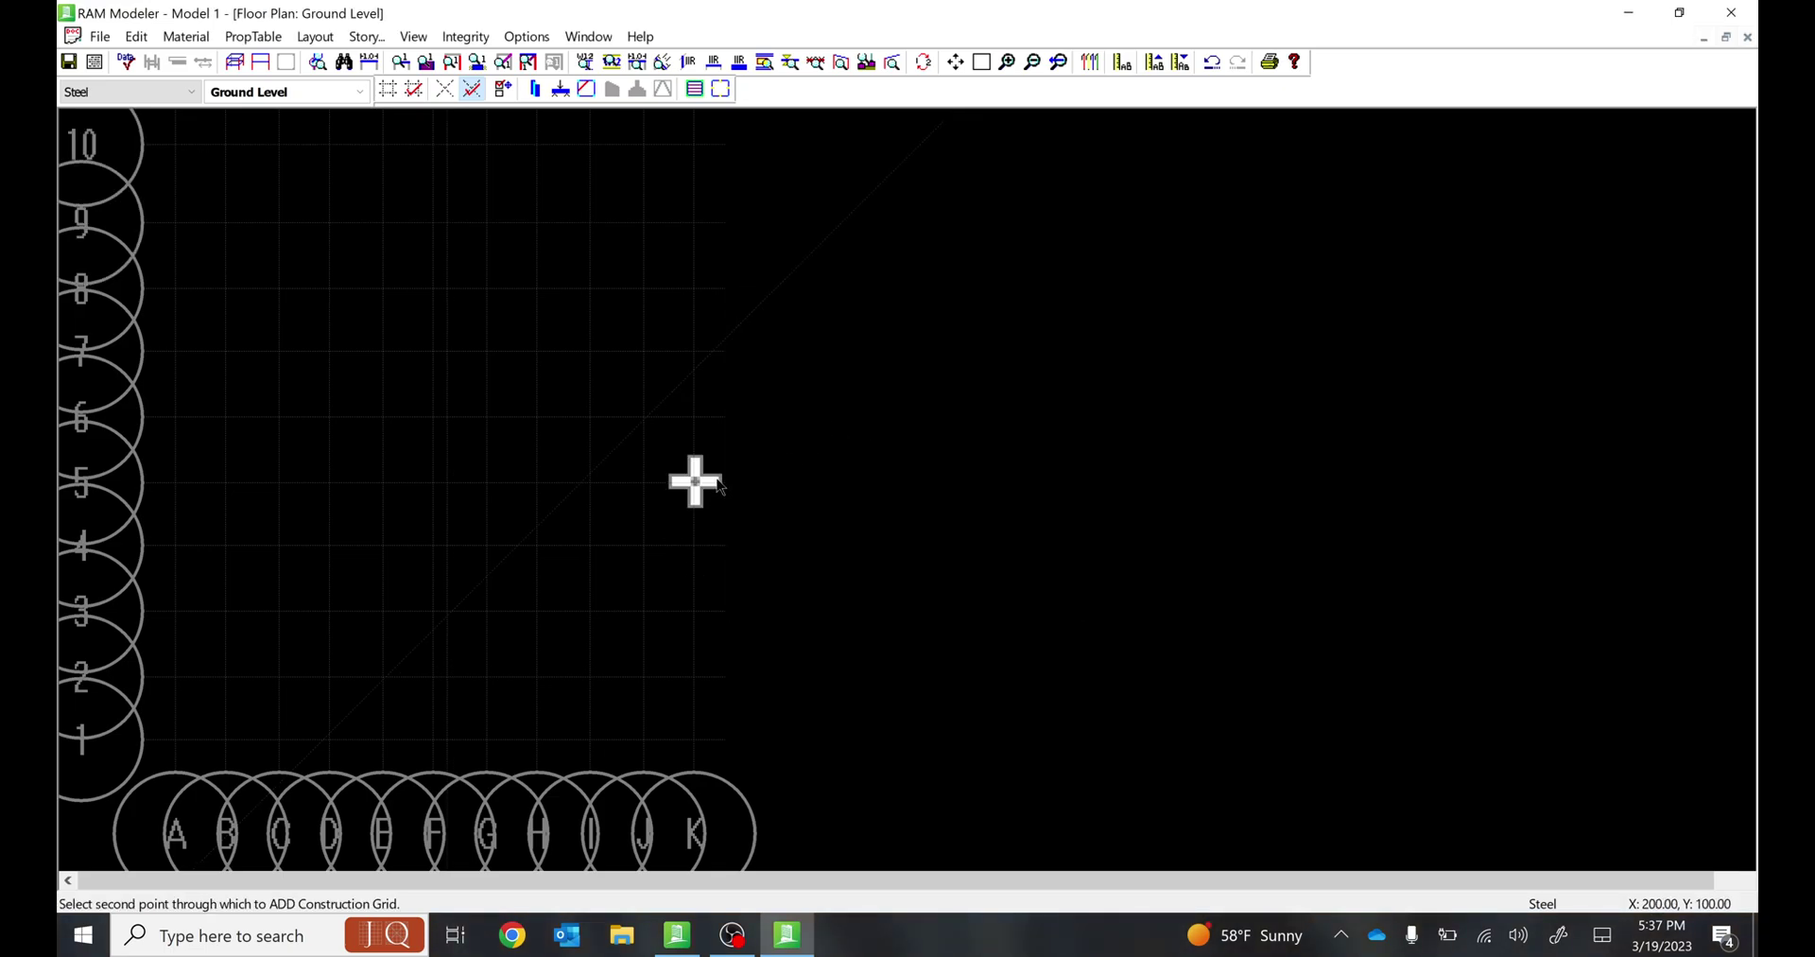
{"action": "left_click", "coordinate": [719, 484]}
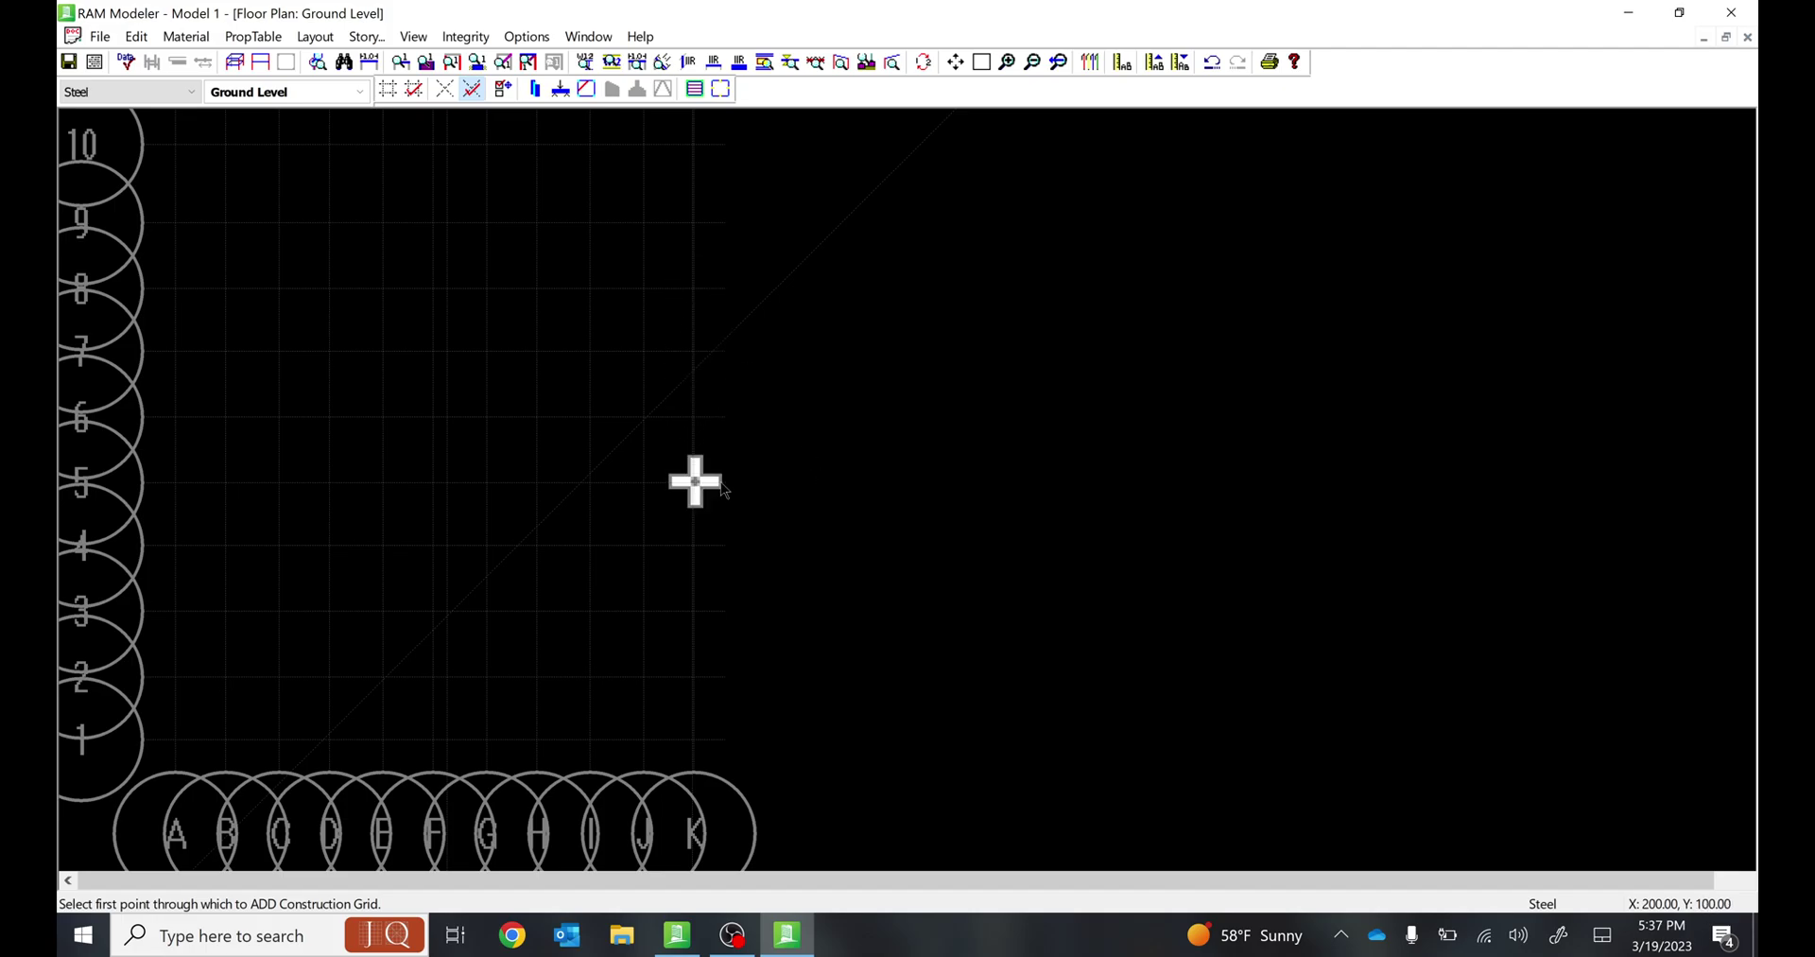
{"action": "right_click", "coordinate": [761, 573]}
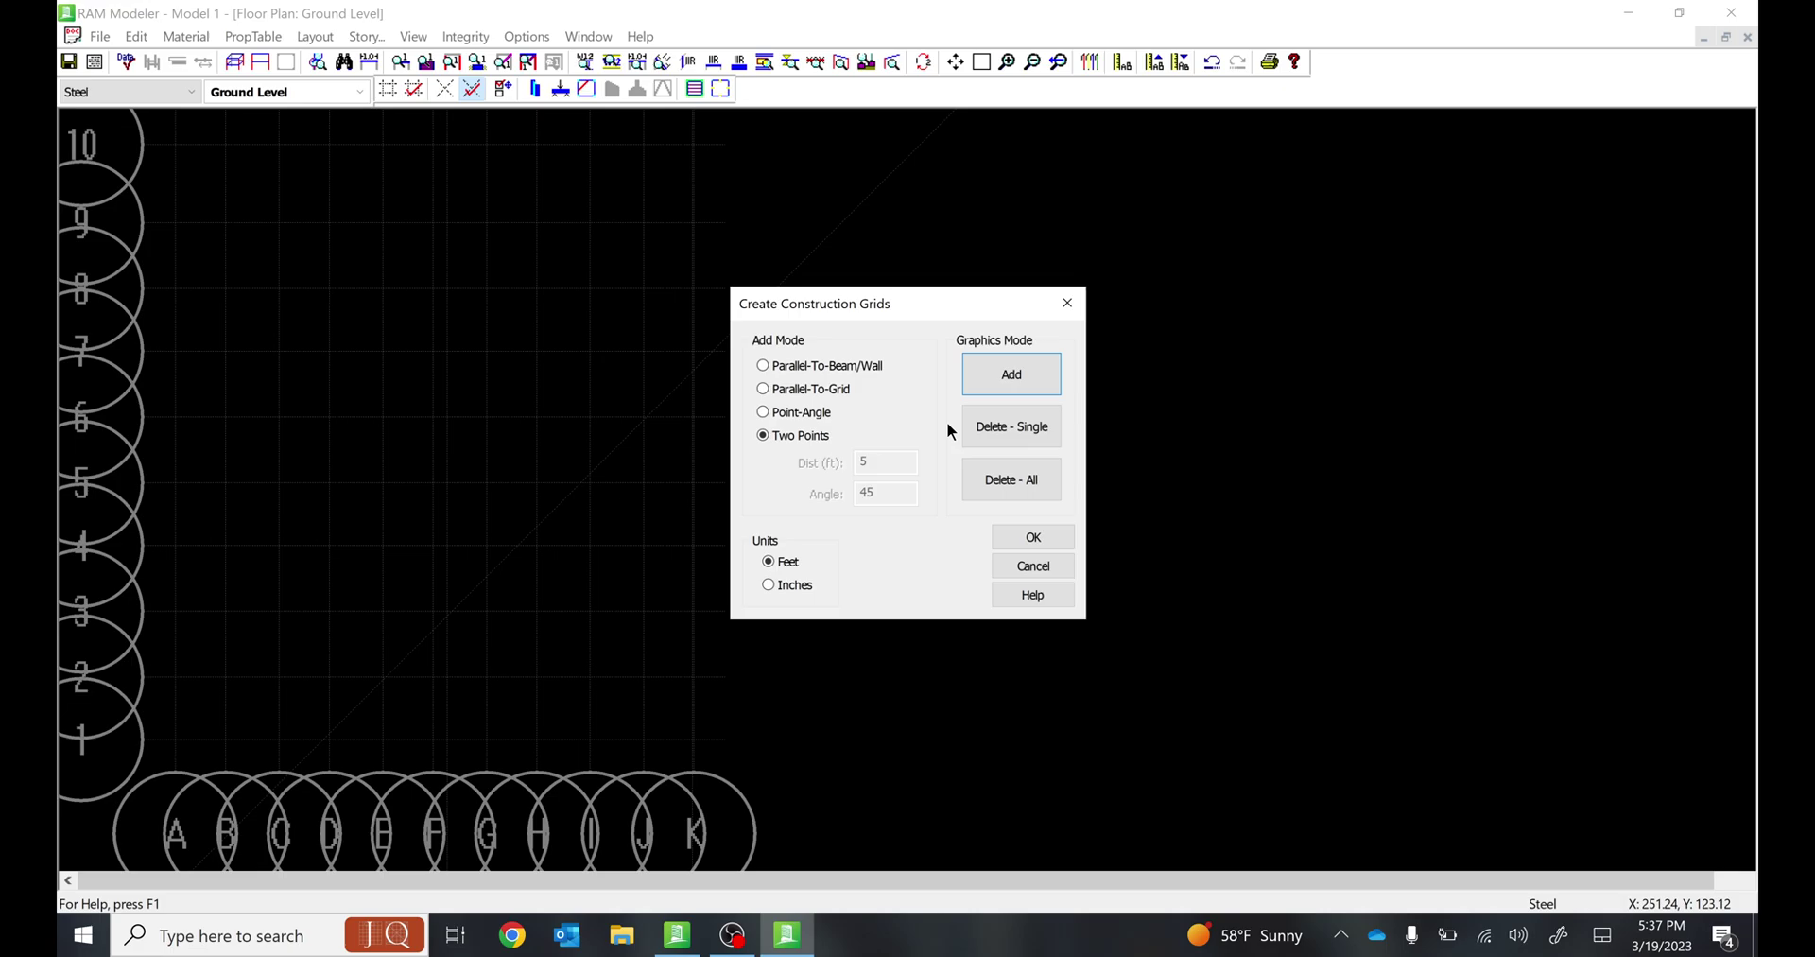
Add a Two Points construction grid through the J-5 and K-6 grid intersections.
{"action": "left_click", "coordinate": [985, 371]}
{"action": "left_click", "coordinate": [642, 484]}
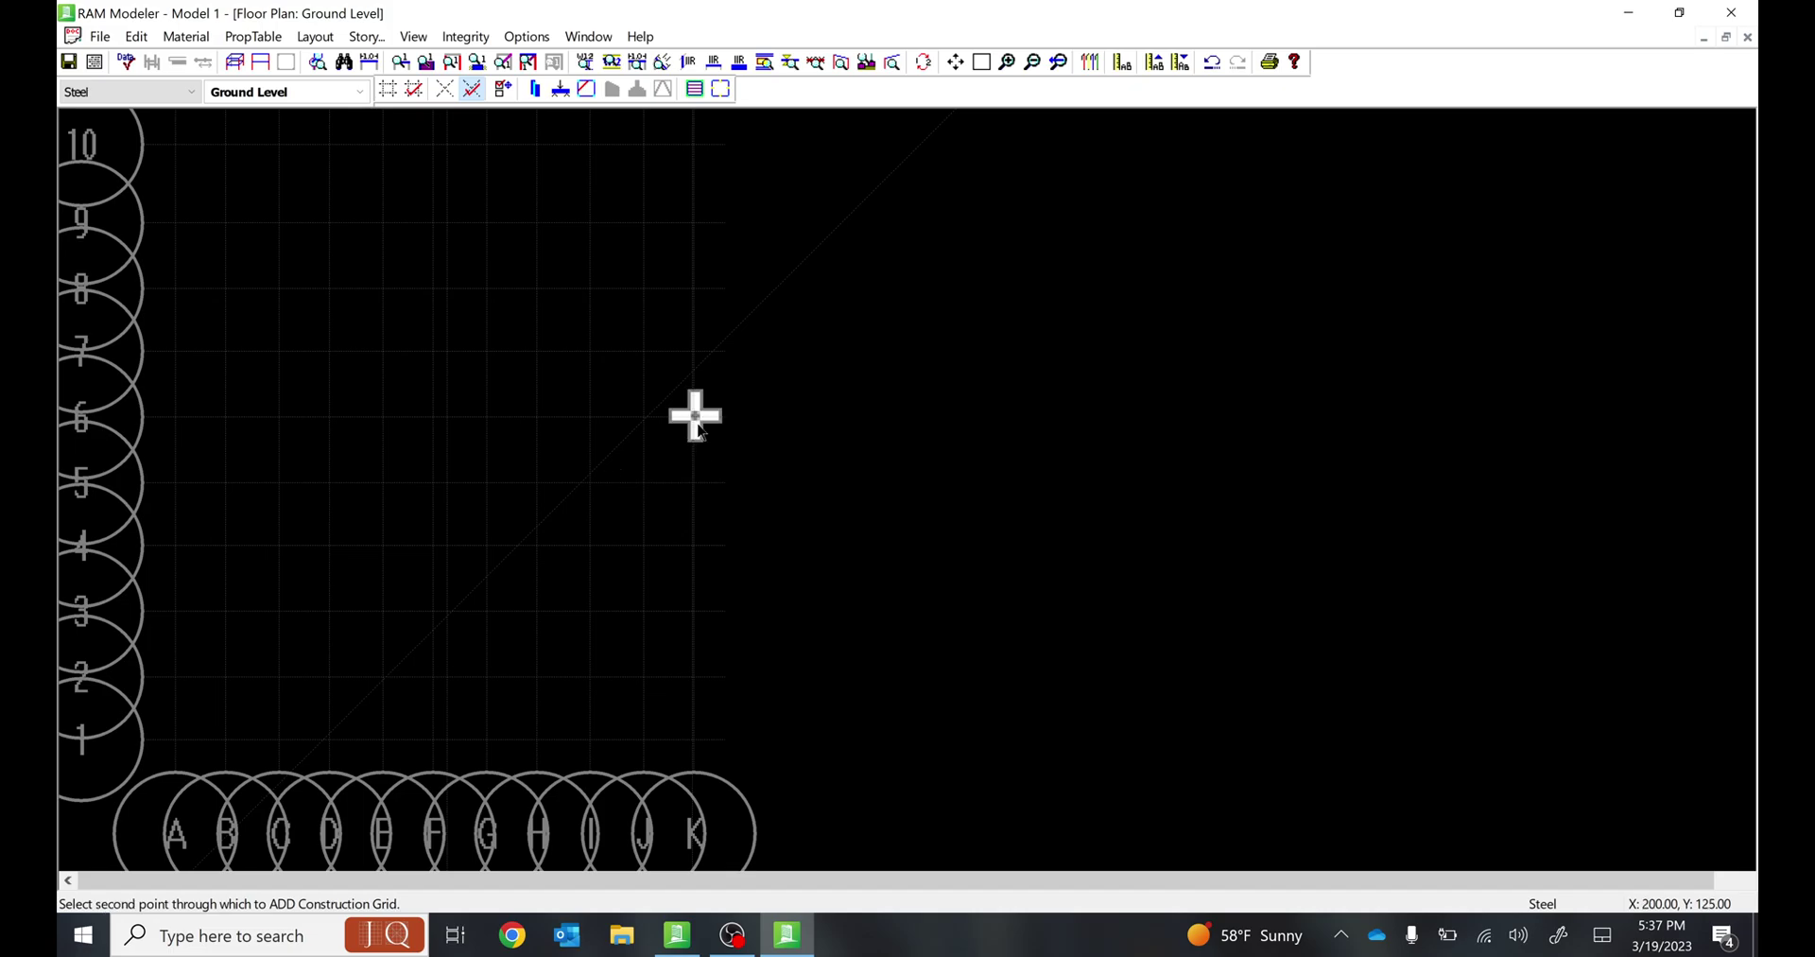
{"action": "left_click", "coordinate": [696, 420]}
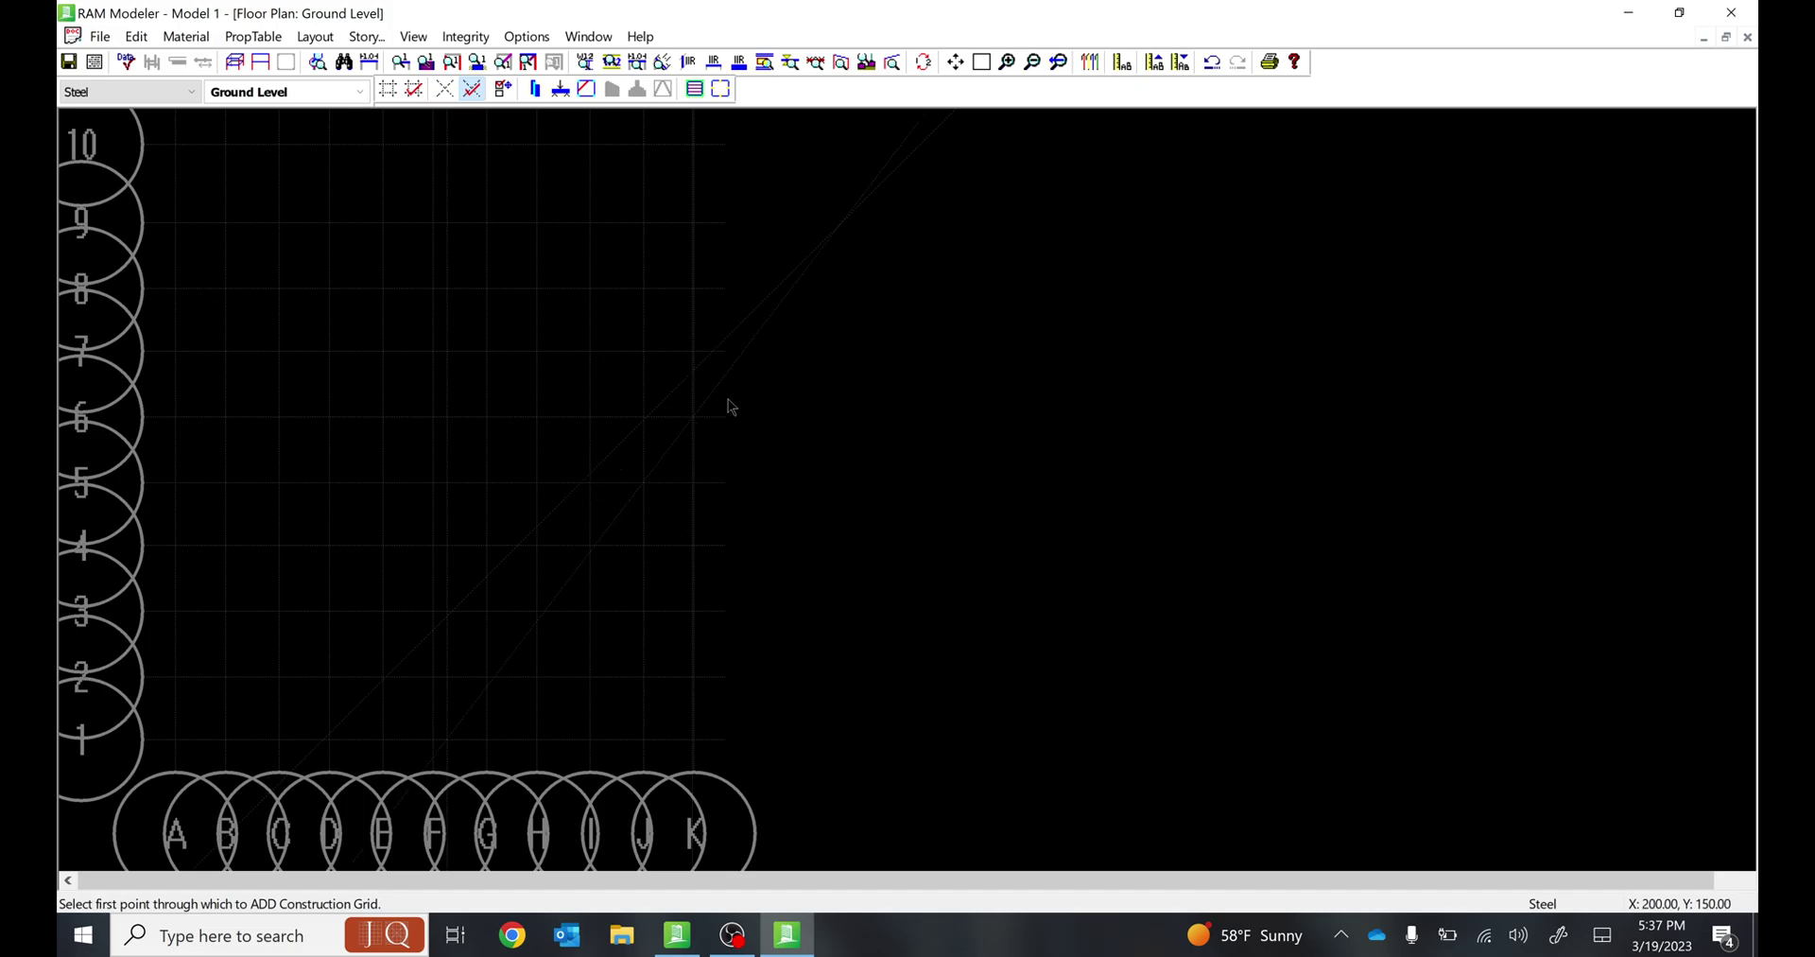
Clear the construction grids from the Ground Level plan by undoing the latest additions and deleting the remaining one.
{"action": "key", "text": "ctrl+z"}
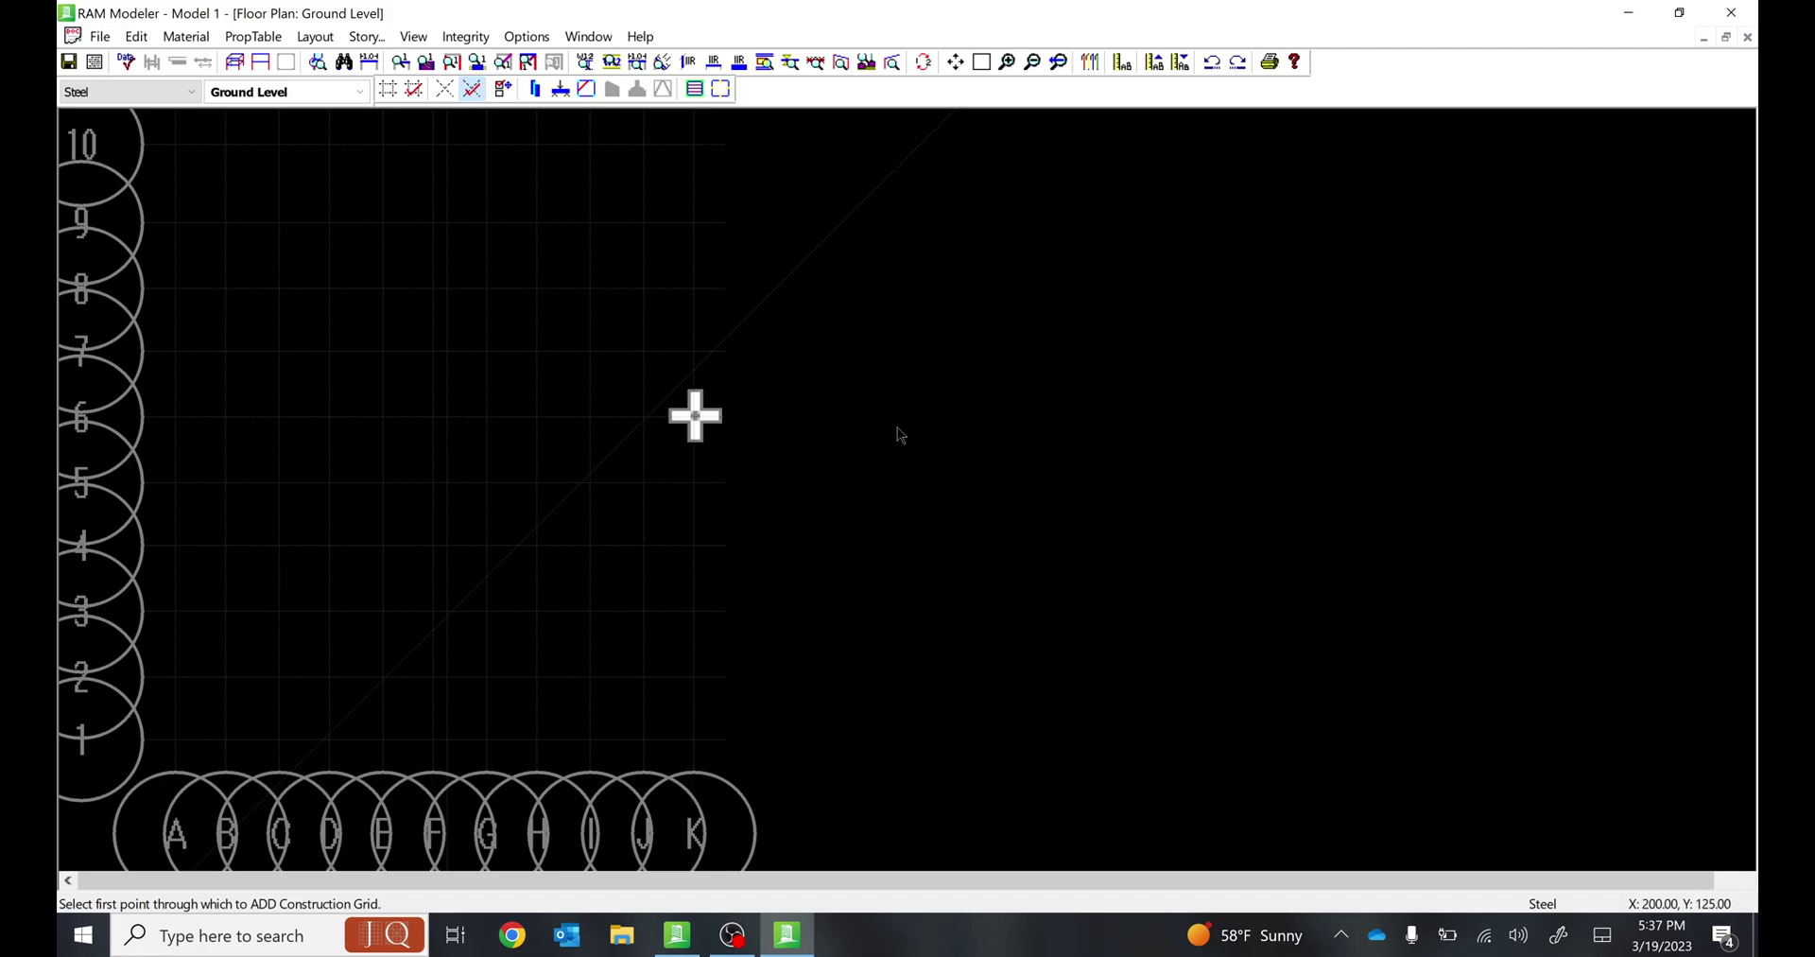
{"action": "key", "text": "Escape"}
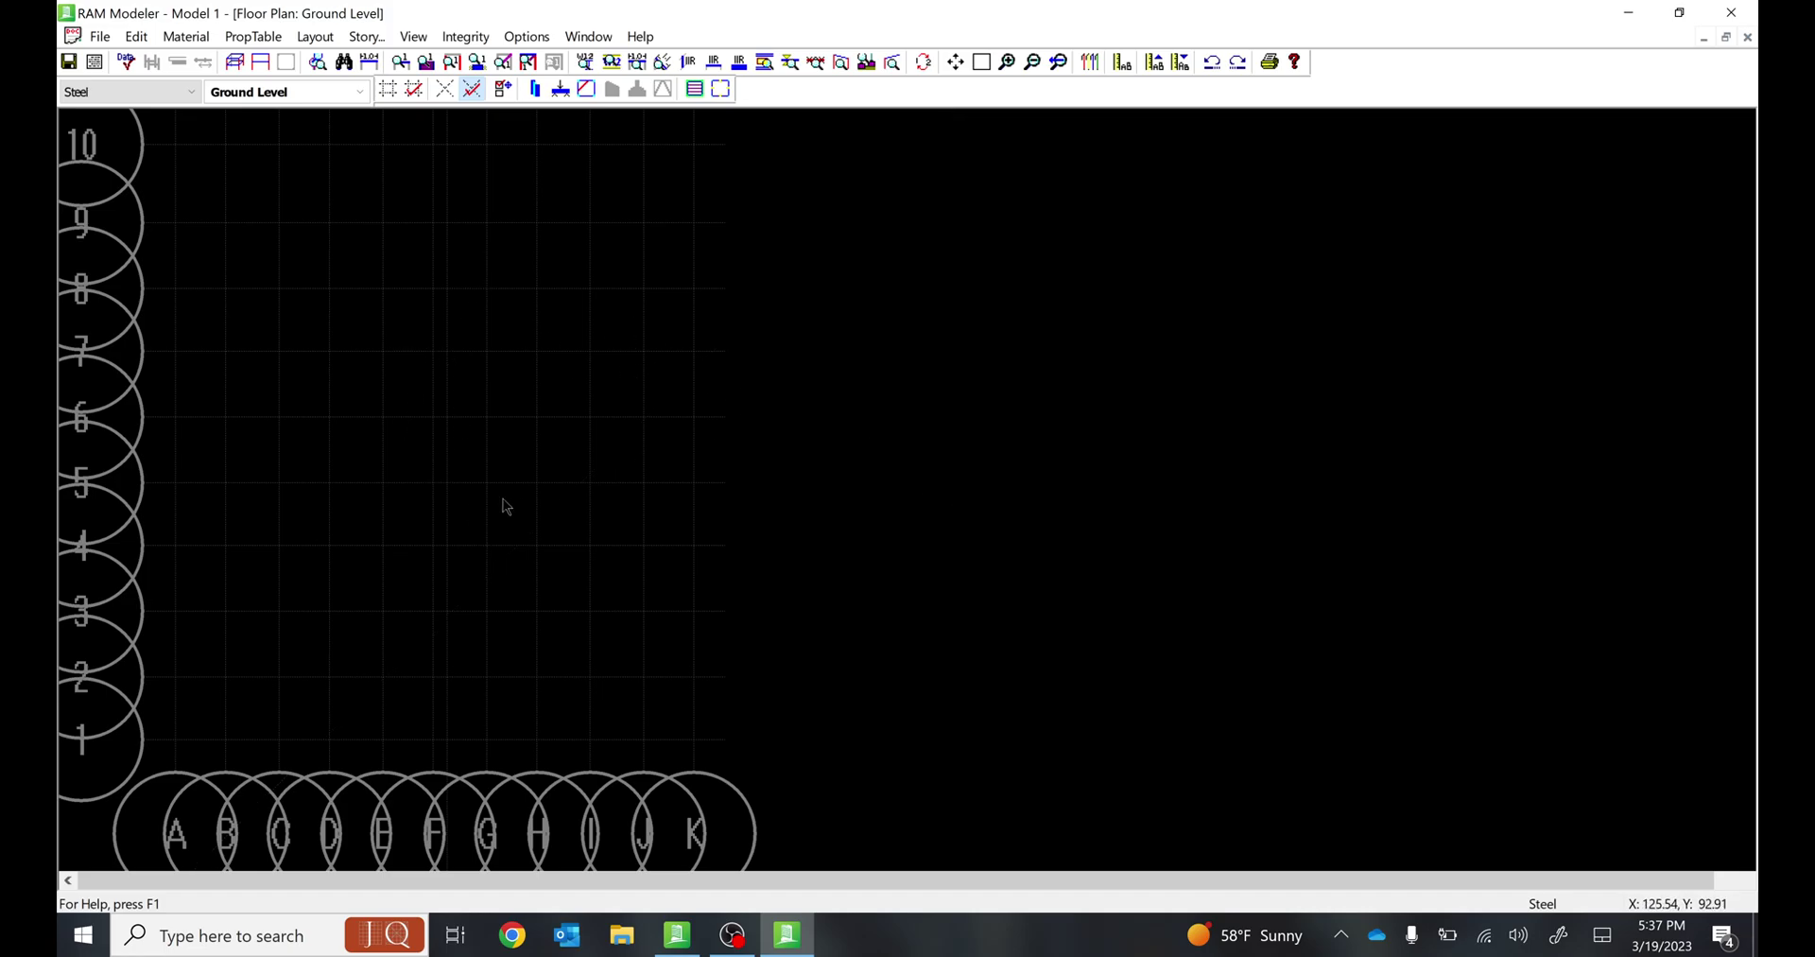
{"action": "left_click", "coordinate": [444, 90]}
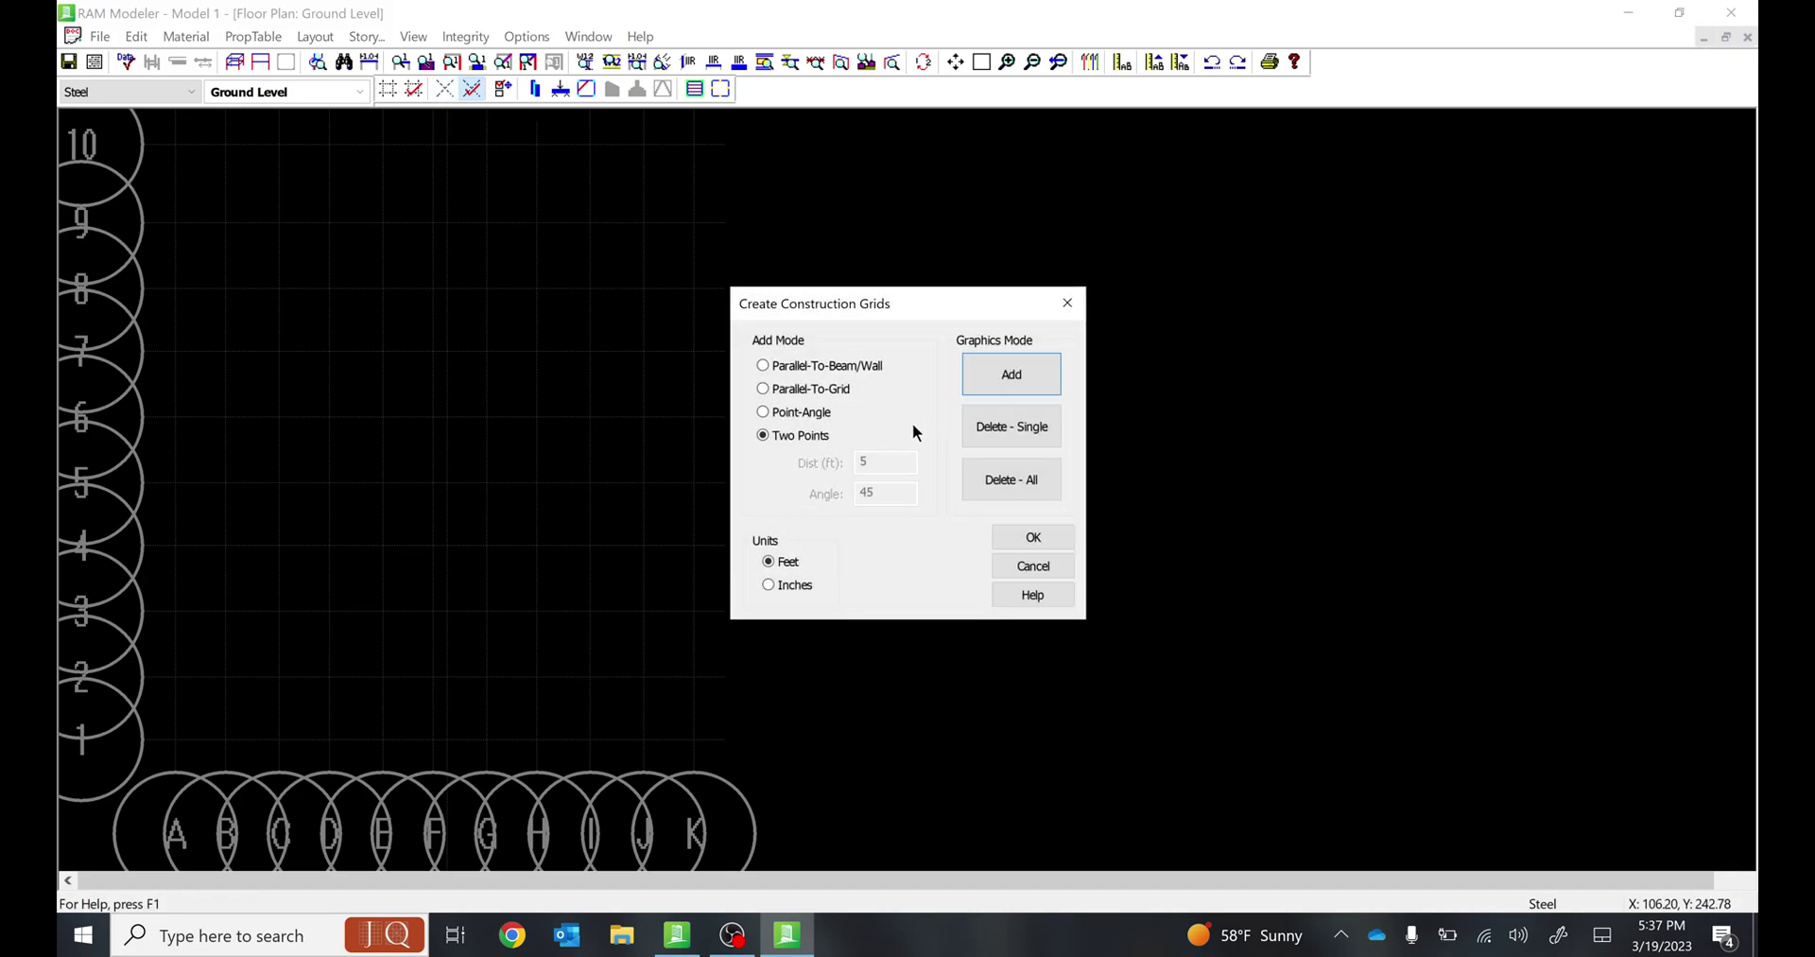
{"action": "left_click", "coordinate": [983, 427]}
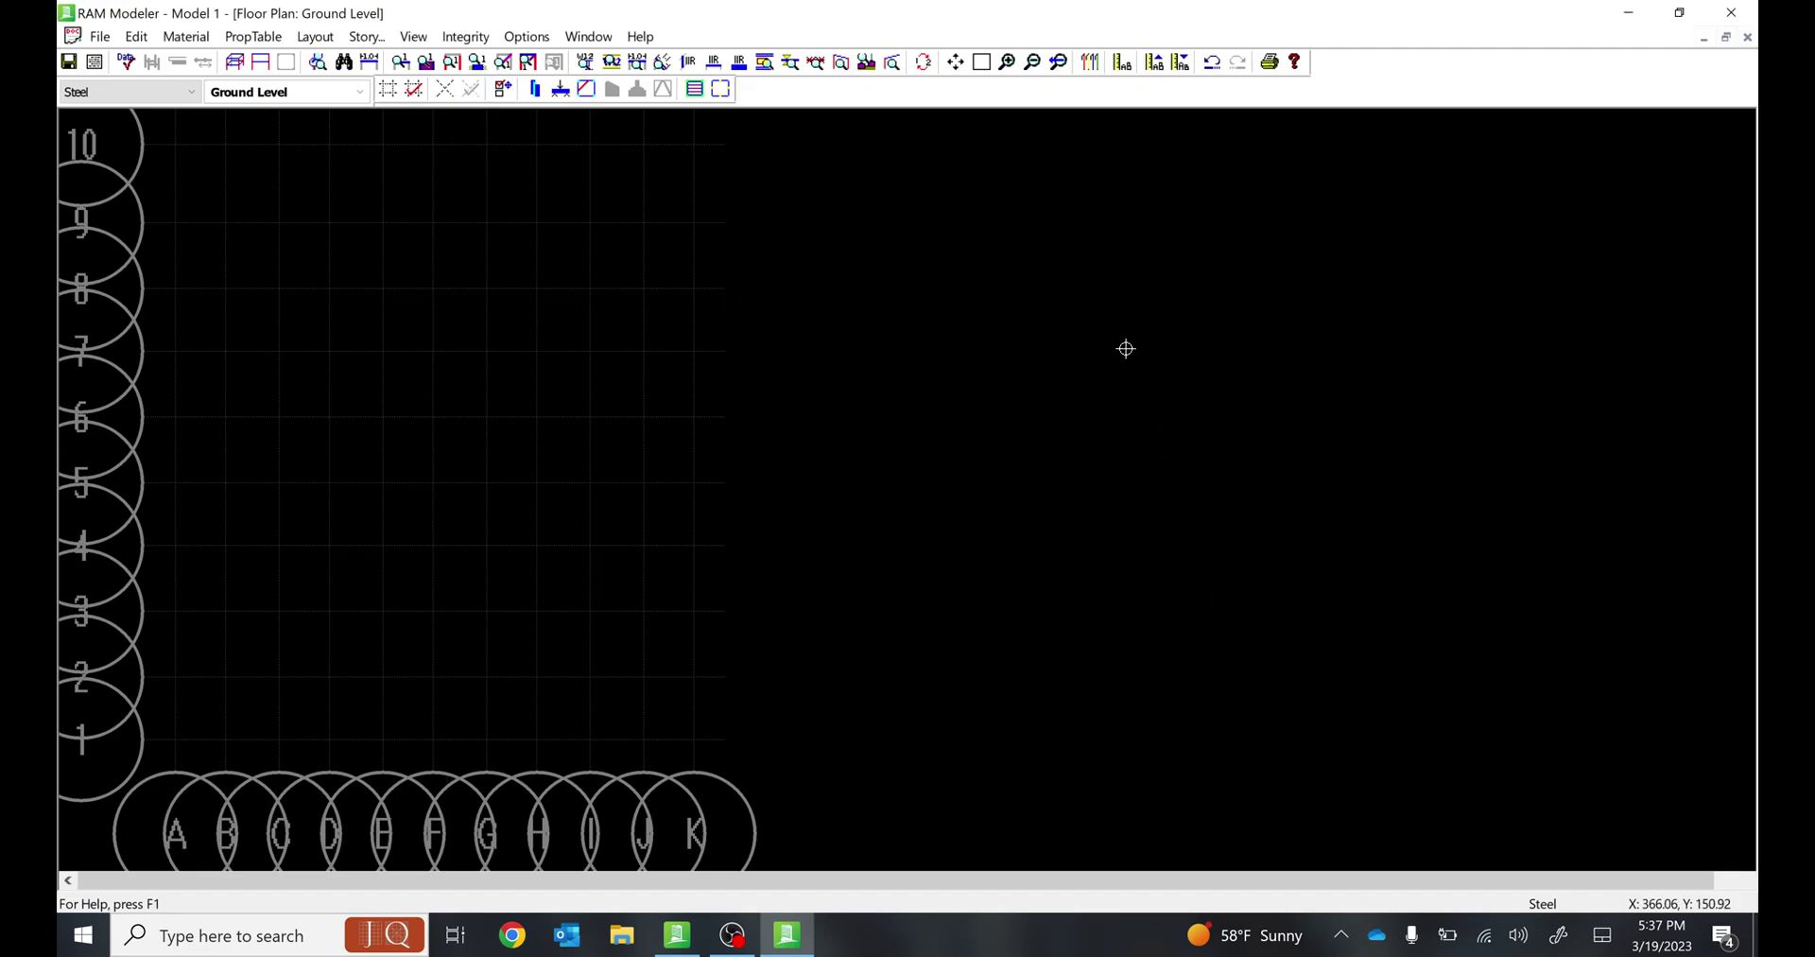
{"action": "right_click", "coordinate": [876, 240]}
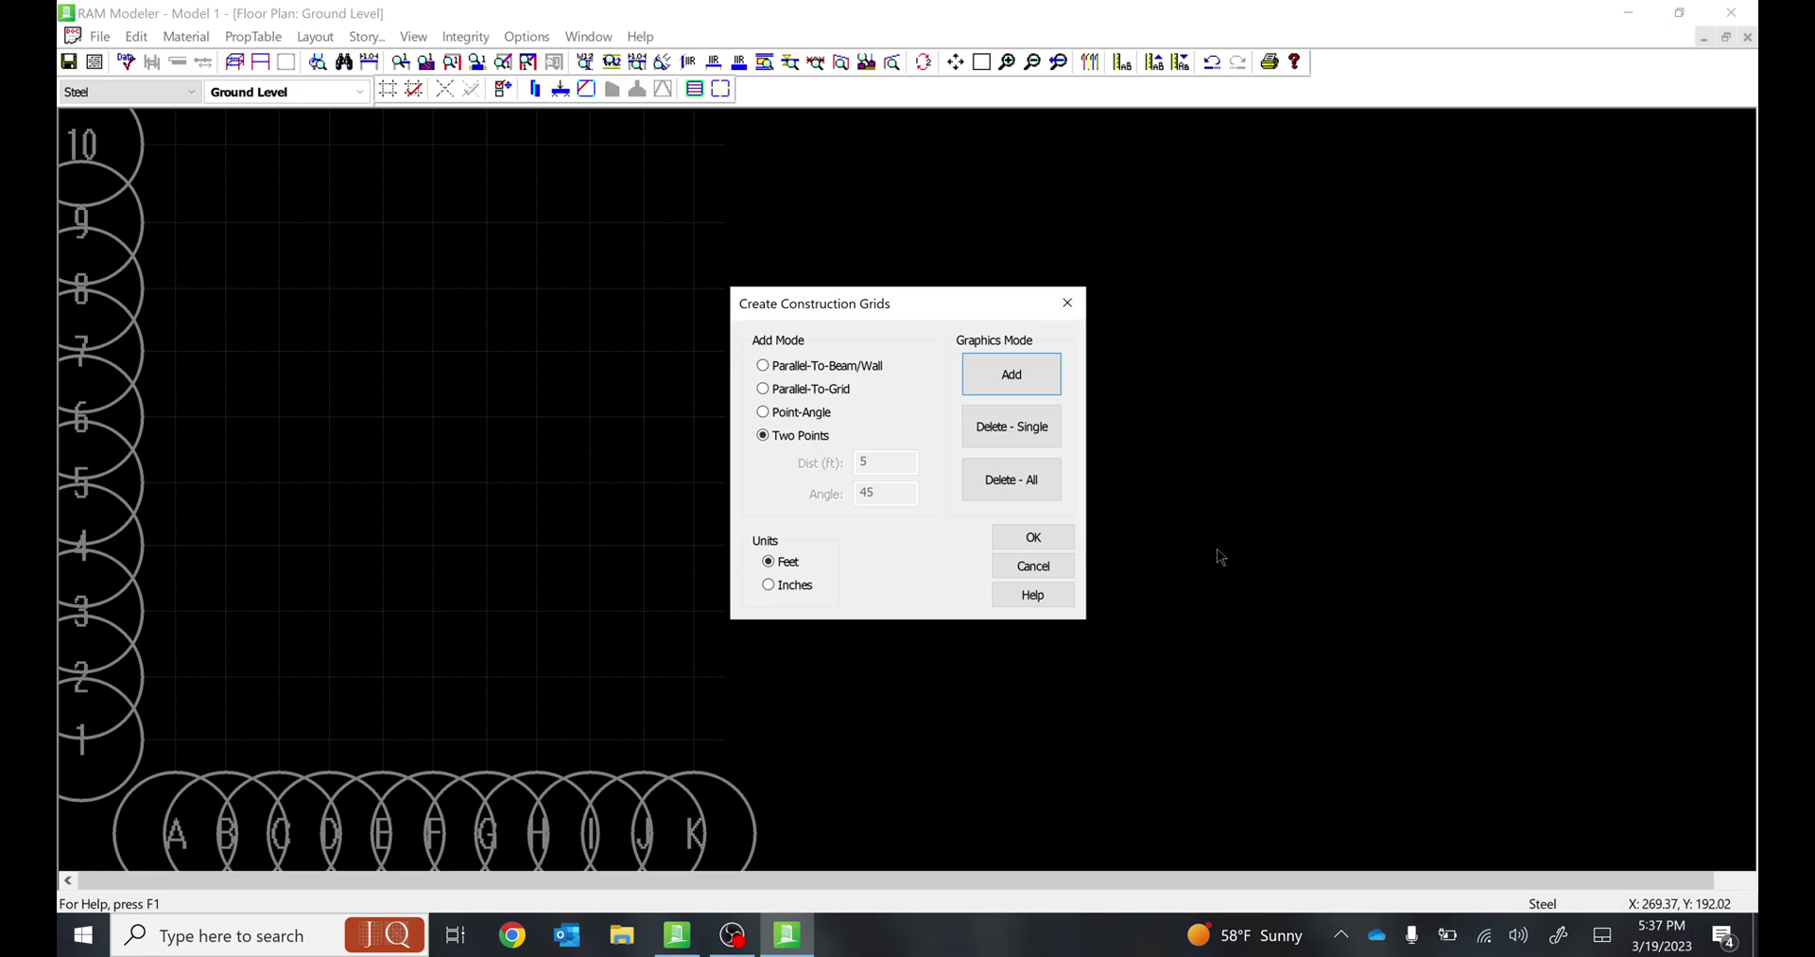
{"action": "left_click", "coordinate": [1034, 567]}
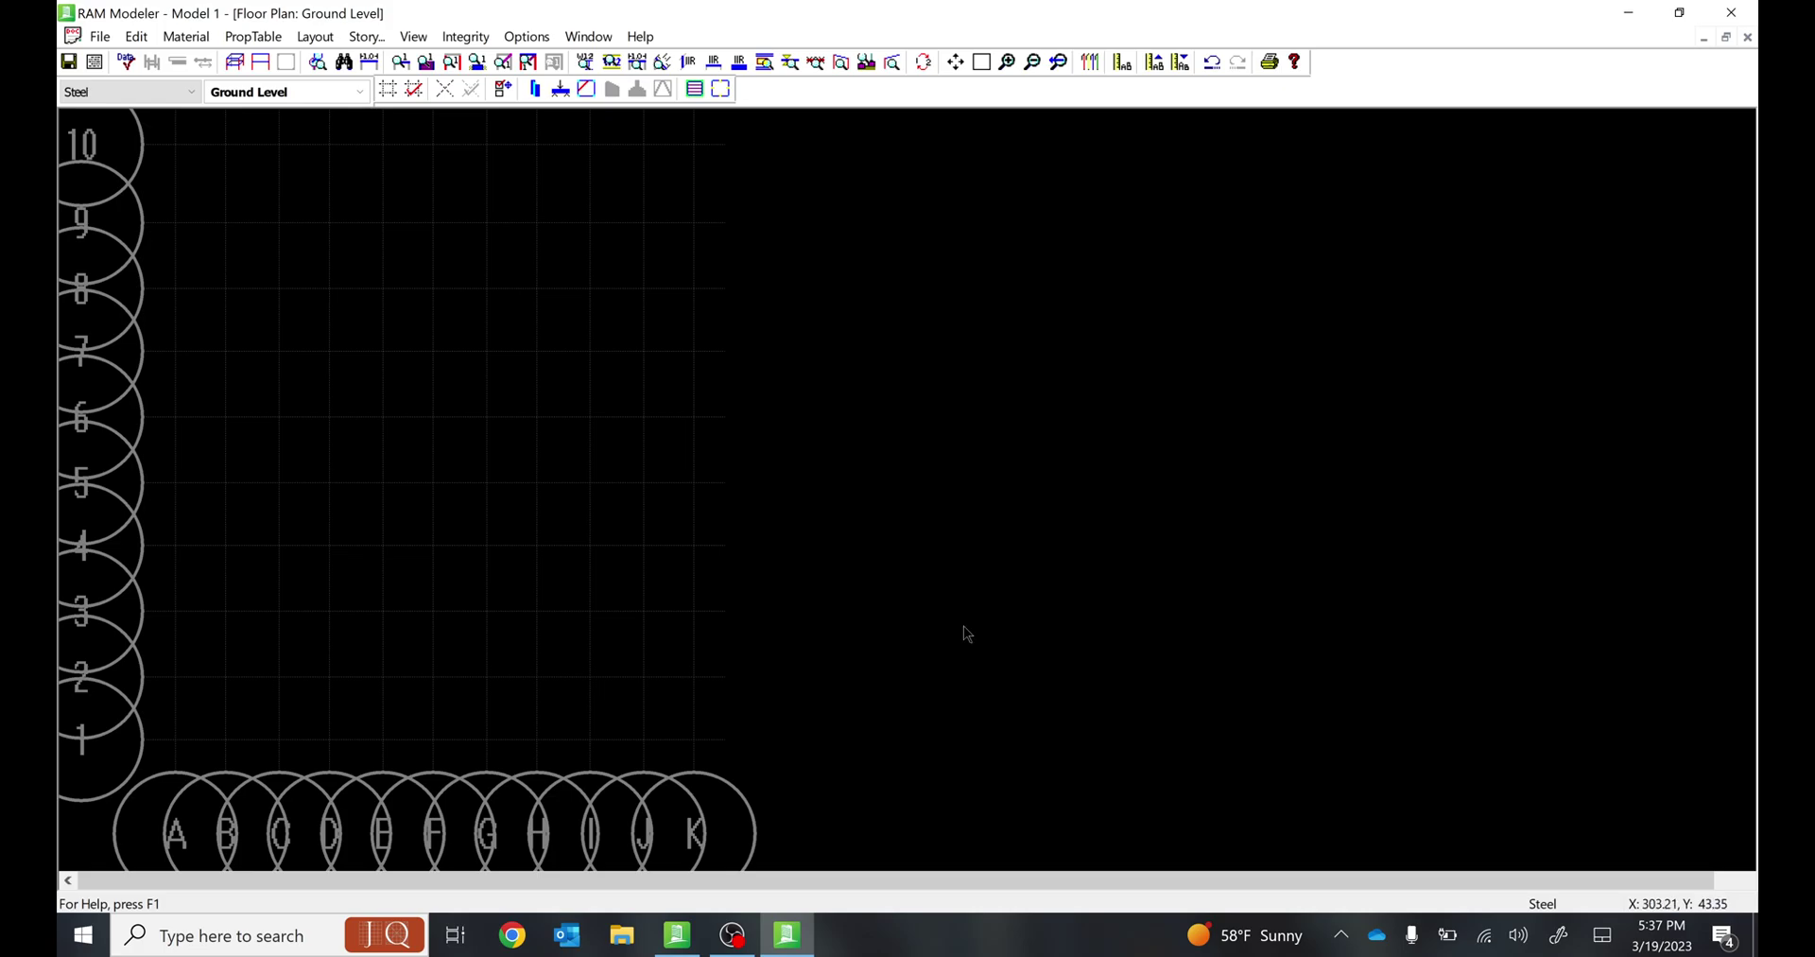
Review the labels, types, offsets and rotations of the model's defined grid systems, leaving them unedited.
{"action": "mouse_move", "coordinate": [374, 93]}
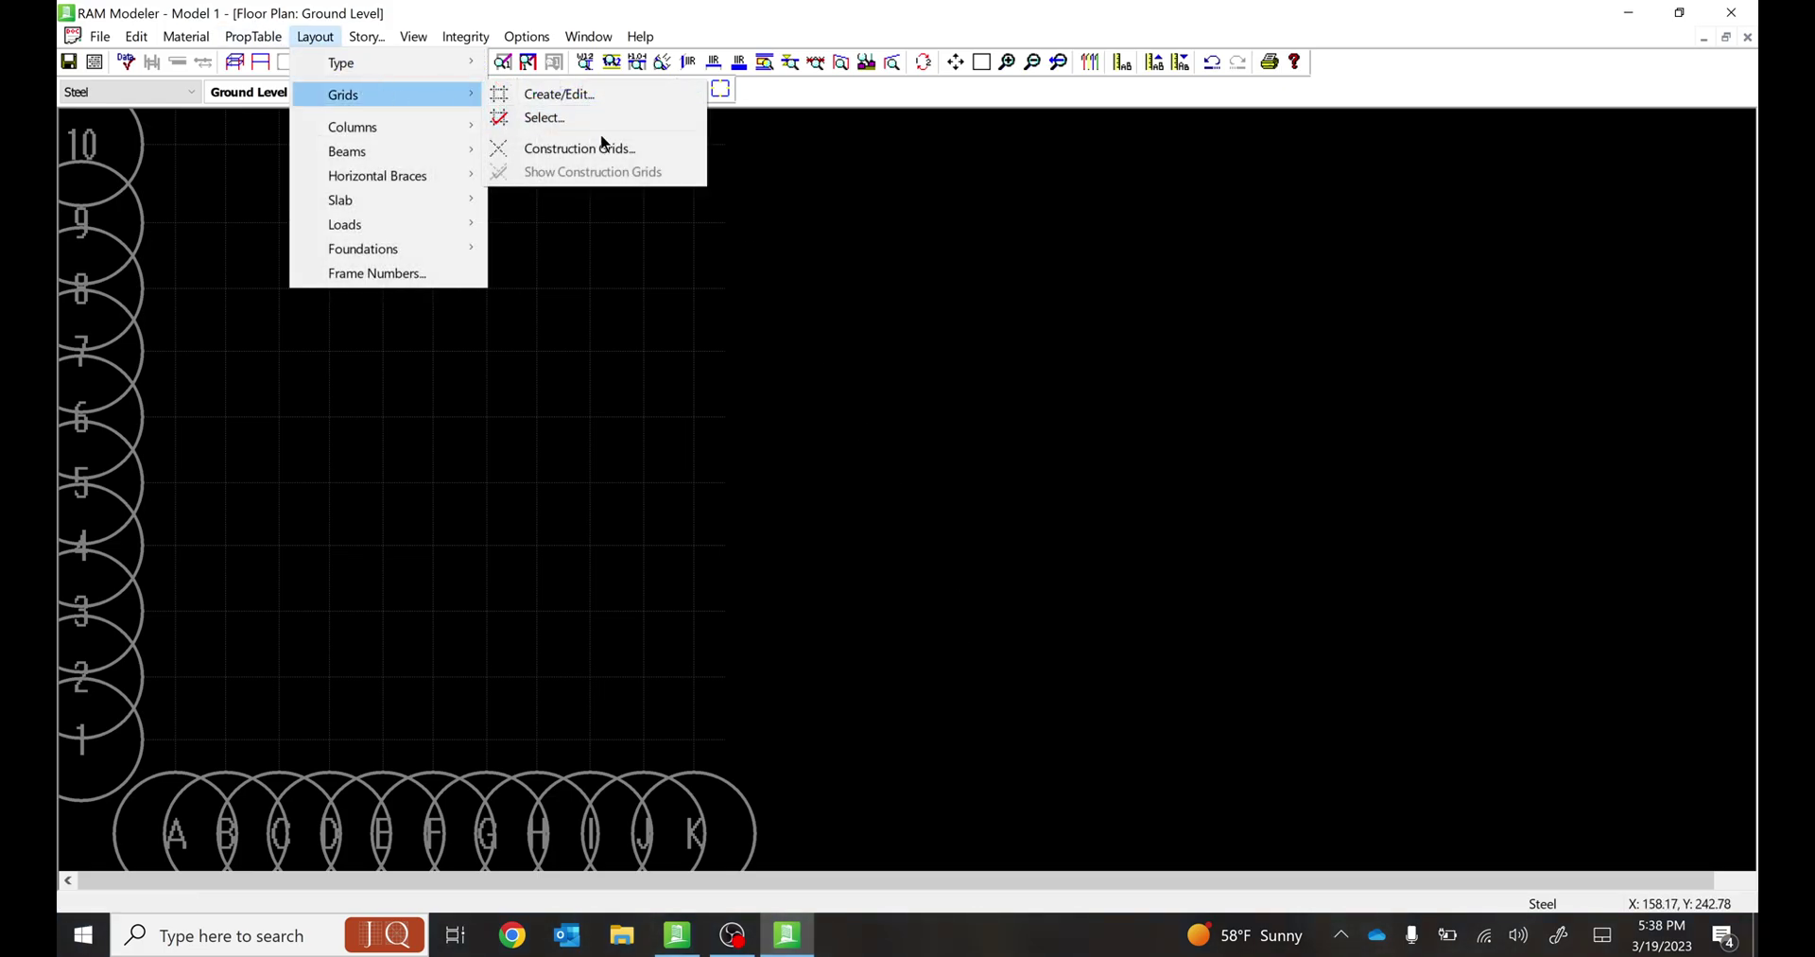
{"action": "left_click", "coordinate": [566, 93]}
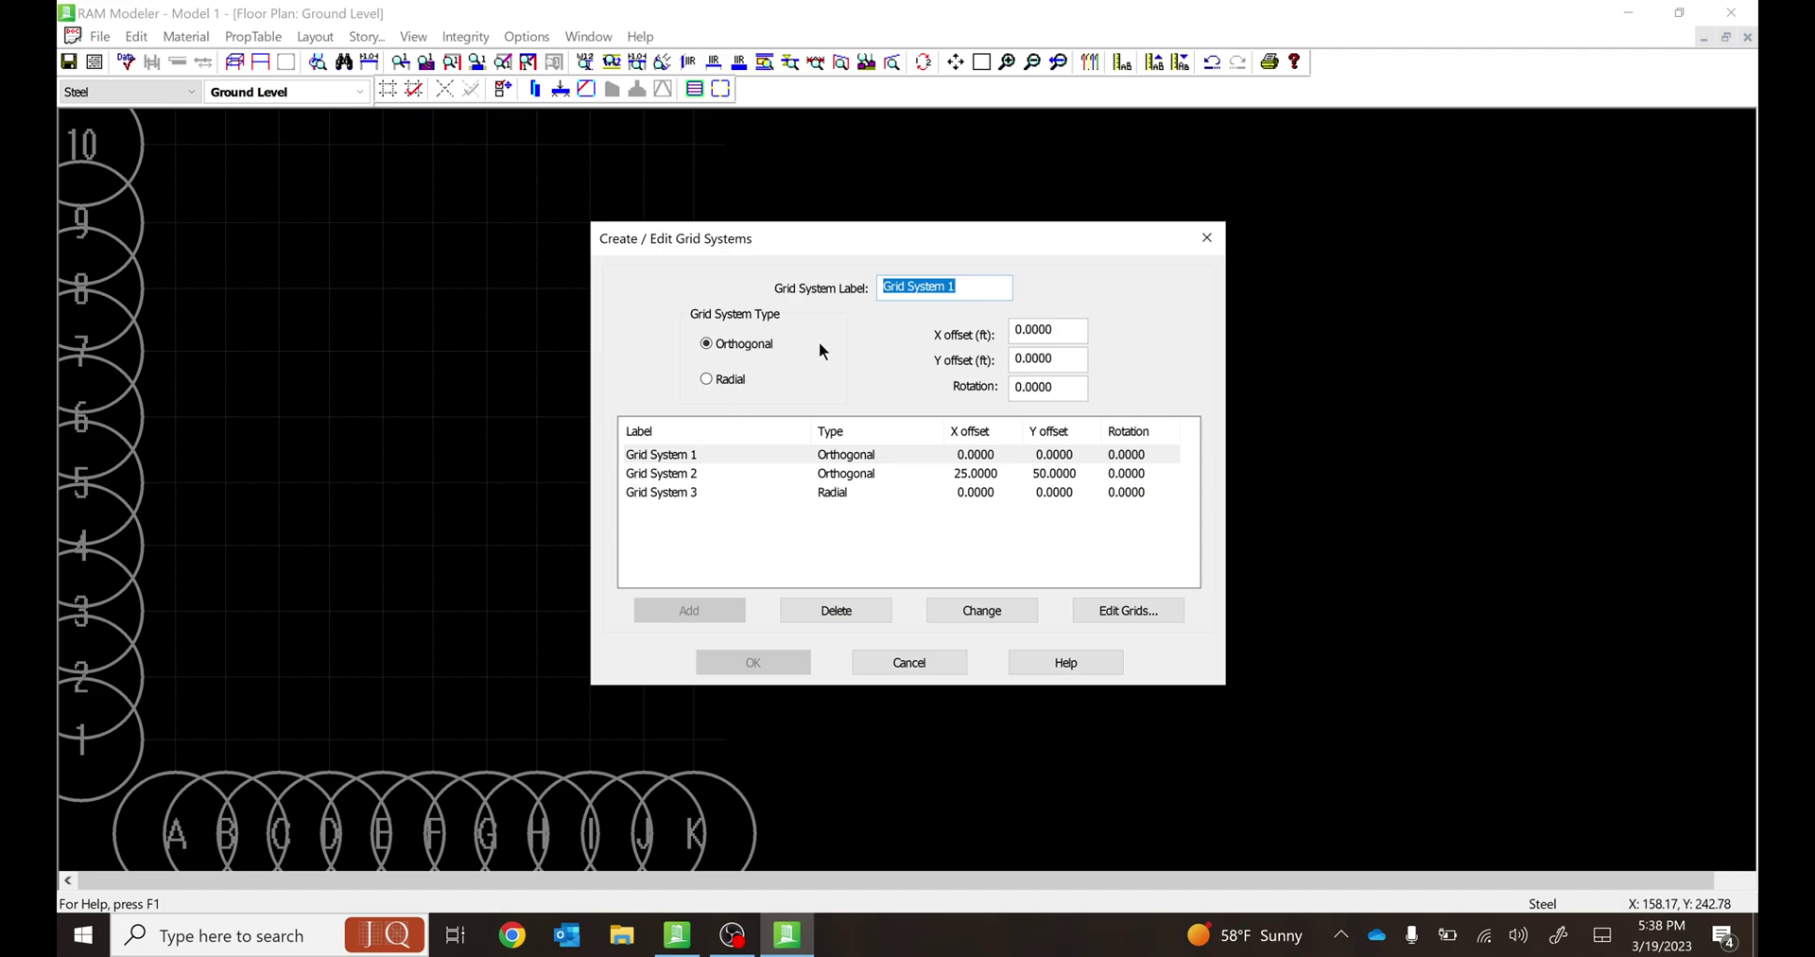
{"action": "left_click_drag", "start_coordinate": [876, 229], "coordinate": [938, 205]}
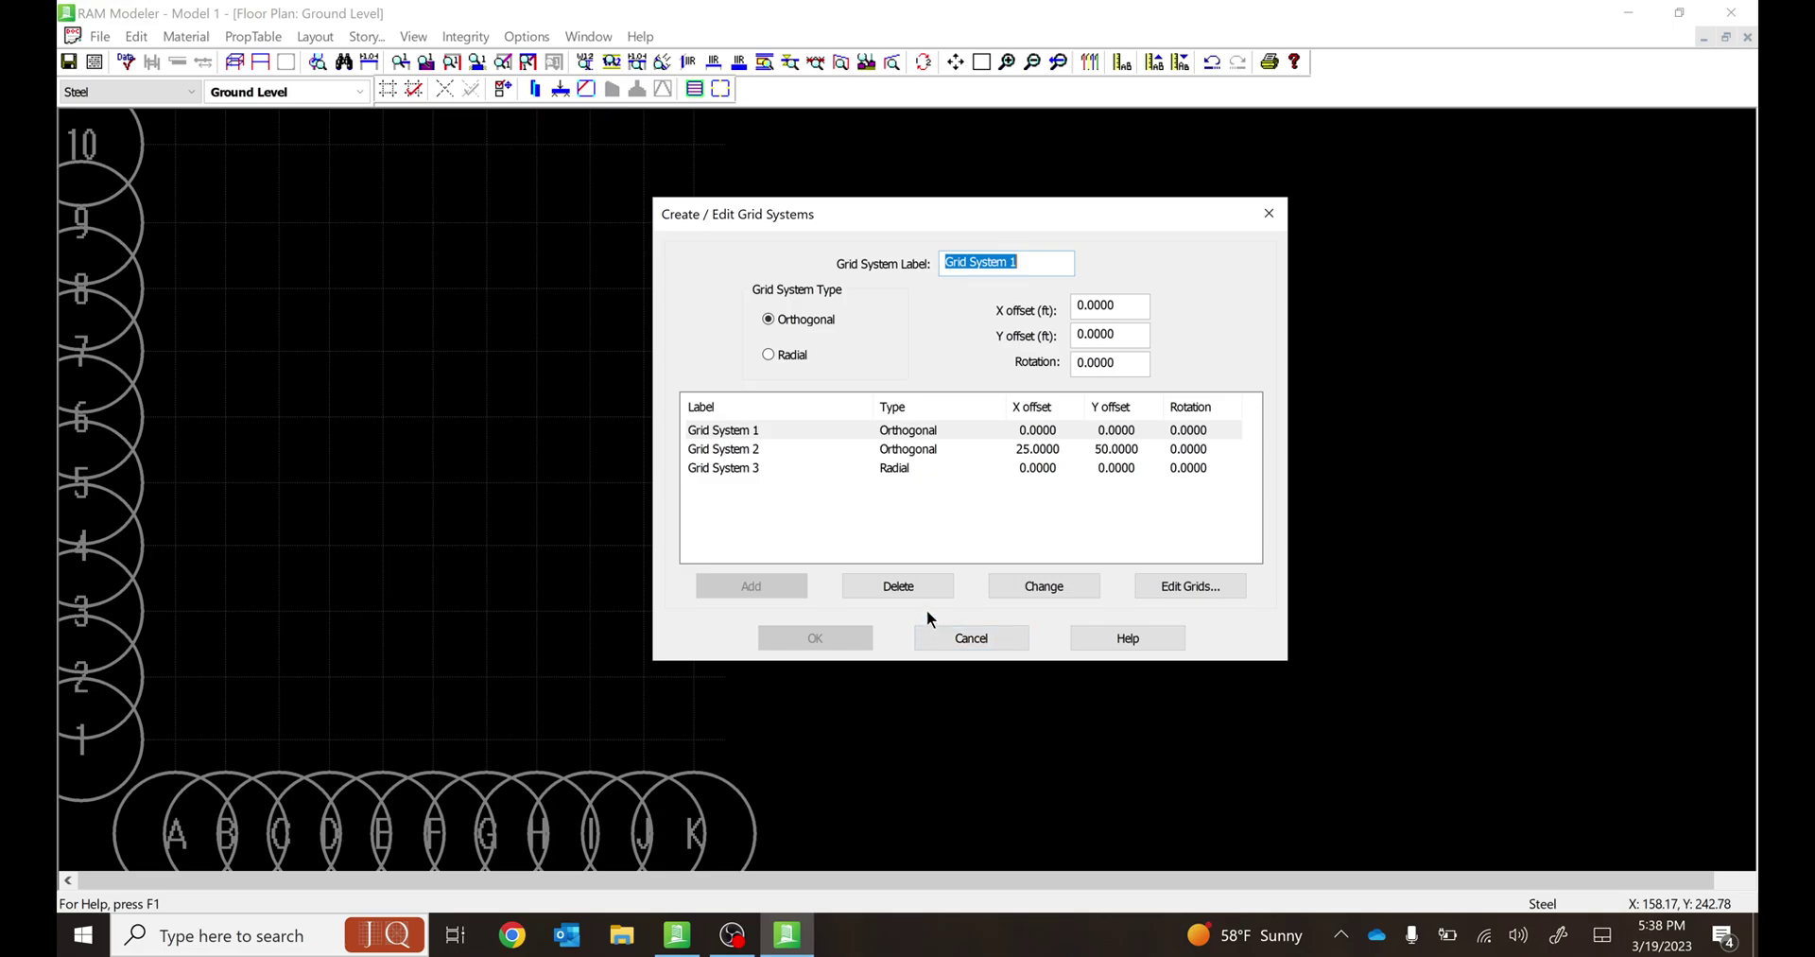
{"action": "left_click", "coordinate": [996, 632]}
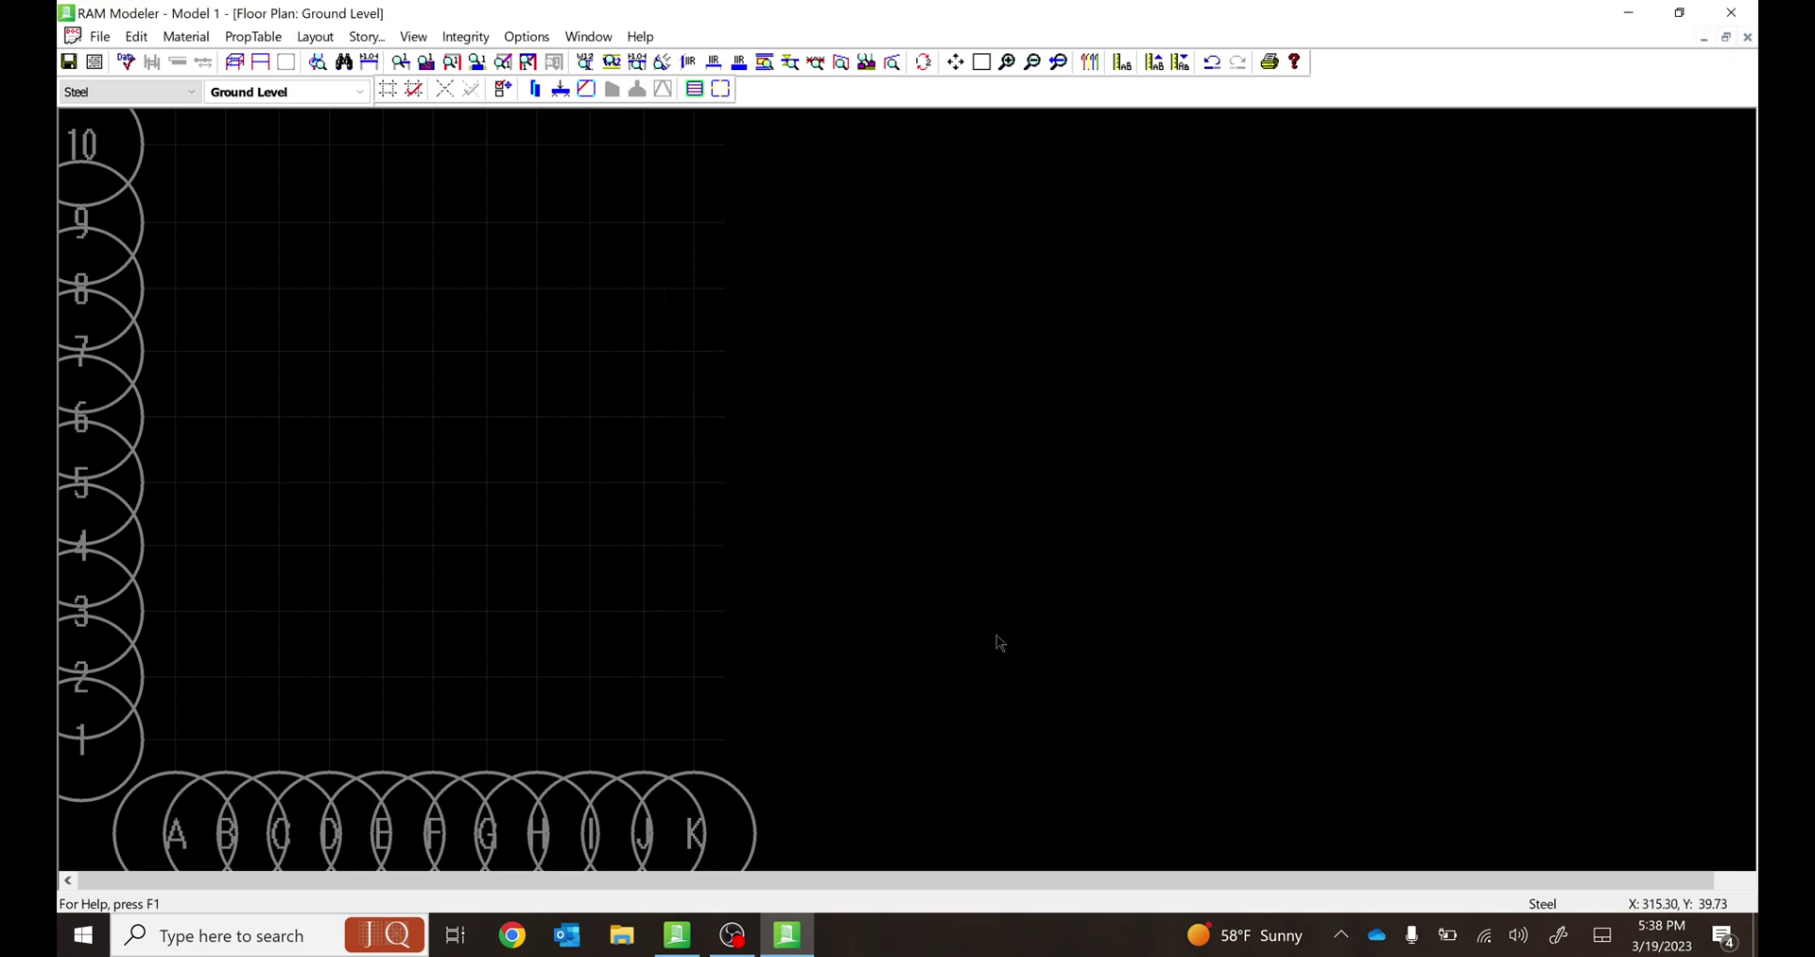